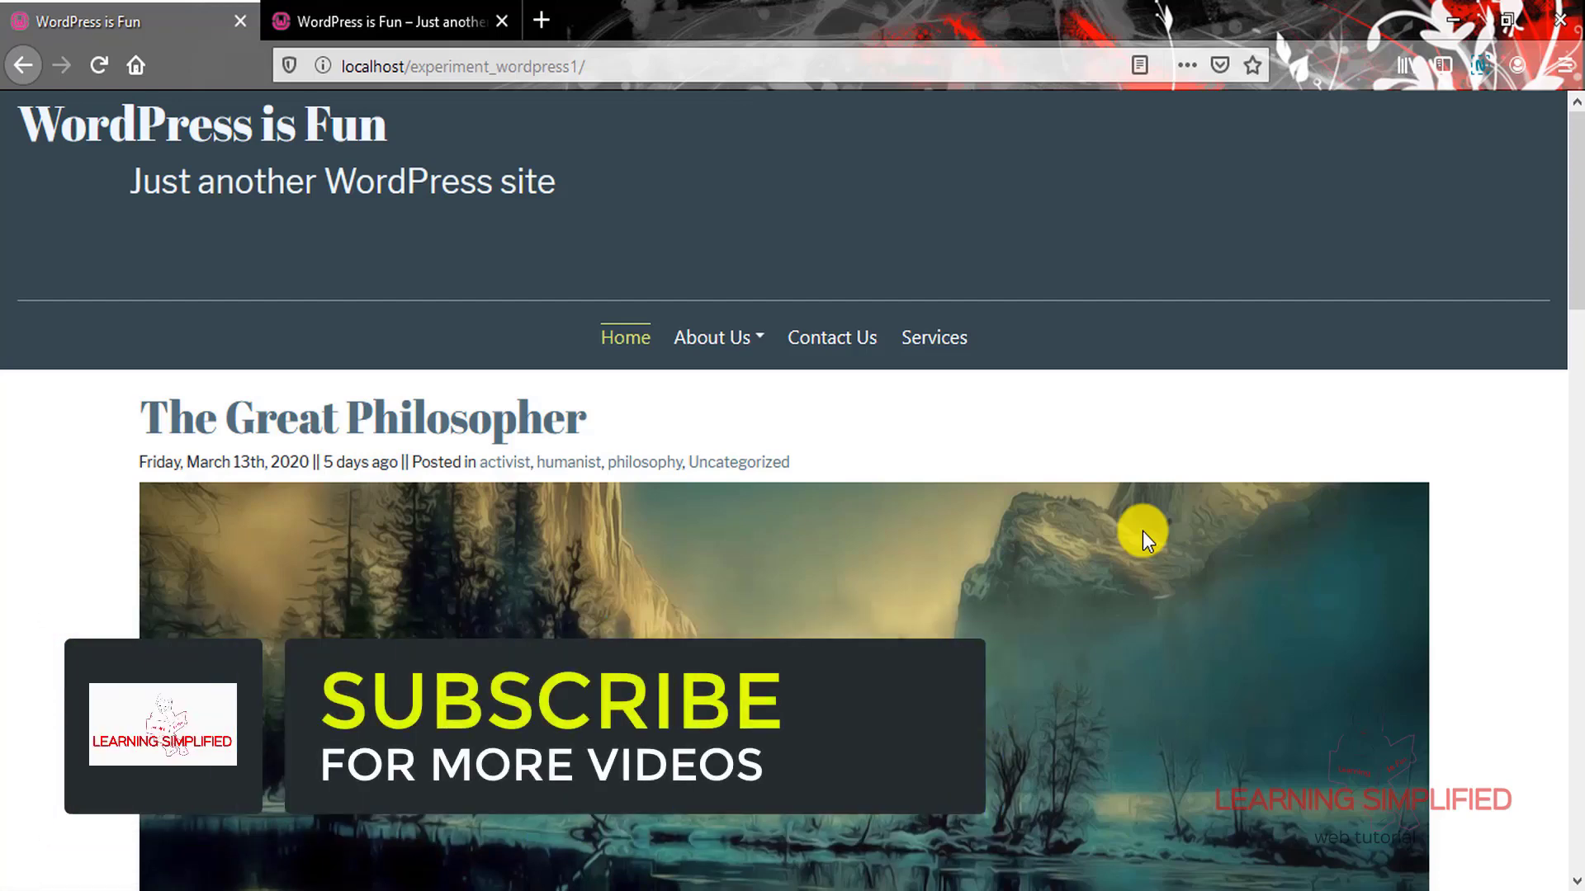
- Examine the home page of the experiment_wordpress1 site, from the header and featured images through the post excerpts
{"action": "scroll", "coordinate": [1434, 433], "scroll_direction": "down", "scroll_amount": 7}
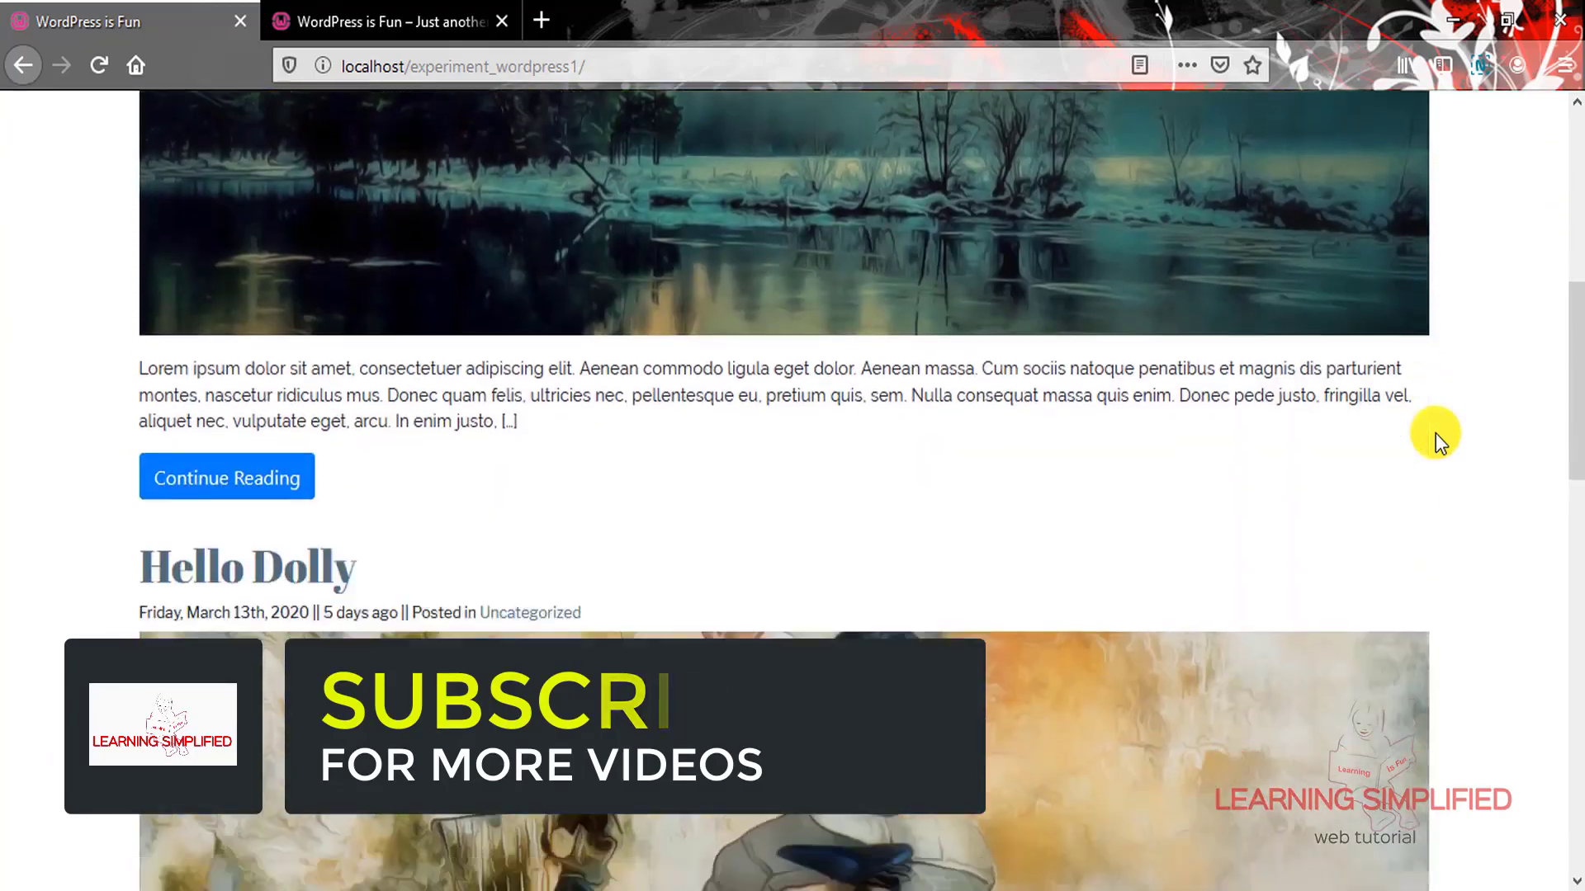
{"action": "scroll", "coordinate": [1434, 433], "scroll_direction": "up", "scroll_amount": 5}
{"action": "scroll", "coordinate": [1435, 431], "scroll_direction": "down", "scroll_amount": 15}
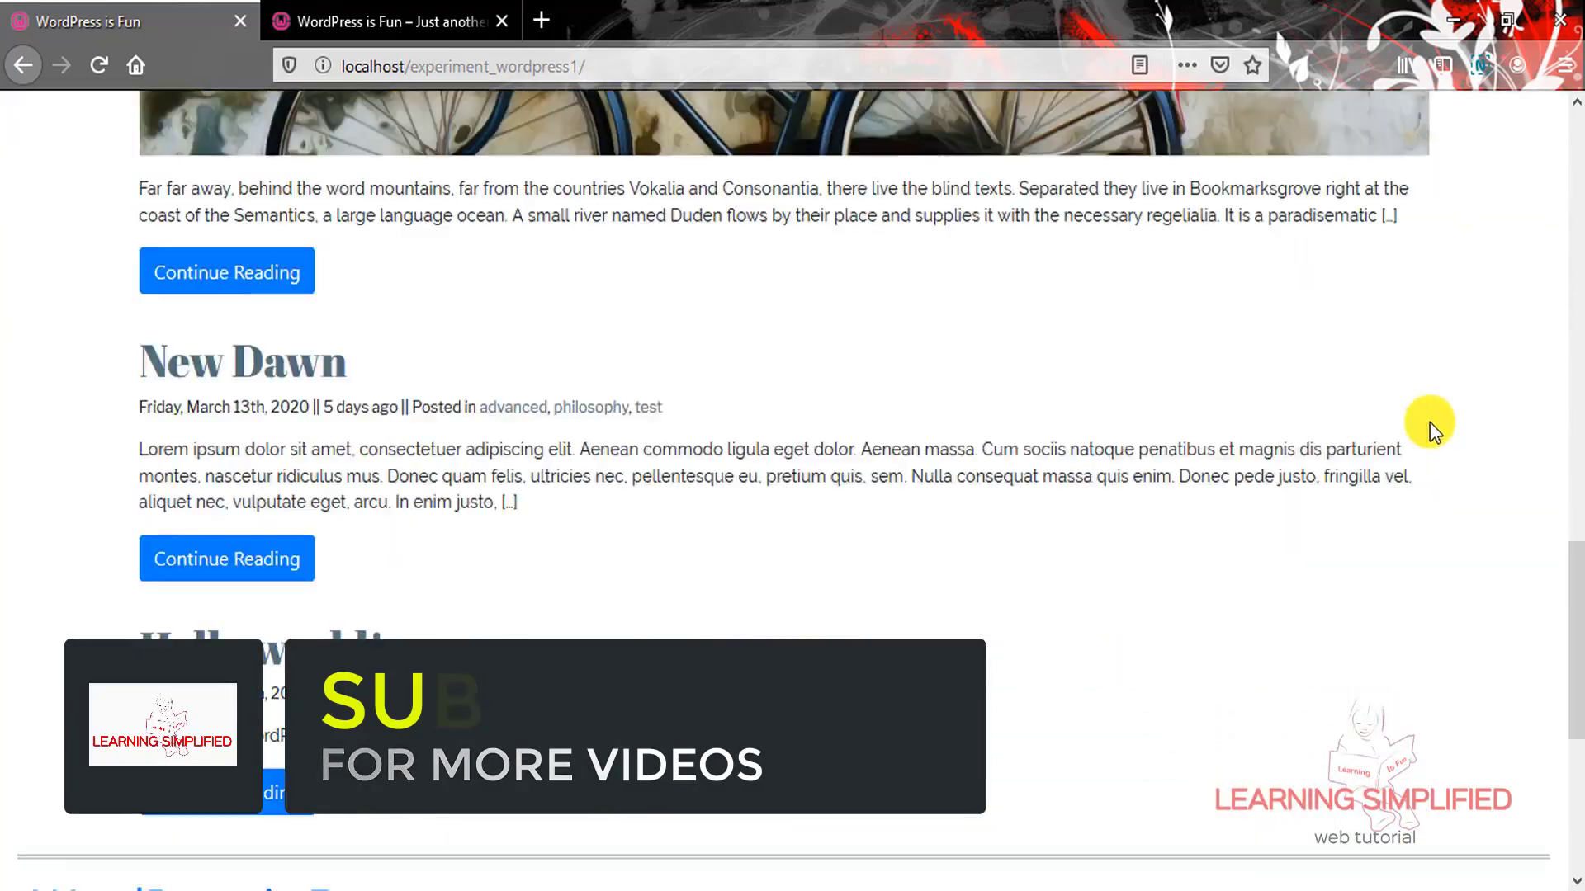
{"action": "scroll", "coordinate": [1430, 424], "scroll_direction": "down", "scroll_amount": 5}
{"action": "scroll", "coordinate": [1429, 421], "scroll_direction": "up", "scroll_amount": 18}
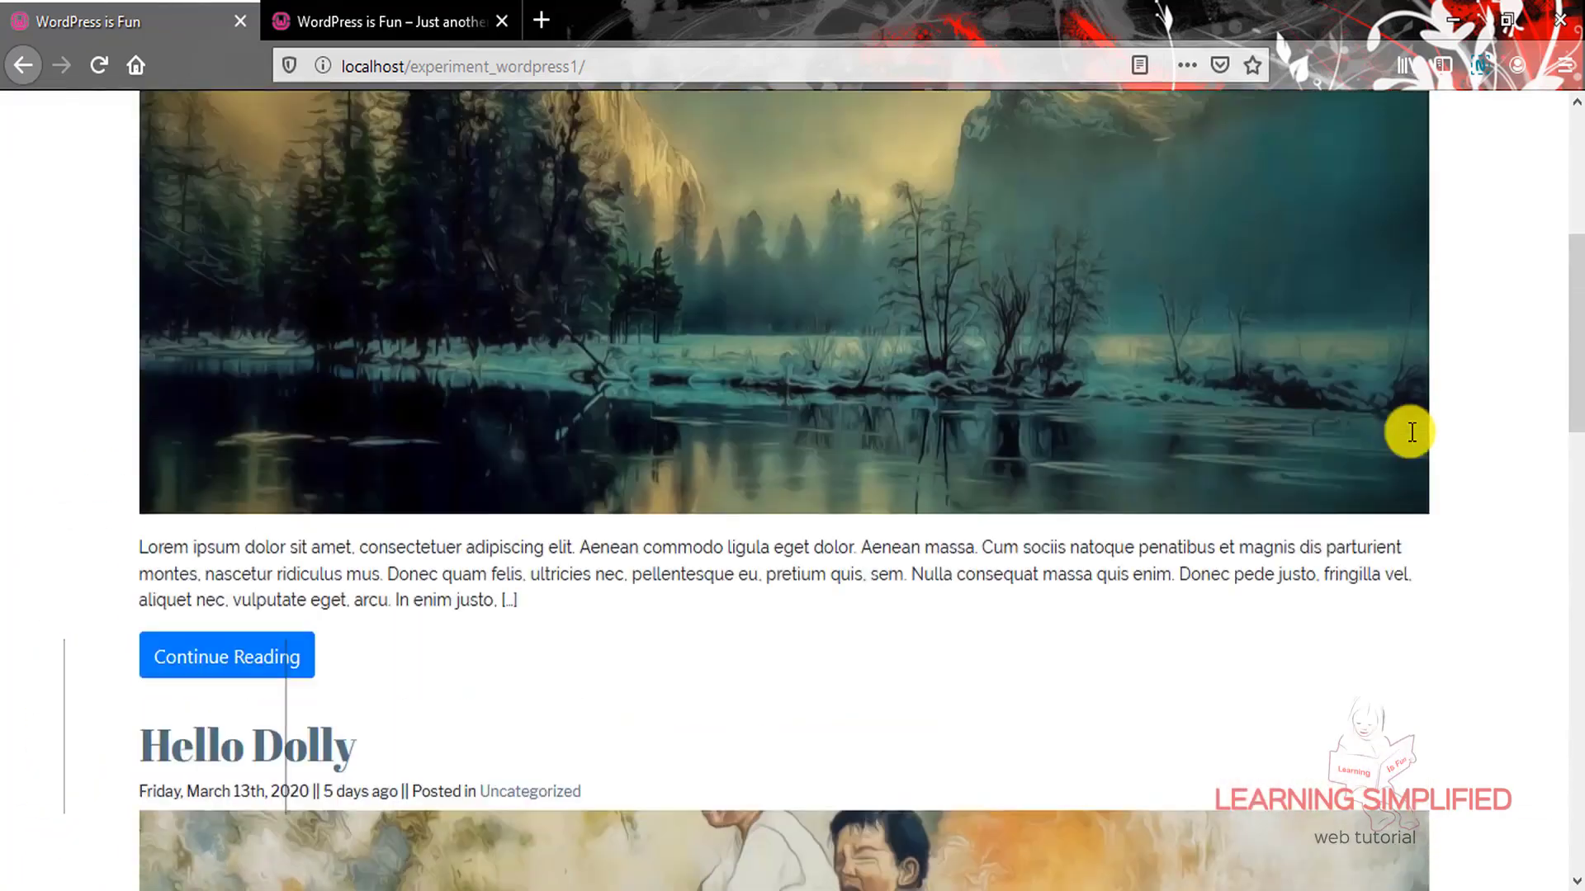
{"action": "scroll", "coordinate": [1409, 433], "scroll_direction": "up", "scroll_amount": 8}
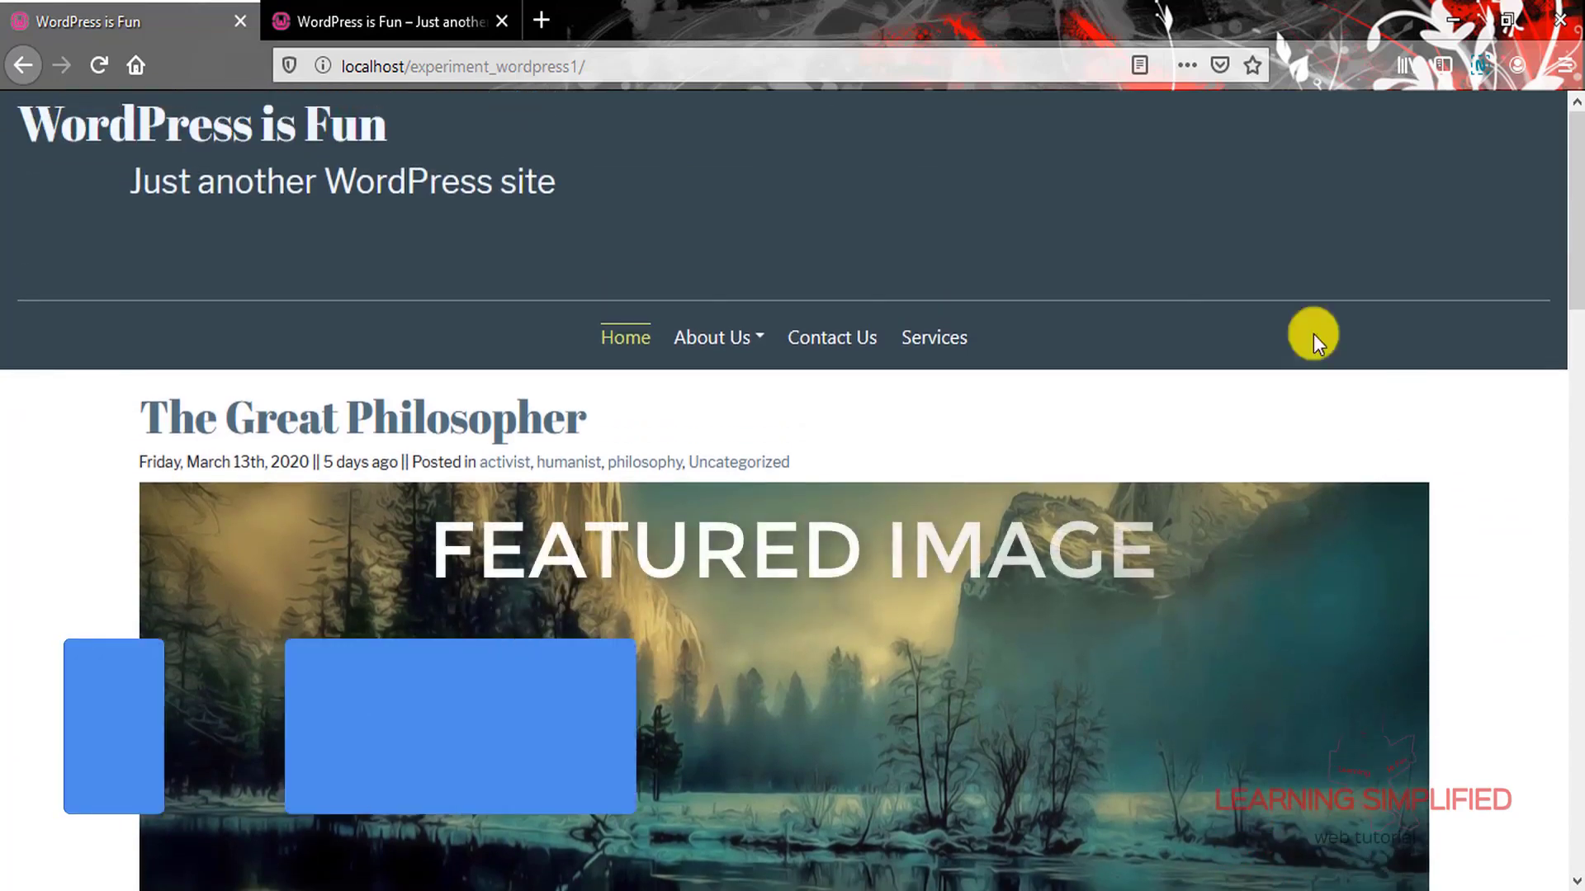
{"action": "scroll", "coordinate": [627, 508], "scroll_direction": "down", "scroll_amount": 4}
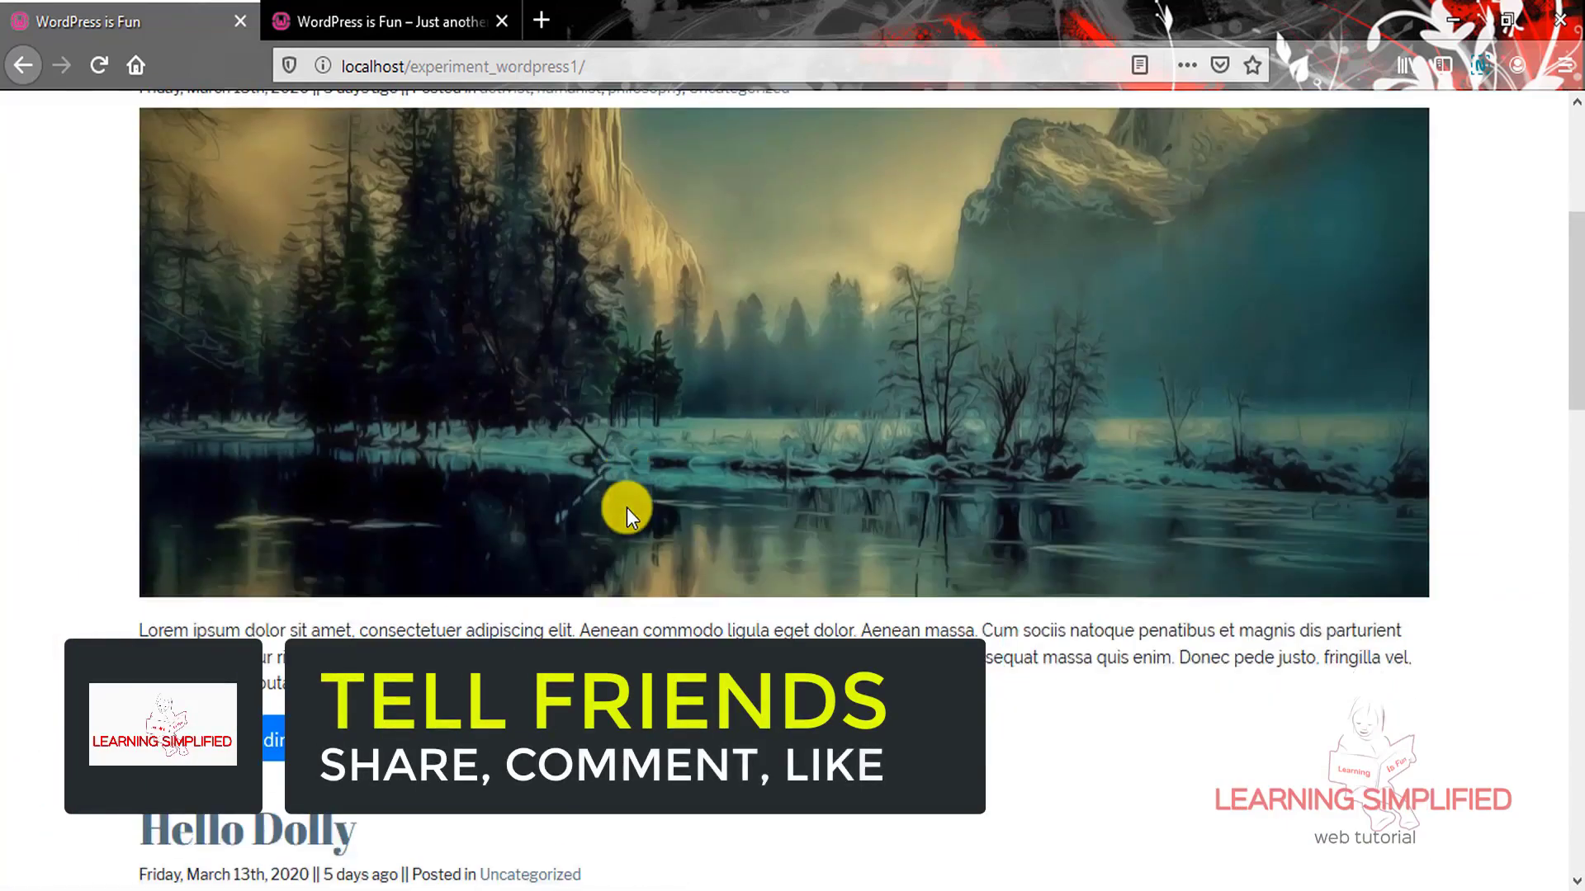
{"action": "scroll", "coordinate": [626, 508], "scroll_direction": "down", "scroll_amount": 3}
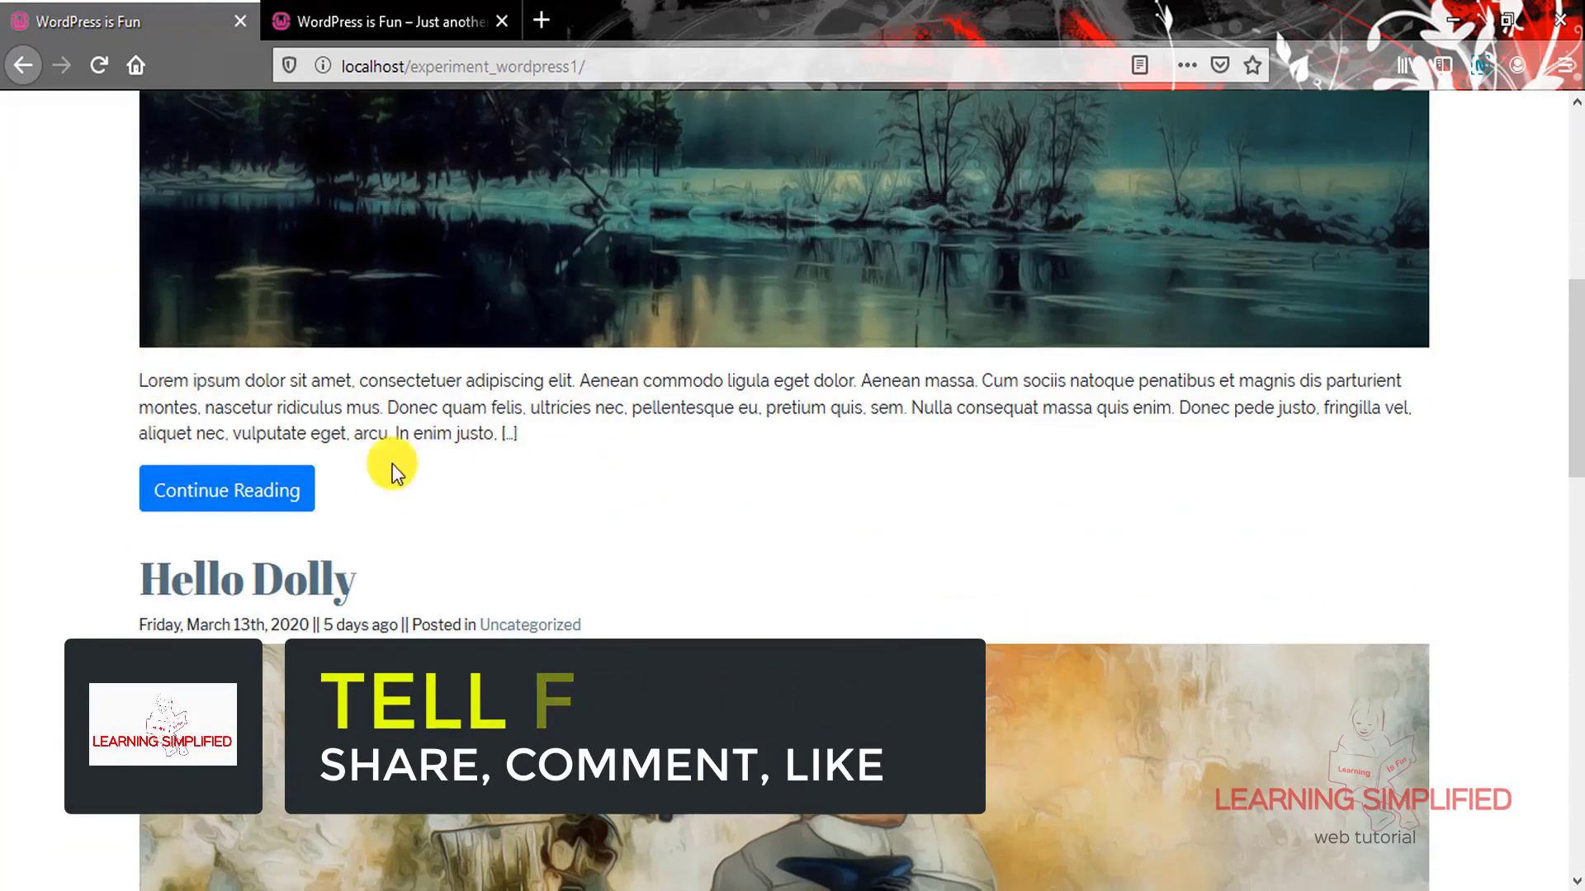
- Open the full post "The Great Philosopher" from its excerpt and look through its entire content down to the footer
{"action": "left_click", "coordinate": [251, 492]}
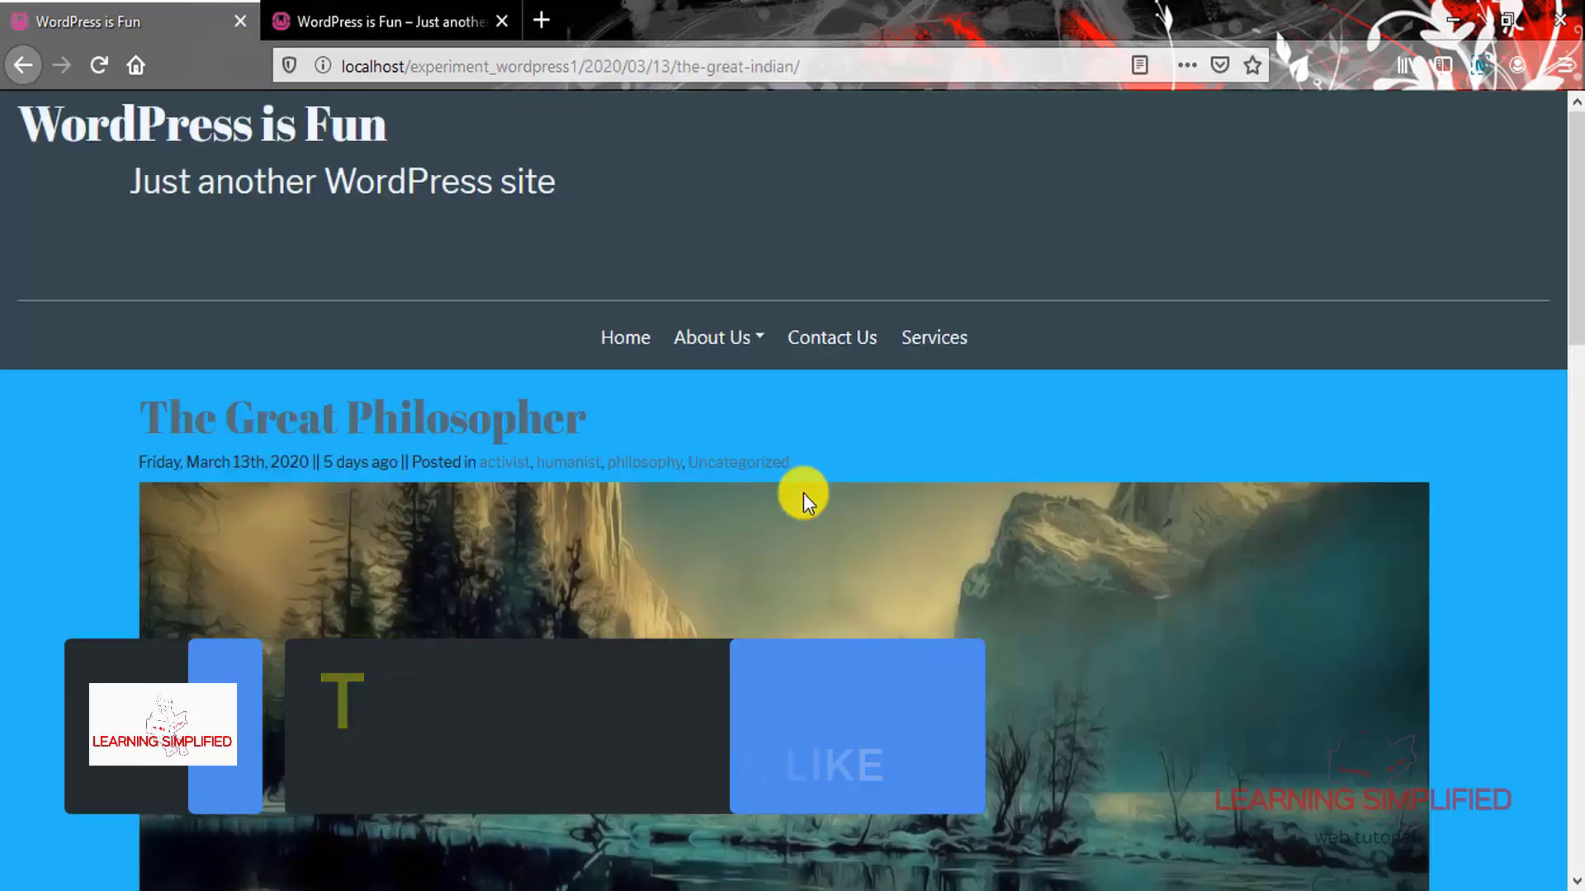
{"action": "scroll", "coordinate": [803, 495], "scroll_direction": "down", "scroll_amount": 5}
{"action": "scroll", "coordinate": [801, 492], "scroll_direction": "down", "scroll_amount": 5}
{"action": "scroll", "coordinate": [800, 487], "scroll_direction": "up", "scroll_amount": 15}
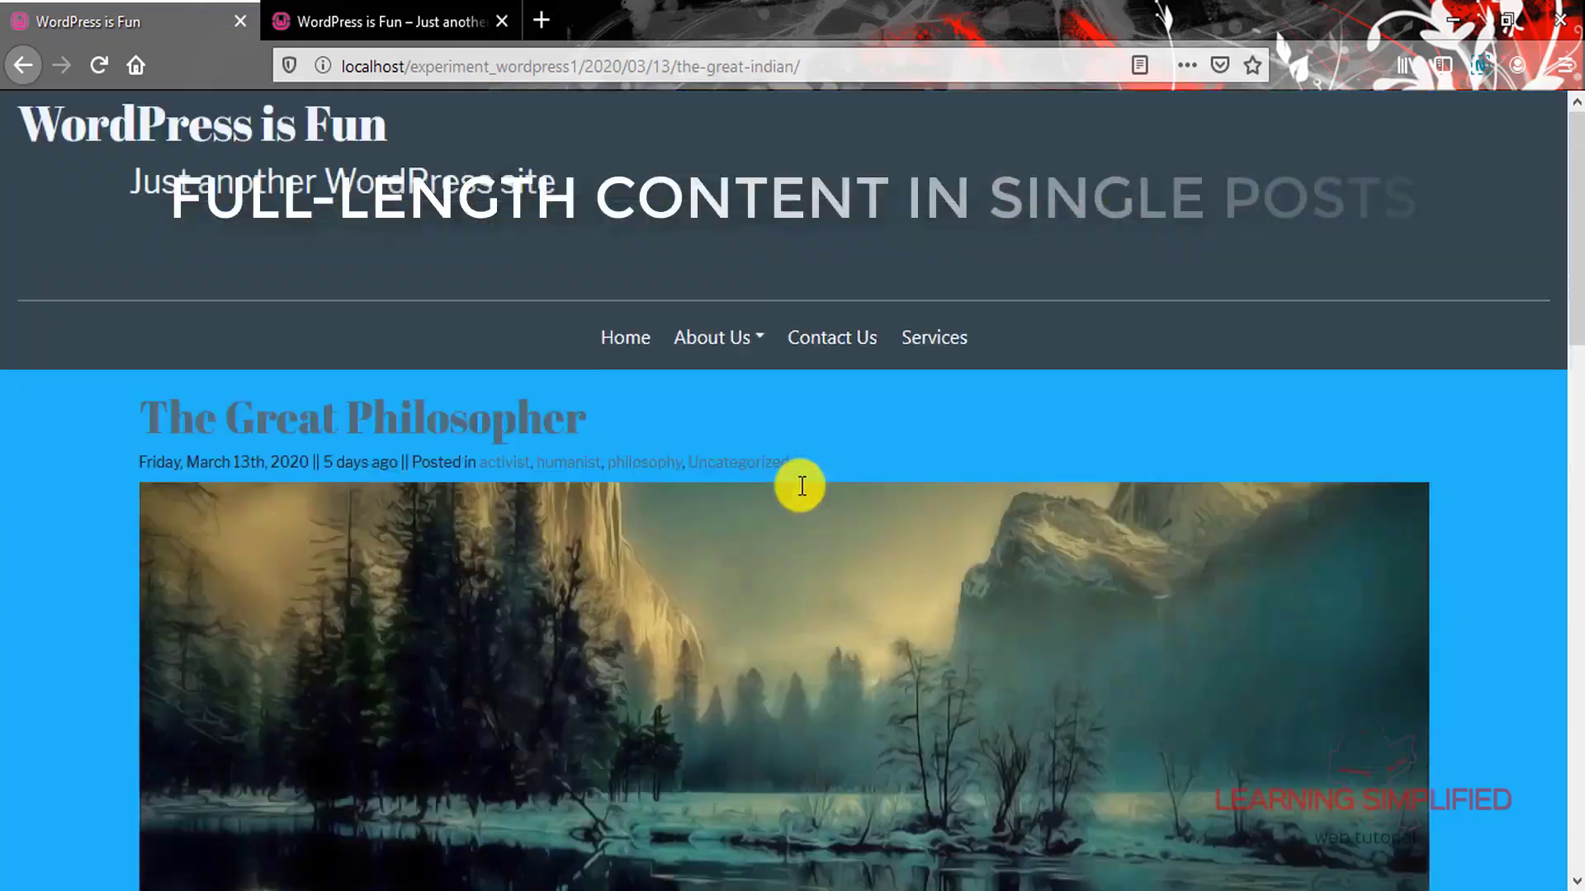
{"action": "scroll", "coordinate": [800, 485], "scroll_direction": "down", "scroll_amount": 5}
{"action": "scroll", "coordinate": [800, 485], "scroll_direction": "down", "scroll_amount": 10}
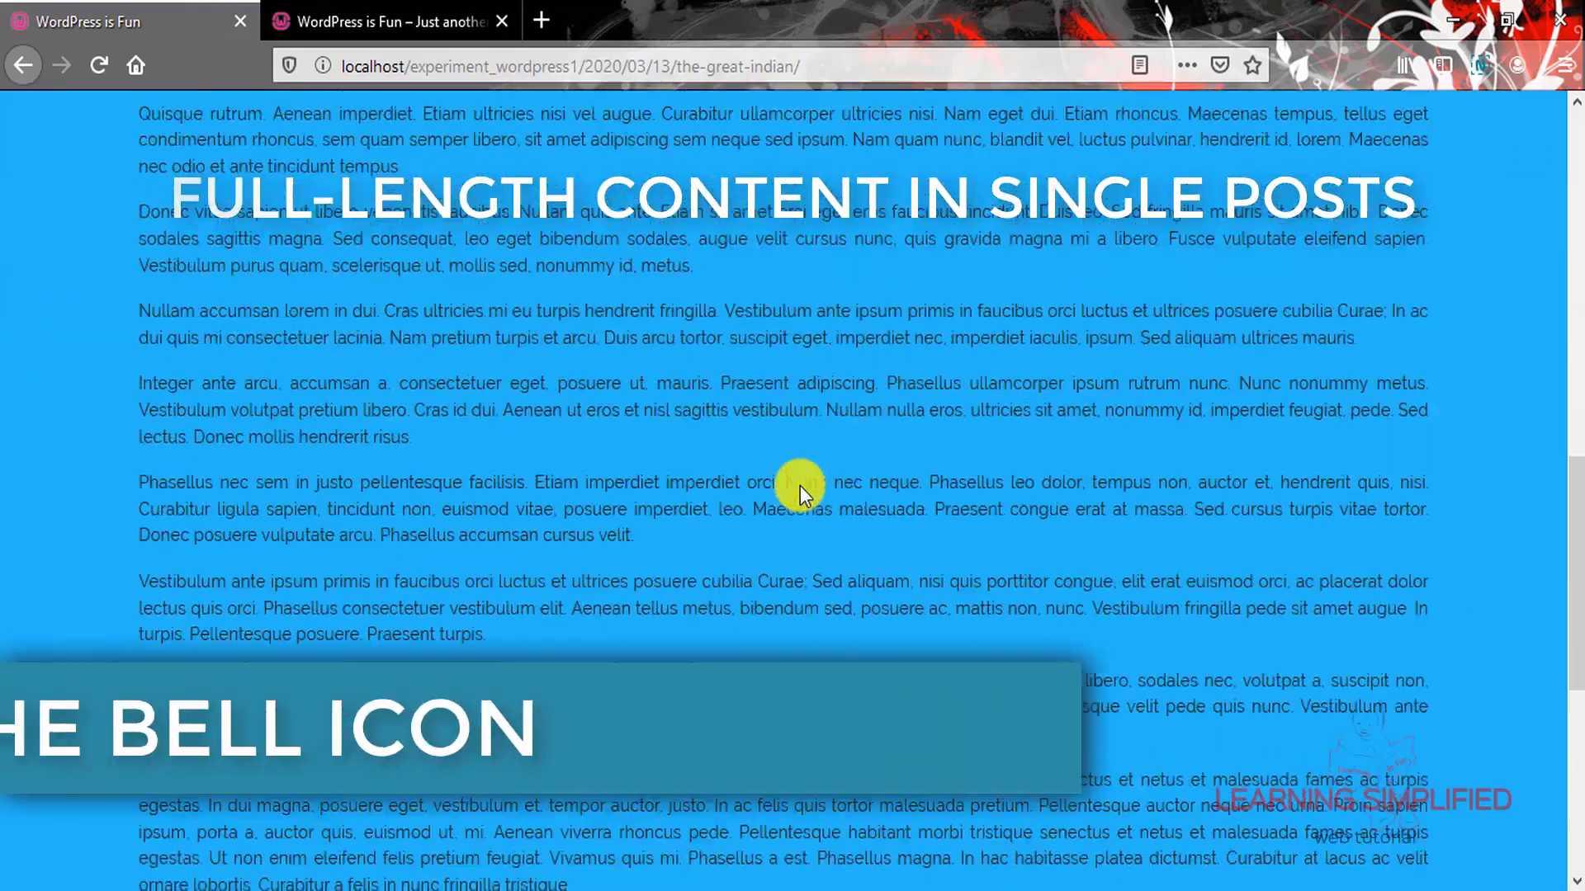
{"action": "scroll", "coordinate": [800, 485], "scroll_direction": "down", "scroll_amount": 3}
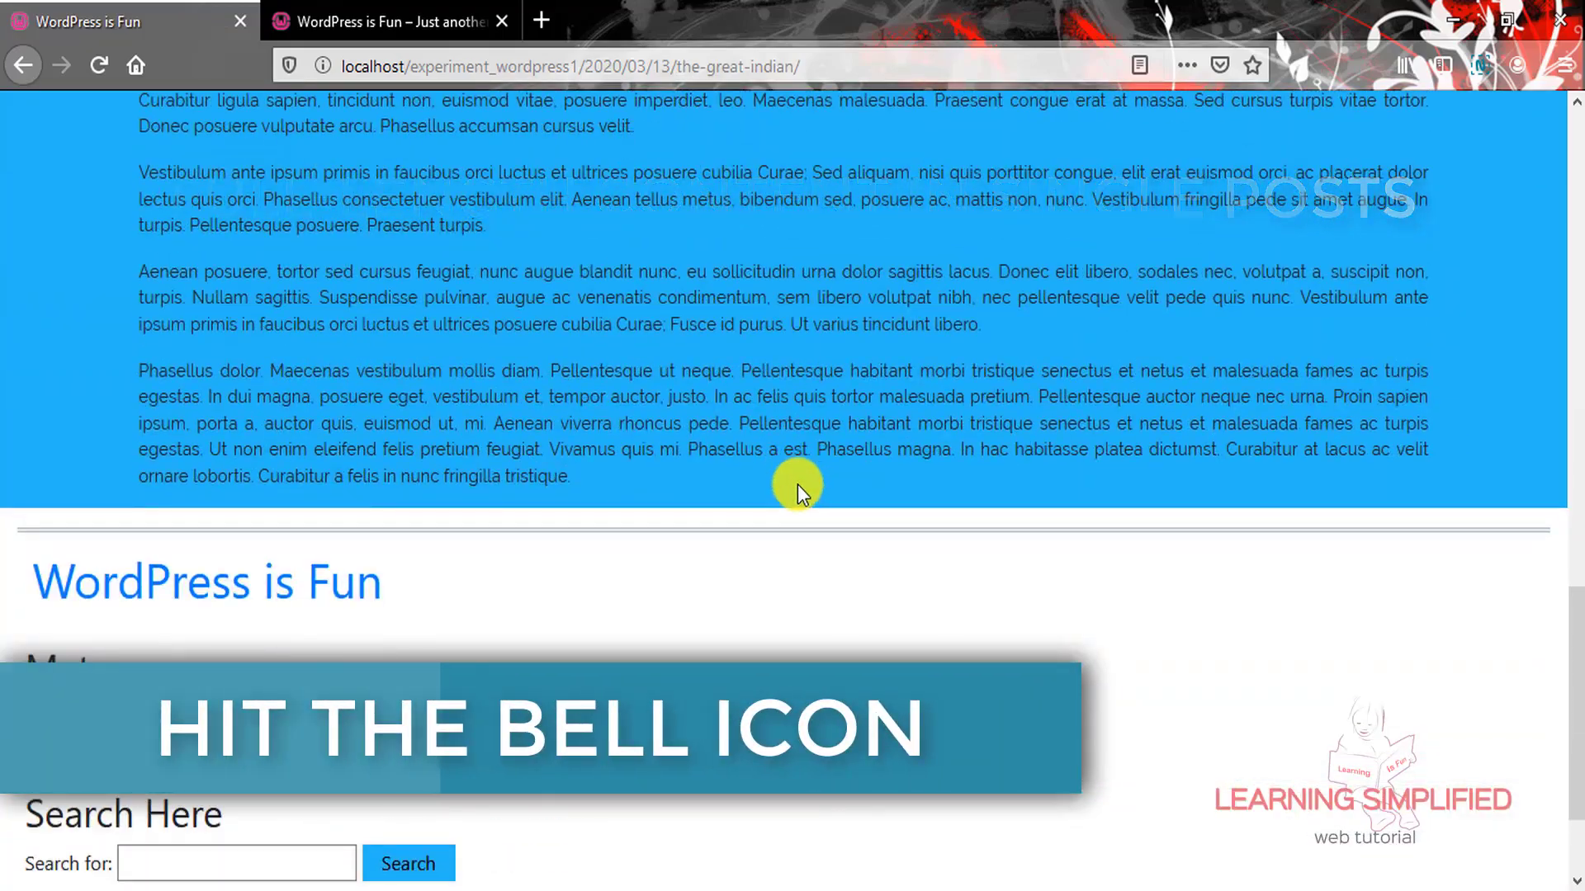
{"action": "scroll", "coordinate": [797, 483], "scroll_direction": "up", "scroll_amount": 15}
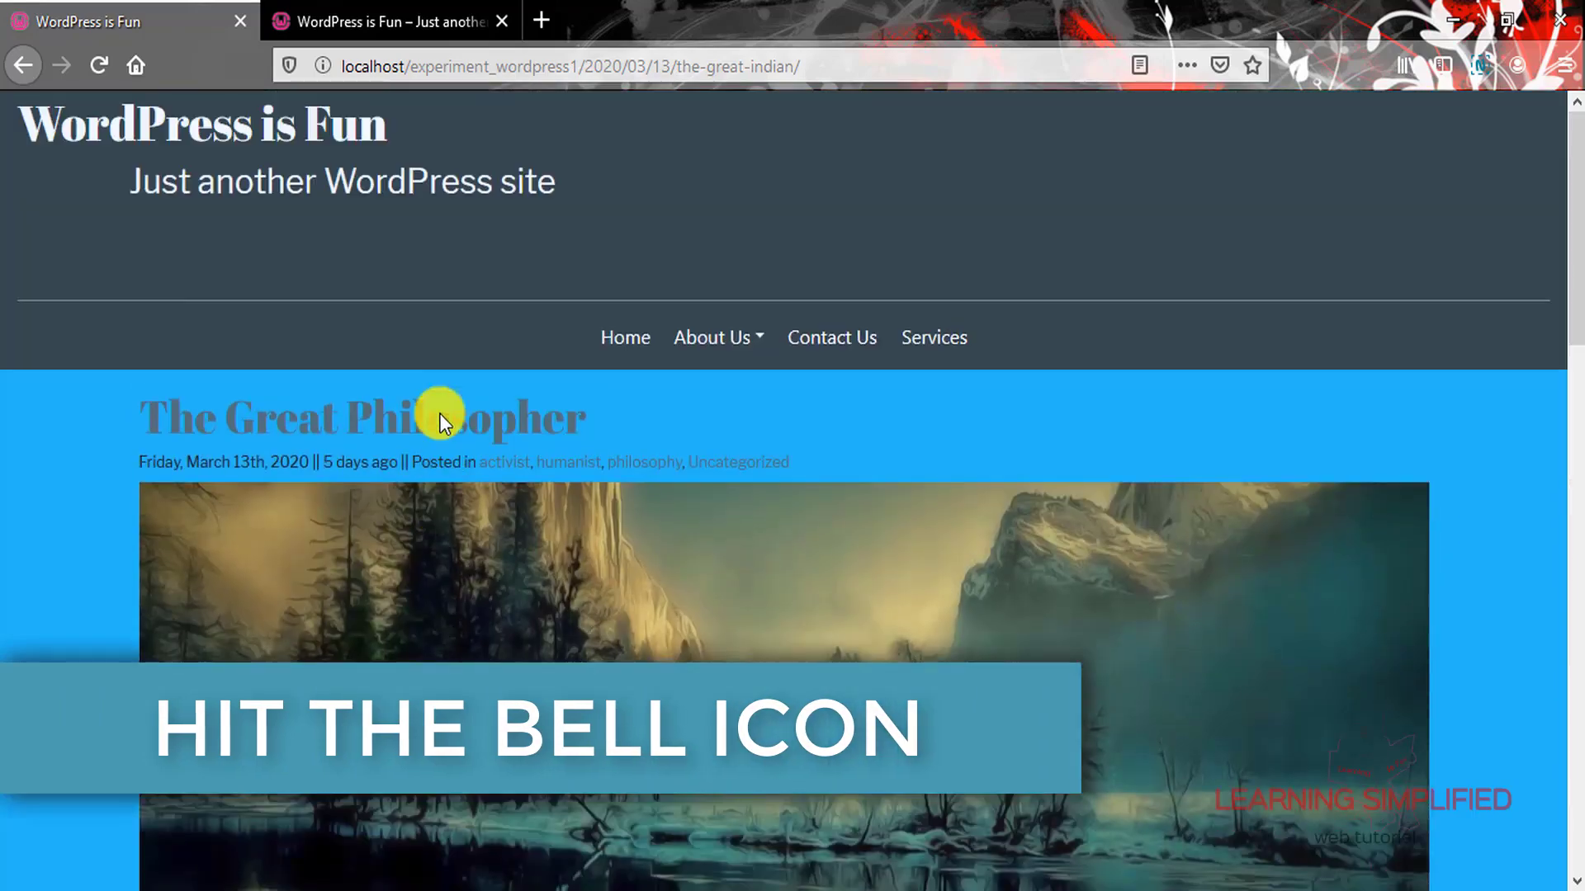
- Return to the site's Home page and look over the list of posts again
{"action": "left_click", "coordinate": [621, 341]}
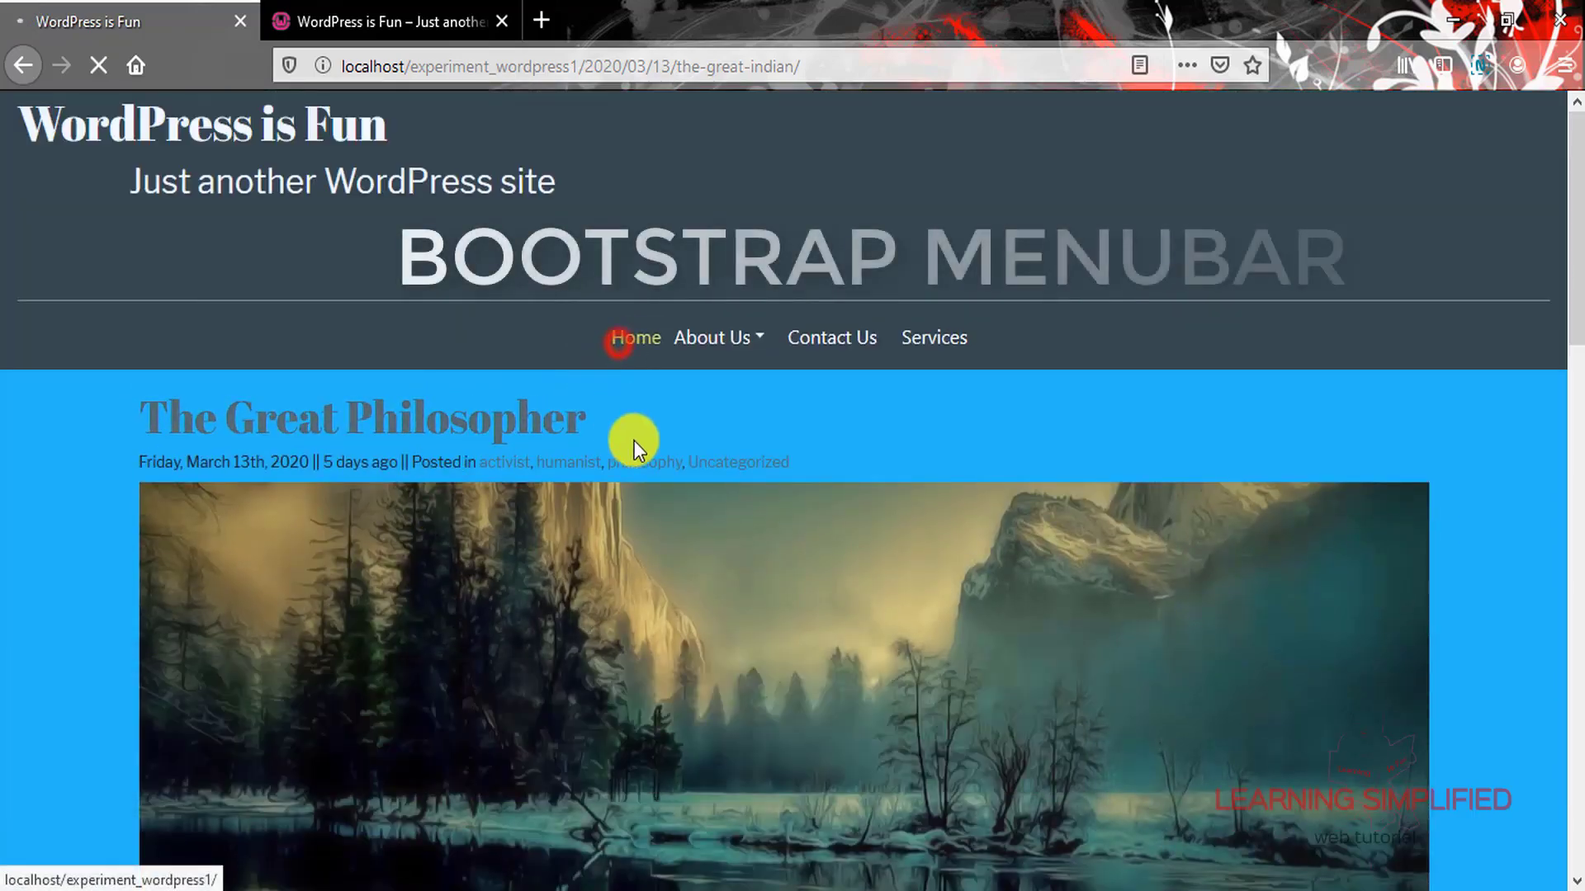
{"action": "scroll", "coordinate": [388, 504], "scroll_direction": "down", "scroll_amount": 10}
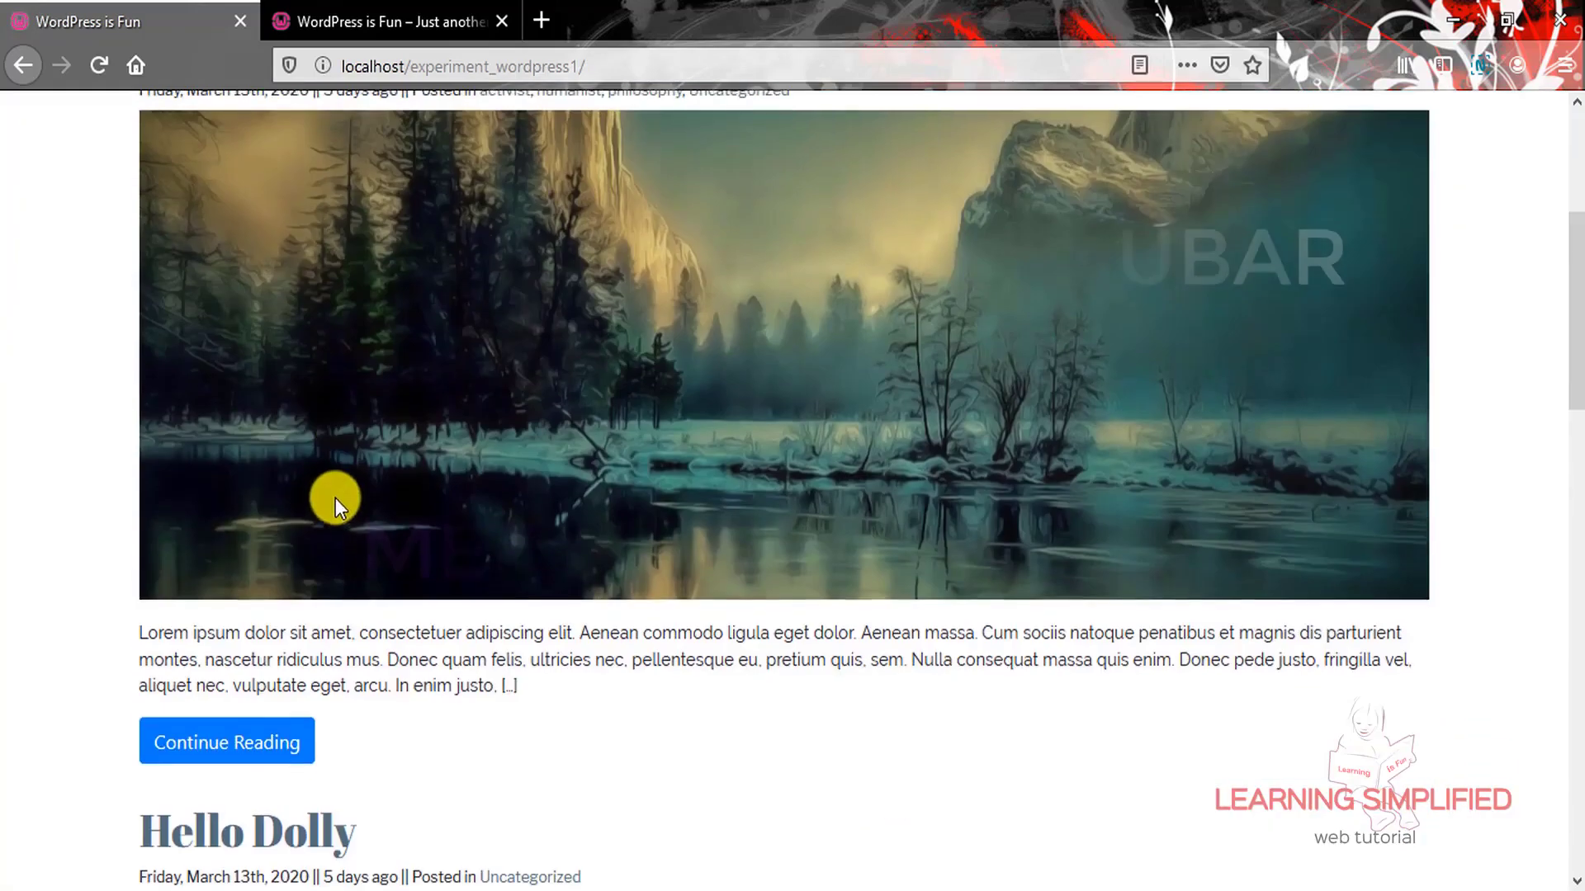
{"action": "scroll", "coordinate": [339, 495], "scroll_direction": "down", "scroll_amount": 12}
{"action": "scroll", "coordinate": [432, 488], "scroll_direction": "up", "scroll_amount": 20}
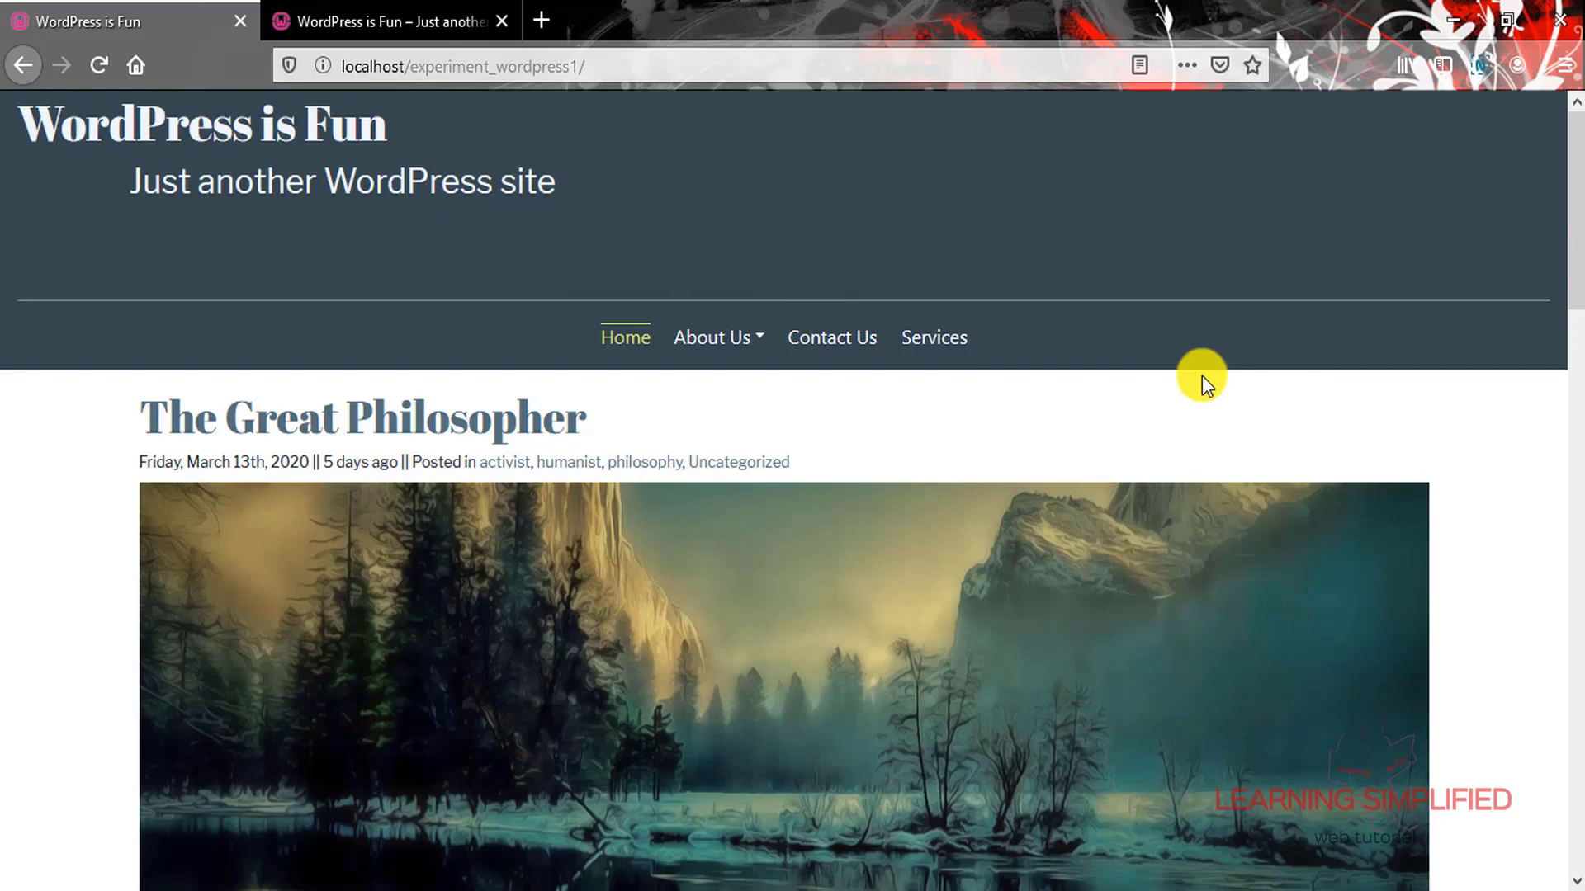
- Examine the whole home page in responsive design mode at 320 × 480, including the footer widgets, and restore the normal view
{"action": "key", "text": "ctrl+shift+m"}
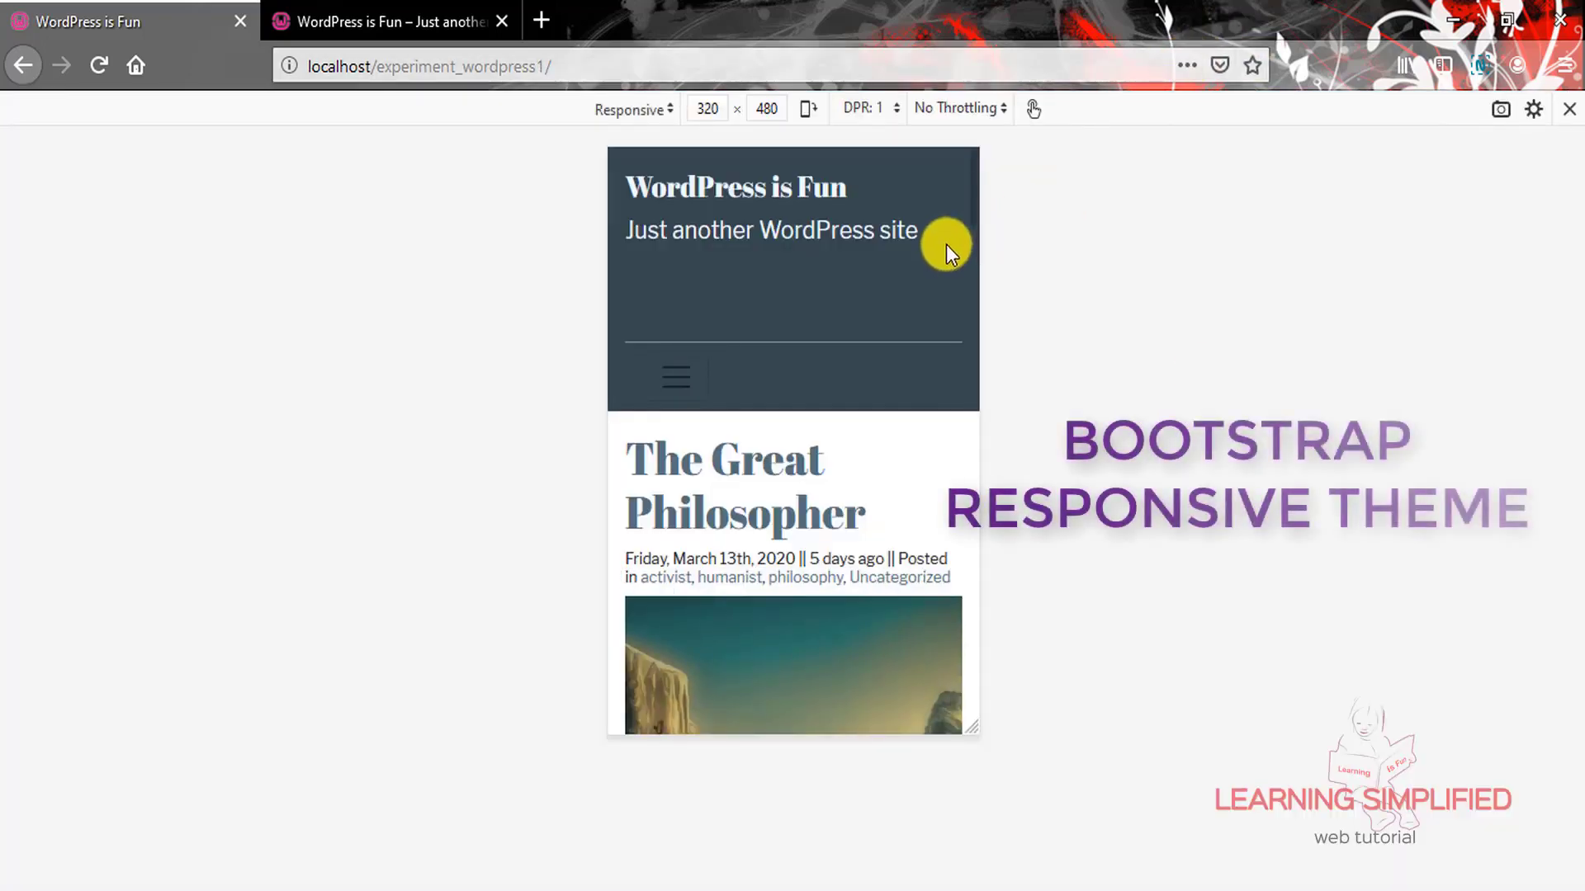
{"action": "scroll", "coordinate": [931, 266], "scroll_direction": "down", "scroll_amount": 10}
{"action": "scroll", "coordinate": [932, 261], "scroll_direction": "down", "scroll_amount": 15}
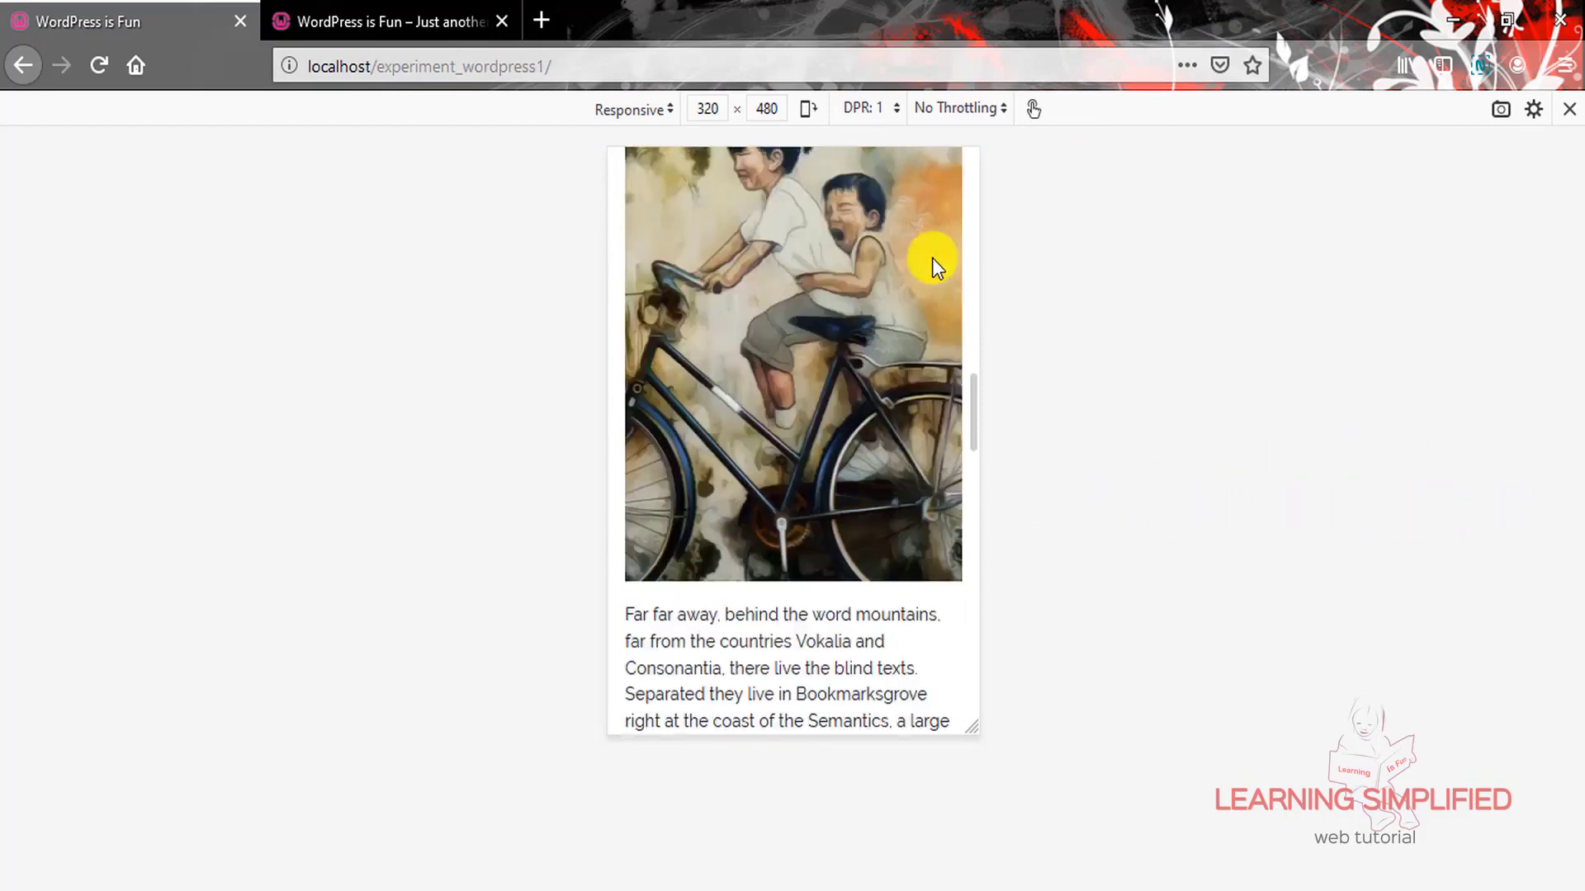
{"action": "scroll", "coordinate": [936, 254], "scroll_direction": "down", "scroll_amount": 8}
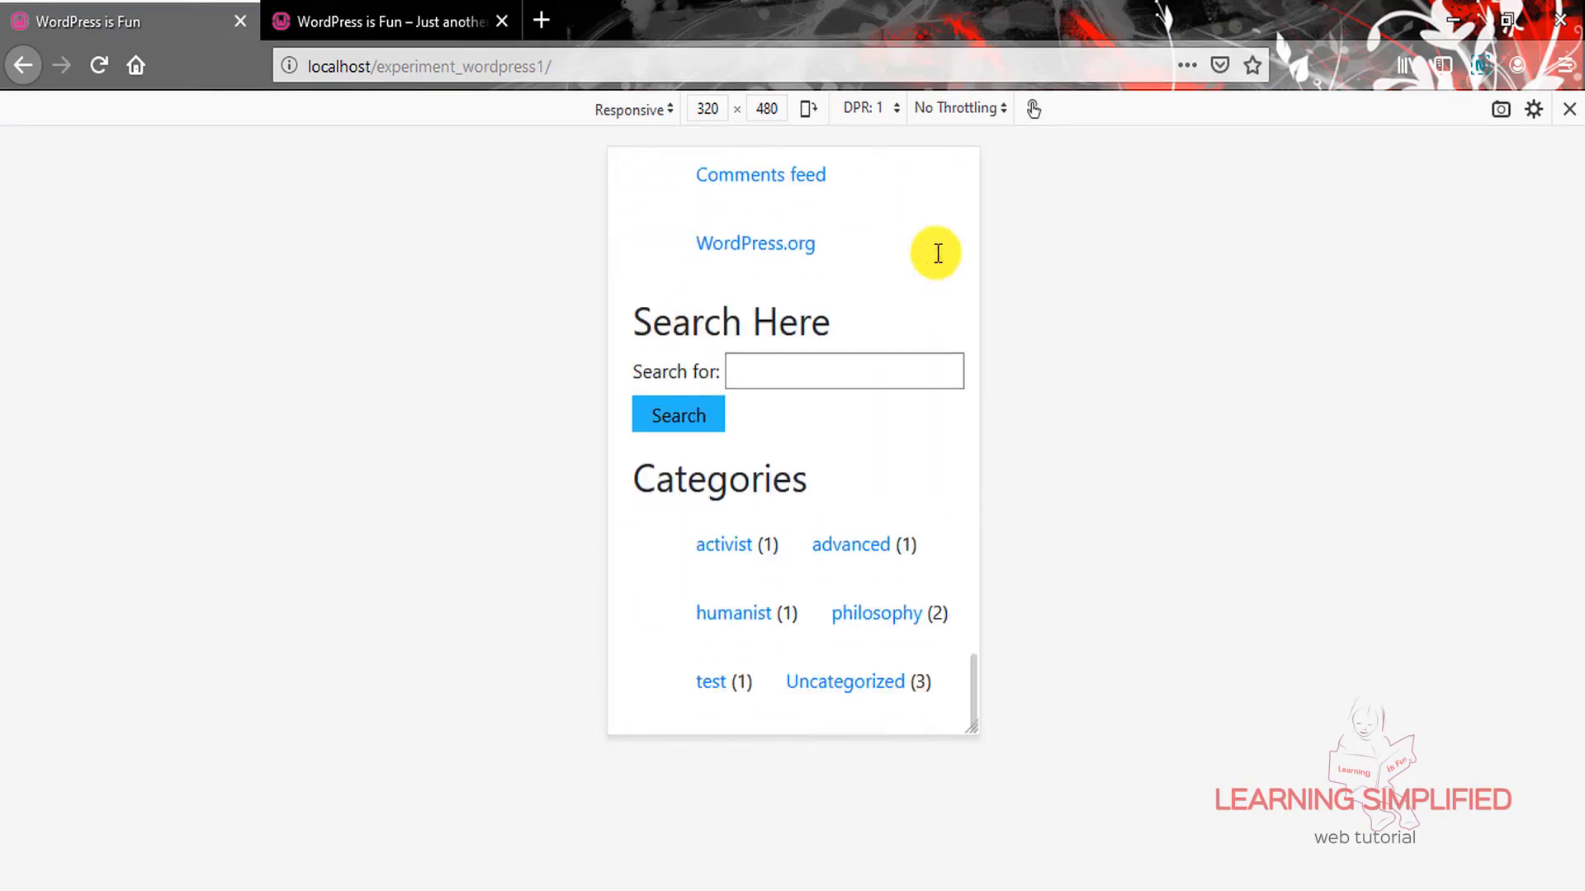
{"action": "scroll", "coordinate": [939, 259], "scroll_direction": "up", "scroll_amount": 5}
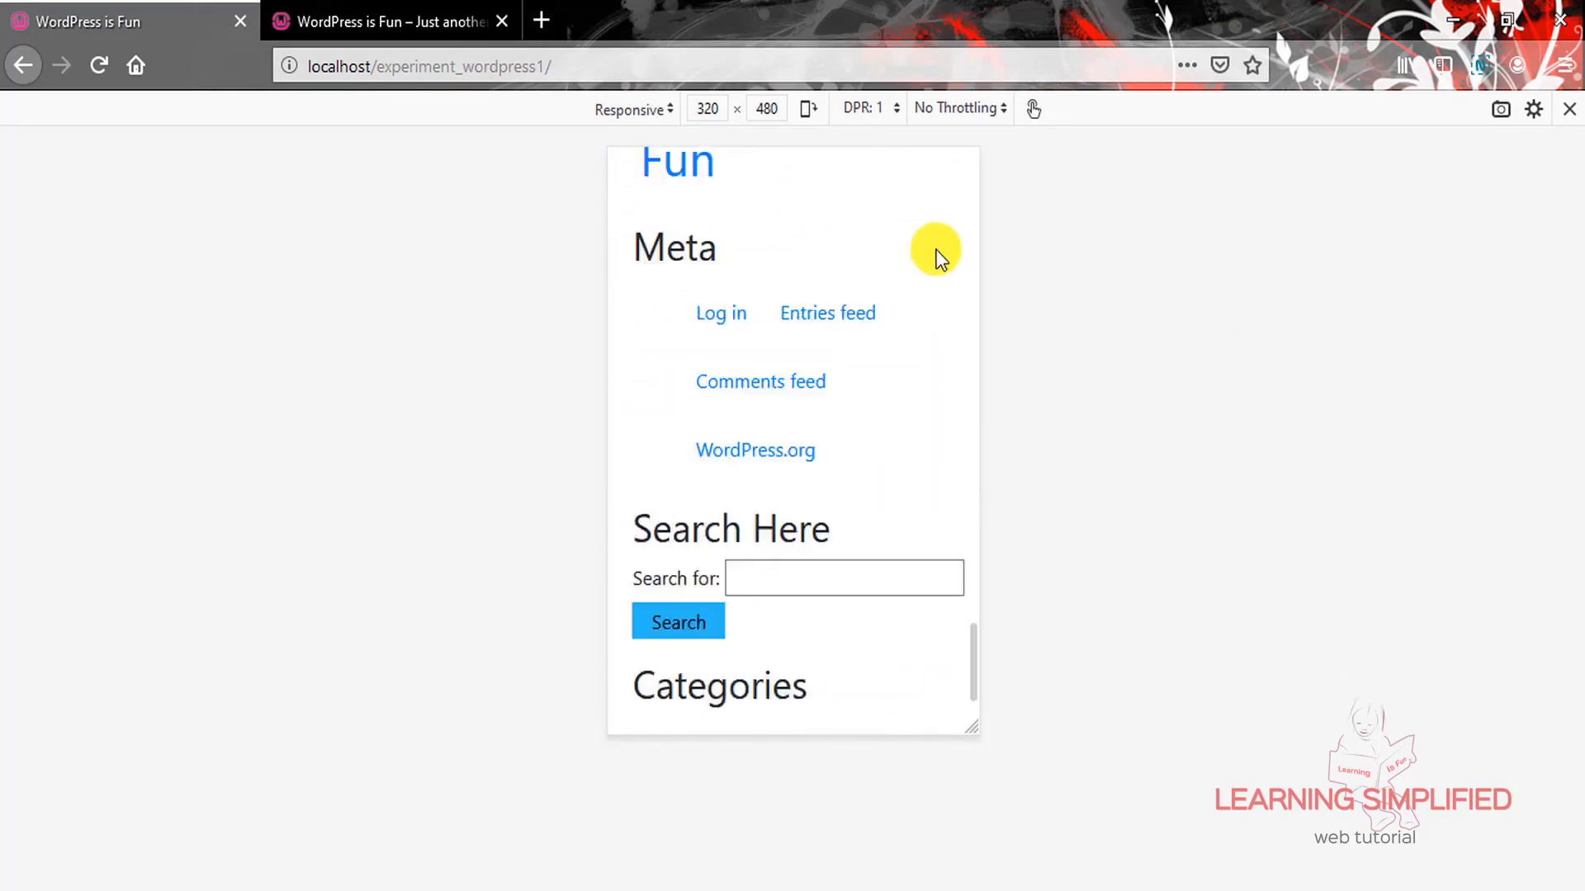
{"action": "scroll", "coordinate": [936, 256], "scroll_direction": "up", "scroll_amount": 15}
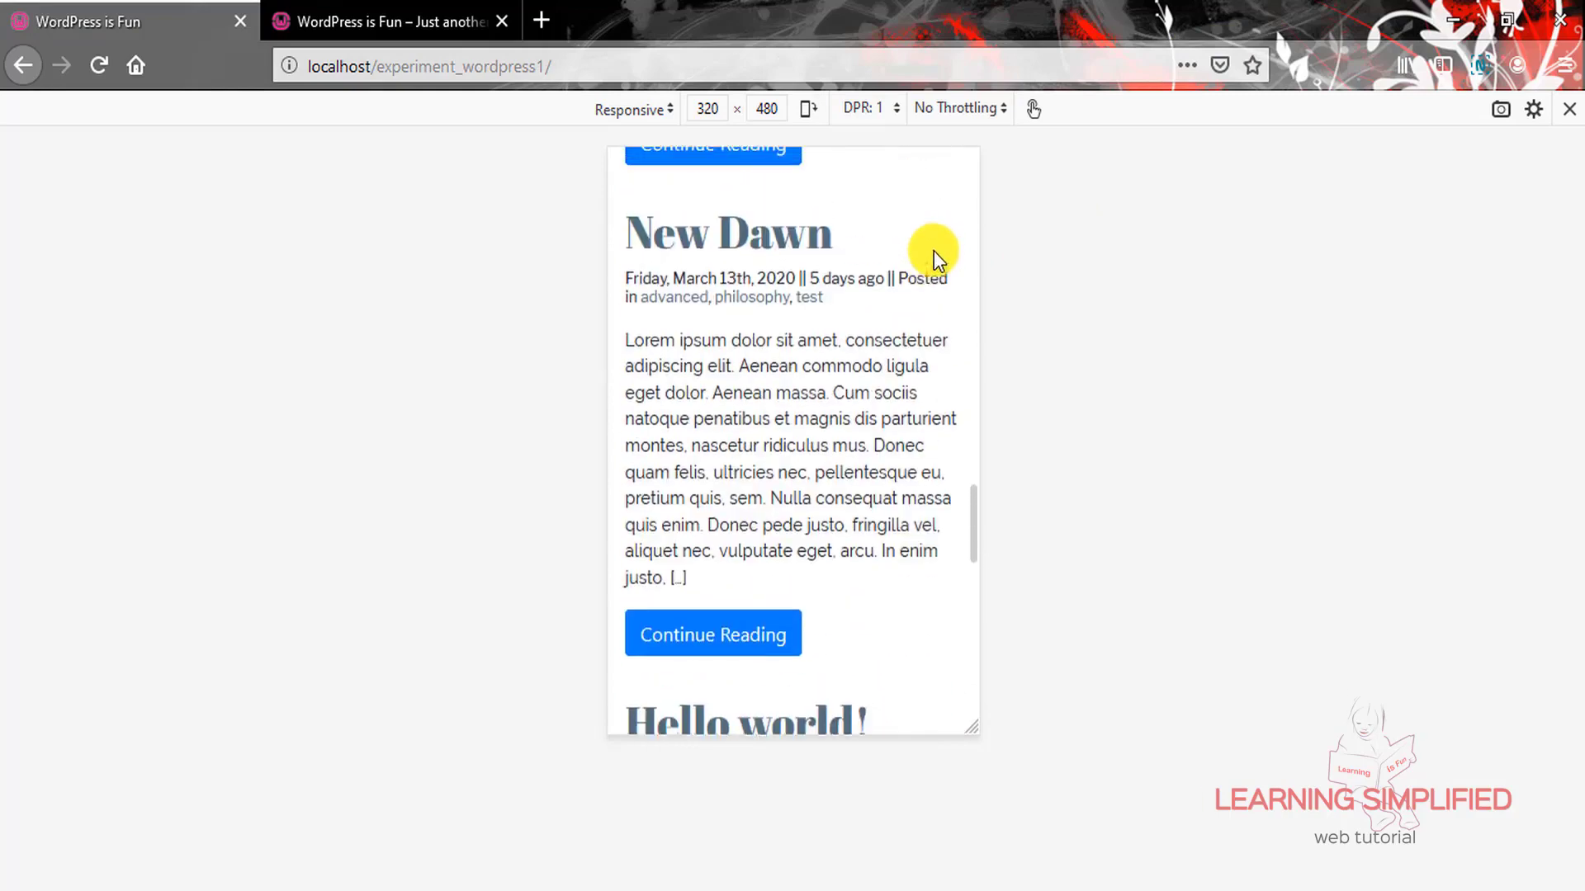
{"action": "scroll", "coordinate": [916, 254], "scroll_direction": "up", "scroll_amount": 10}
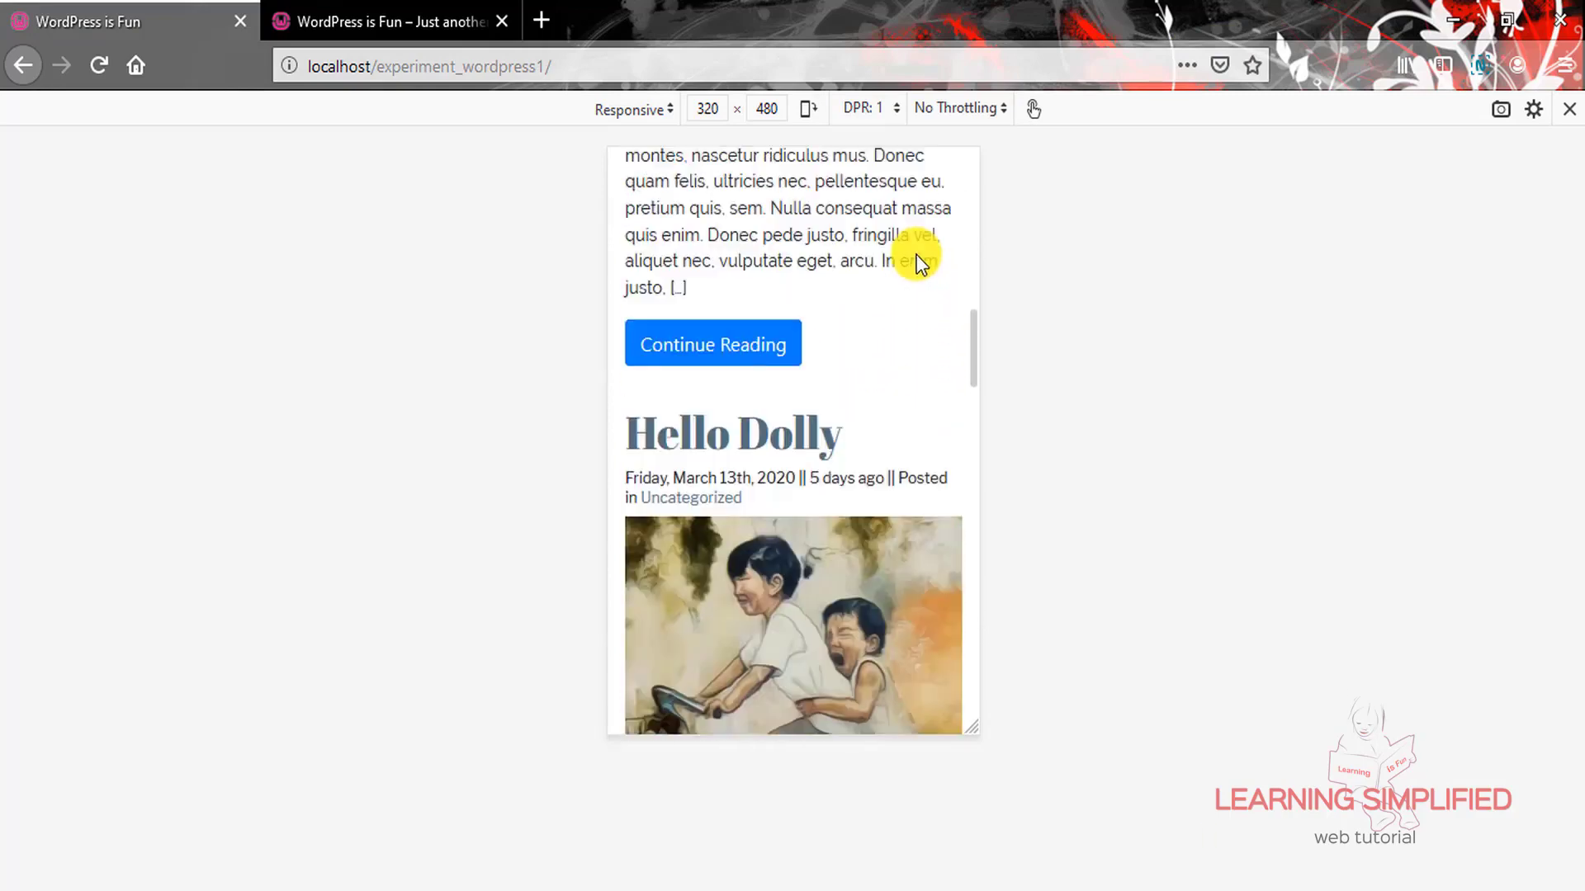
{"action": "scroll", "coordinate": [875, 410], "scroll_direction": "up", "scroll_amount": 3}
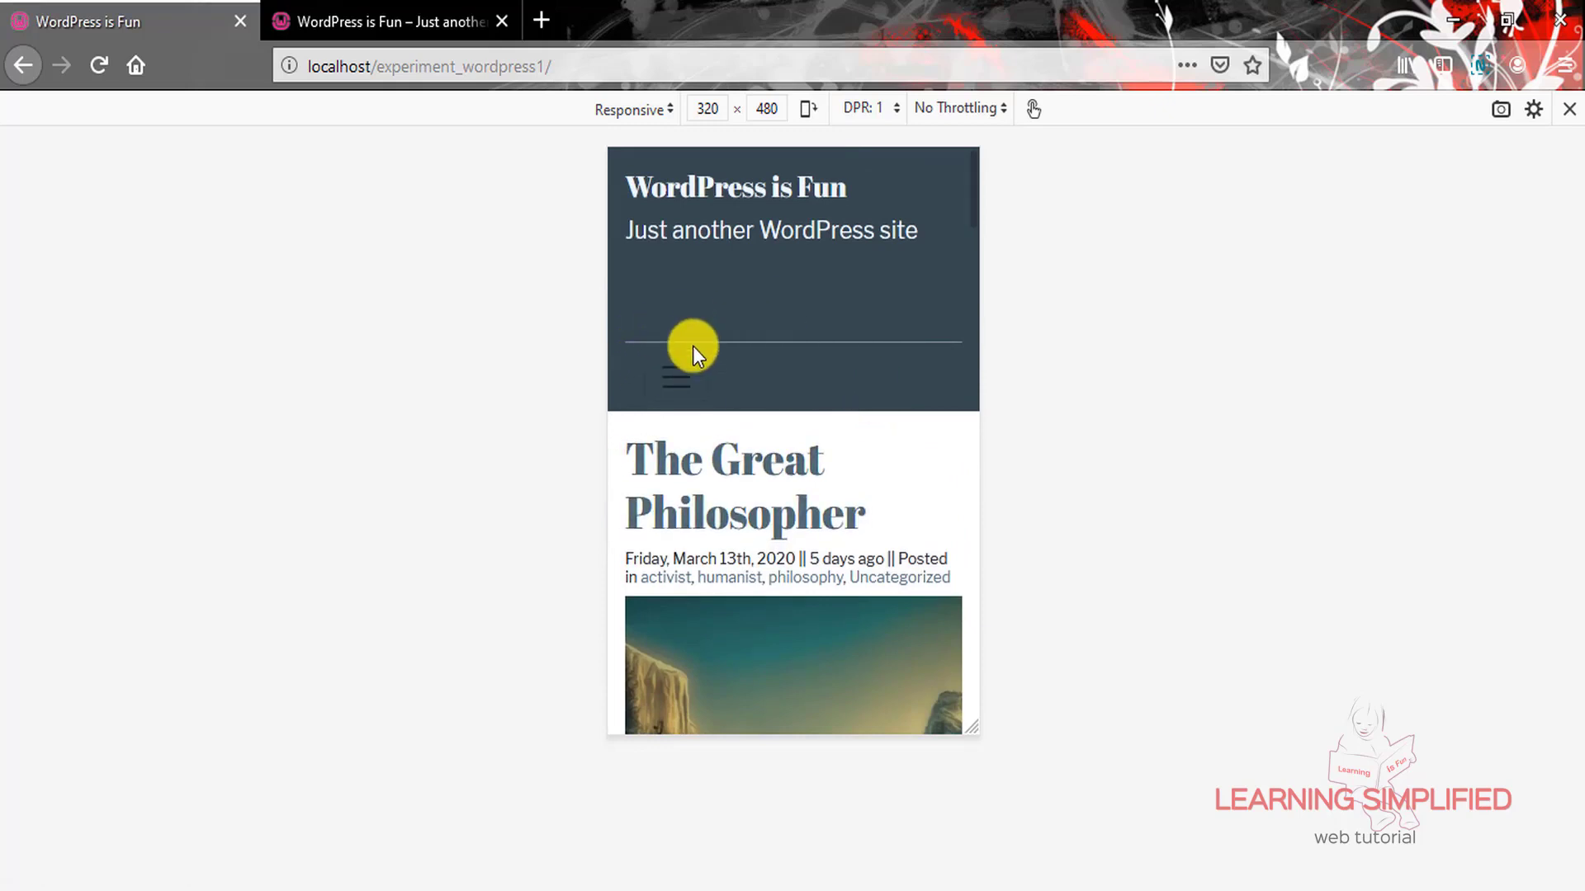
{"action": "key", "text": "ctrl+shift+m"}
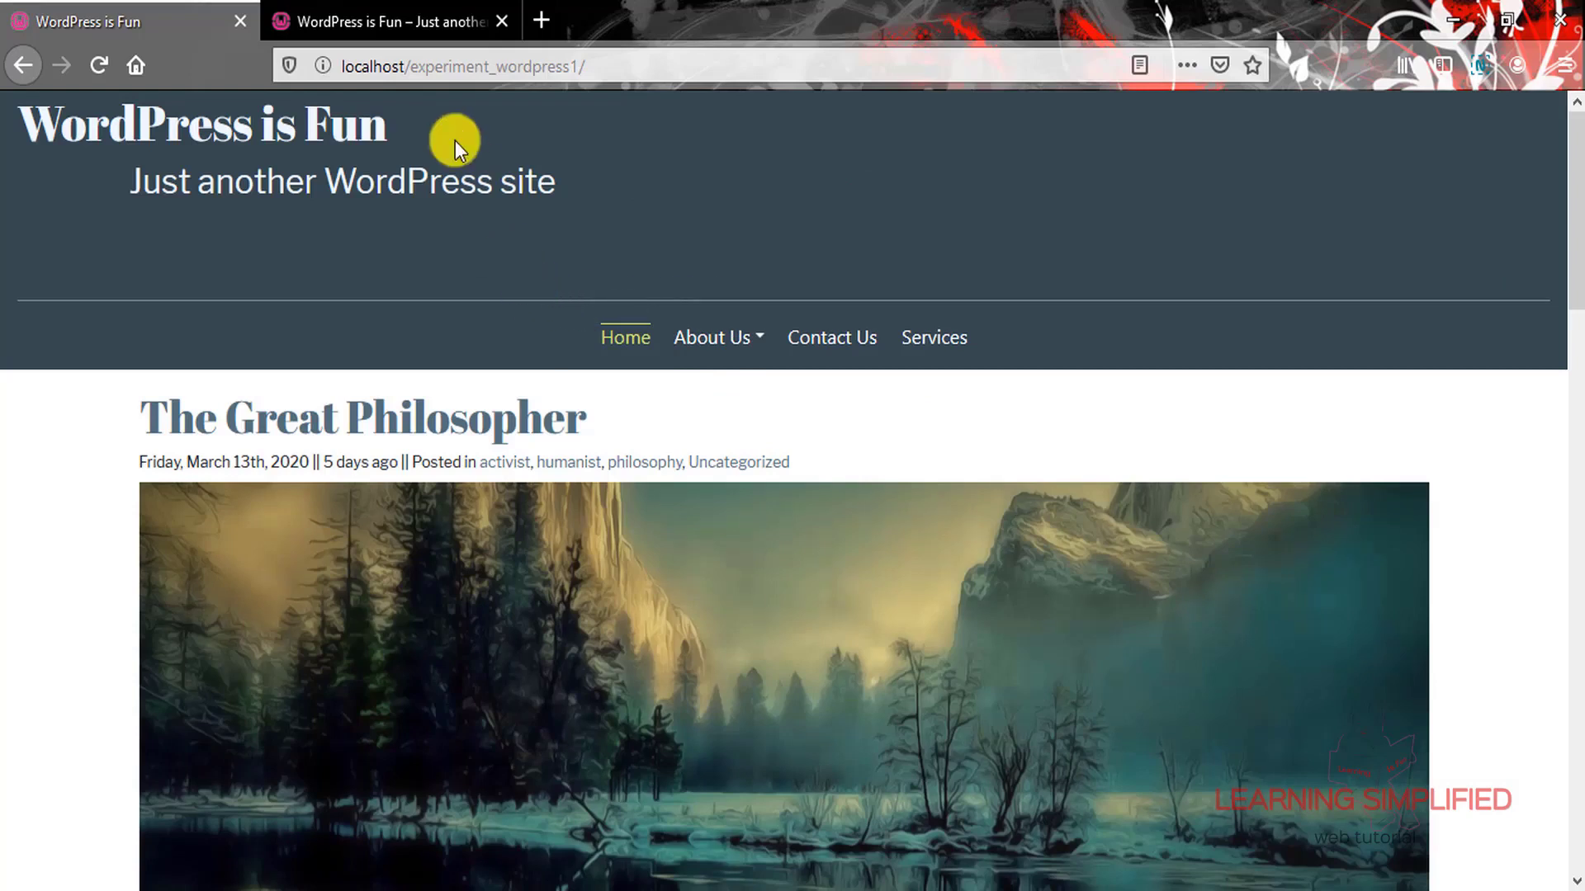
- Show the experiment_wordpress2 site, and in File Explorer open its login-credential.txt and copy the account password
{"action": "left_click", "coordinate": [396, 27]}
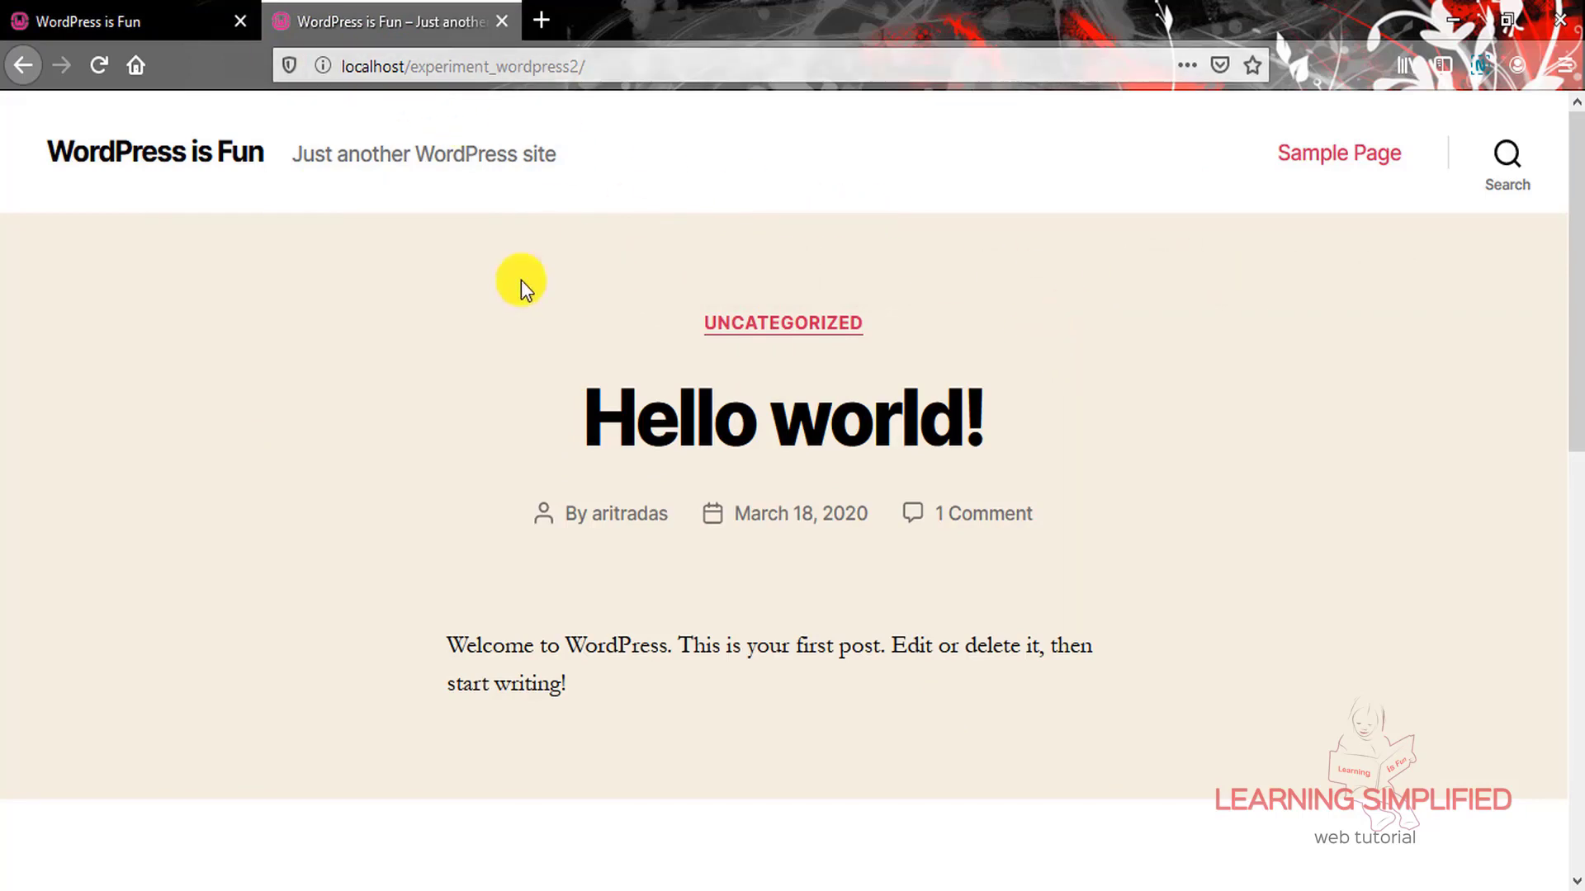
{"action": "mouse_move", "coordinate": [652, 888]}
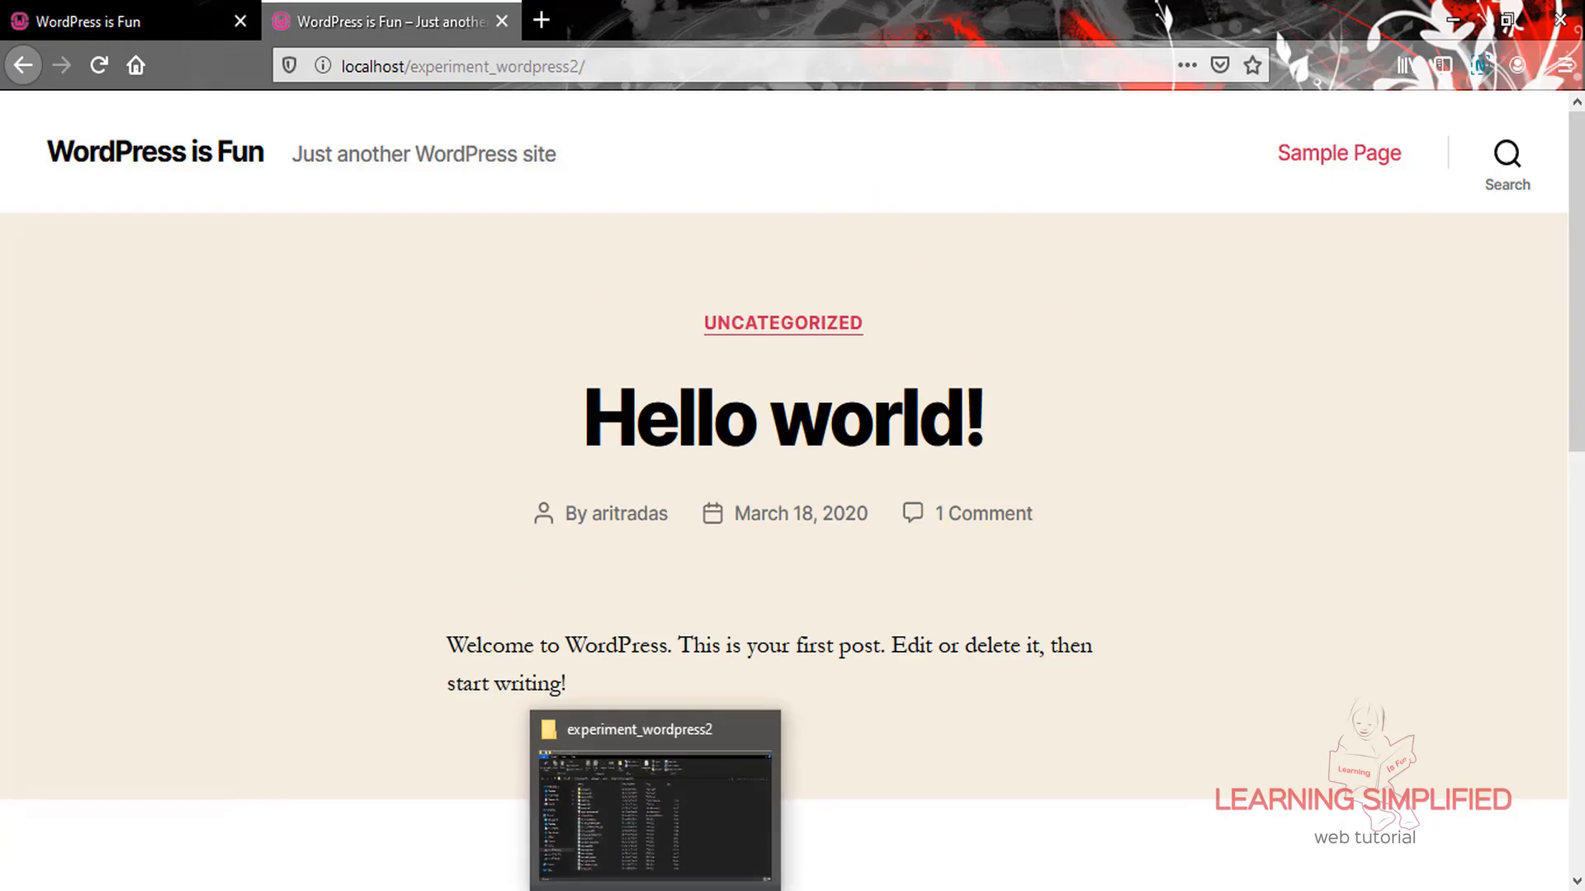
{"action": "left_click", "coordinate": [652, 856]}
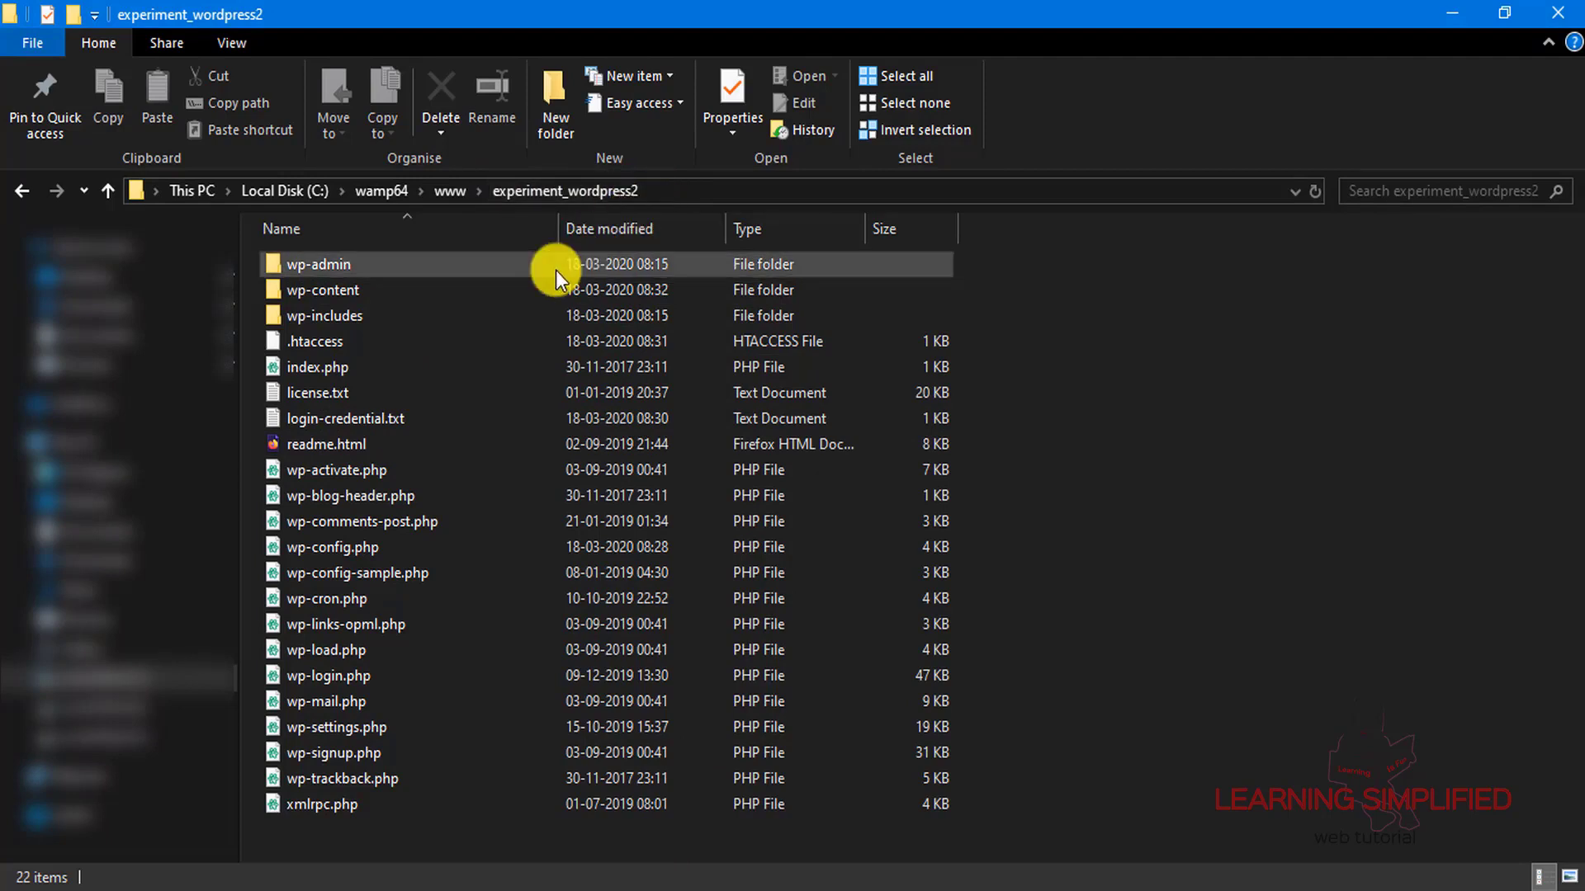
{"action": "double_click", "coordinate": [383, 421]}
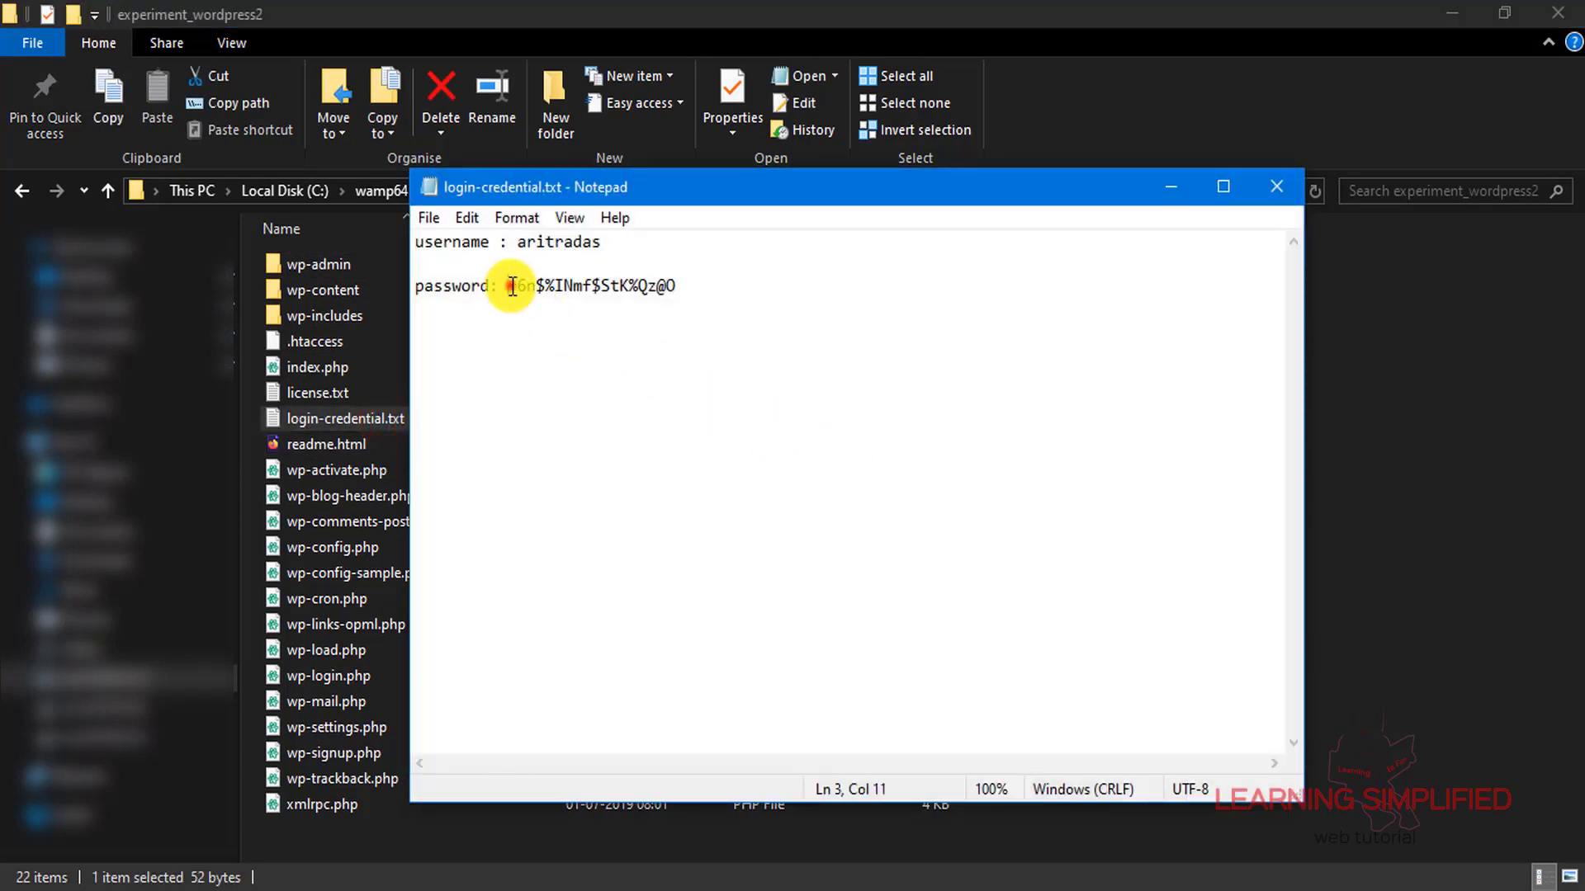
{"action": "right_click", "coordinate": [616, 279]}
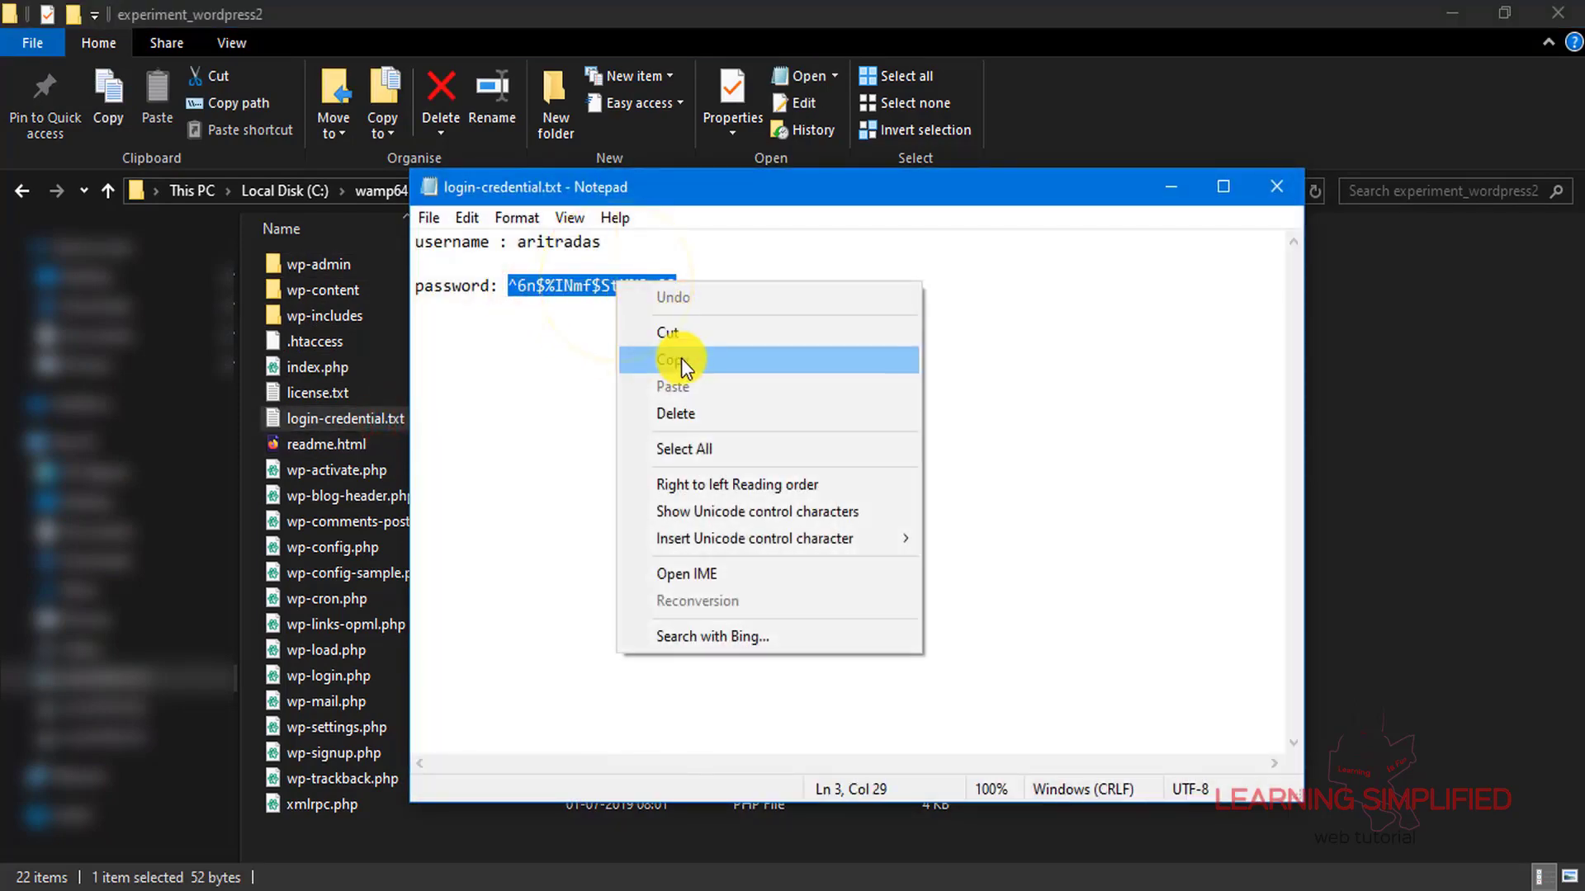
{"action": "left_click", "coordinate": [681, 359]}
- Switch back to Firefox and go to the admin address localhost/experiment_wordpress2/wp-admin
{"action": "key", "text": "alt+Tab"}
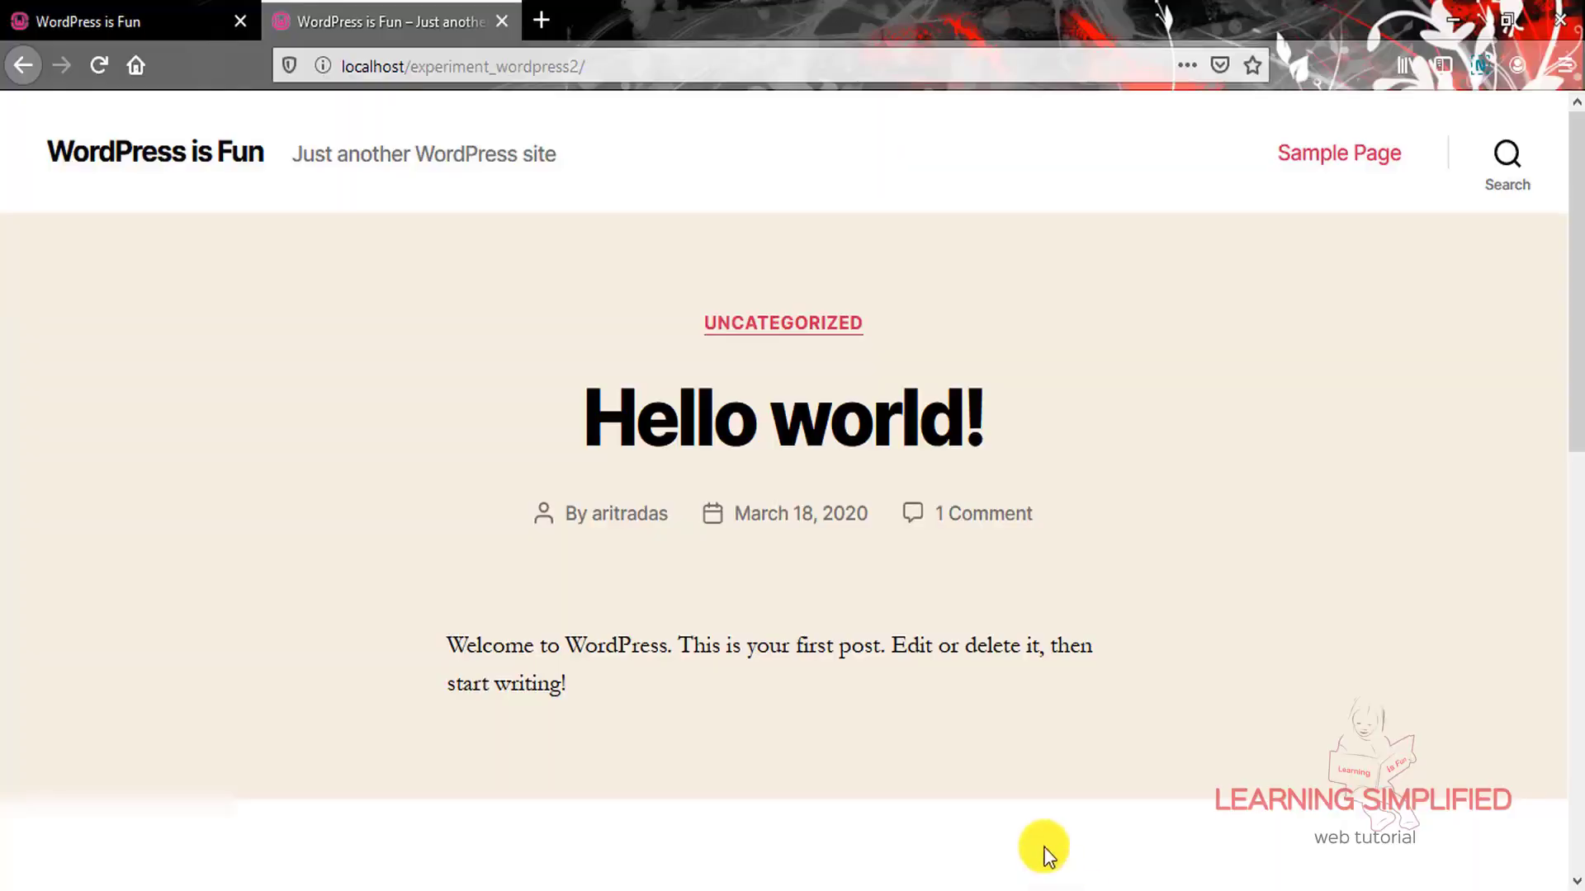
{"action": "left_click", "coordinate": [601, 69]}
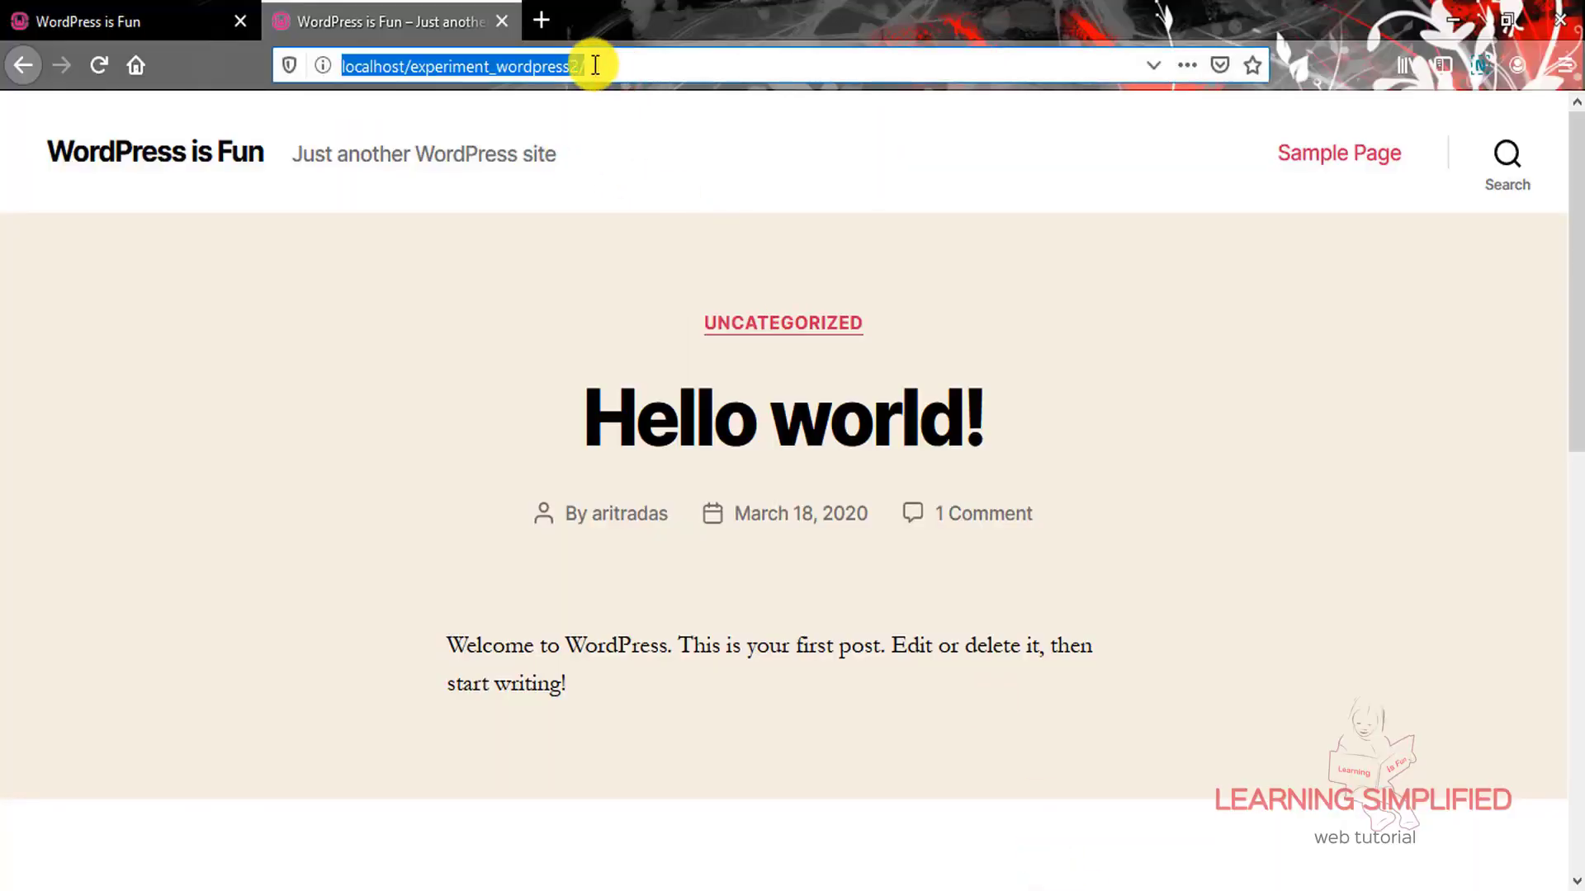
{"action": "left_click", "coordinate": [598, 66]}
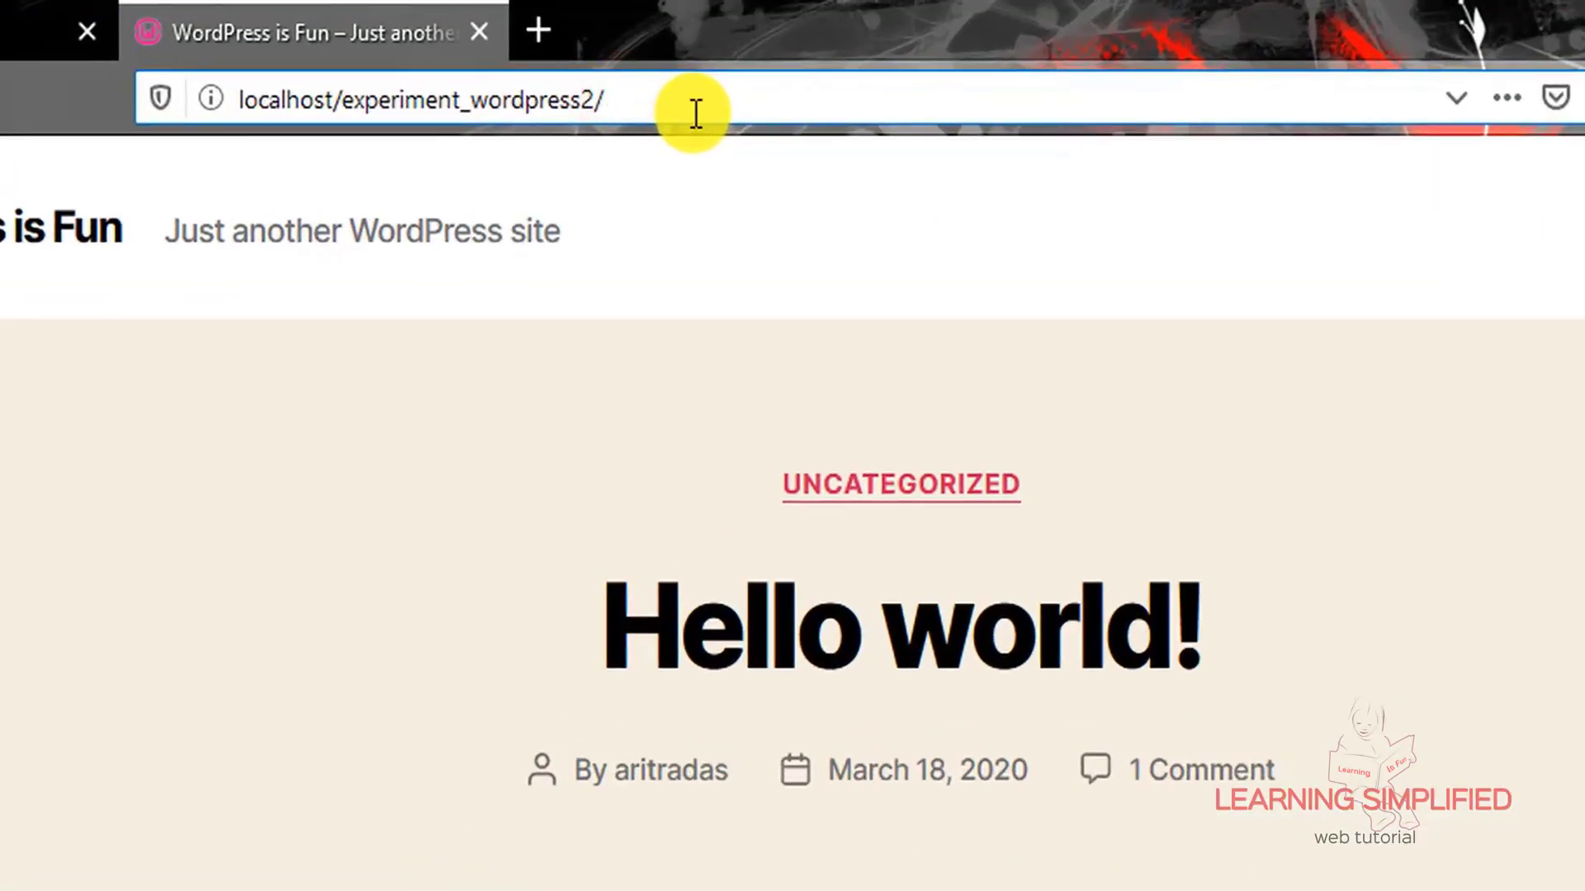
{"action": "type", "text": "wp-admin"}
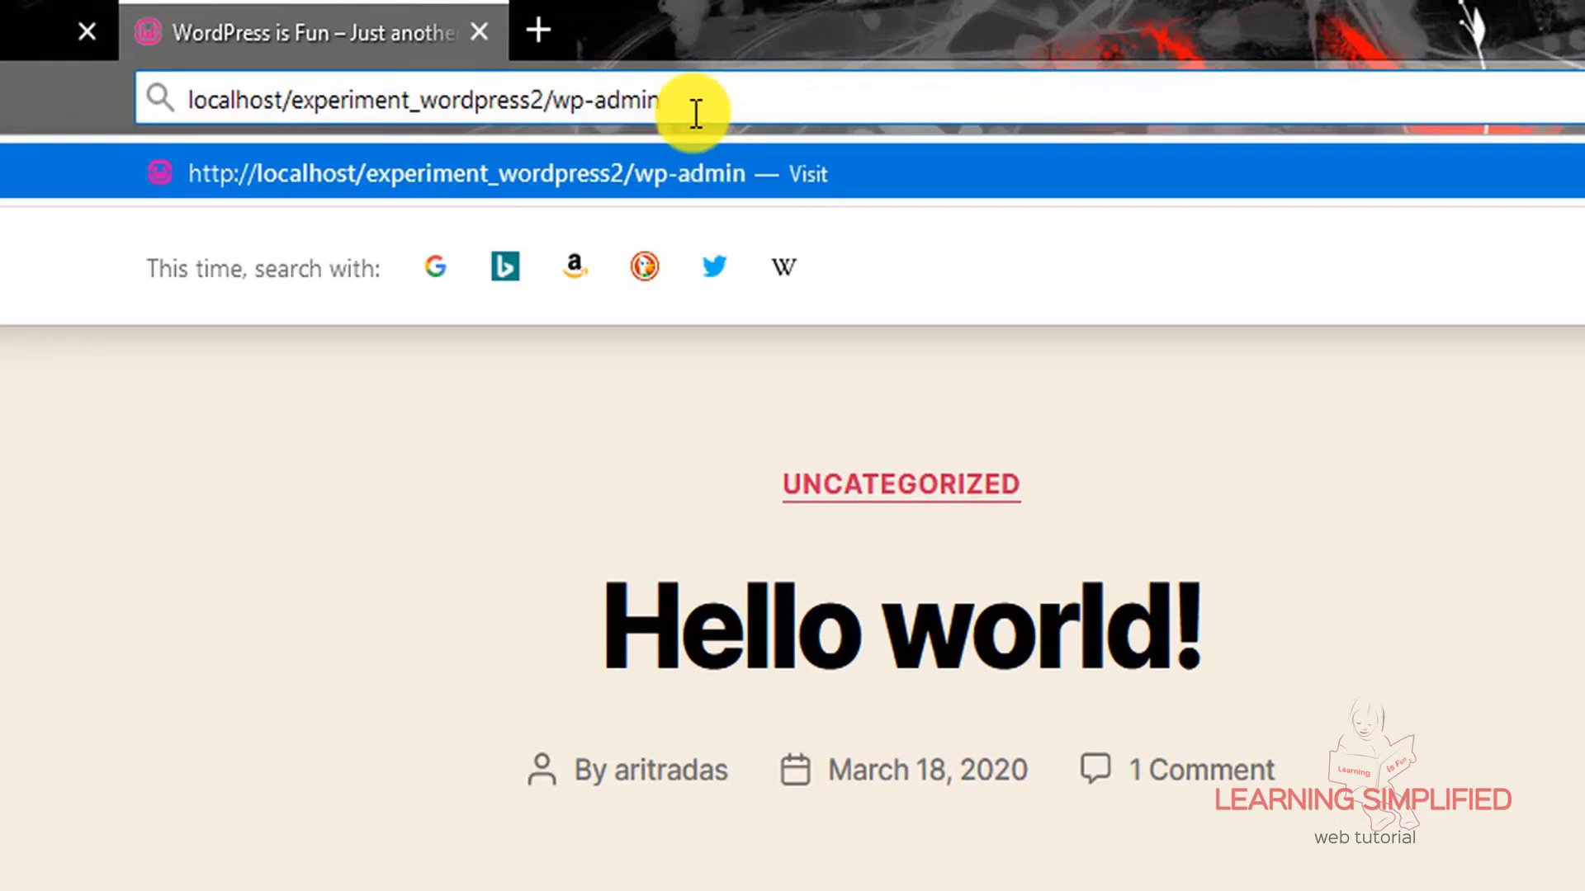
{"action": "key", "text": "Return"}
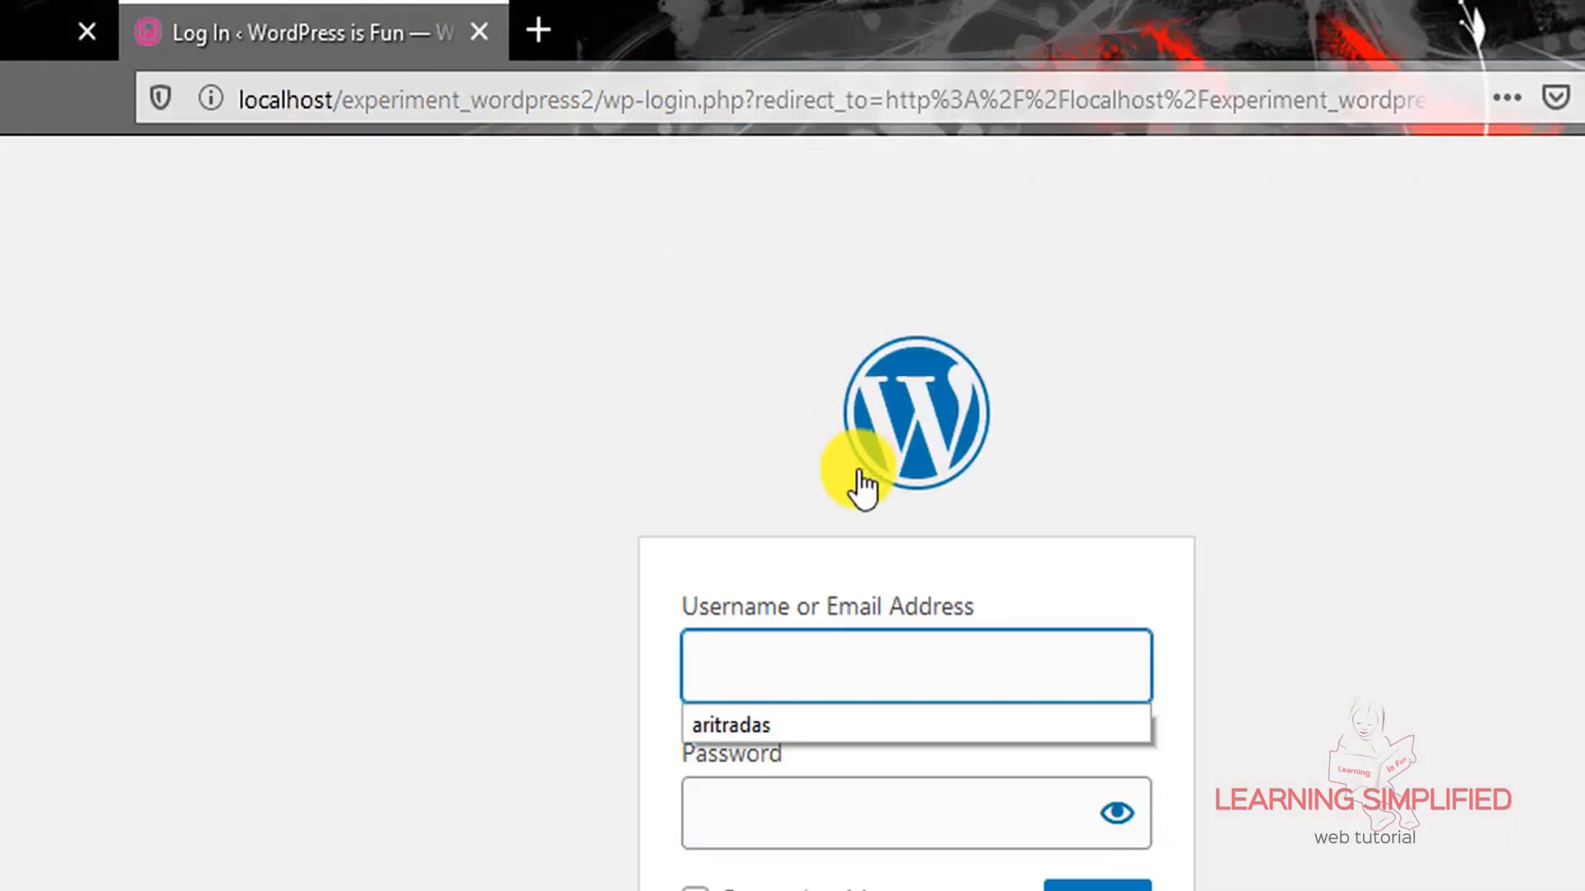
- Log in to WordPress with the saved username suggestion and the copied account password
{"action": "left_click", "coordinate": [741, 691]}
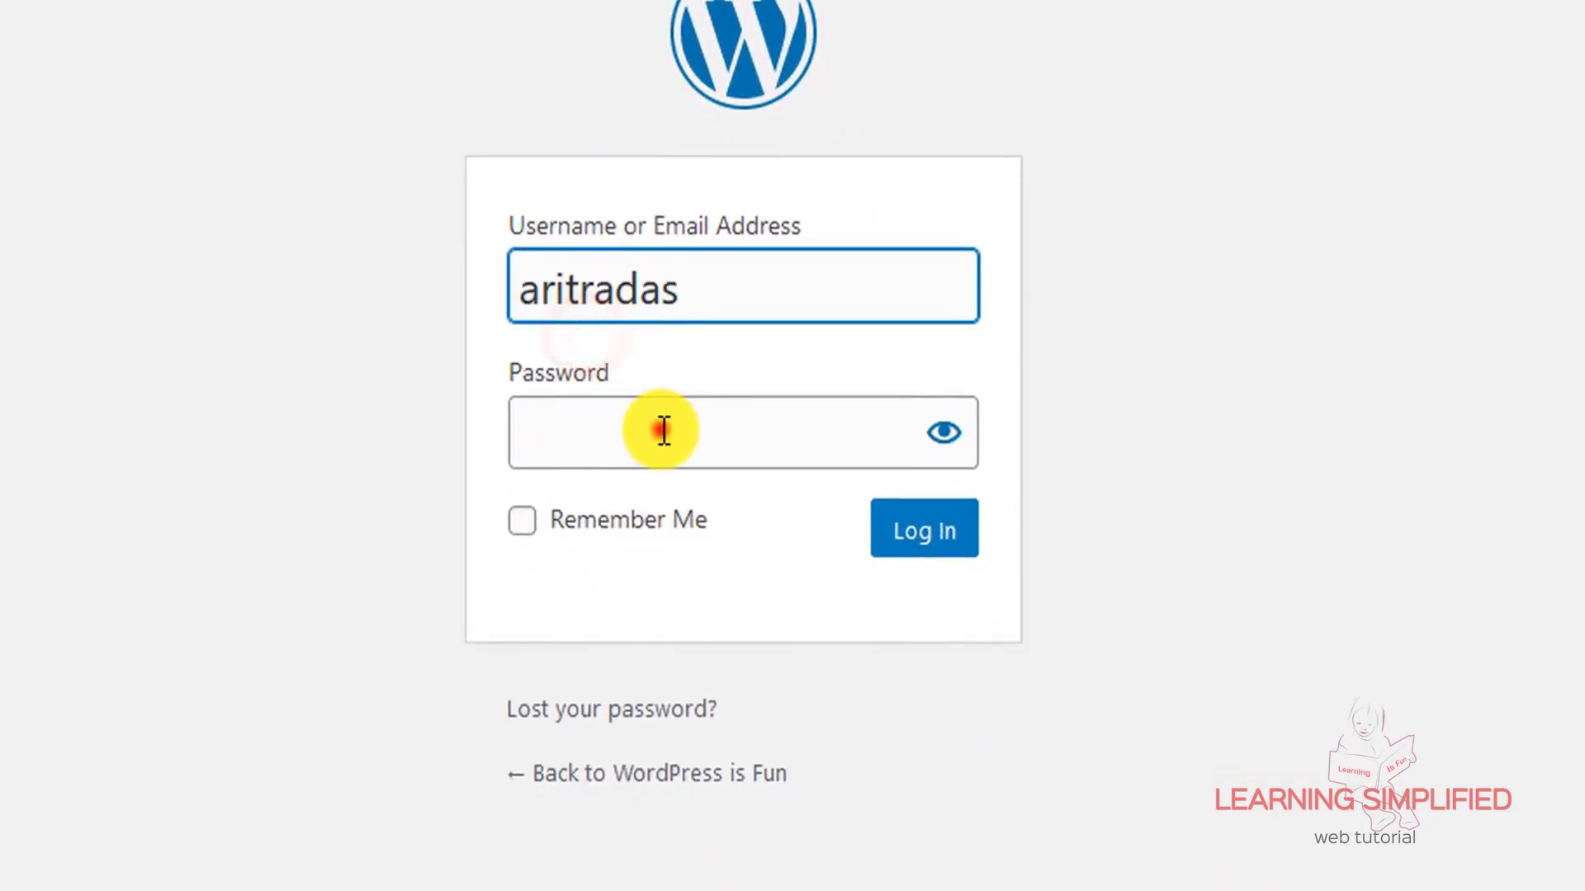
{"action": "left_click", "coordinate": [819, 776]}
{"action": "key", "text": "ctrl+v"}
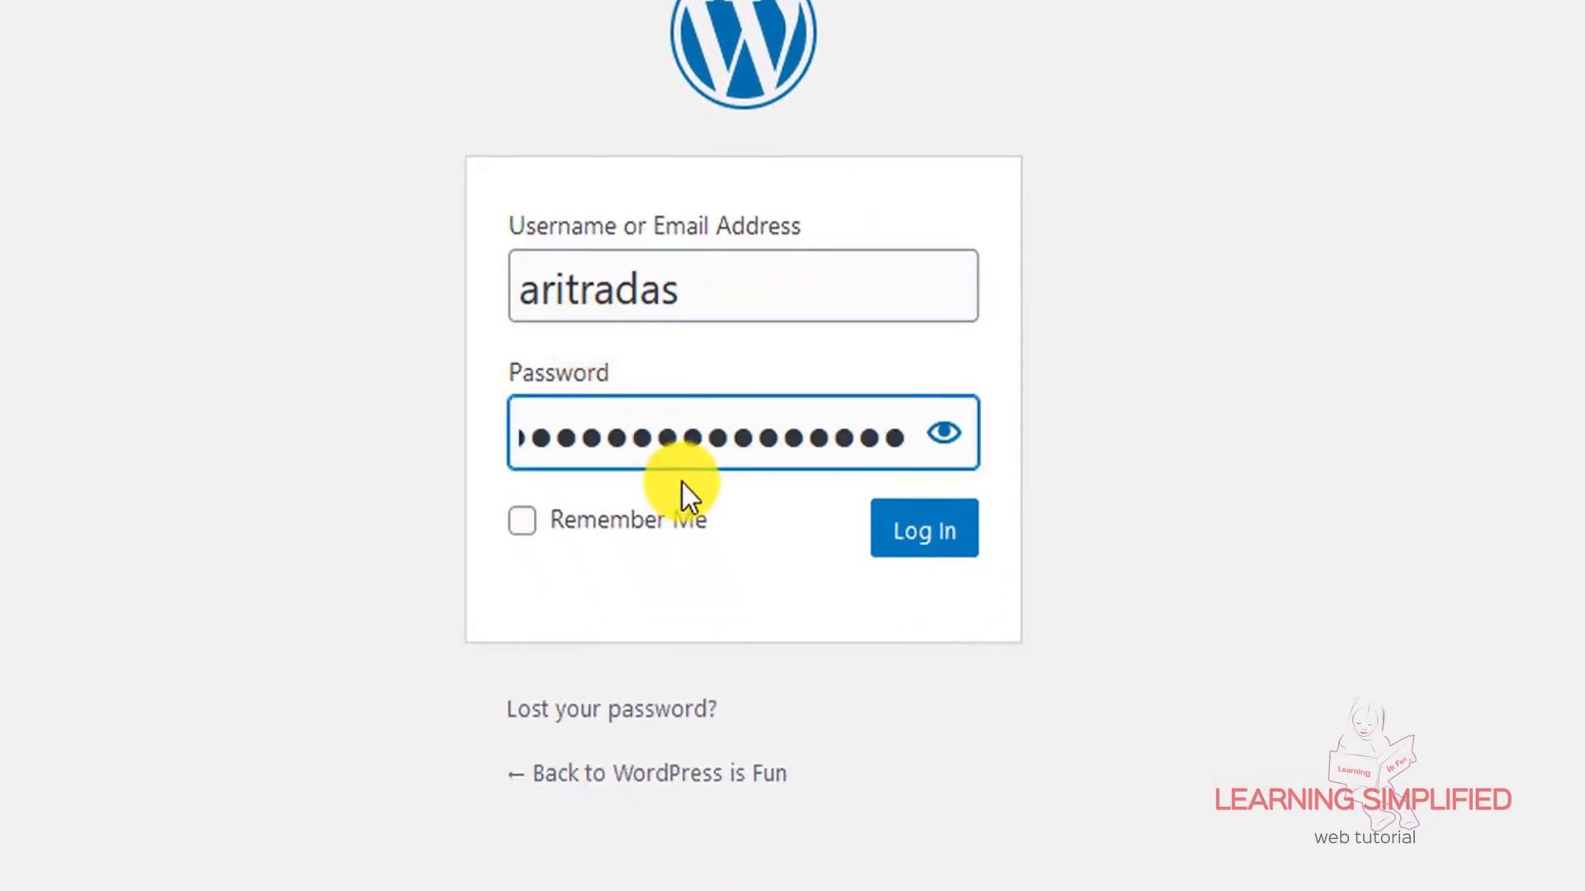
{"action": "left_click", "coordinate": [928, 530]}
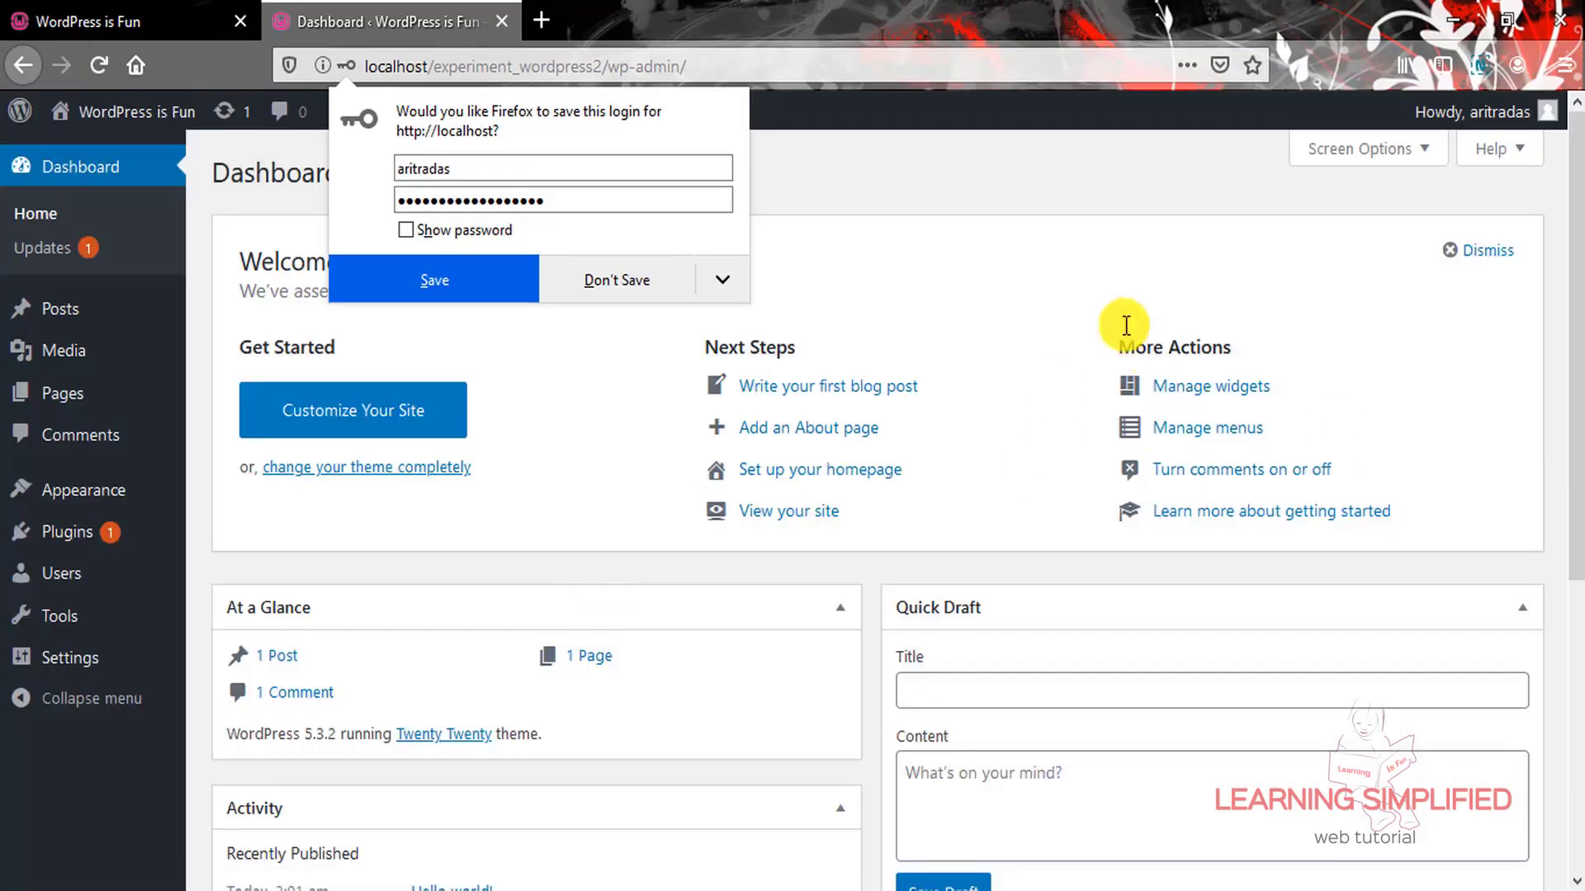
- Dismiss the login-saving prompt, open the Themes page and look through the installed themes
{"action": "left_click", "coordinate": [936, 120]}
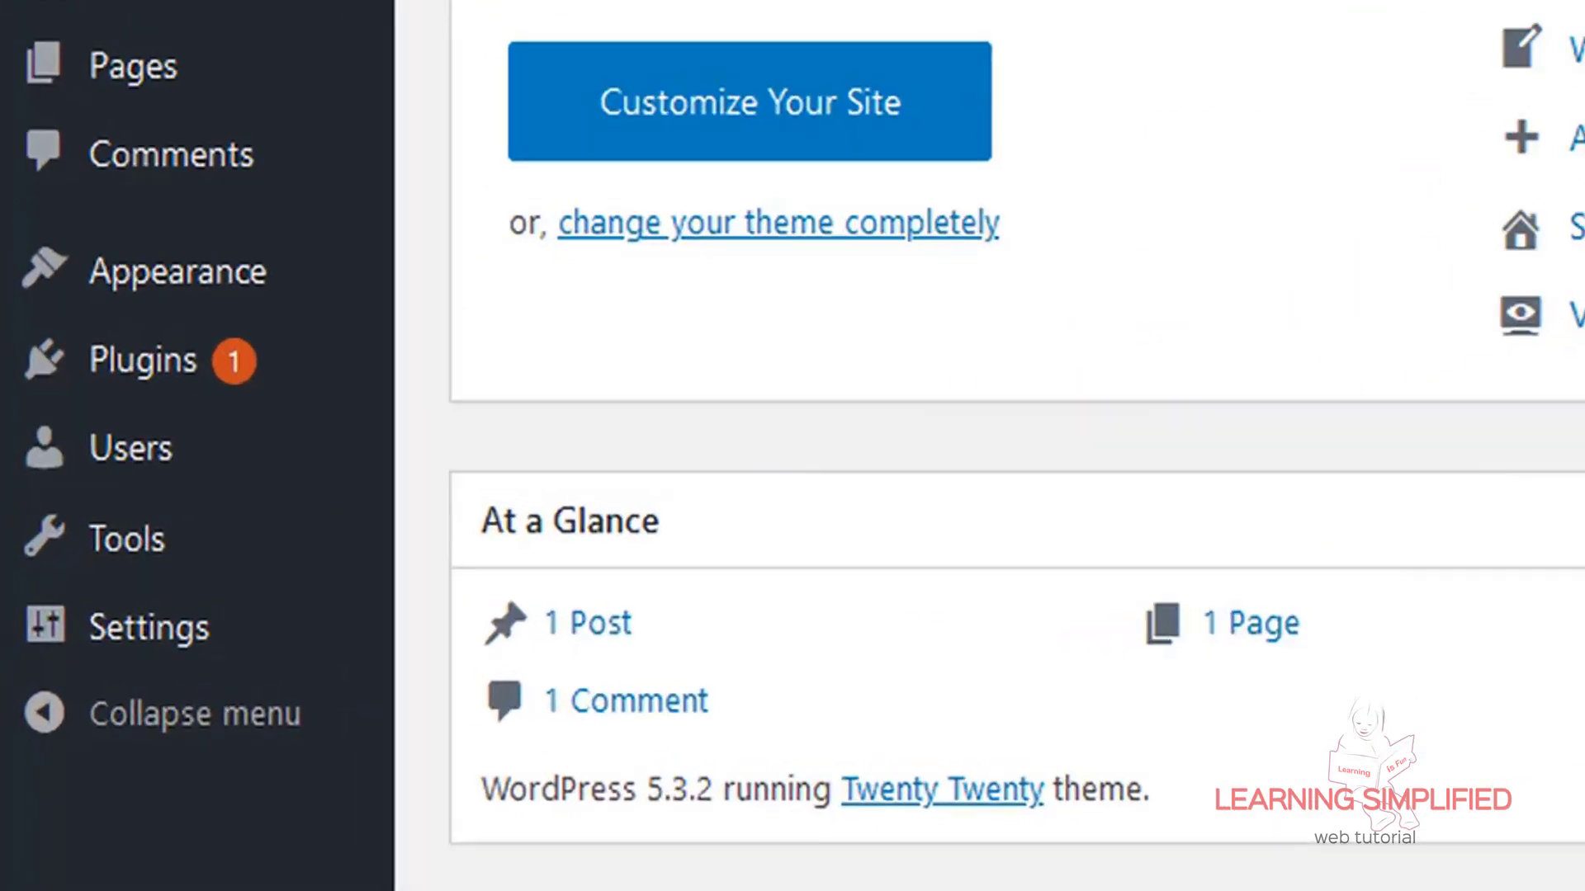
{"action": "mouse_move", "coordinate": [234, 320]}
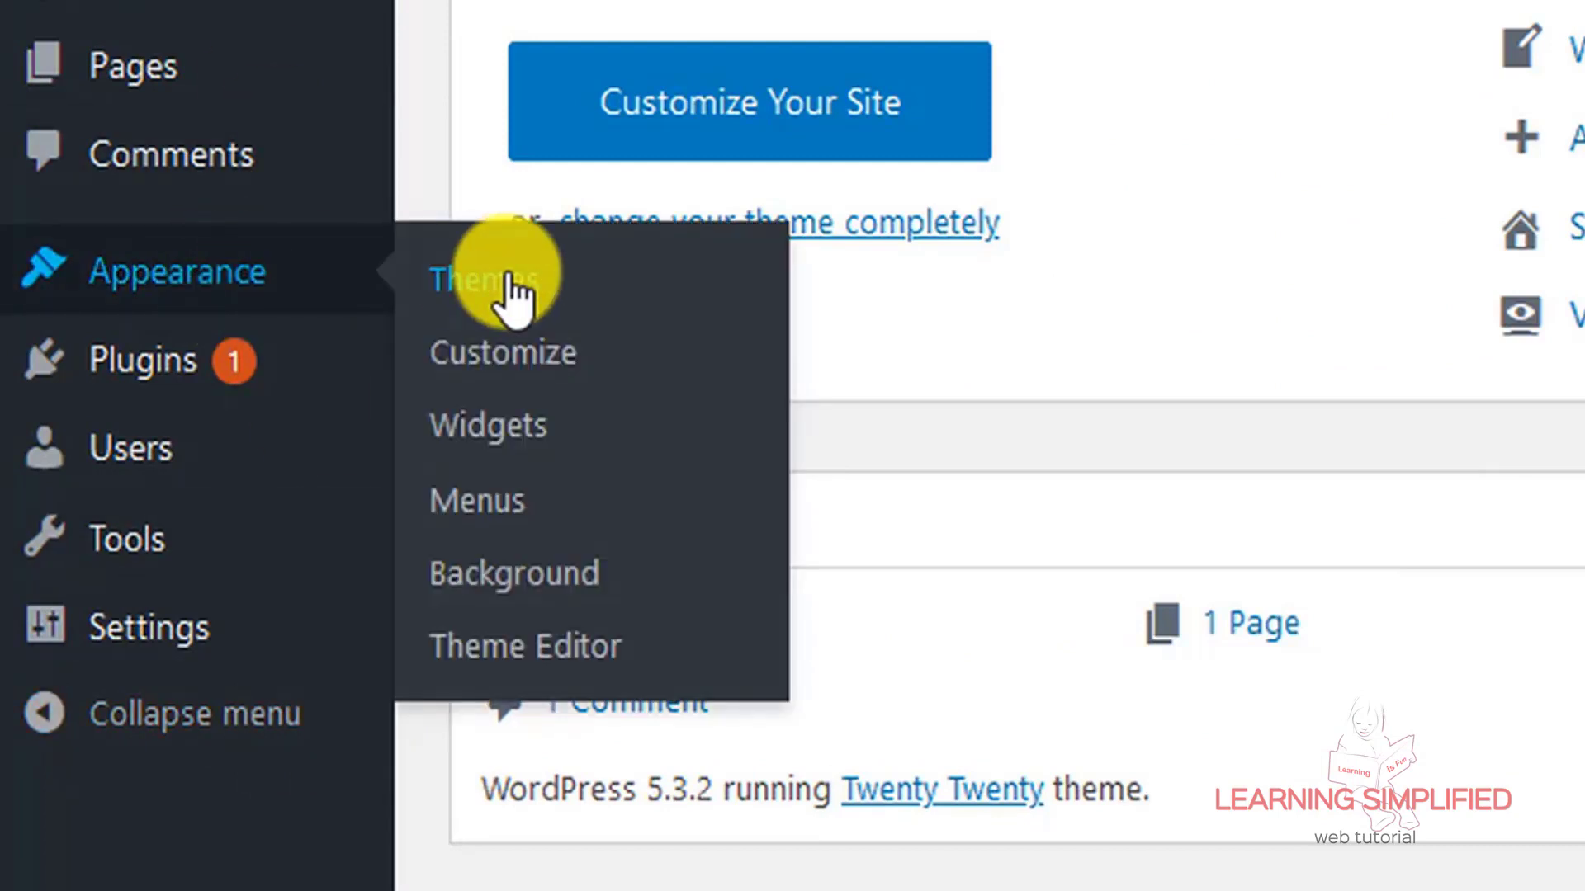
{"action": "left_click", "coordinate": [499, 285]}
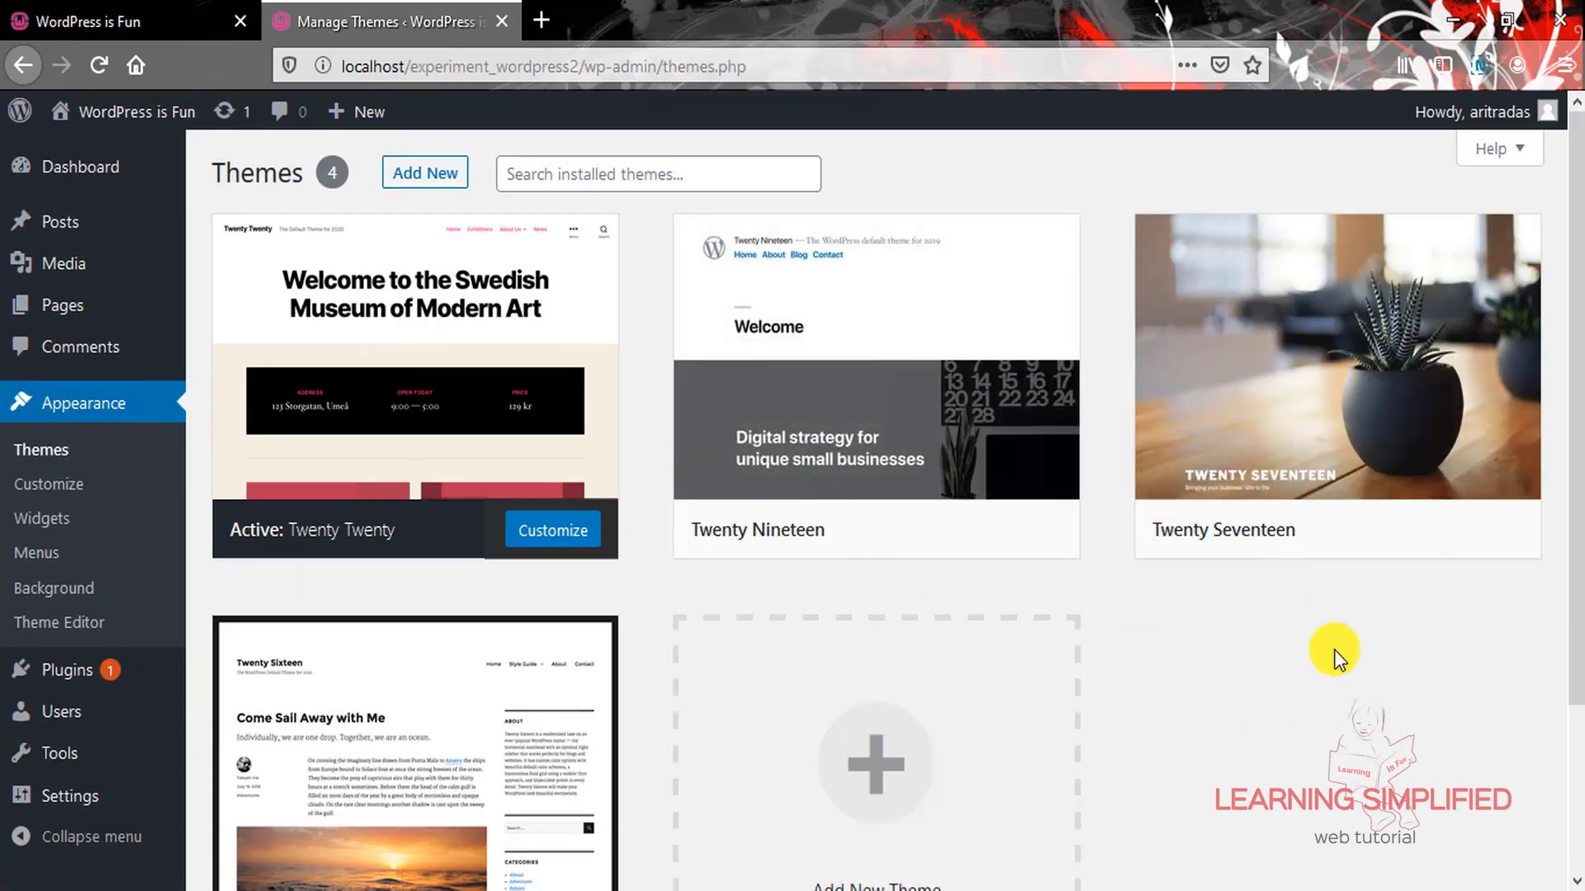
{"action": "scroll", "coordinate": [1304, 673], "scroll_direction": "down", "scroll_amount": 3}
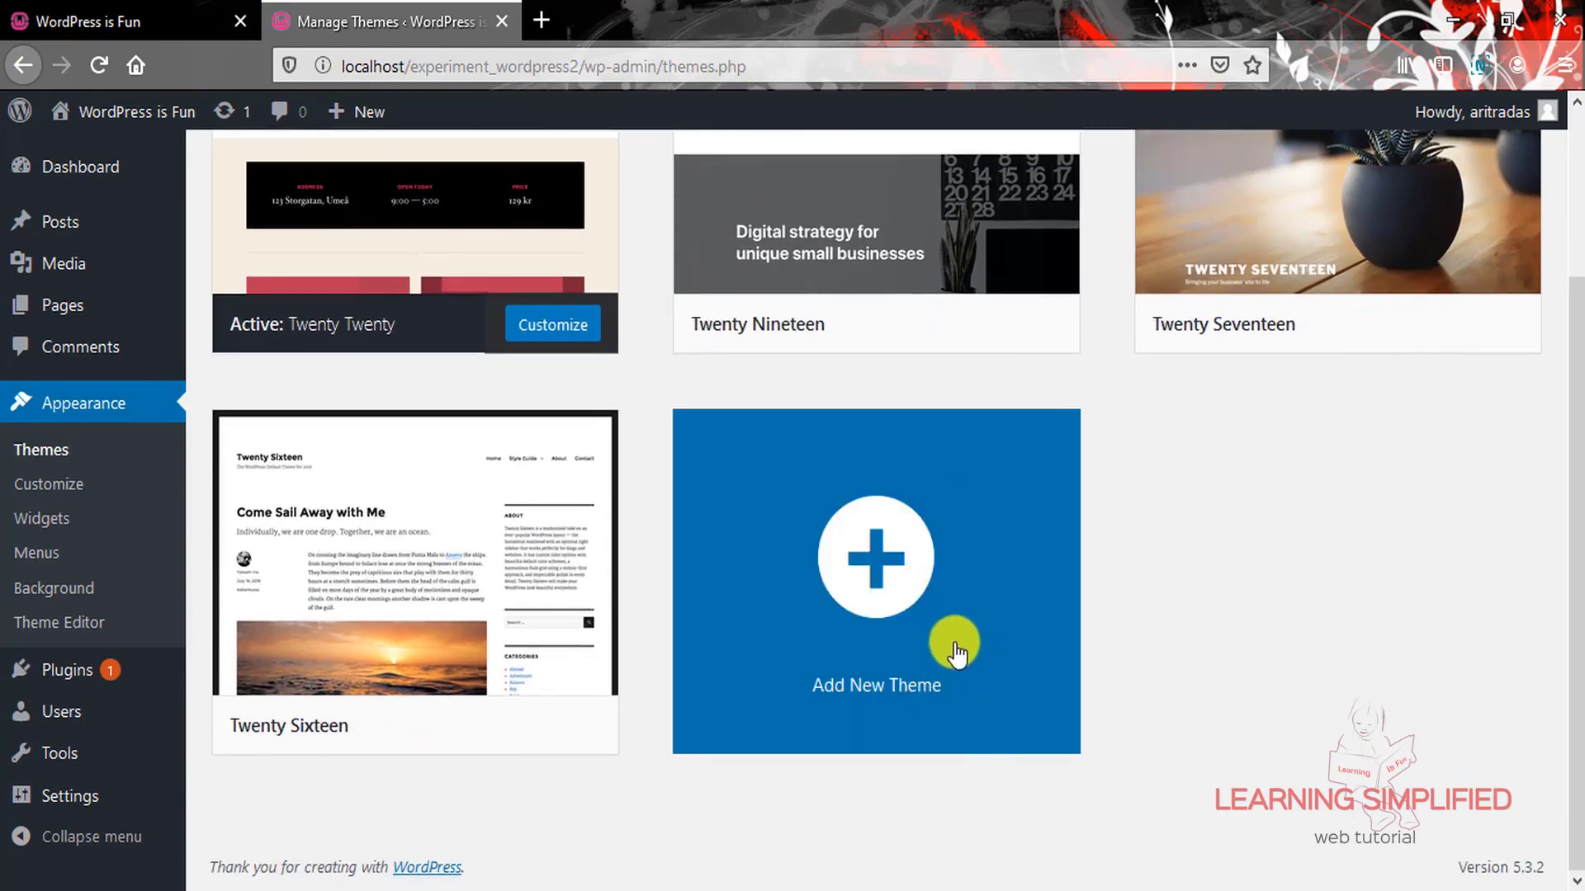
{"action": "scroll", "coordinate": [1262, 667], "scroll_direction": "up", "scroll_amount": 3}
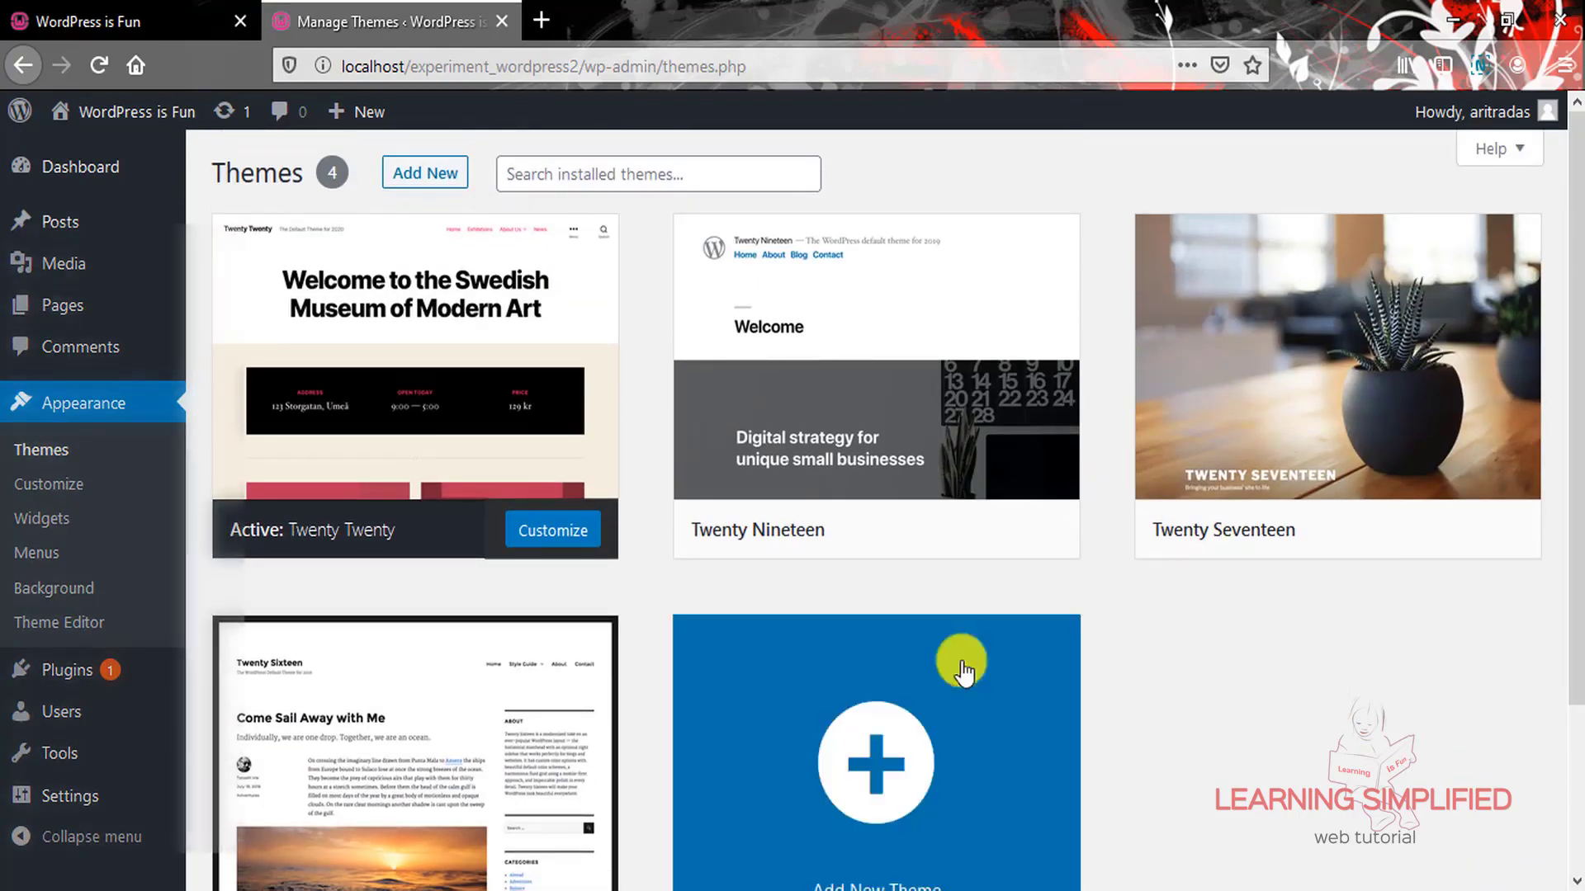
- Switch to File Explorer and open the wp-content\themes folder of experiment_wordpress2
{"action": "key", "text": "alt+Tab"}
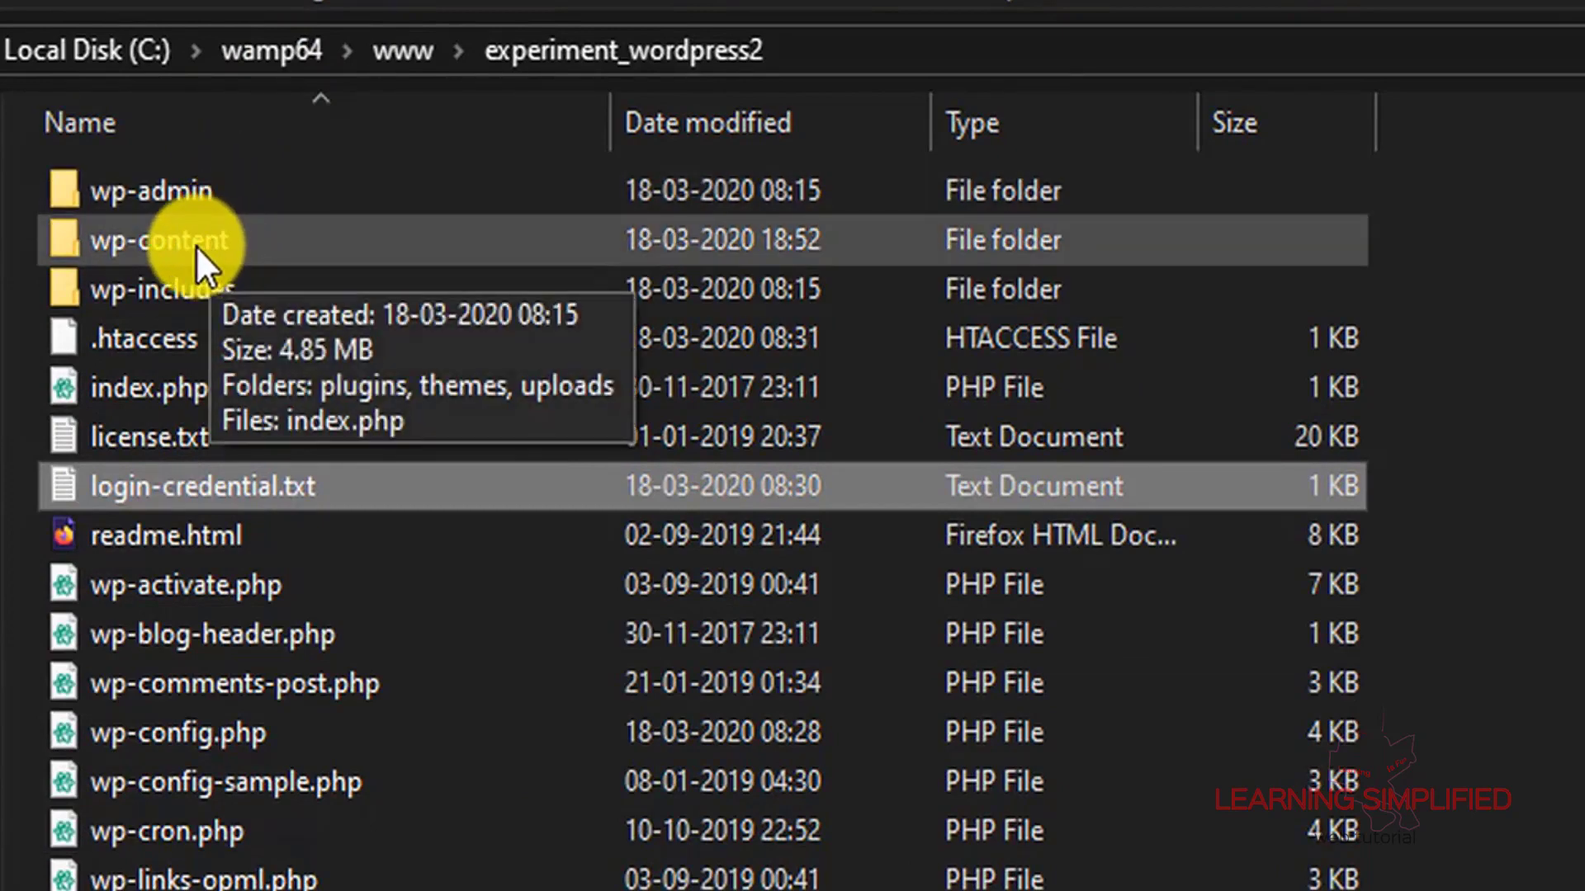
{"action": "double_click", "coordinate": [195, 245]}
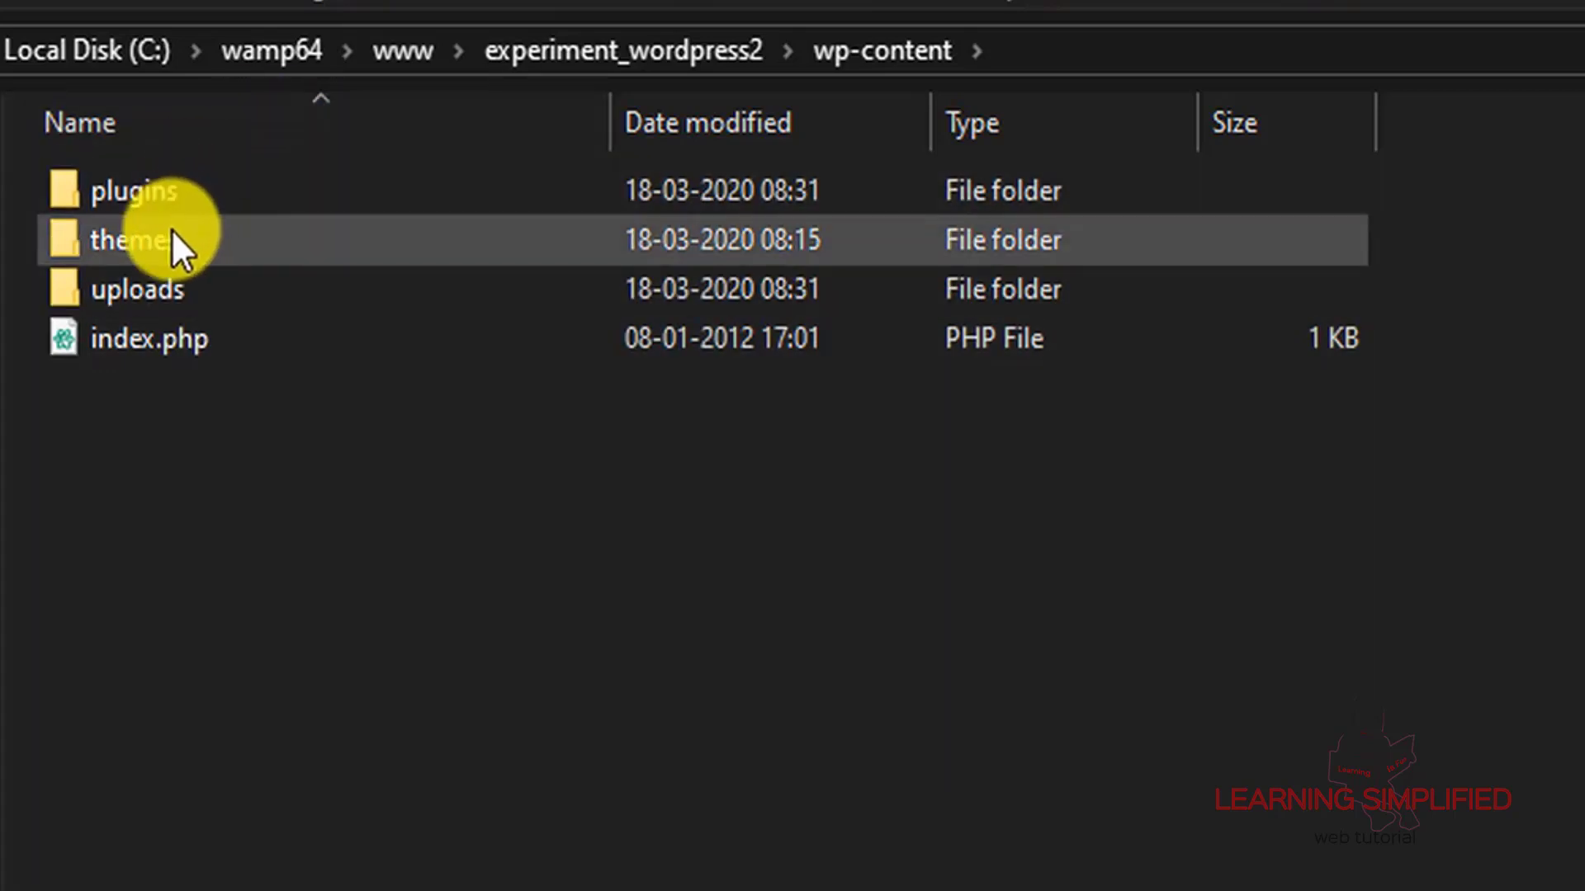
{"action": "double_click", "coordinate": [157, 241]}
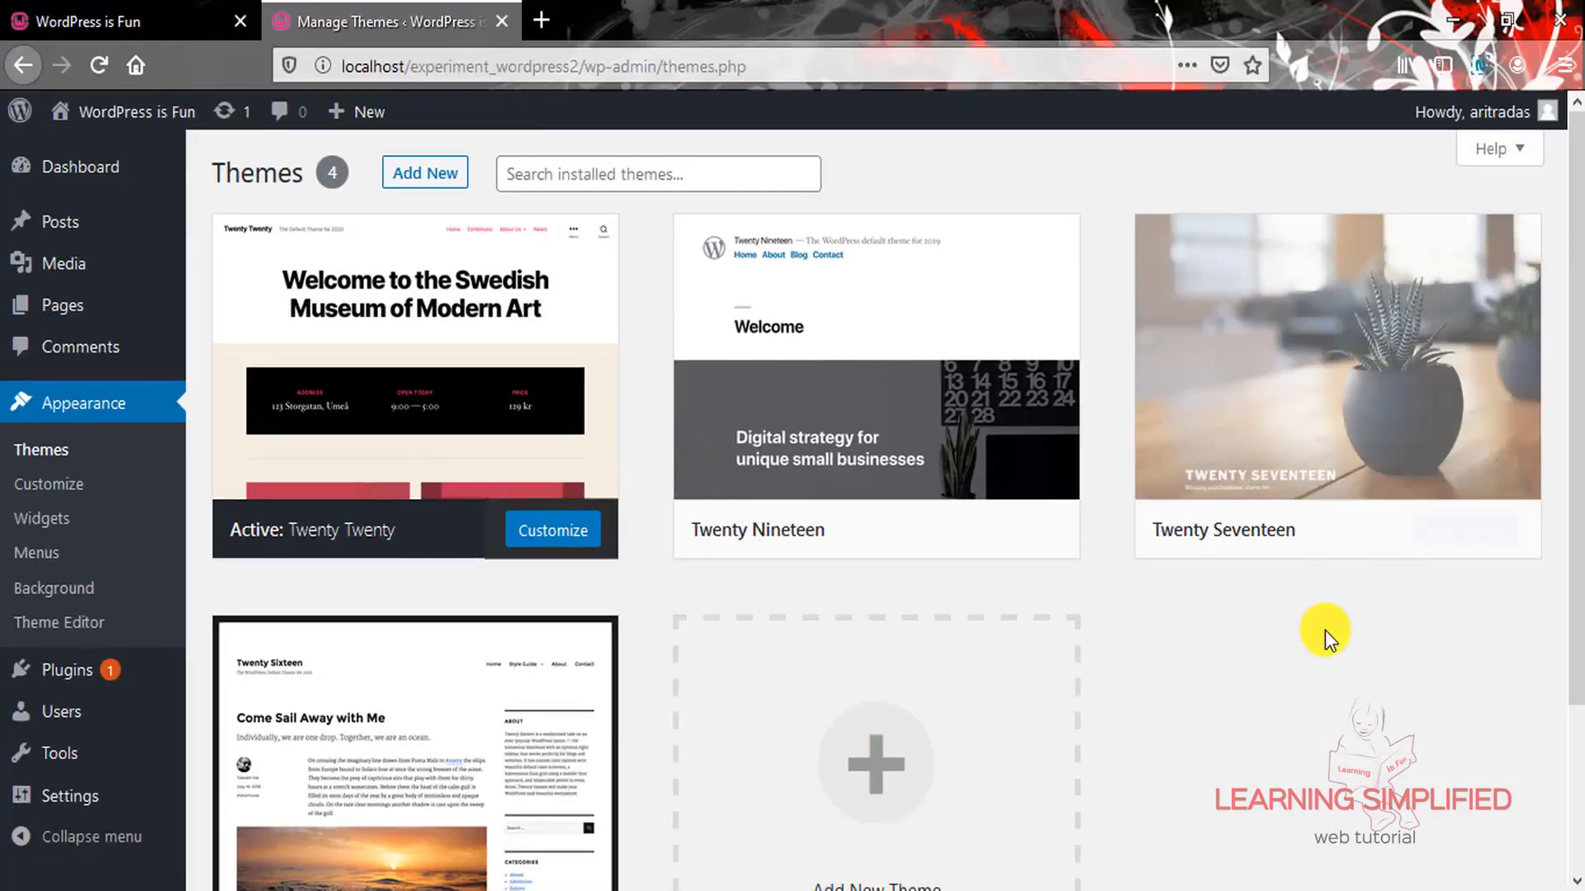
- Switch back to Firefox and compare the themes listed on the Themes page with the theme folders
{"action": "mouse_move", "coordinate": [442, 477]}
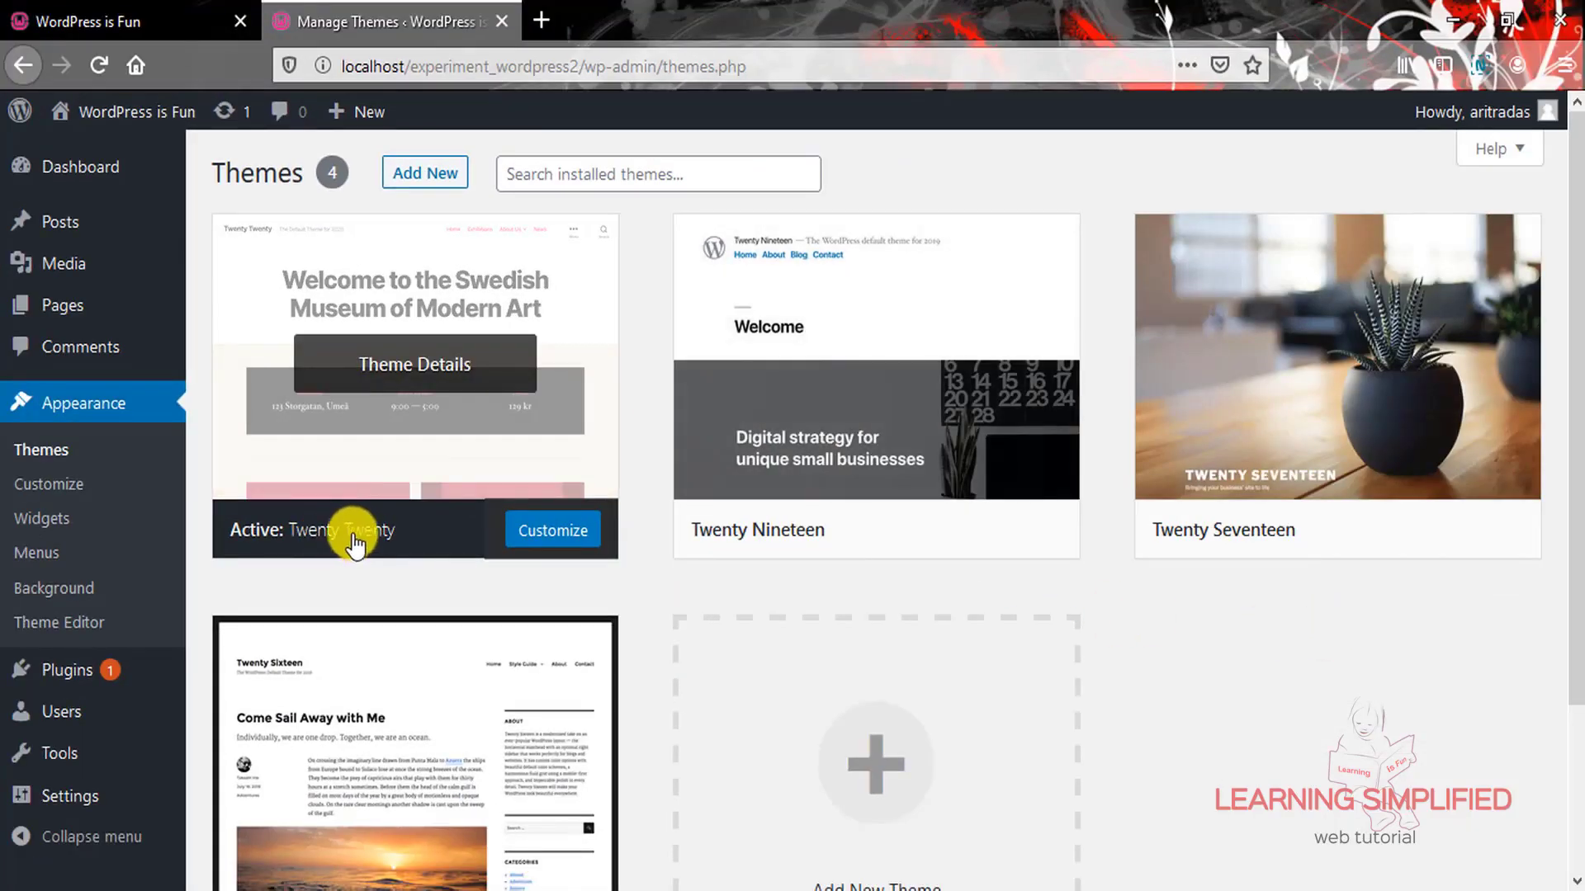
{"action": "mouse_move", "coordinate": [761, 551]}
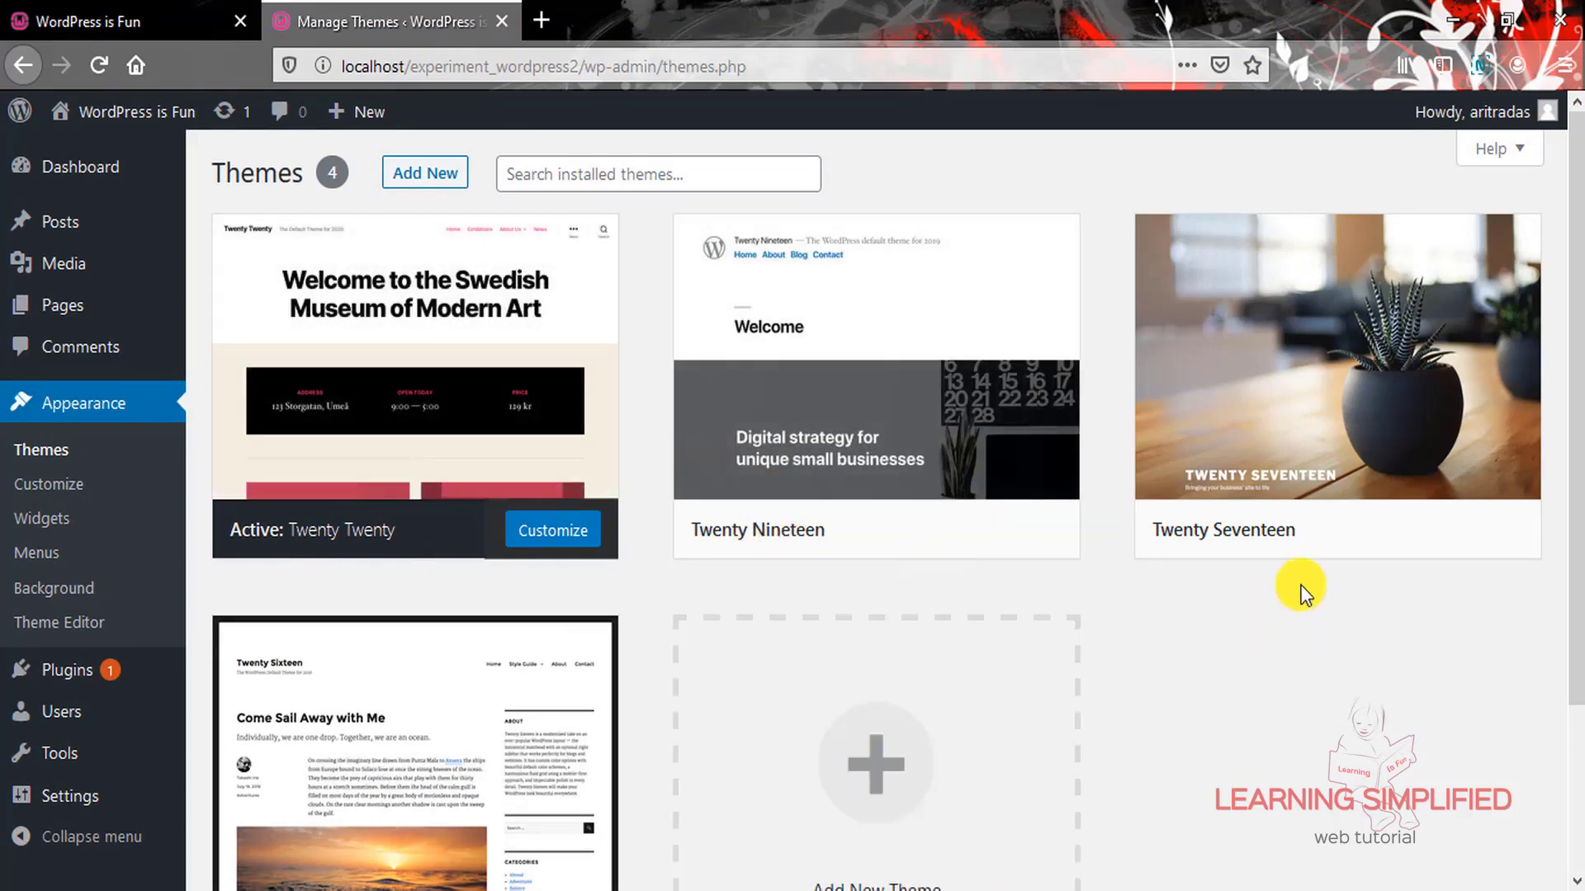
{"action": "mouse_move", "coordinate": [1290, 561]}
{"action": "scroll", "coordinate": [884, 778], "scroll_direction": "down", "scroll_amount": 2}
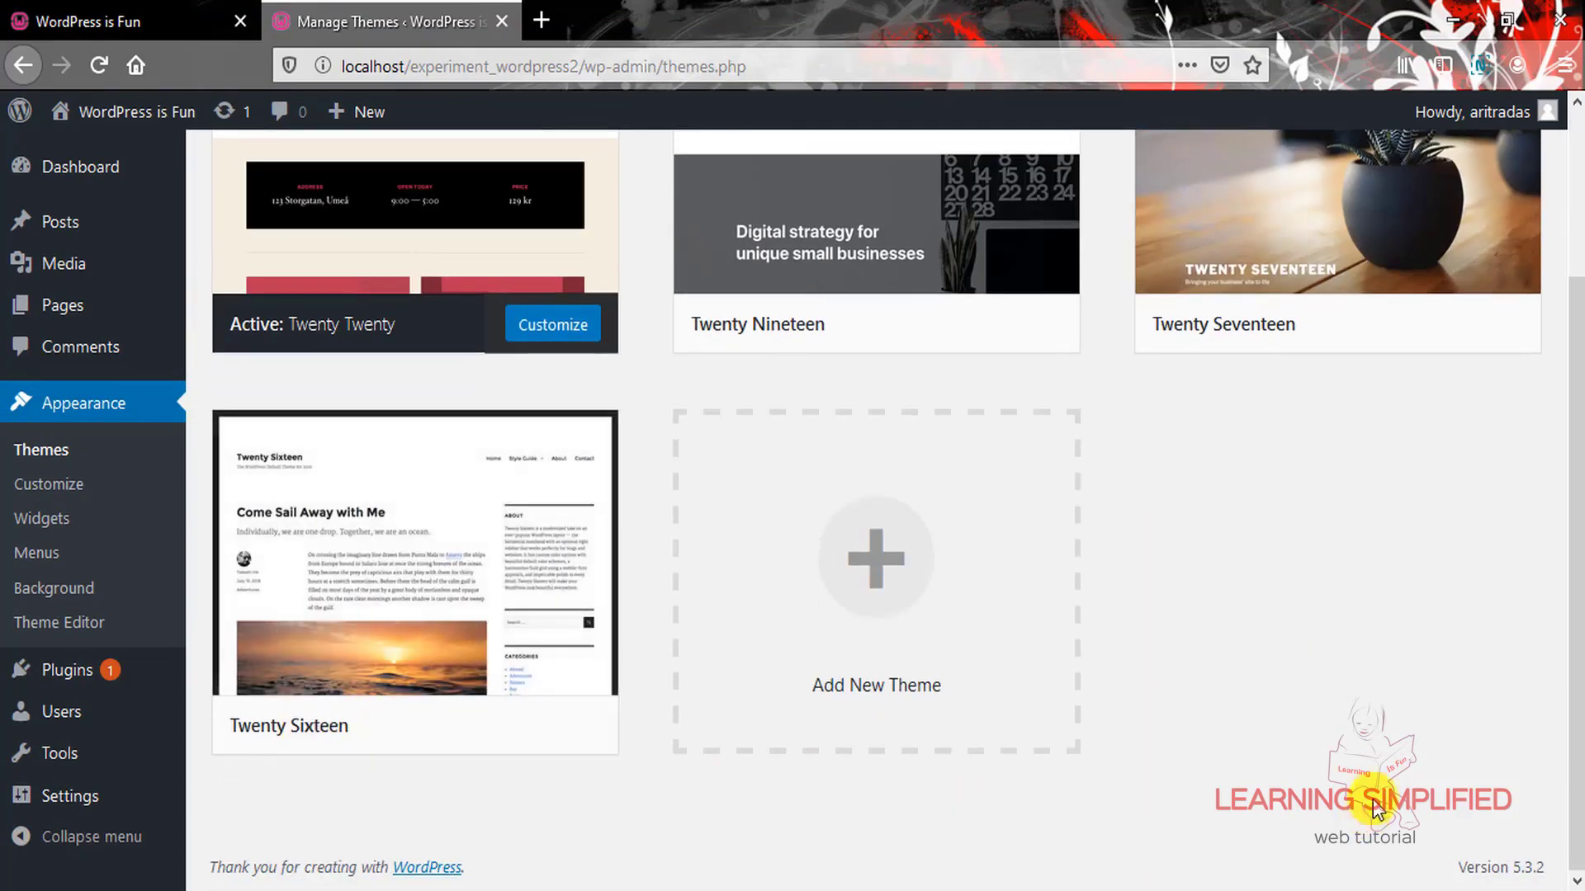
{"action": "scroll", "coordinate": [1373, 776], "scroll_direction": "up", "scroll_amount": 2}
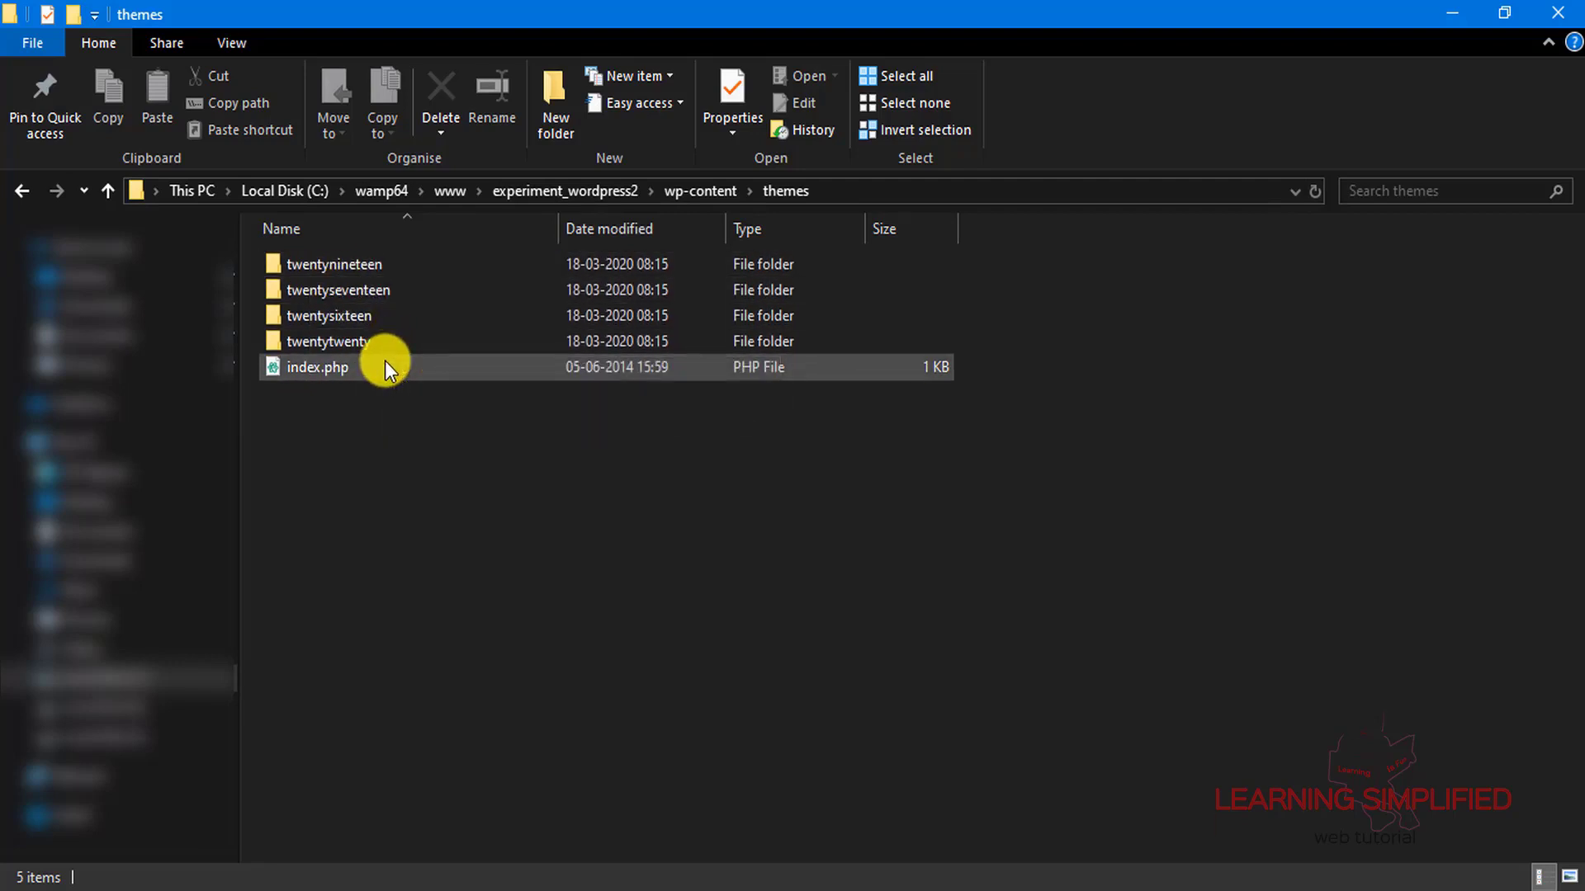
- Return to File Explorer, create a folder named Bootpress-Theme inside the themes folder, and open it
{"action": "left_click", "coordinate": [353, 467]}
{"action": "right_click", "coordinate": [353, 468]}
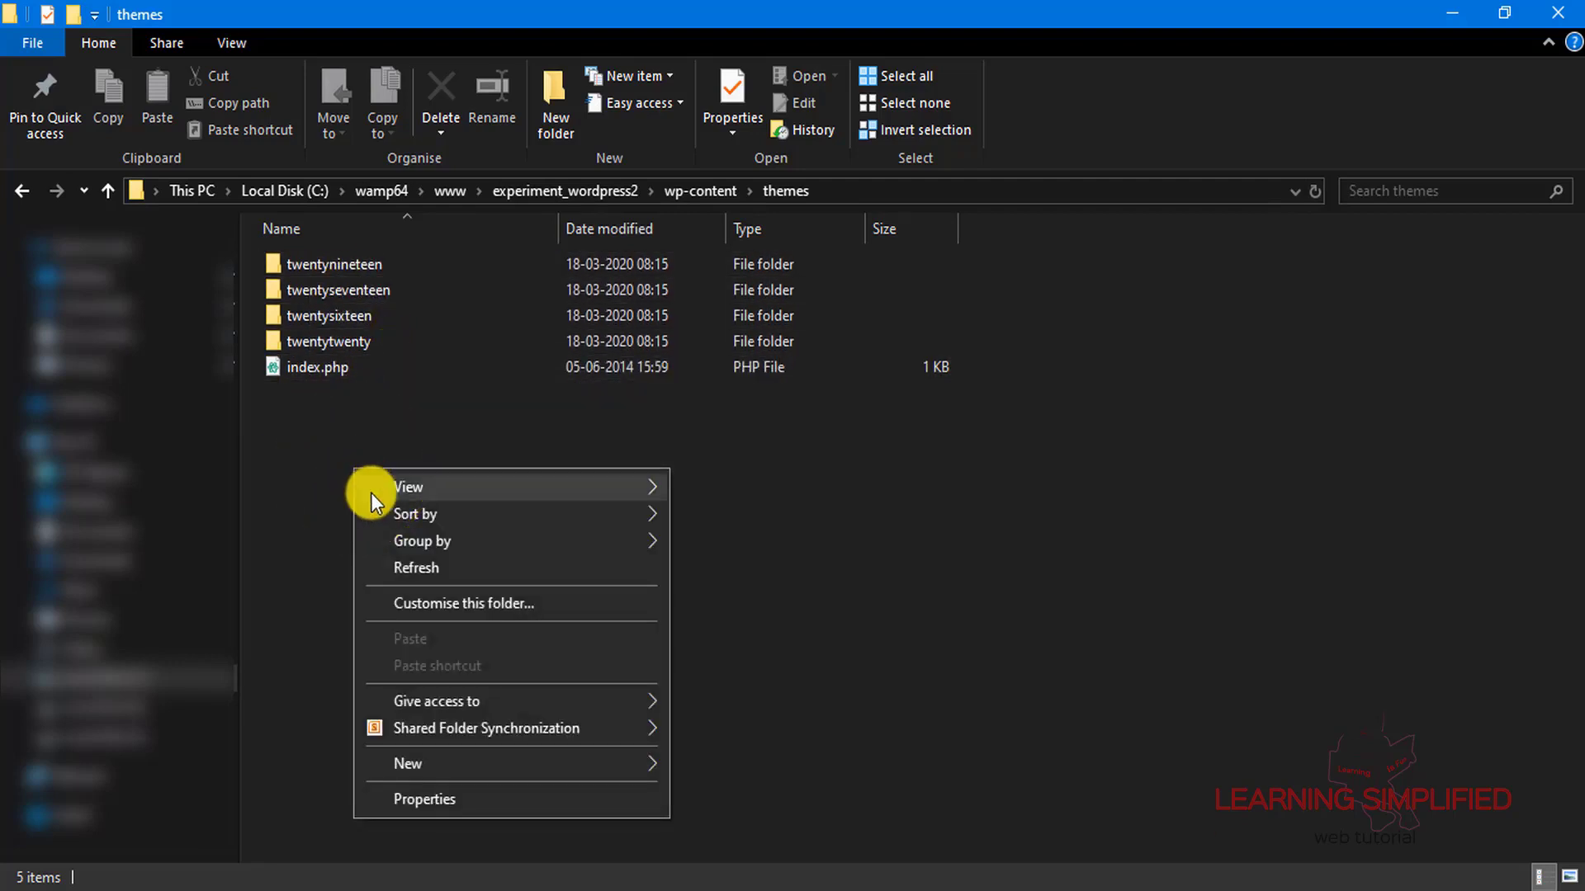
{"action": "left_click", "coordinate": [442, 767]}
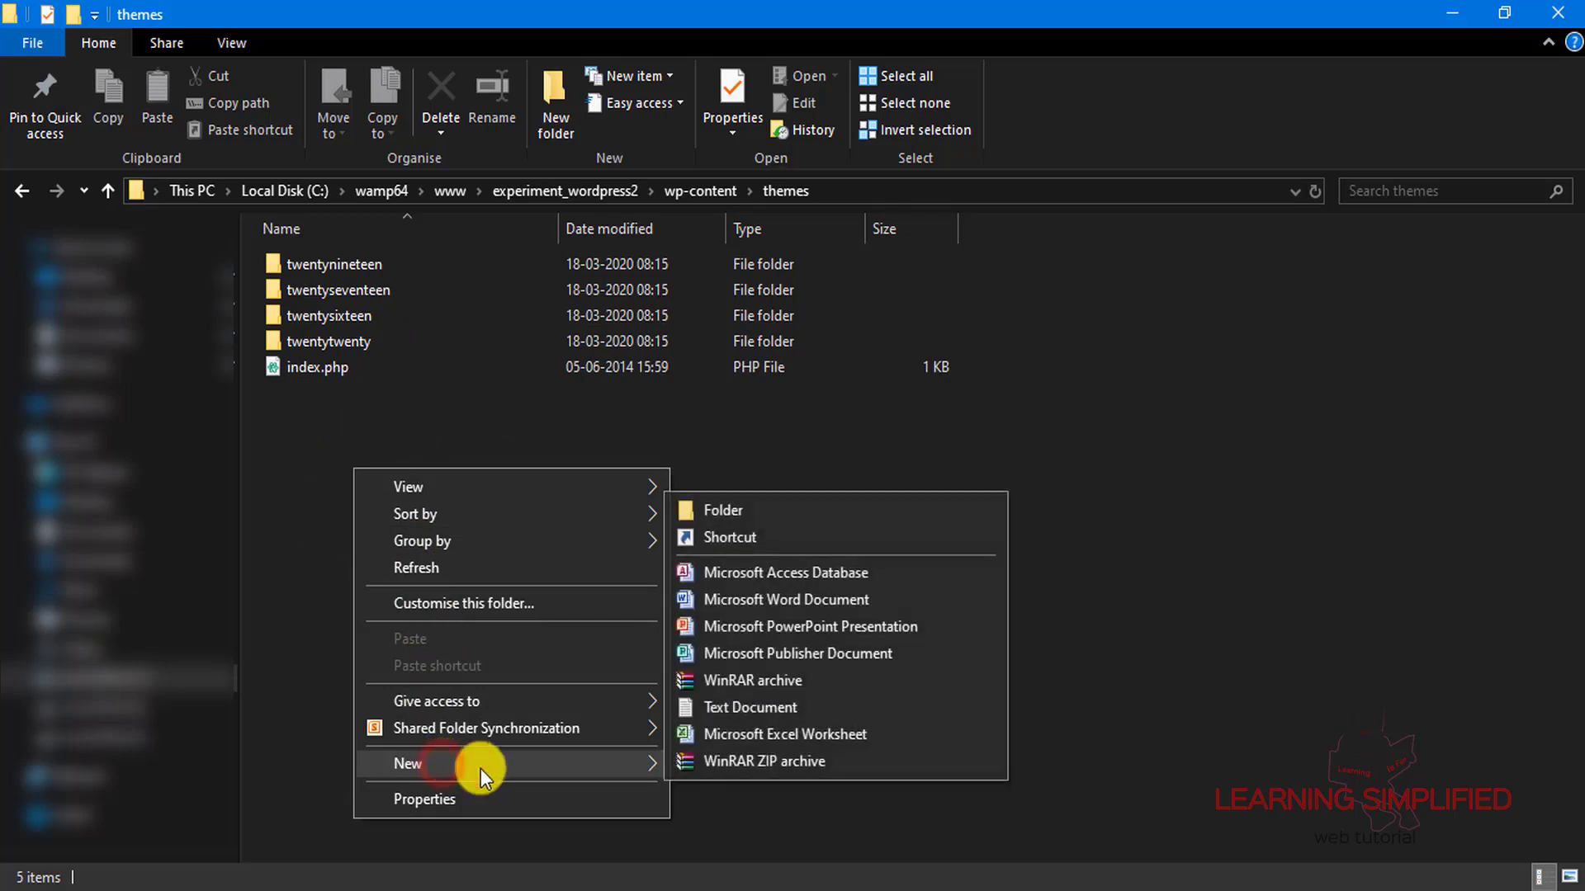
{"action": "left_click", "coordinate": [755, 513]}
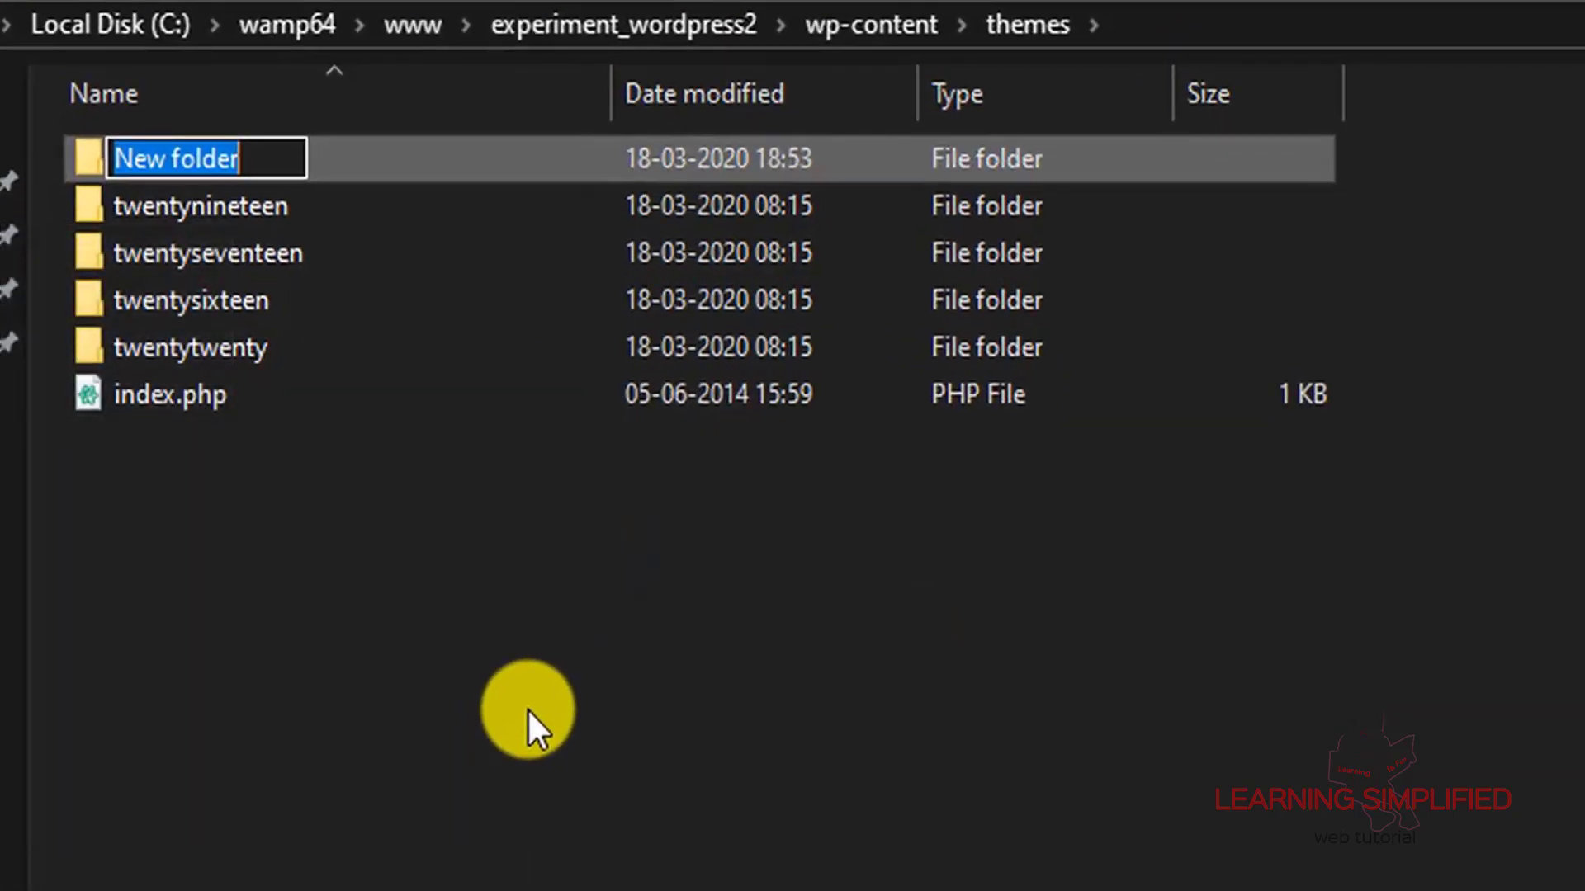
{"action": "type", "text": "Bootpress"}
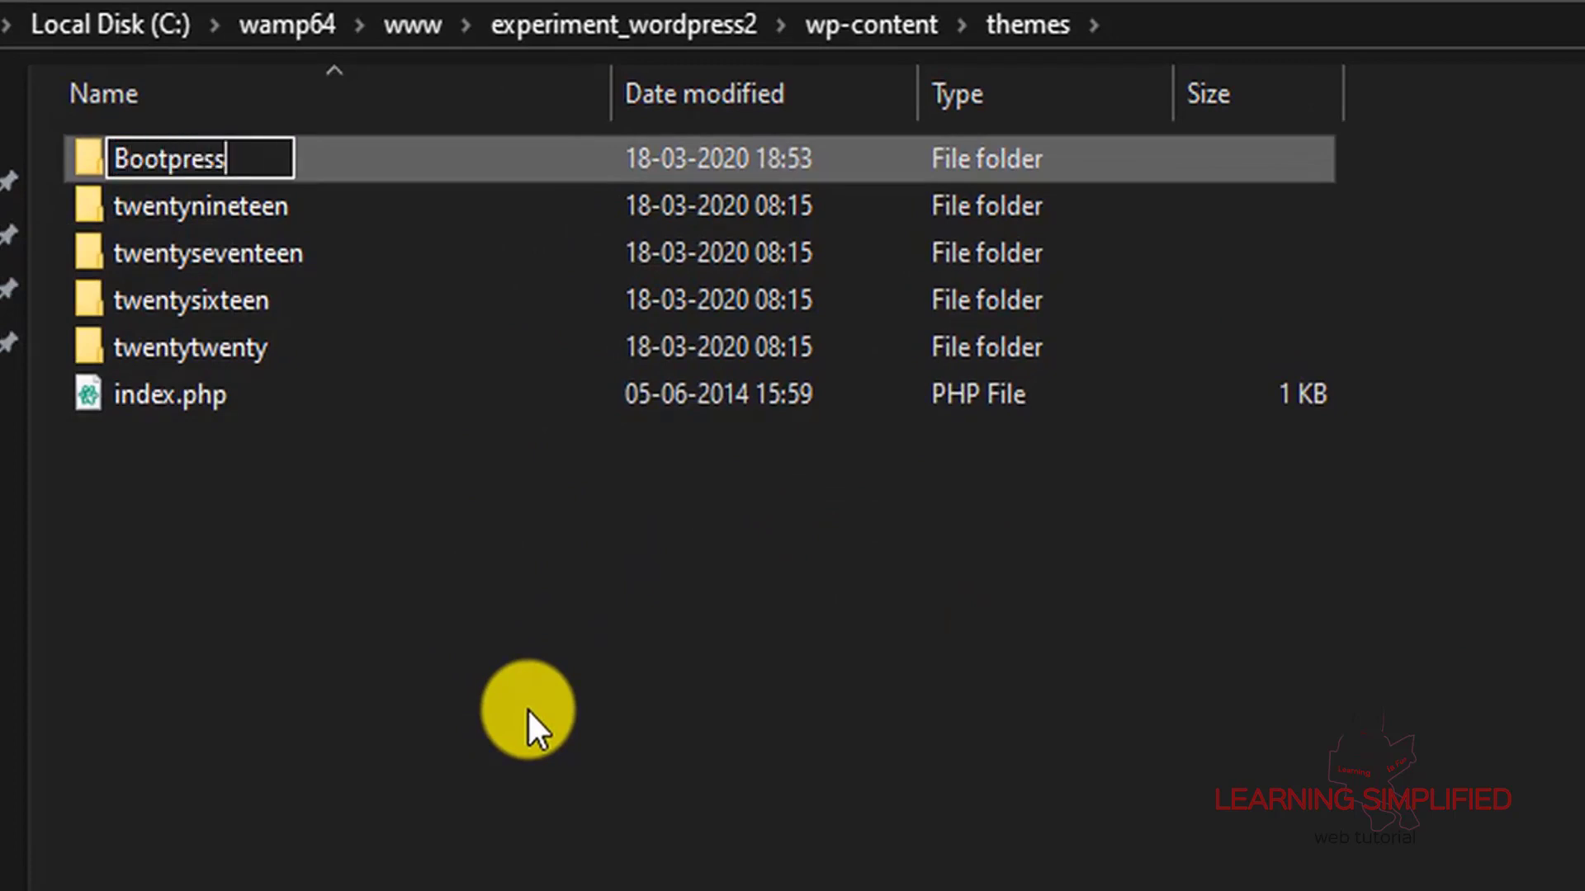
{"action": "type", "text": "-Theme"}
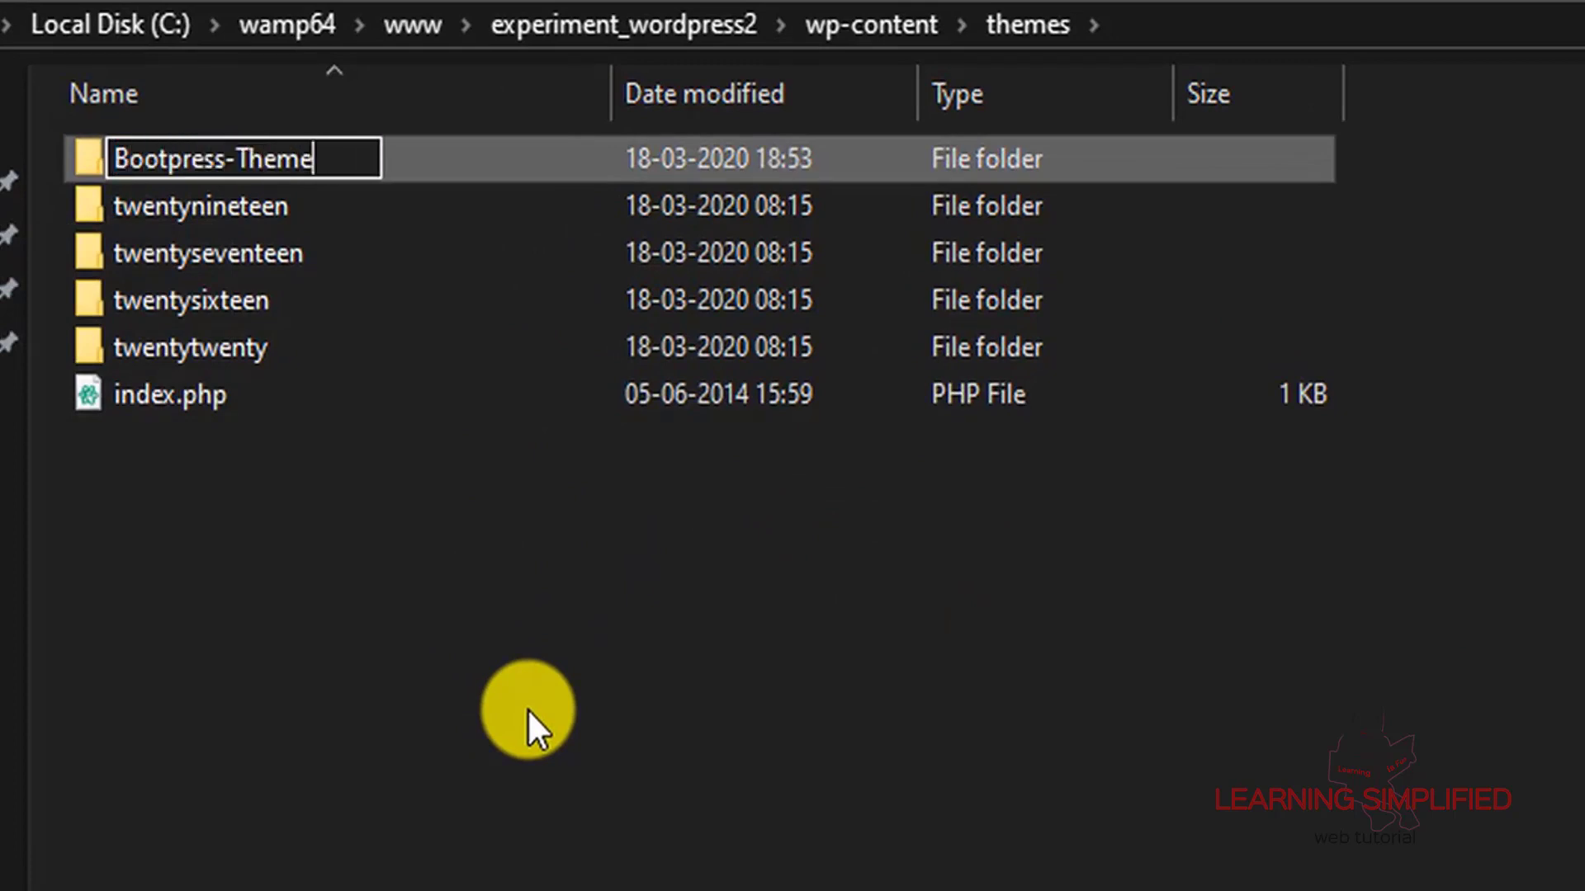
{"action": "key", "text": "Return"}
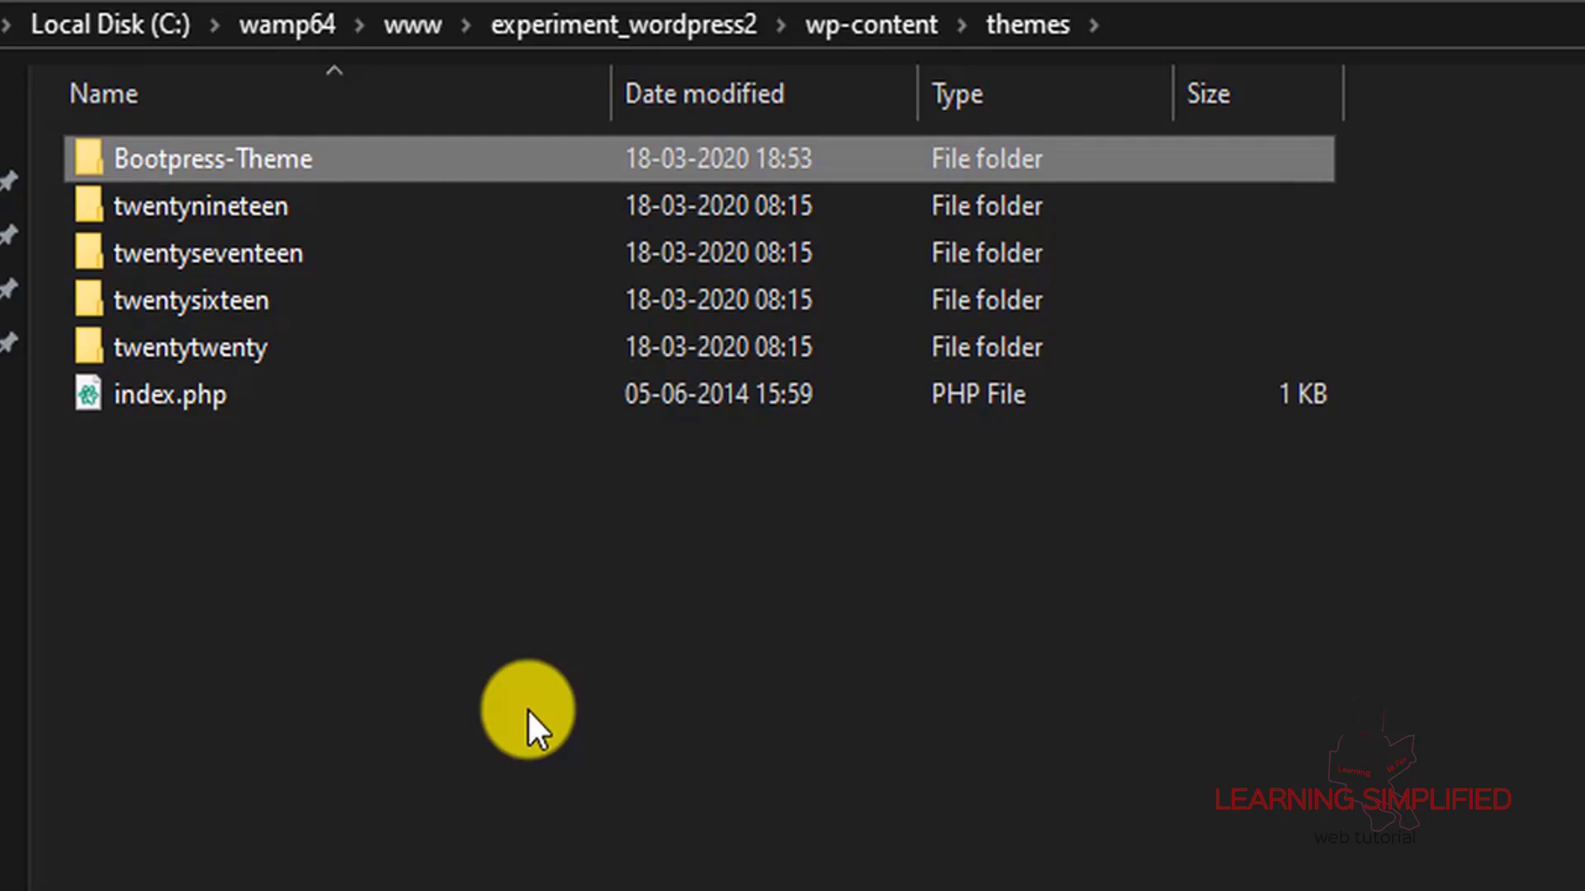
{"action": "left_click", "coordinate": [259, 161]}
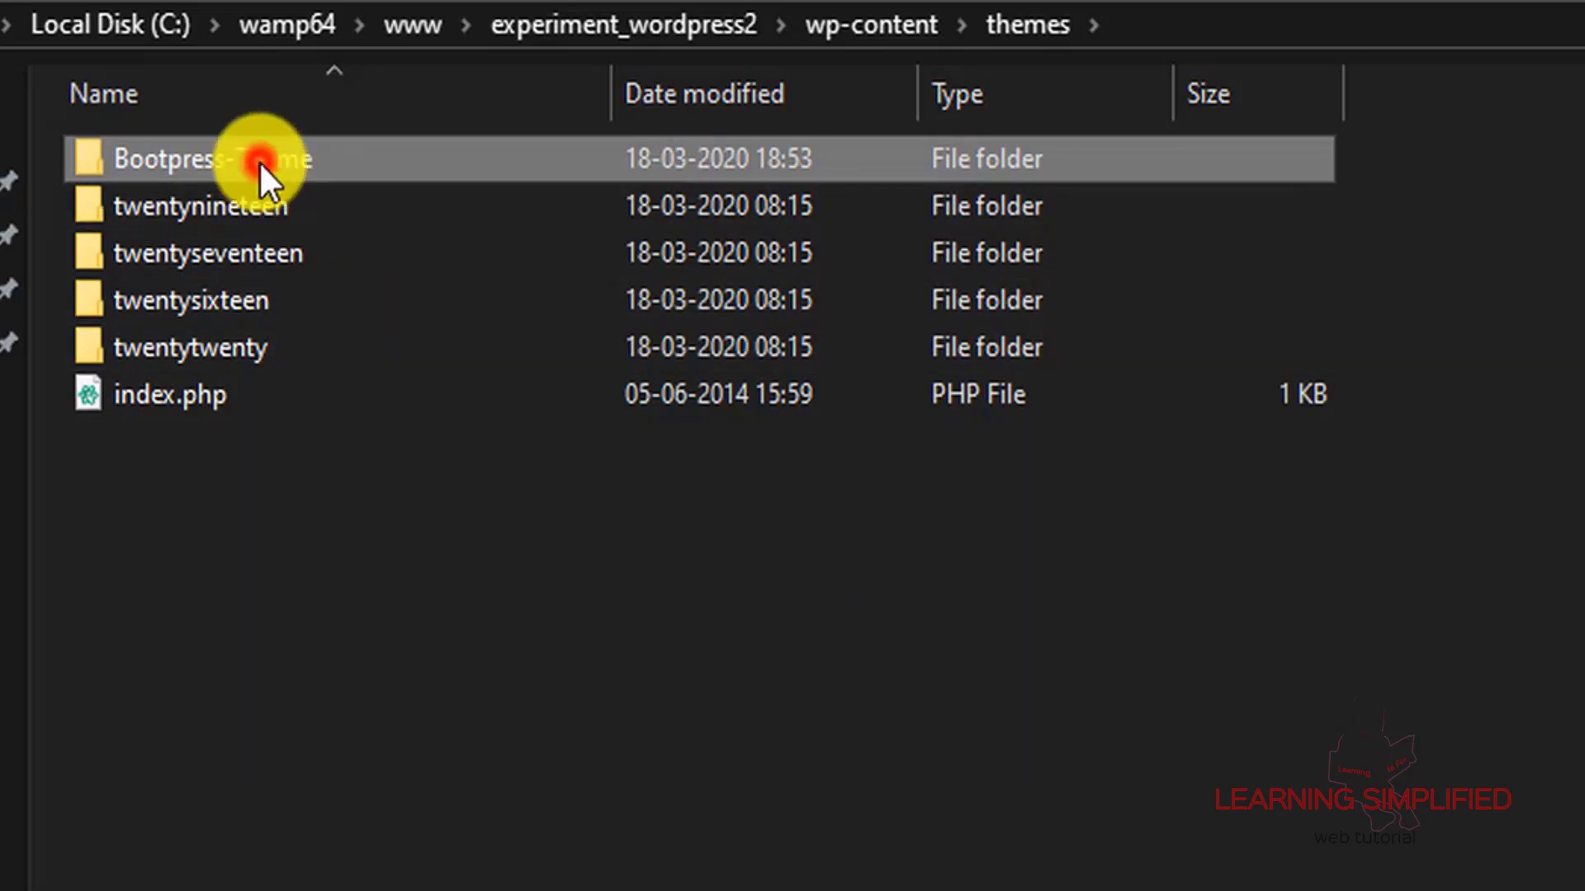
{"action": "double_click", "coordinate": [259, 161]}
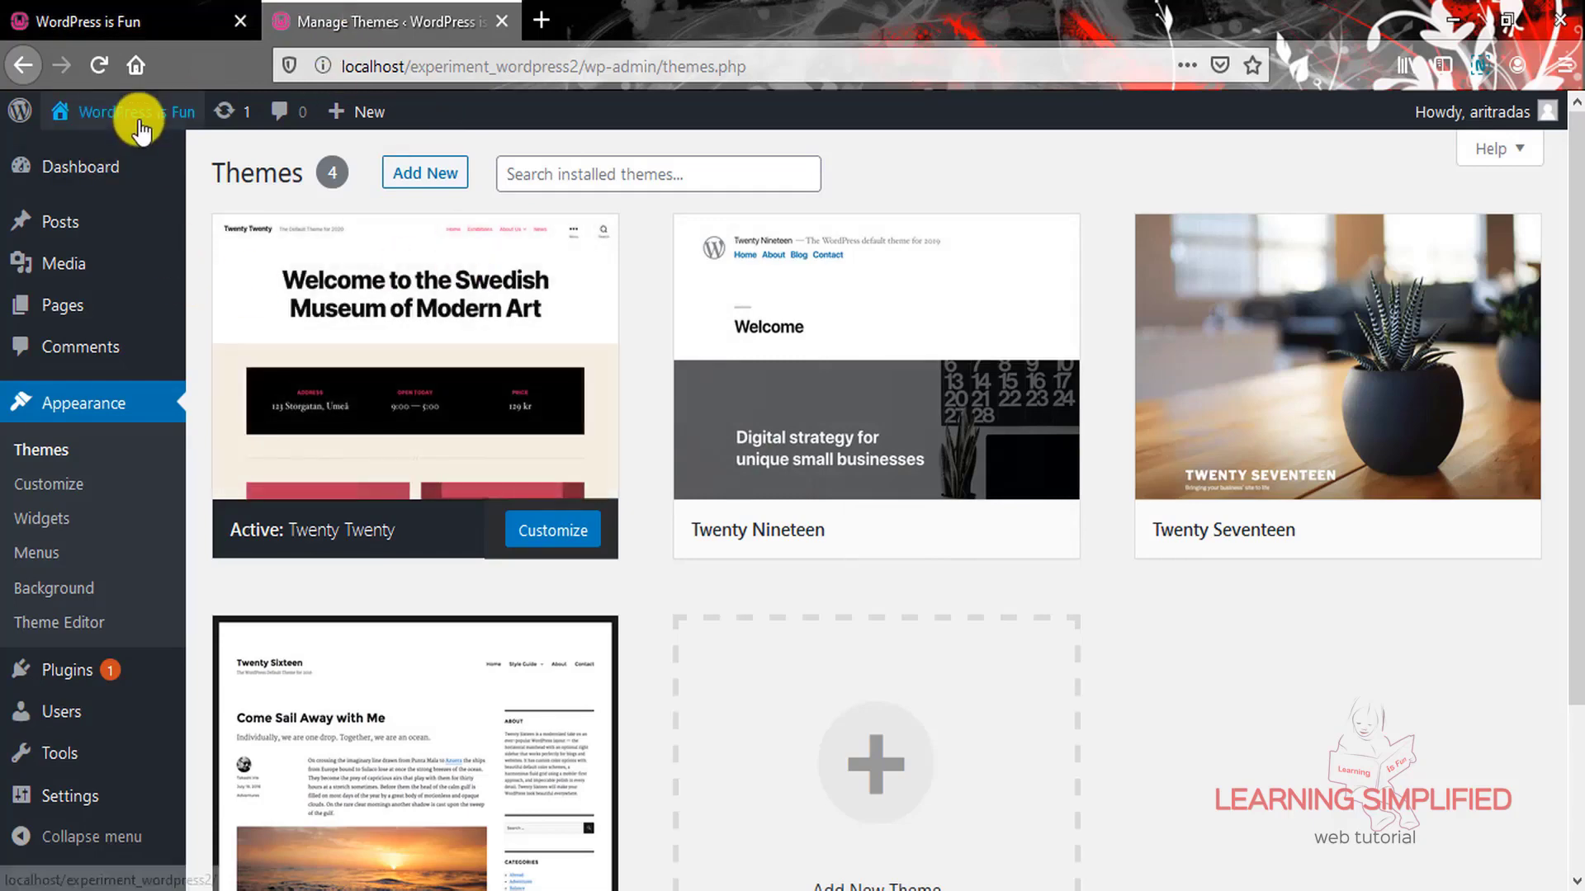
- Switch to Firefox, open the site's front page in a new tab, and return to the Manage Themes tab
{"action": "right_click", "coordinate": [150, 164]}
{"action": "left_click", "coordinate": [216, 169]}
{"action": "left_click", "coordinate": [647, 20]}
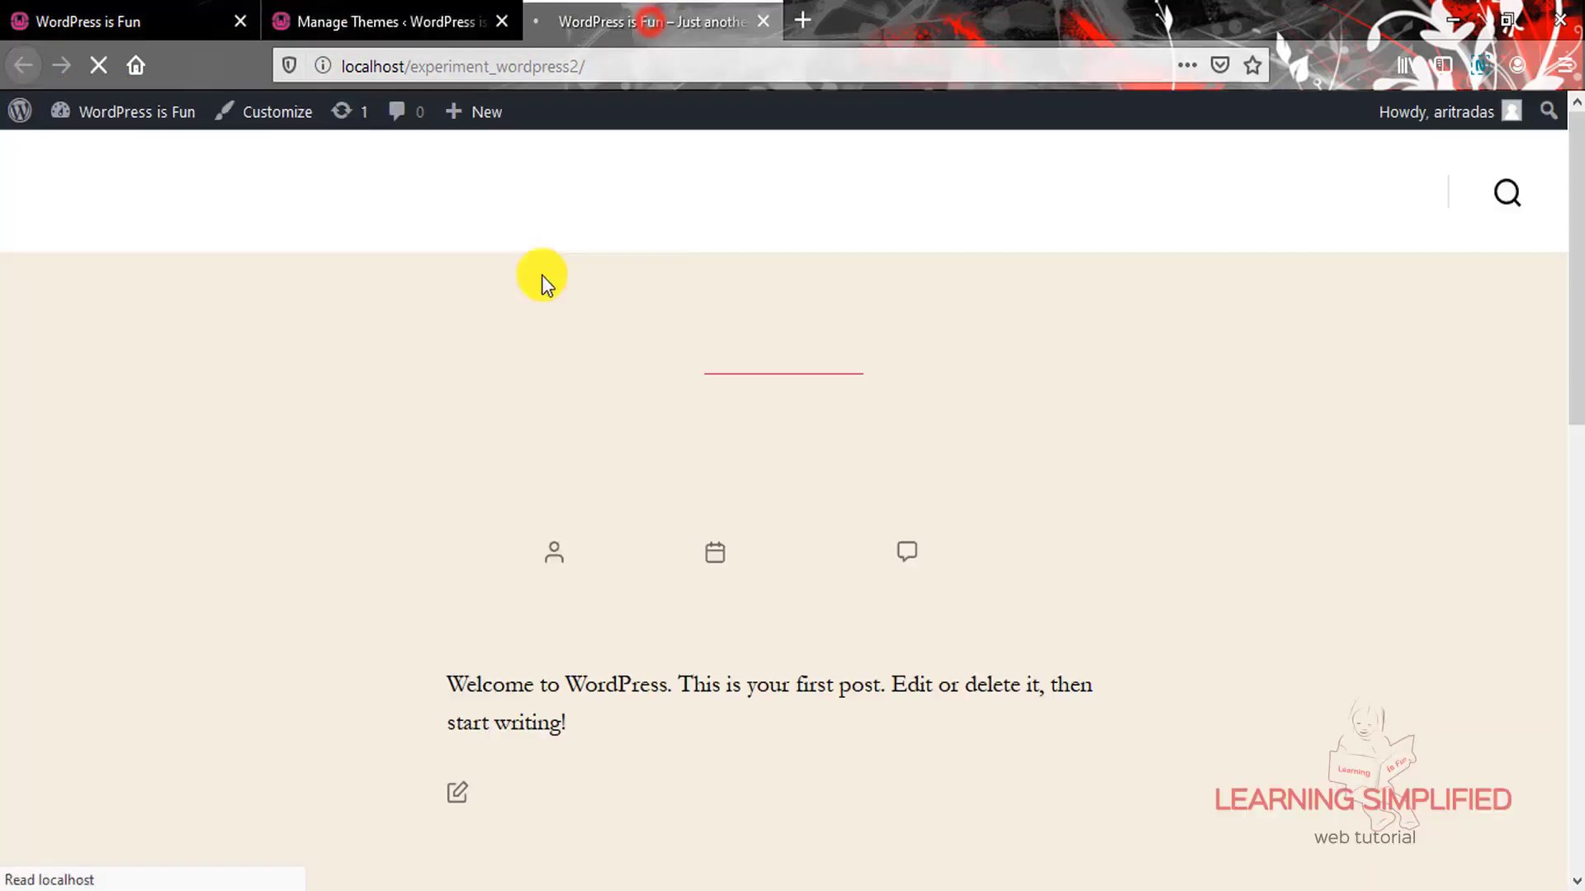
{"action": "left_click", "coordinate": [398, 21]}
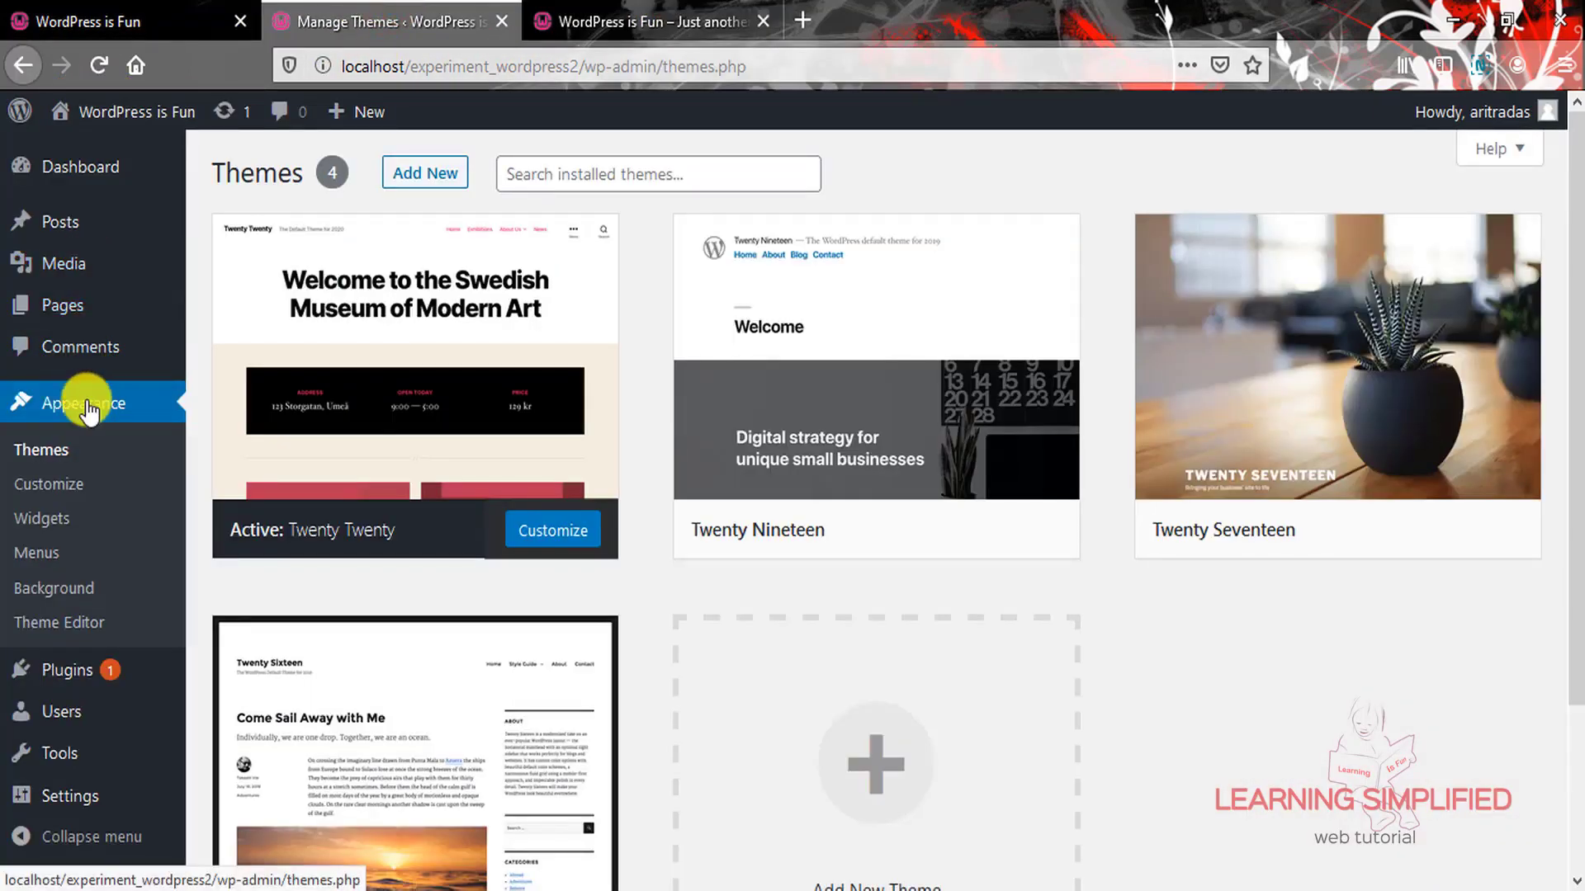
- Reload the Themes page and examine the name and description of Bootpress-Theme under Broken Themes
{"action": "scroll", "coordinate": [1115, 675], "scroll_direction": "down", "scroll_amount": 1}
{"action": "scroll", "coordinate": [1116, 675], "scroll_direction": "down", "scroll_amount": 2}
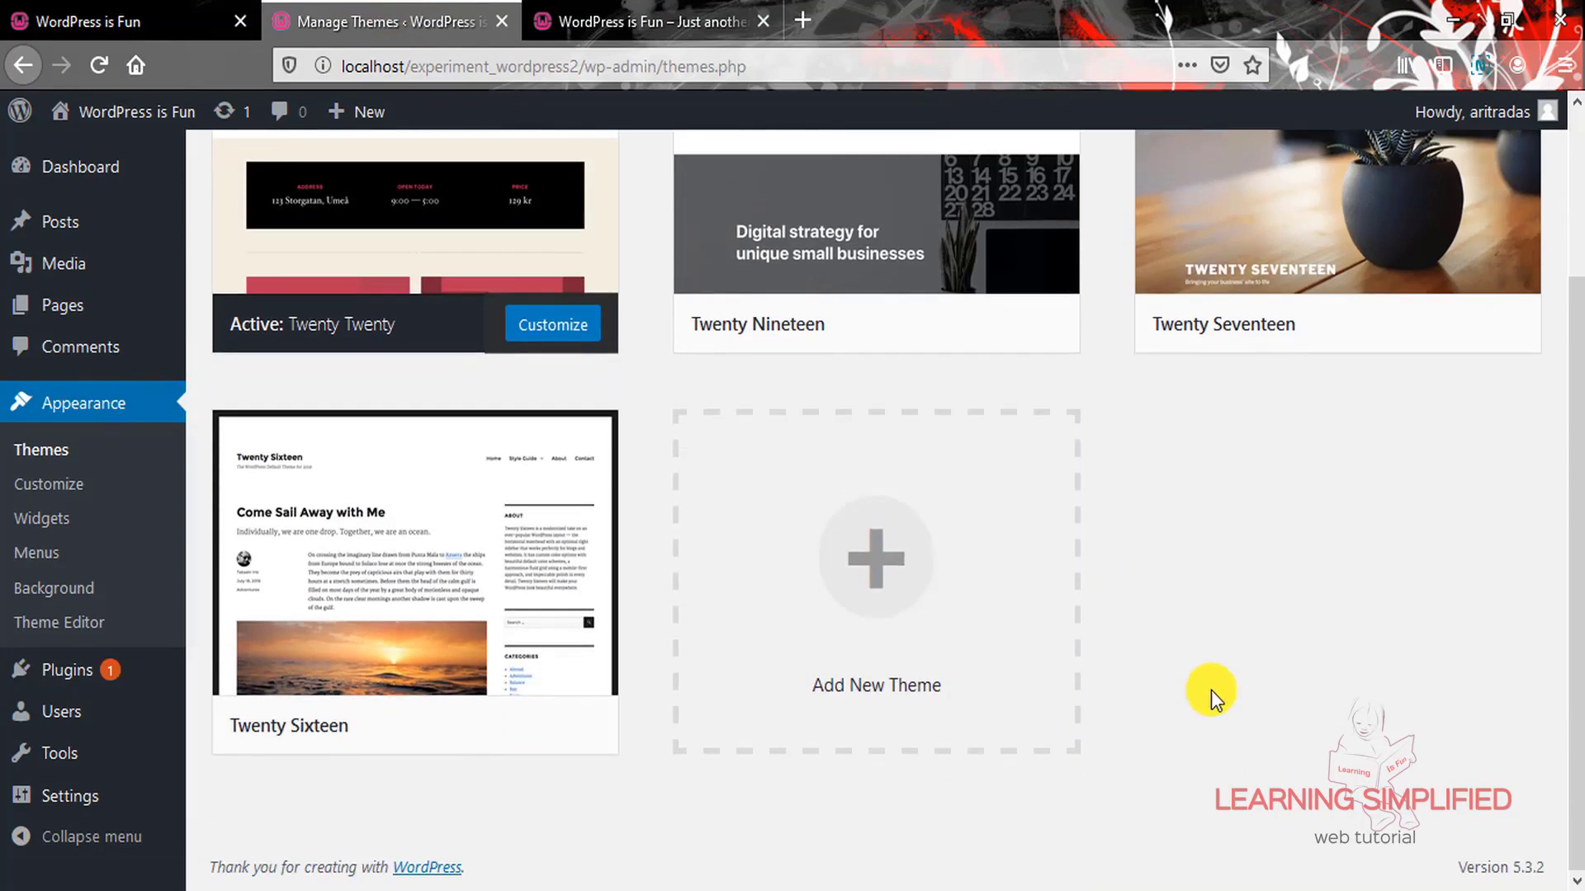
{"action": "scroll", "coordinate": [1210, 690], "scroll_direction": "up", "scroll_amount": 3}
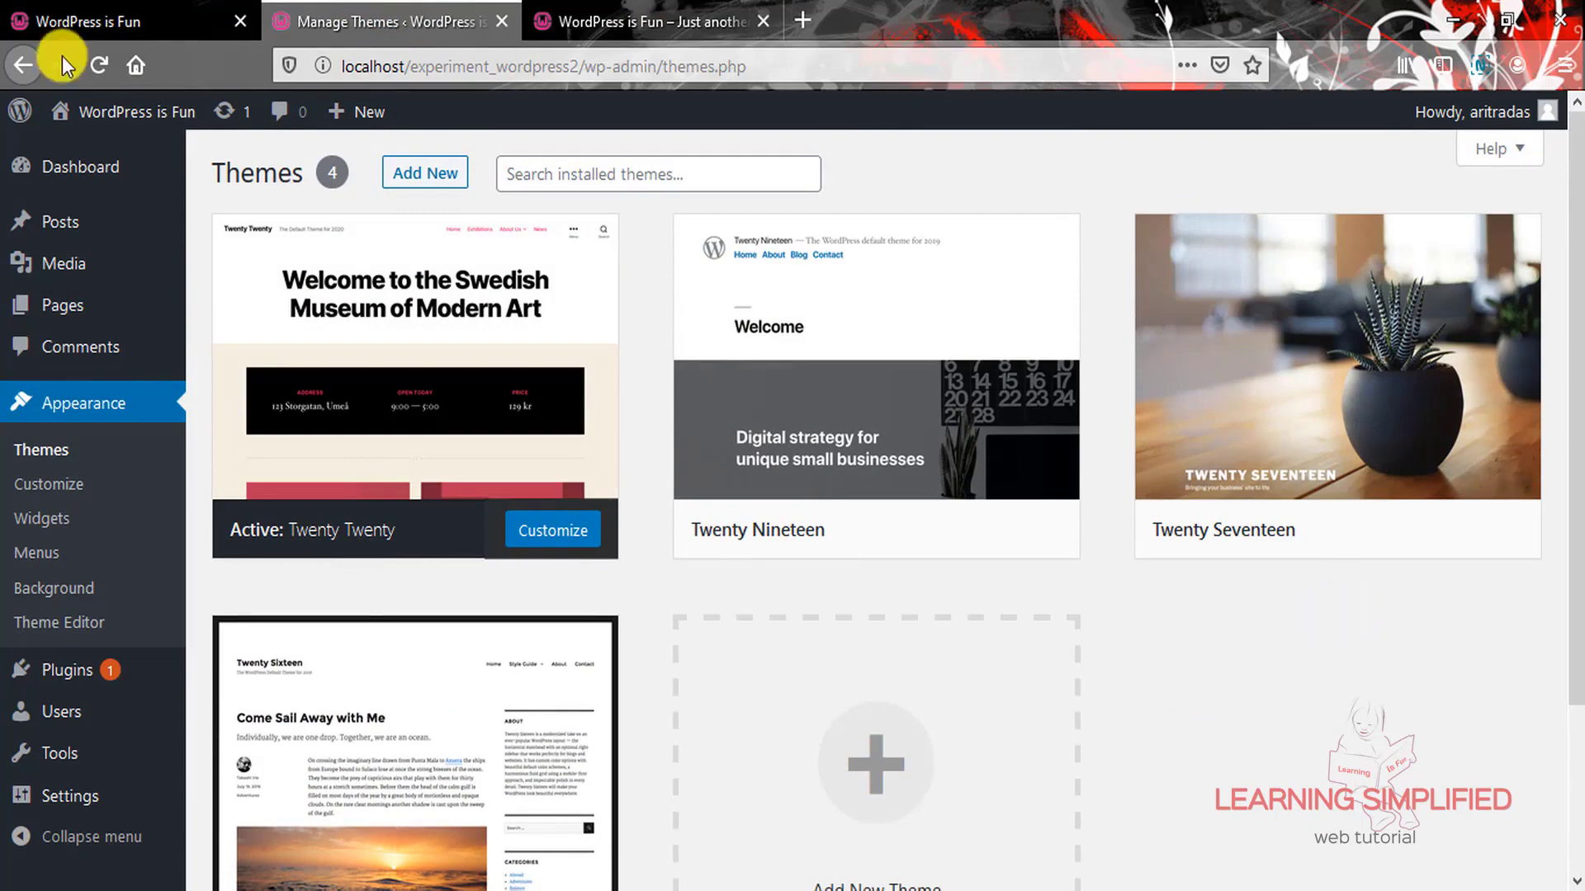
{"action": "left_click", "coordinate": [97, 65]}
{"action": "scroll", "coordinate": [1276, 654], "scroll_direction": "down", "scroll_amount": 4}
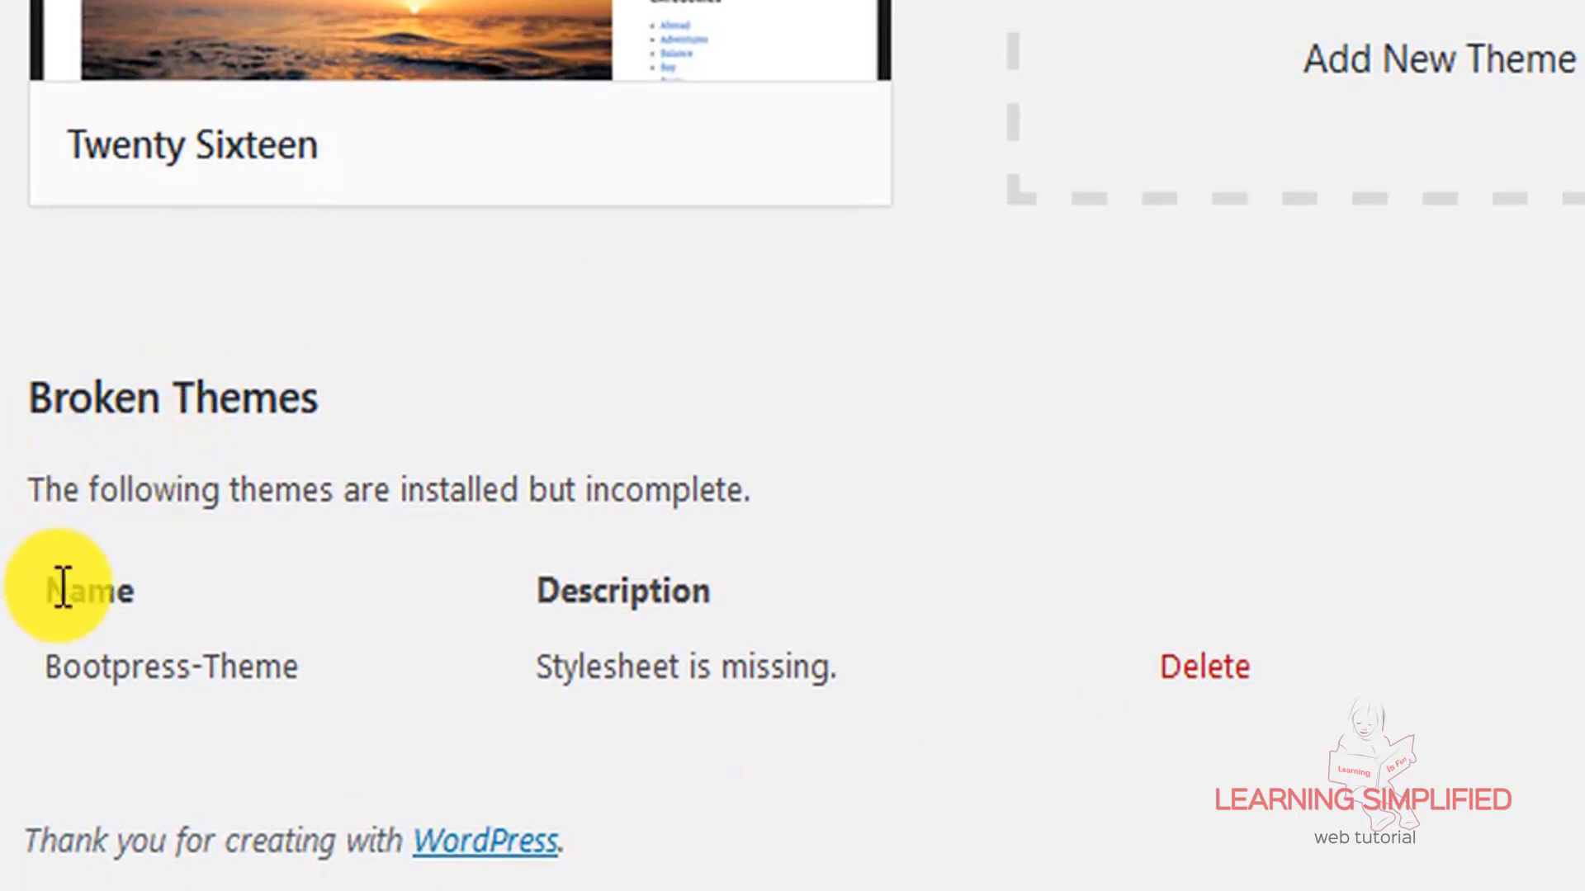
{"action": "left_click_drag", "start_coordinate": [47, 662], "coordinate": [311, 670]}
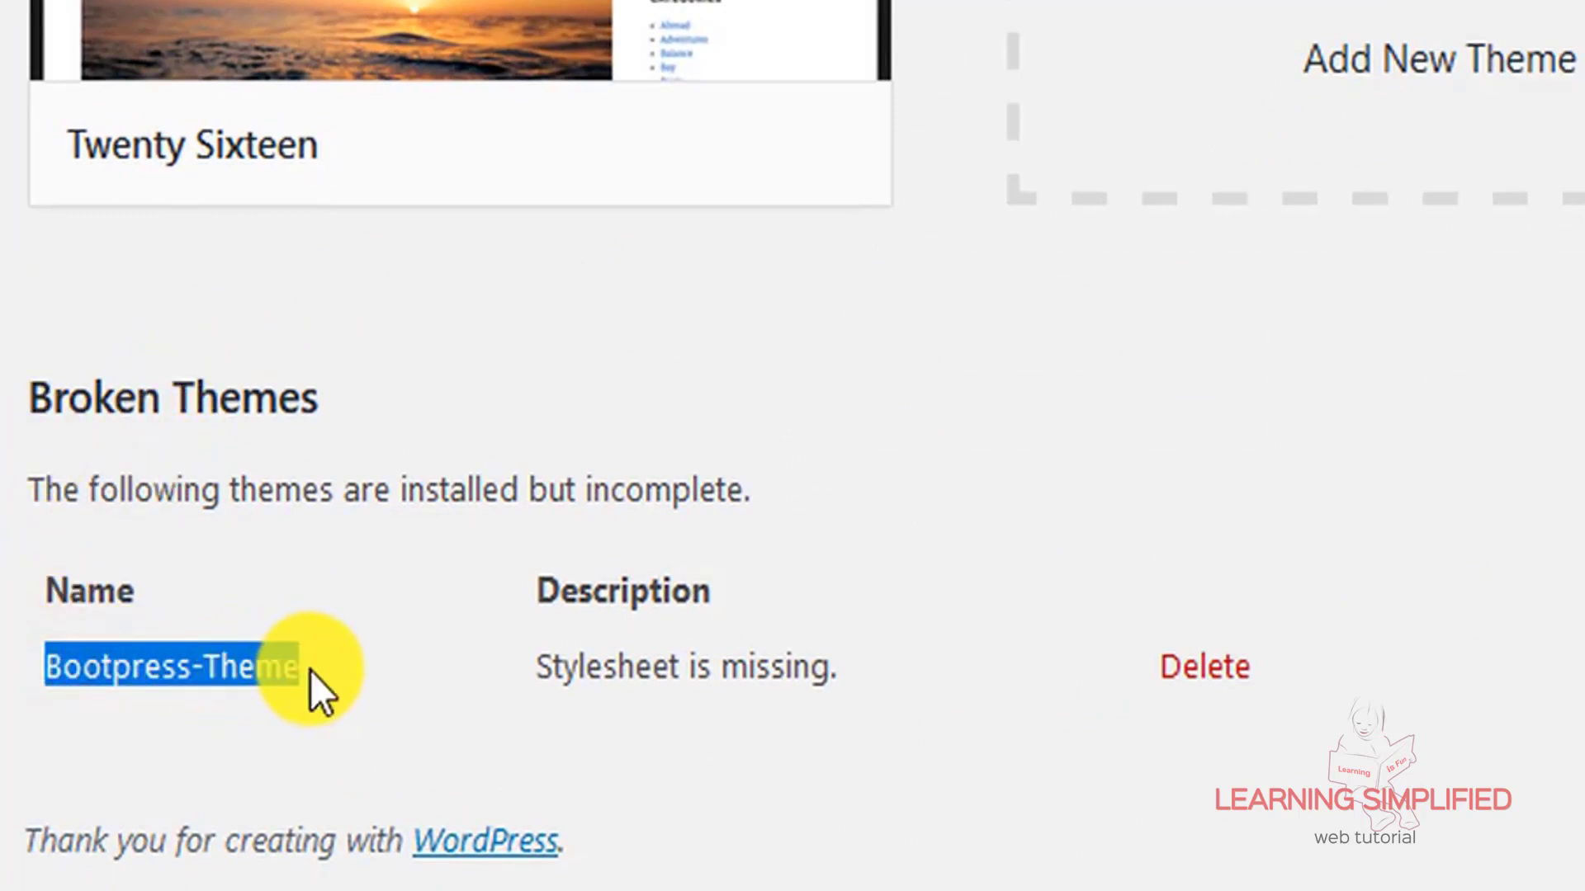
{"action": "left_click", "coordinate": [743, 743]}
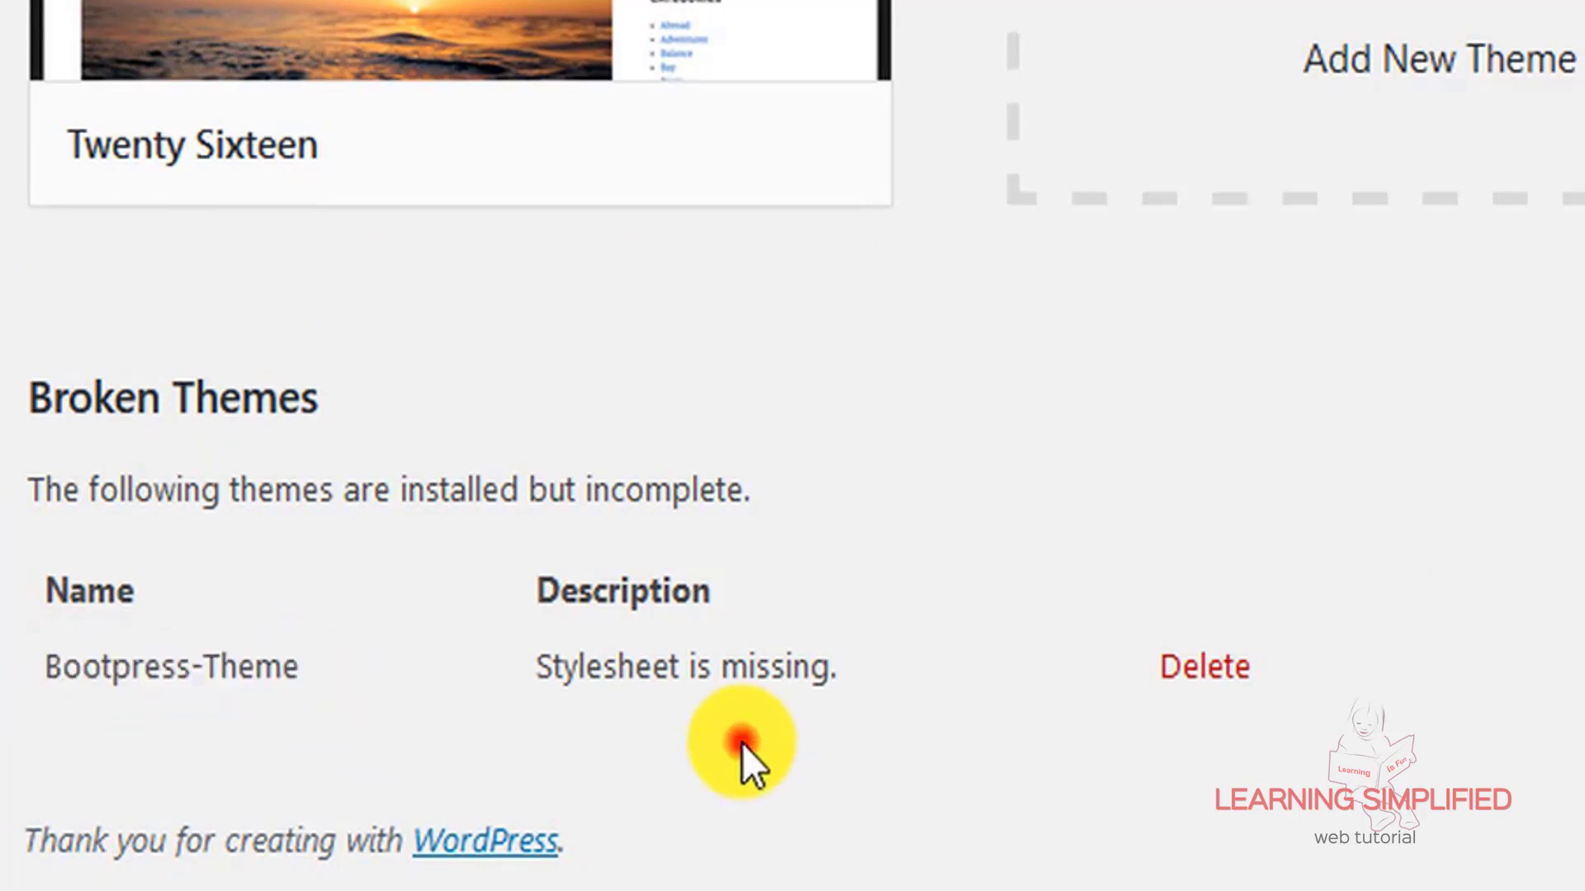
{"action": "left_click_drag", "start_coordinate": [543, 667], "coordinate": [856, 695]}
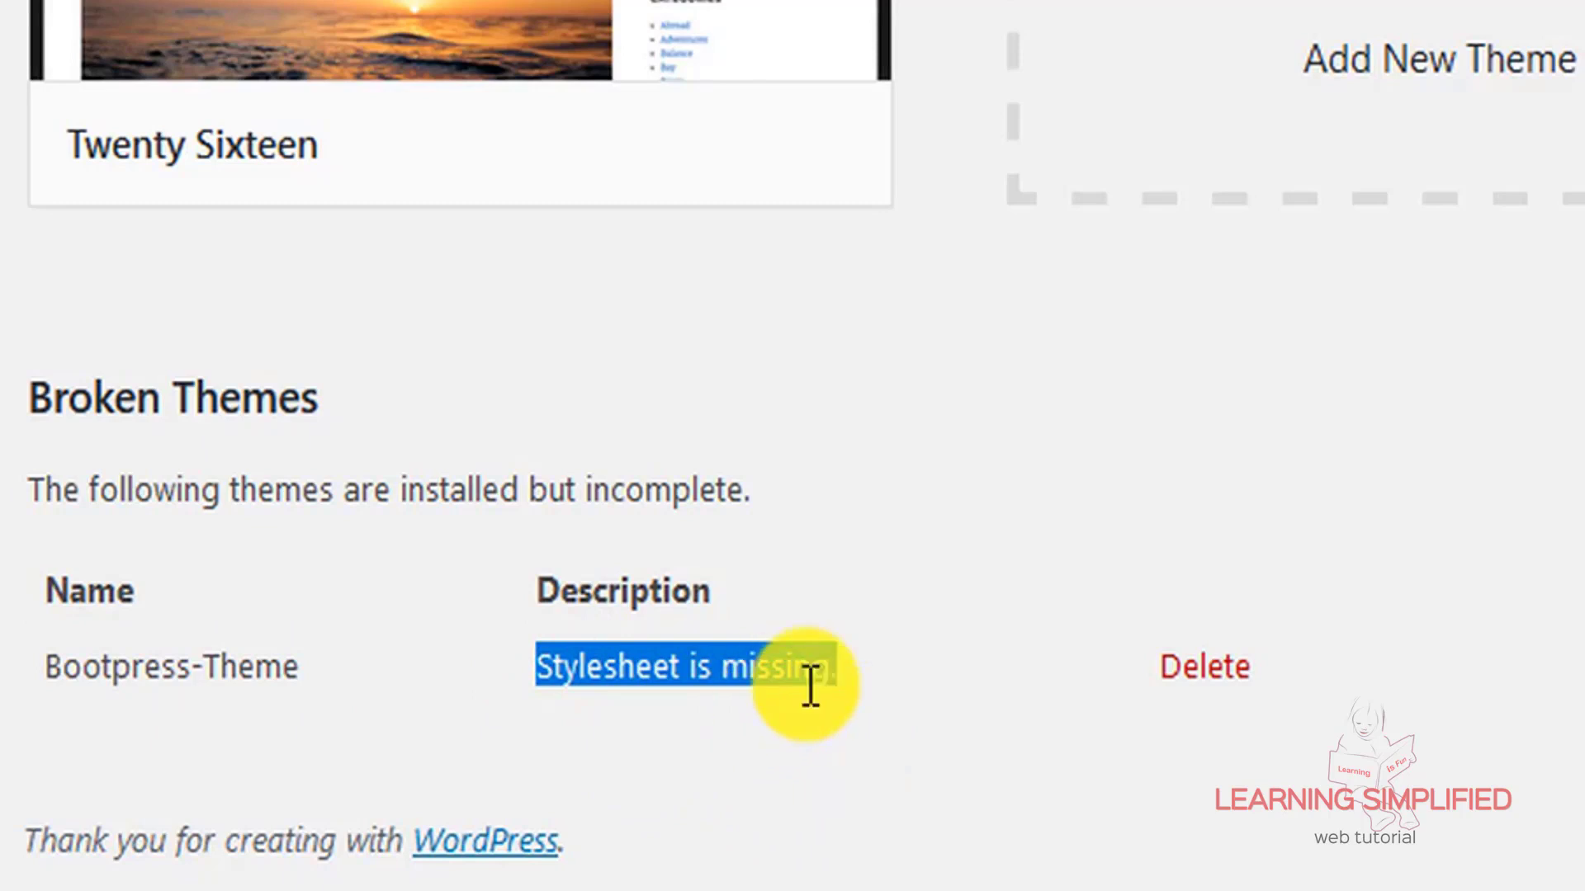
{"action": "left_click", "coordinate": [879, 747]}
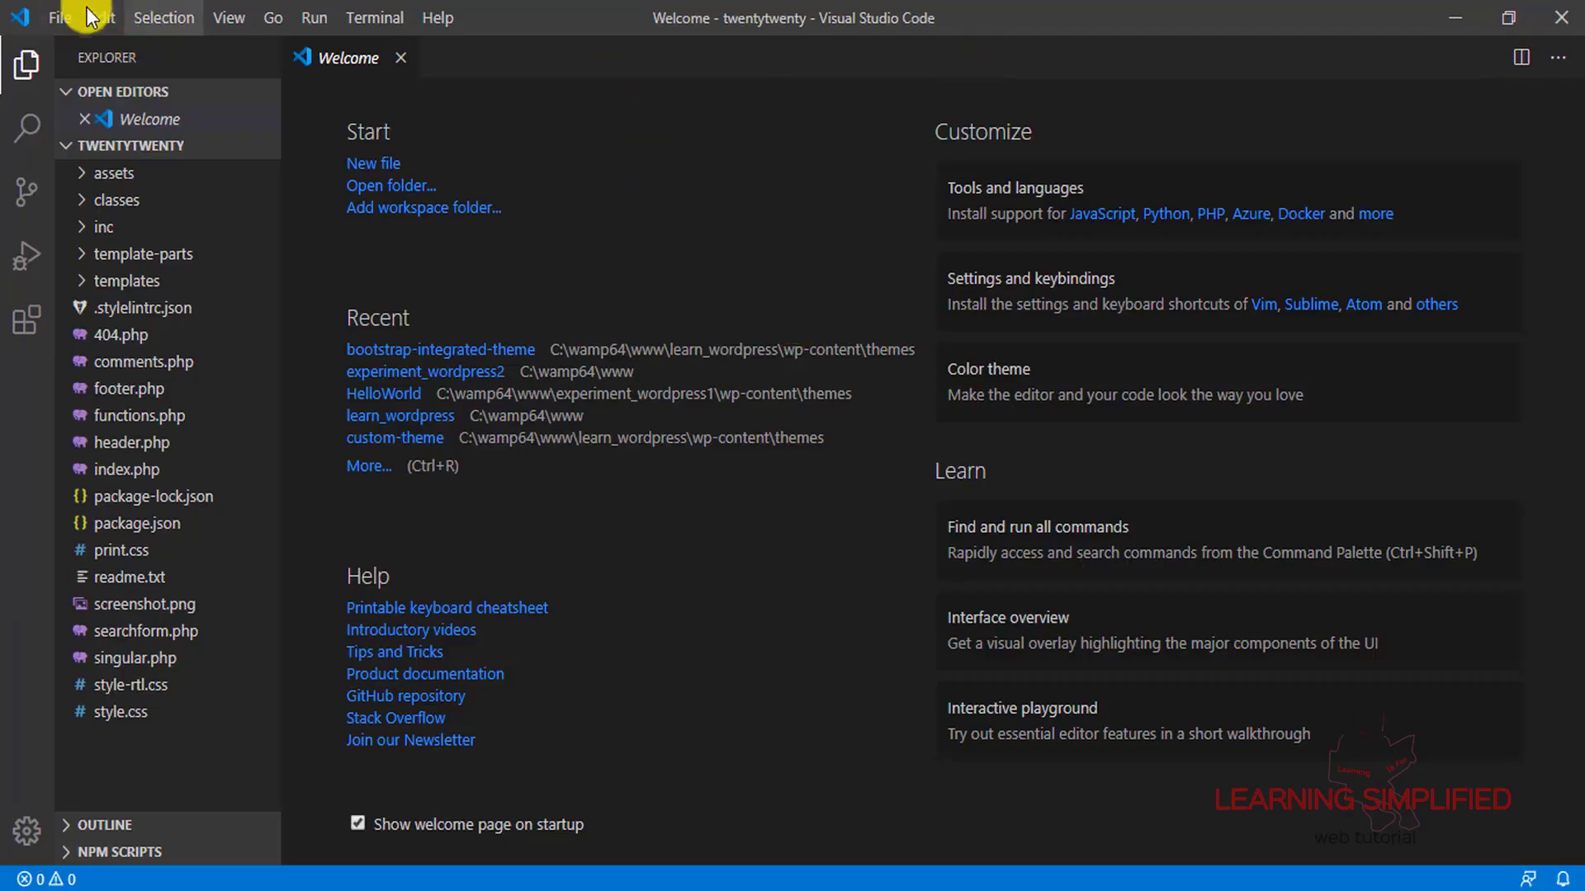
- Switch to Visual Studio Code and open the Bootpress-Theme folder from the themes directory
{"action": "left_click", "coordinate": [53, 18]}
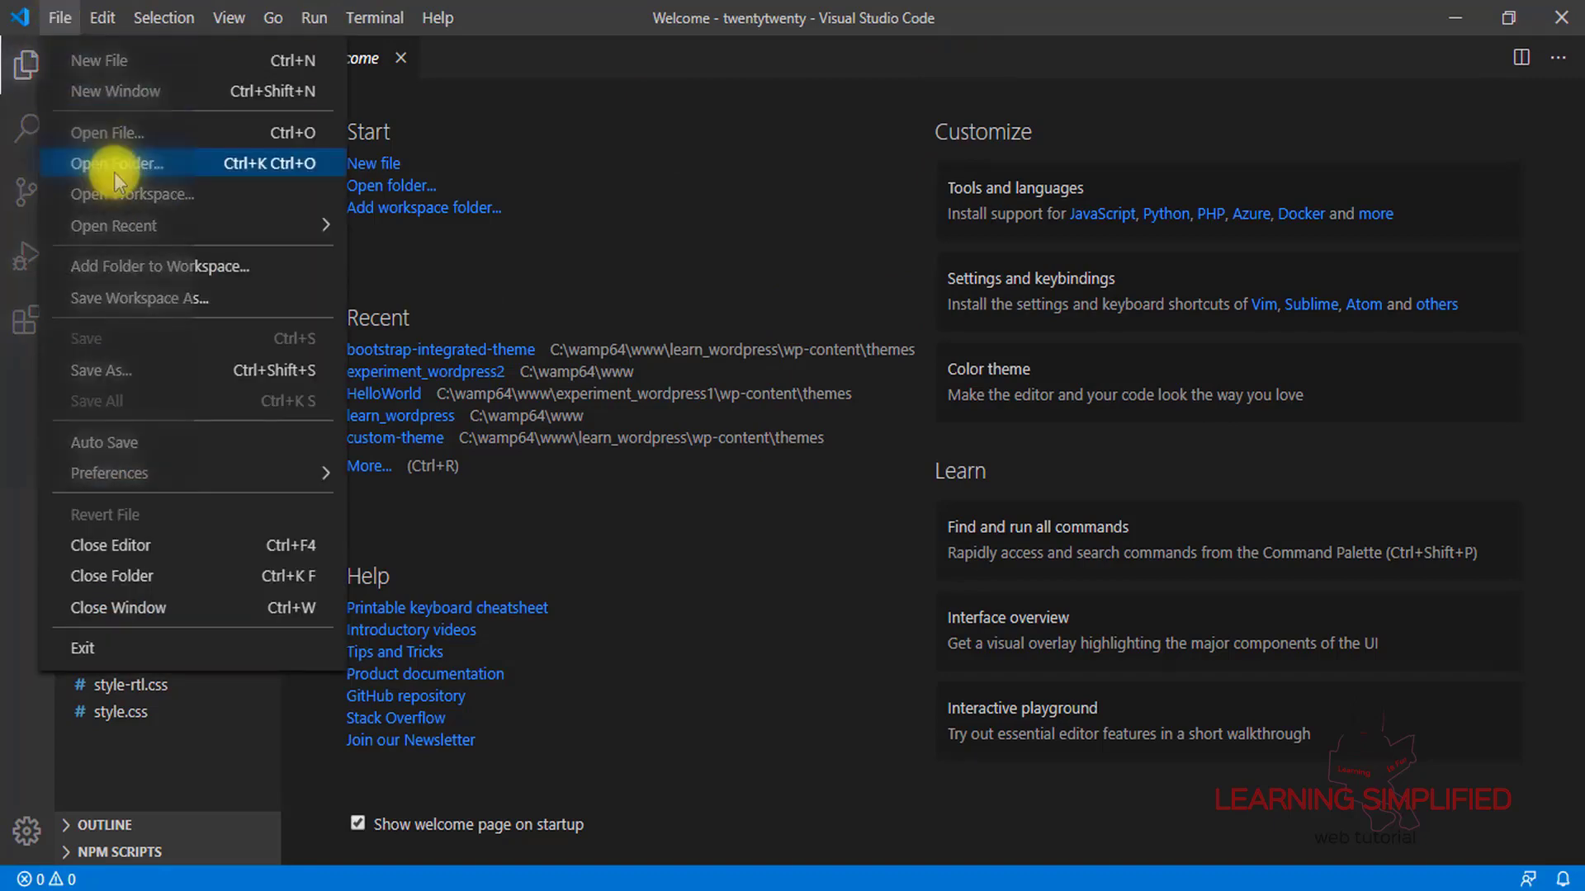
{"action": "left_click", "coordinate": [107, 160]}
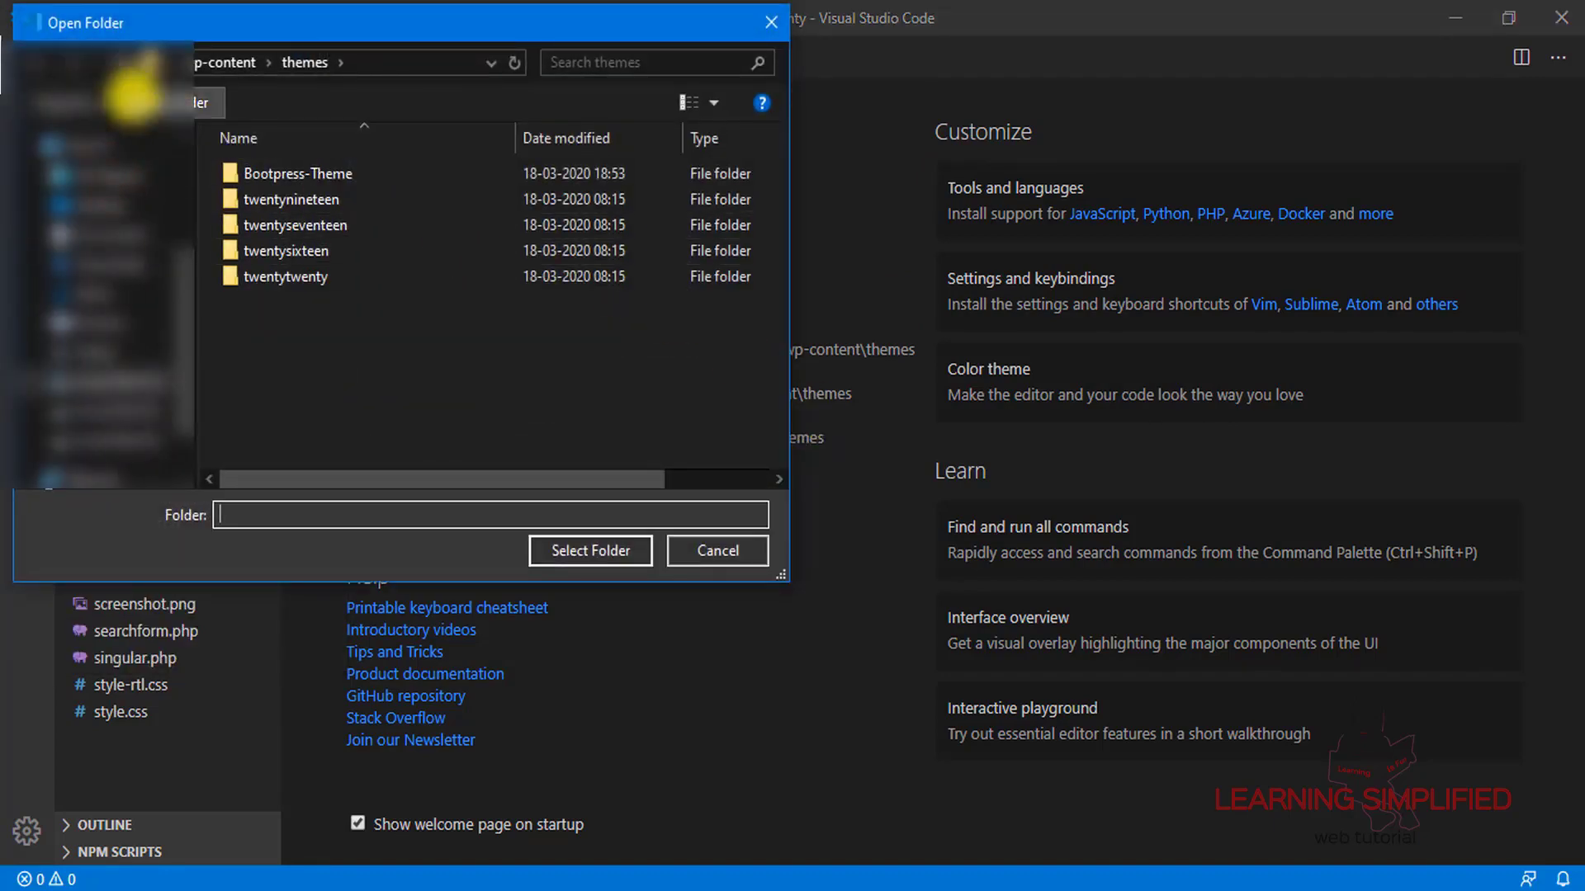
{"action": "left_click", "coordinate": [332, 181]}
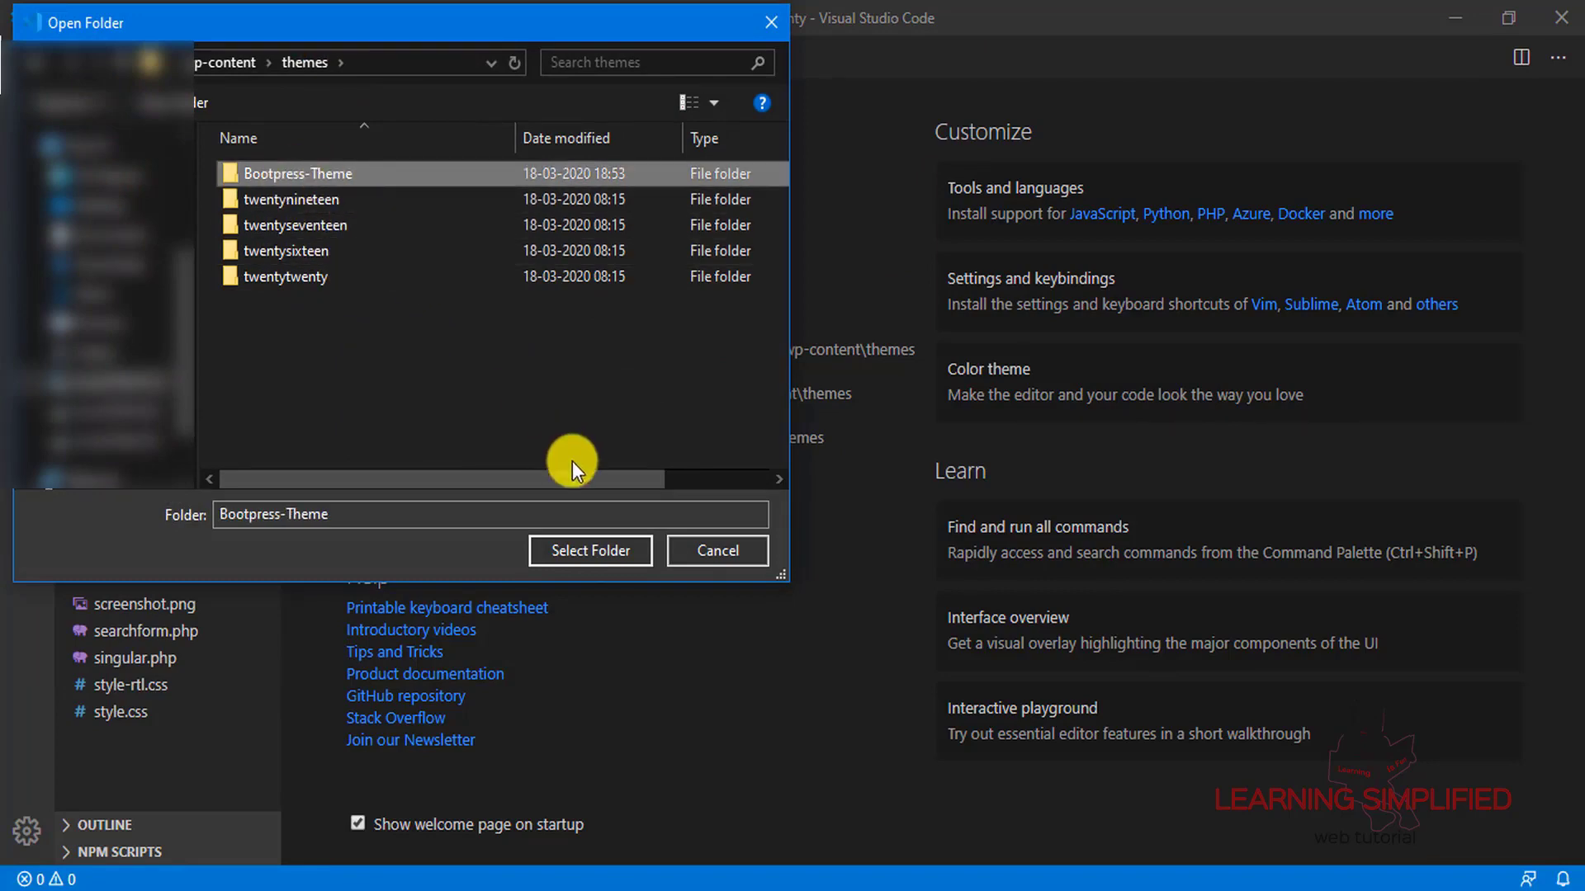
{"action": "left_click", "coordinate": [600, 563]}
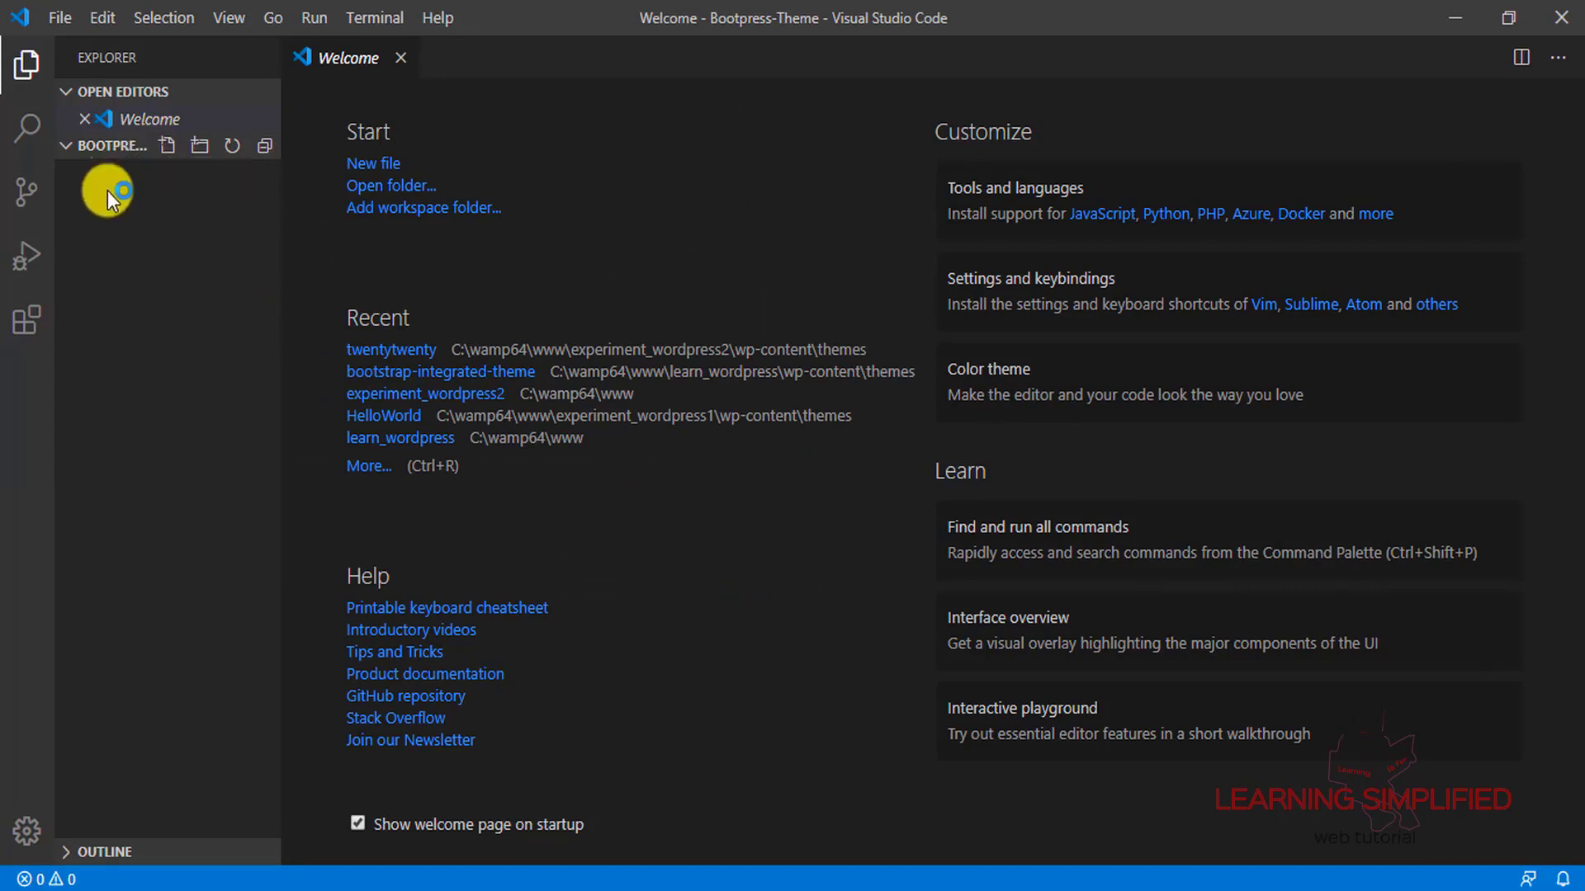
- Create a file named index.php in the Bootpress-Theme folder
{"action": "left_click", "coordinate": [113, 196]}
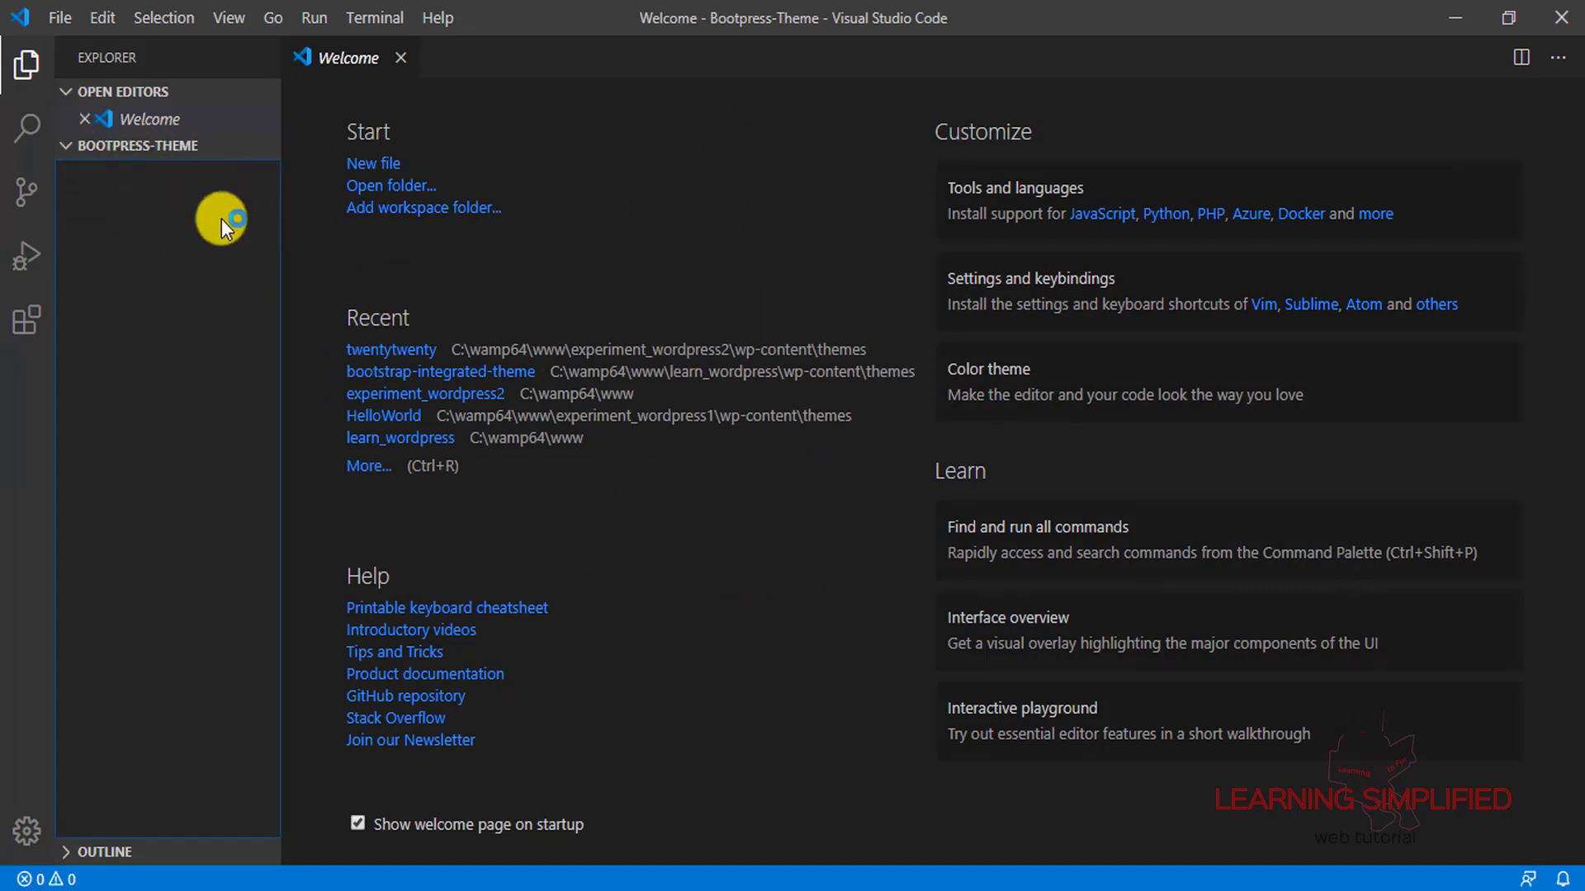
{"action": "left_click", "coordinate": [116, 175]}
{"action": "right_click", "coordinate": [116, 174]}
{"action": "left_click", "coordinate": [183, 198]}
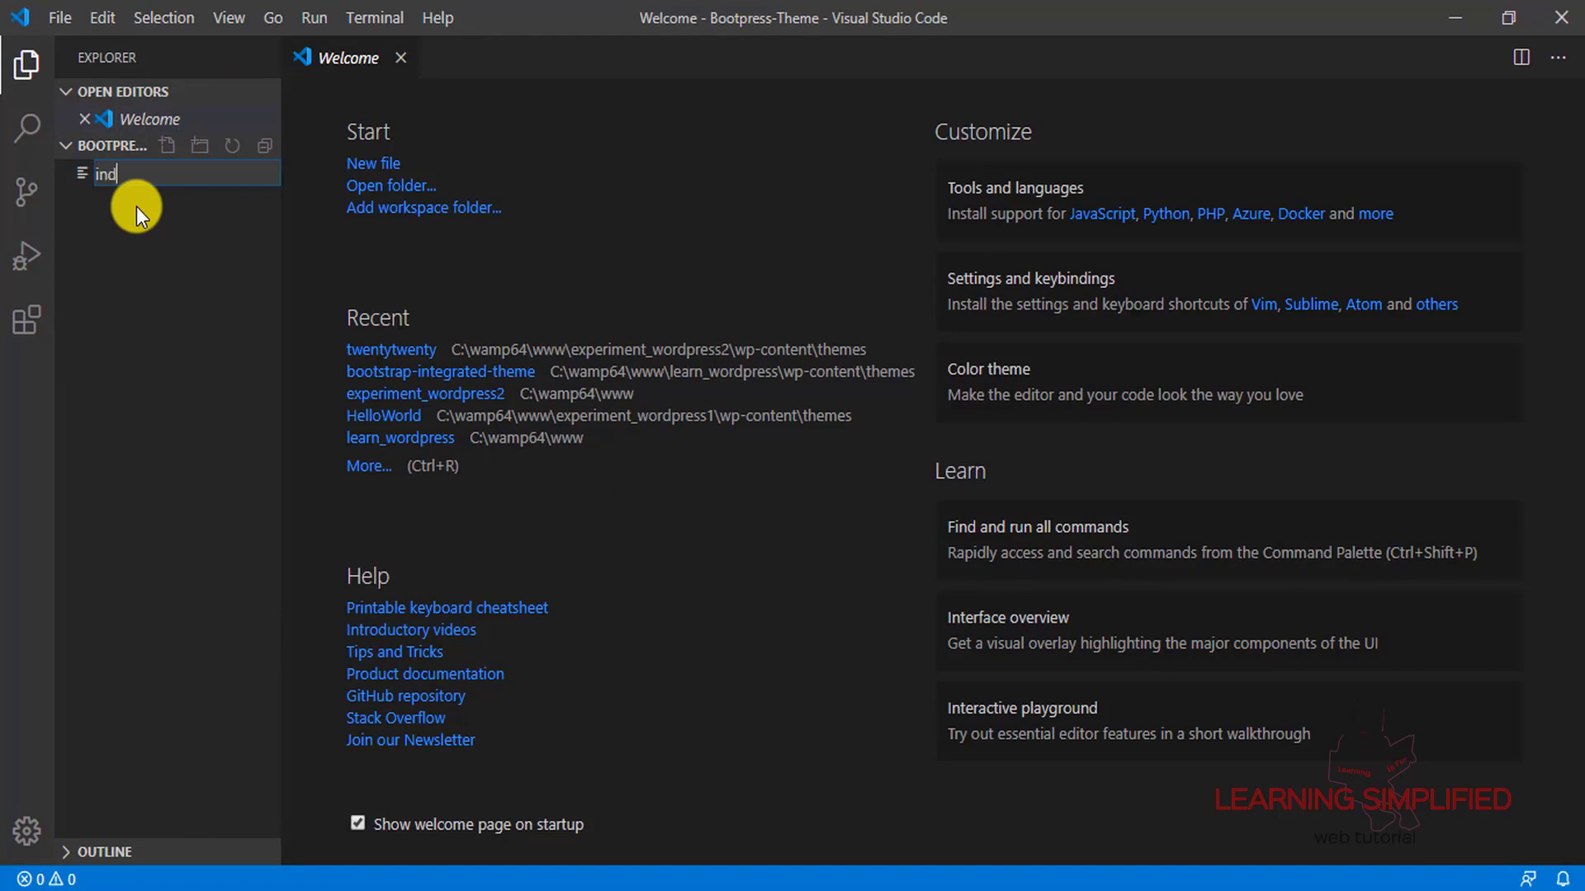
{"action": "type", "text": "index.php"}
{"action": "key", "text": "Return"}
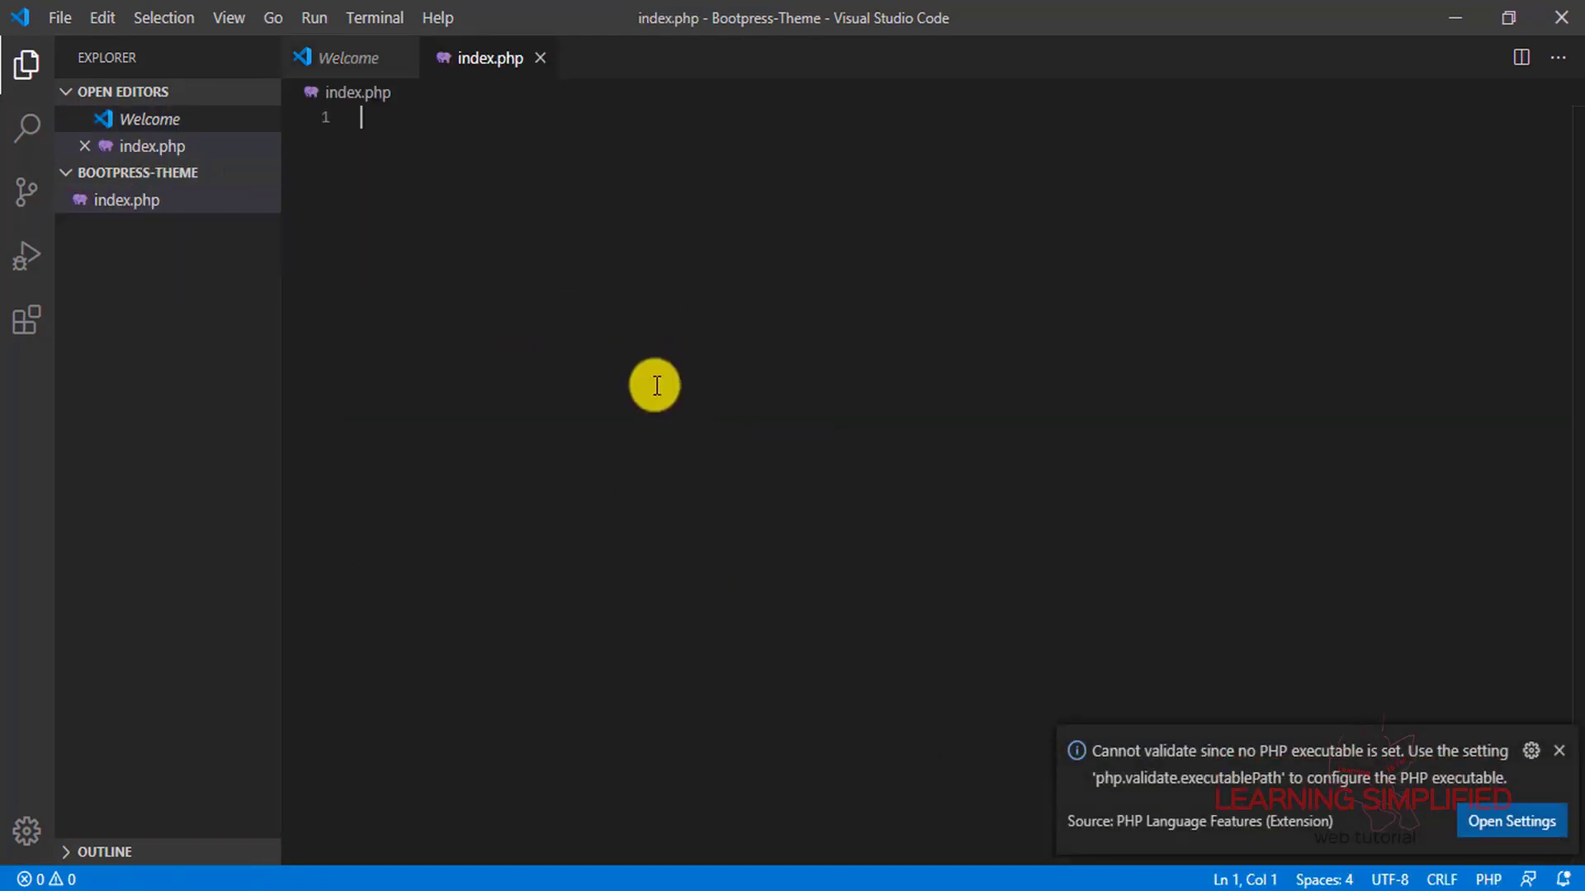
- Create a file named style.css alongside index.php in the Bootpress-Theme folder
{"action": "left_click", "coordinate": [141, 270]}
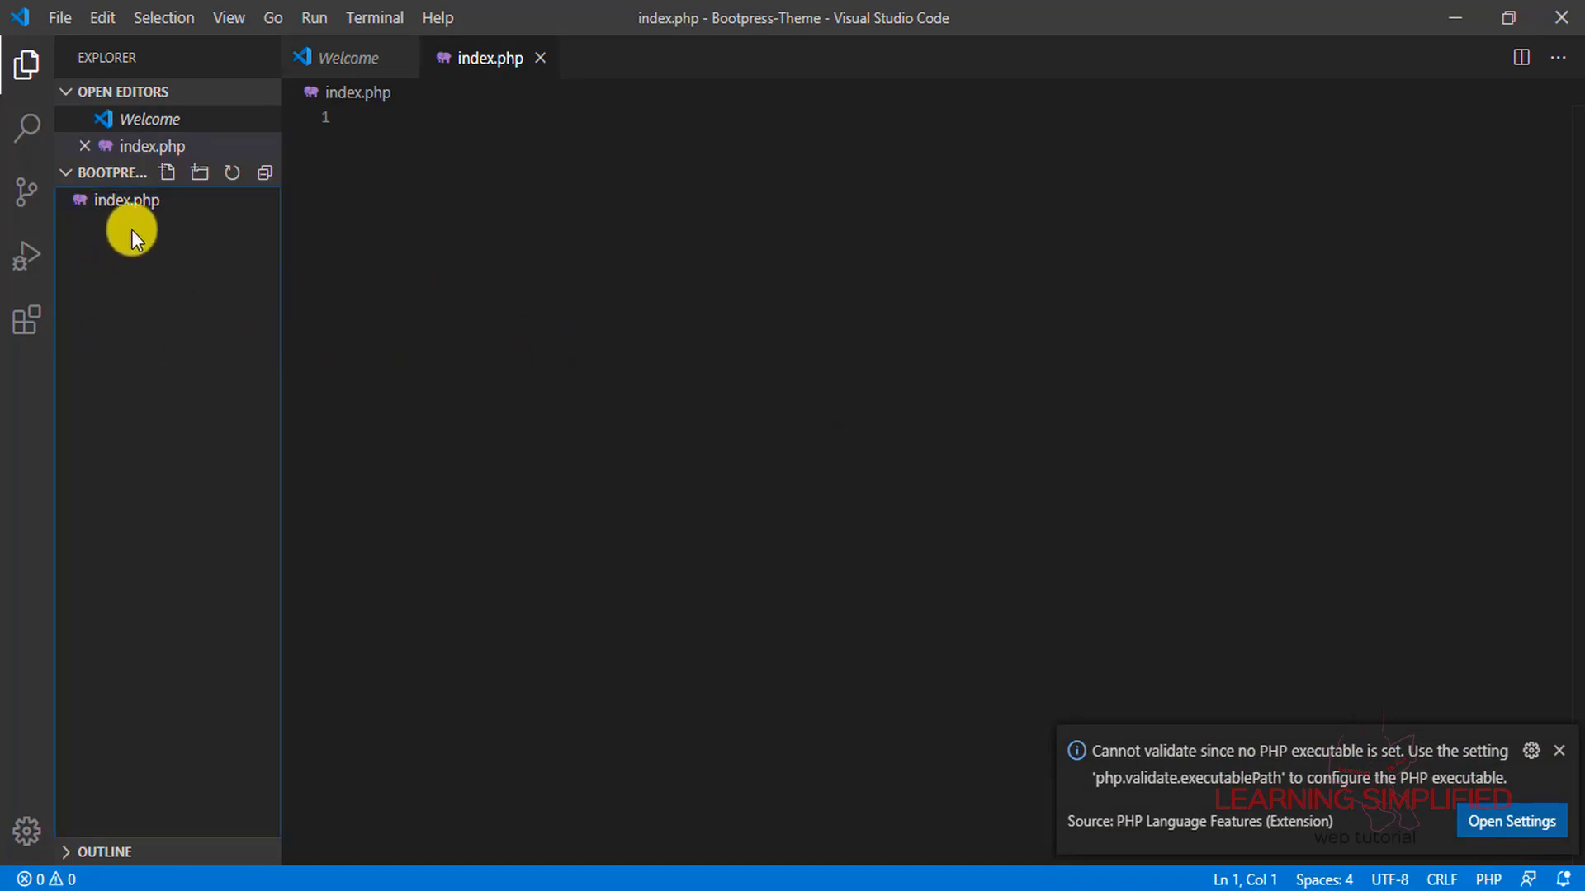
{"action": "right_click", "coordinate": [128, 265]}
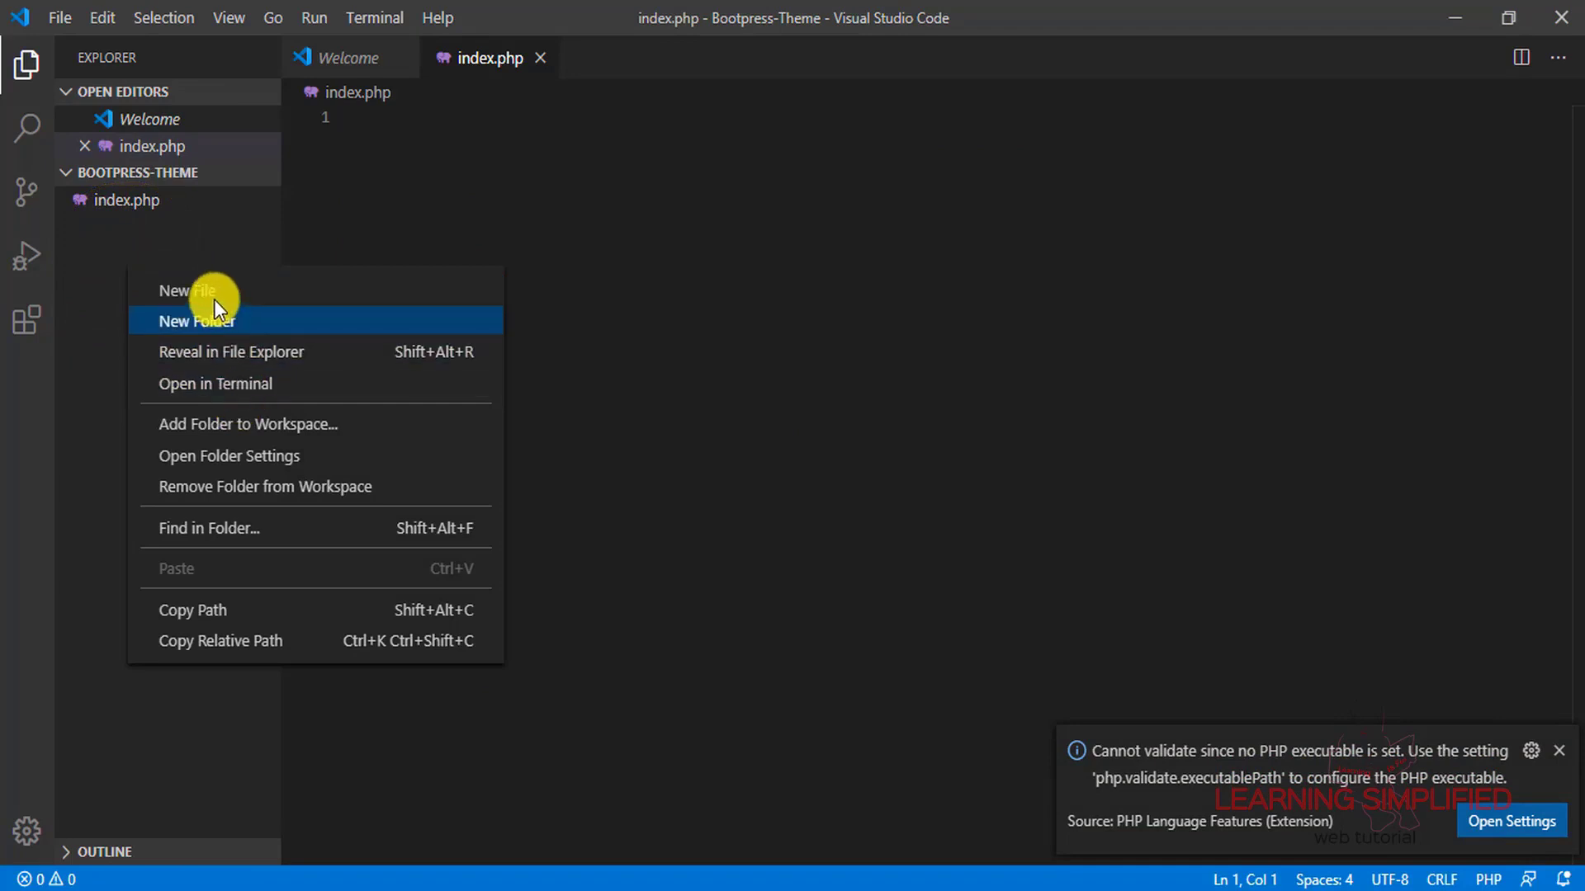
{"action": "left_click", "coordinate": [140, 290]}
{"action": "type", "text": "st"}
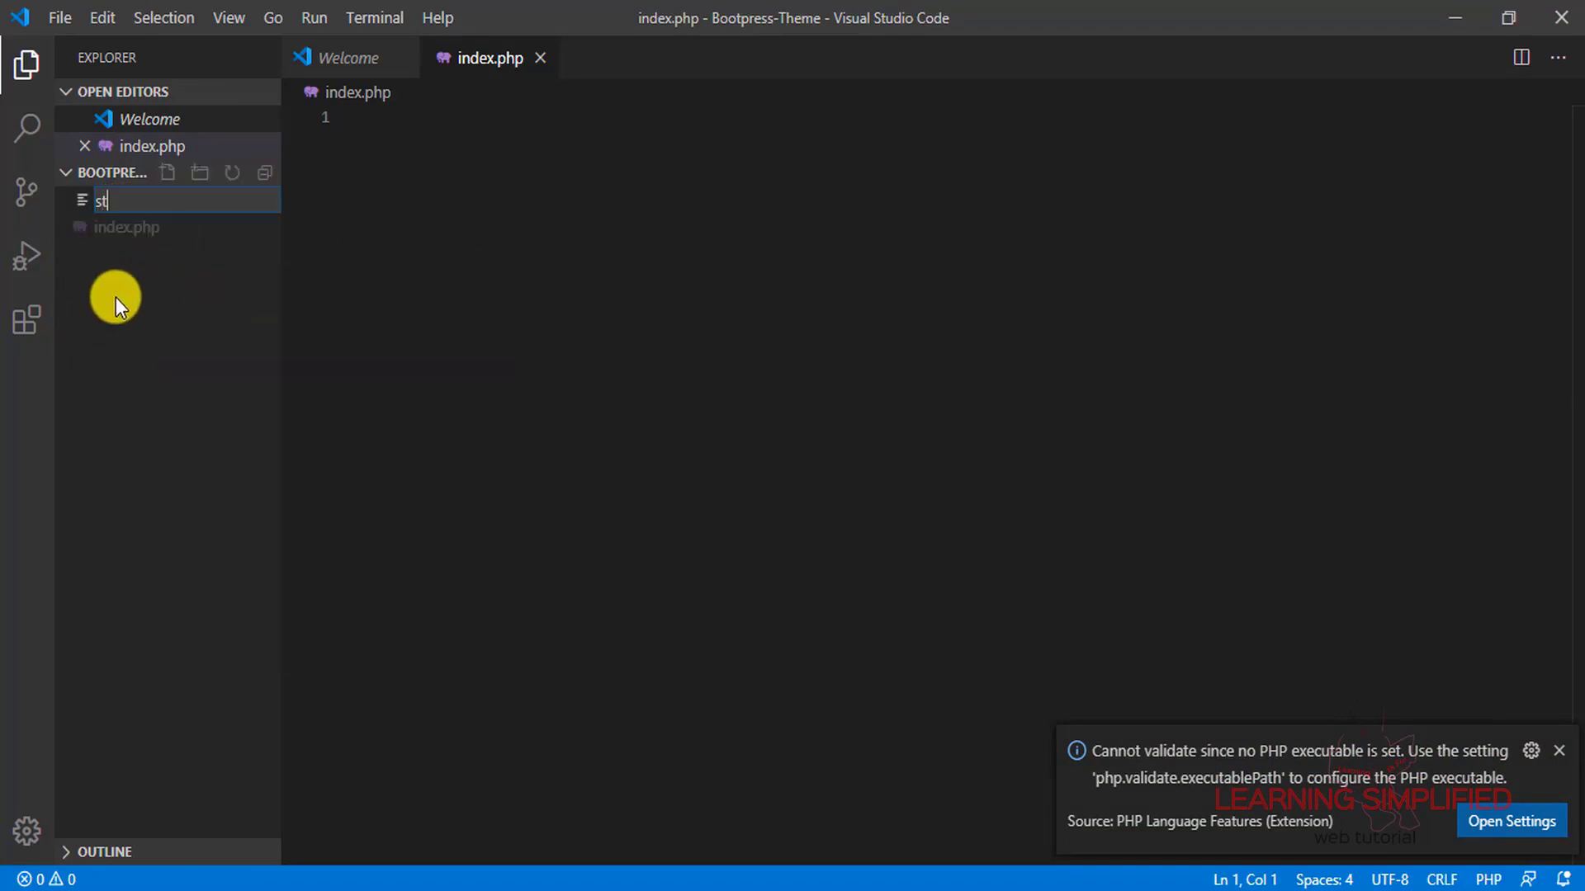
{"action": "type", "text": "yle.css"}
{"action": "key", "text": "Return"}
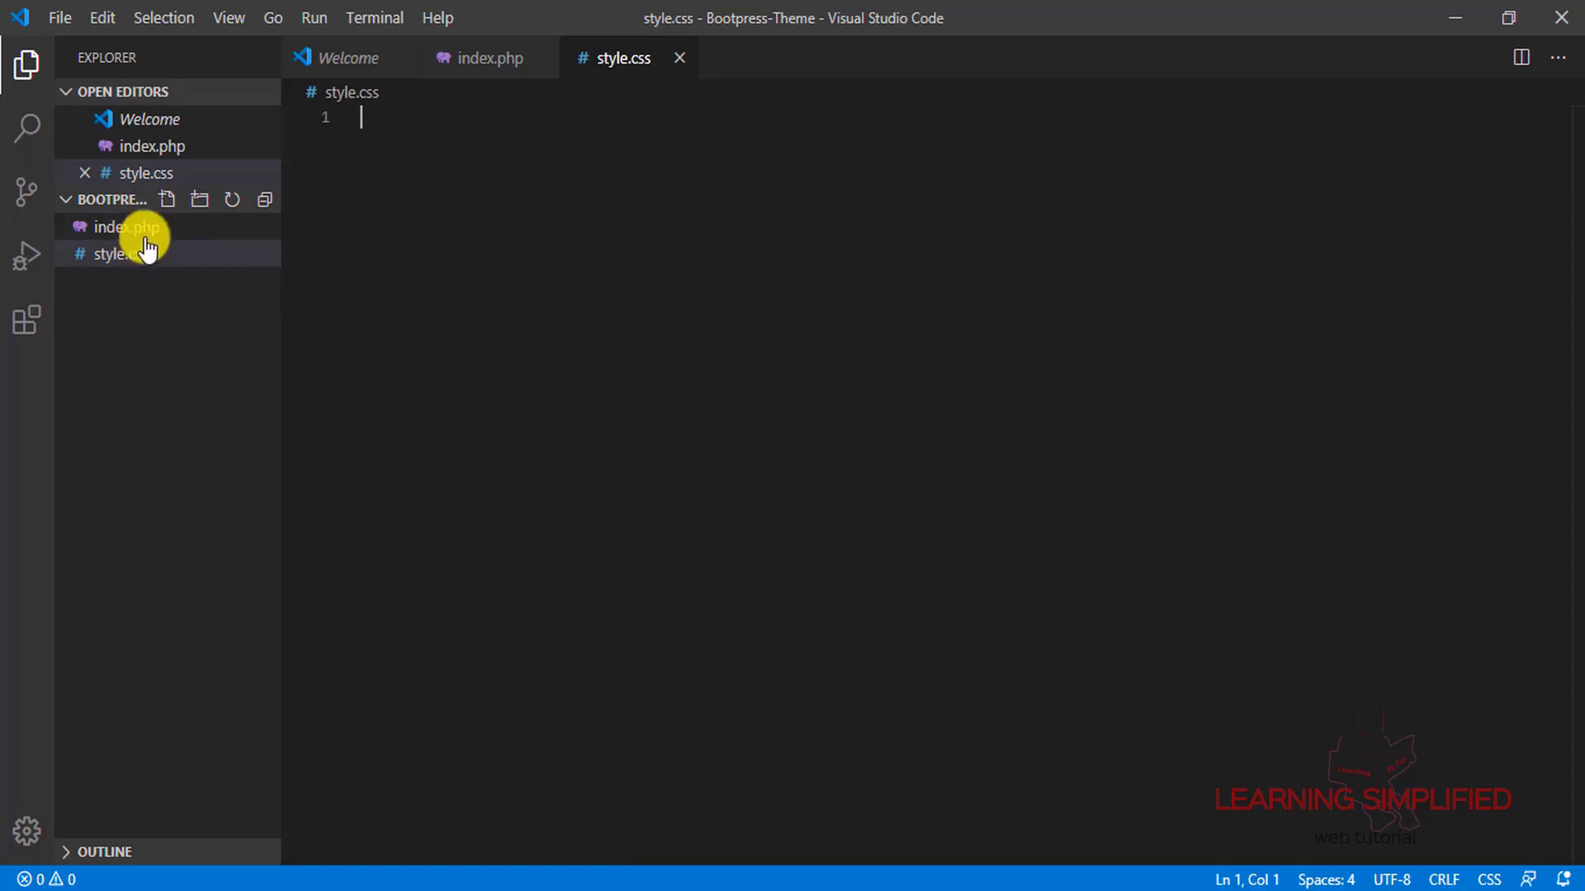
{"action": "left_click", "coordinate": [127, 293]}
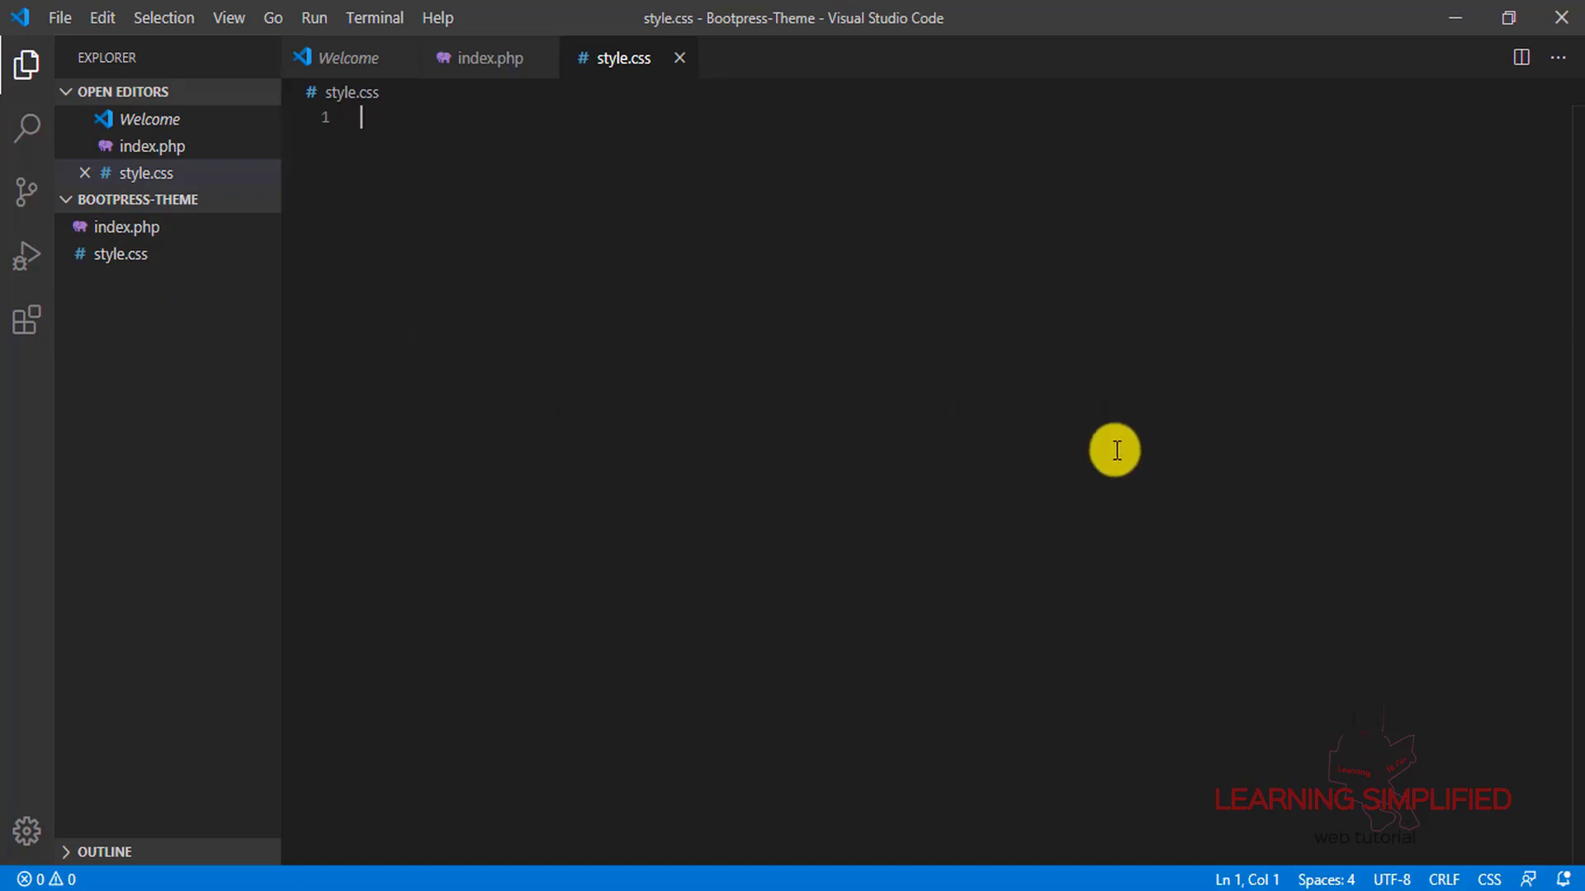
- Switch to Firefox, reload the Themes page, and check how Bootpress-Theme is listed among the installed themes
{"action": "left_click", "coordinate": [1129, 889]}
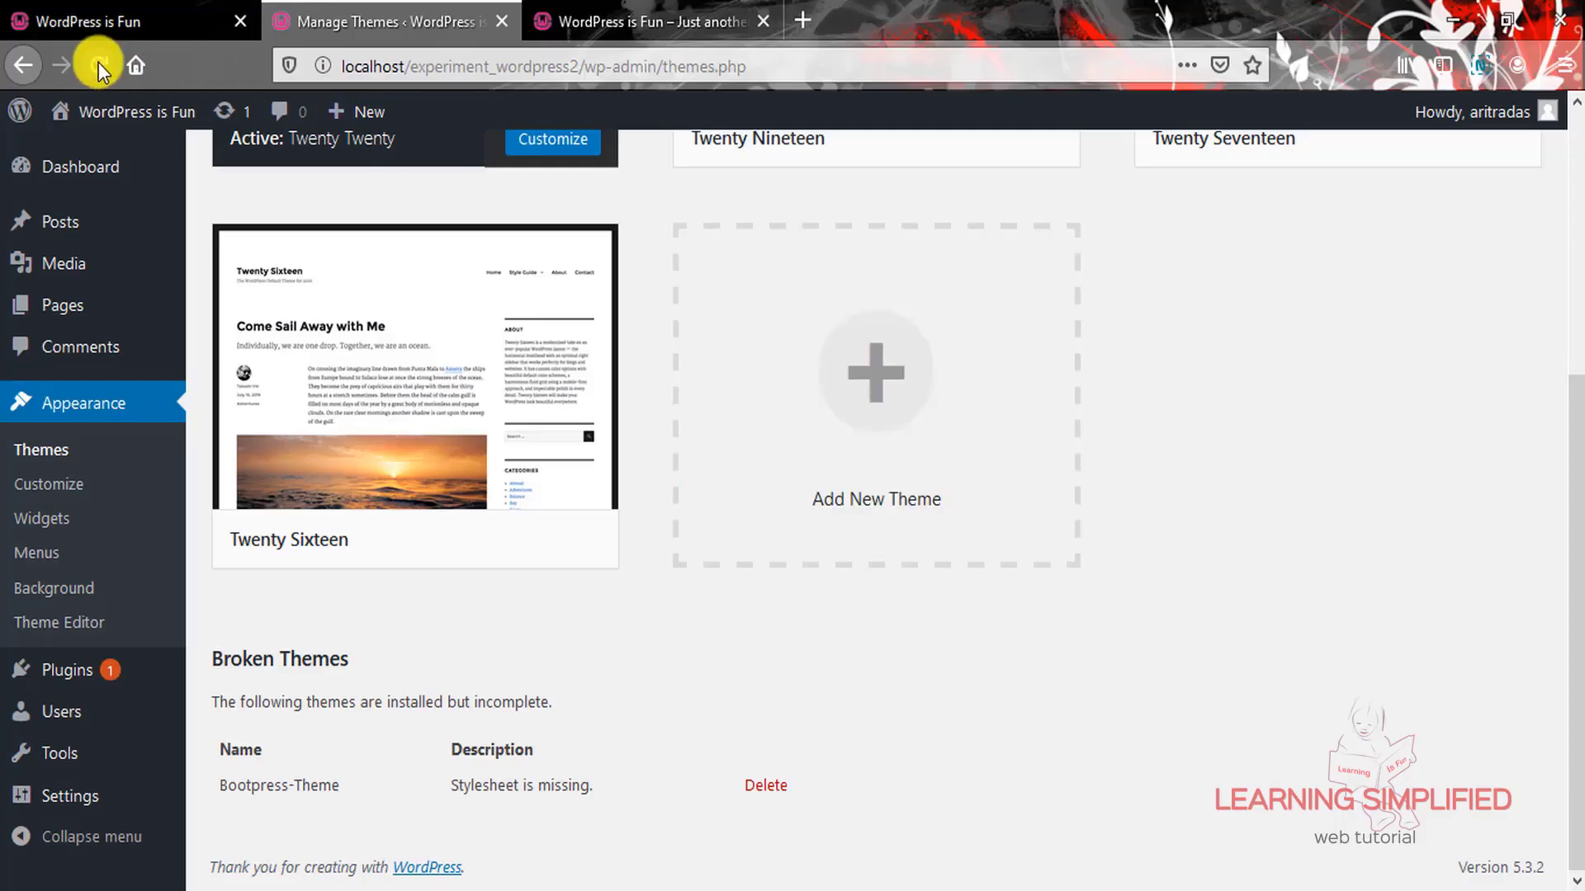
{"action": "left_click", "coordinate": [99, 65]}
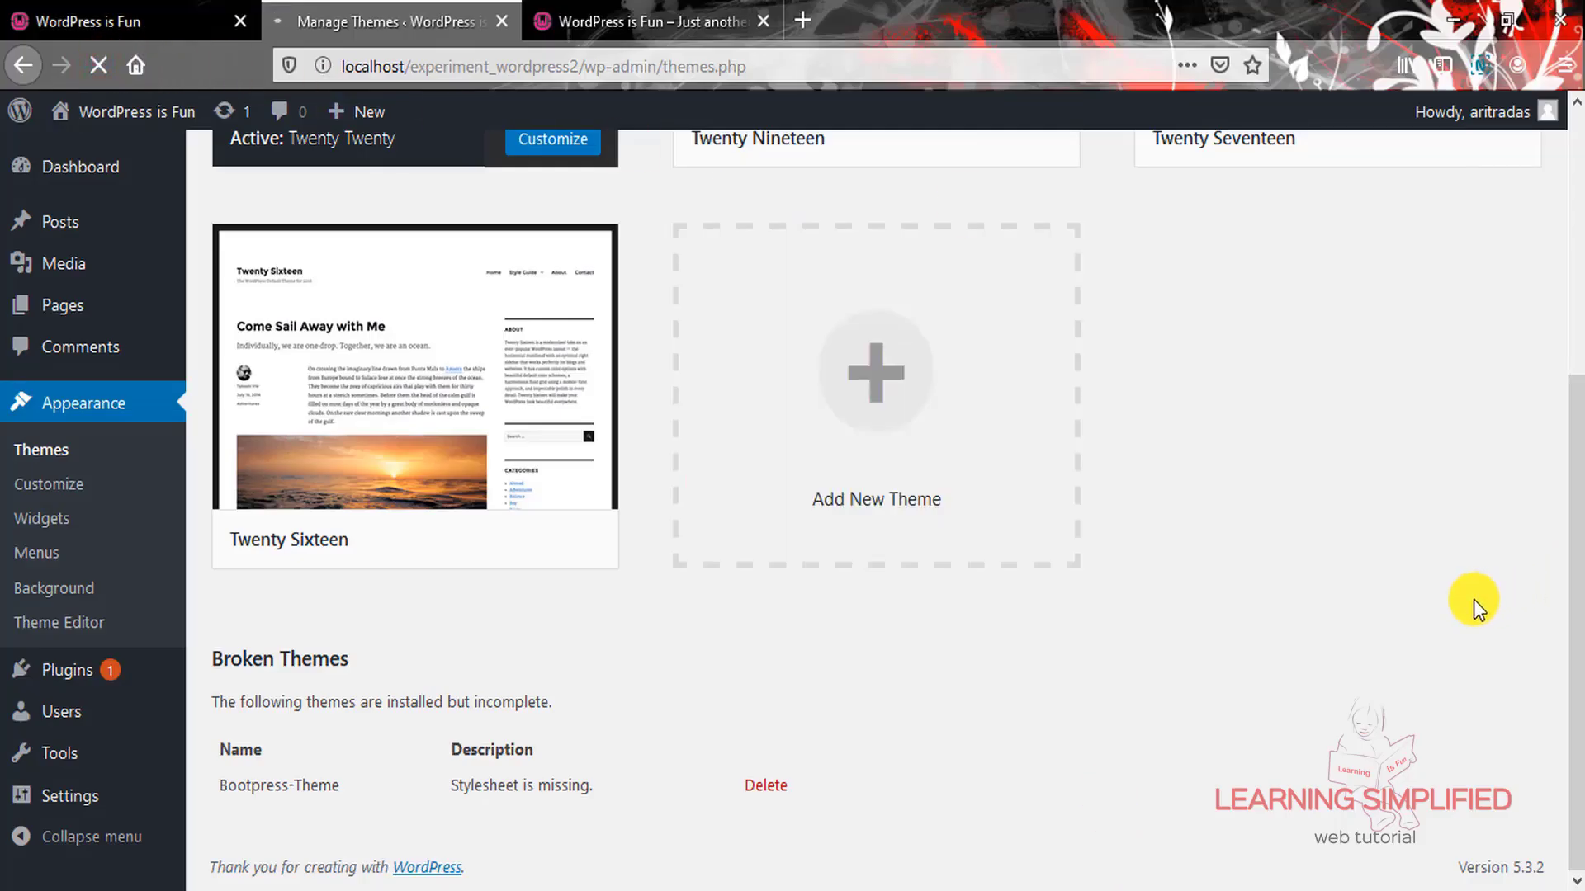
{"action": "scroll", "coordinate": [1280, 516], "scroll_direction": "up", "scroll_amount": 3}
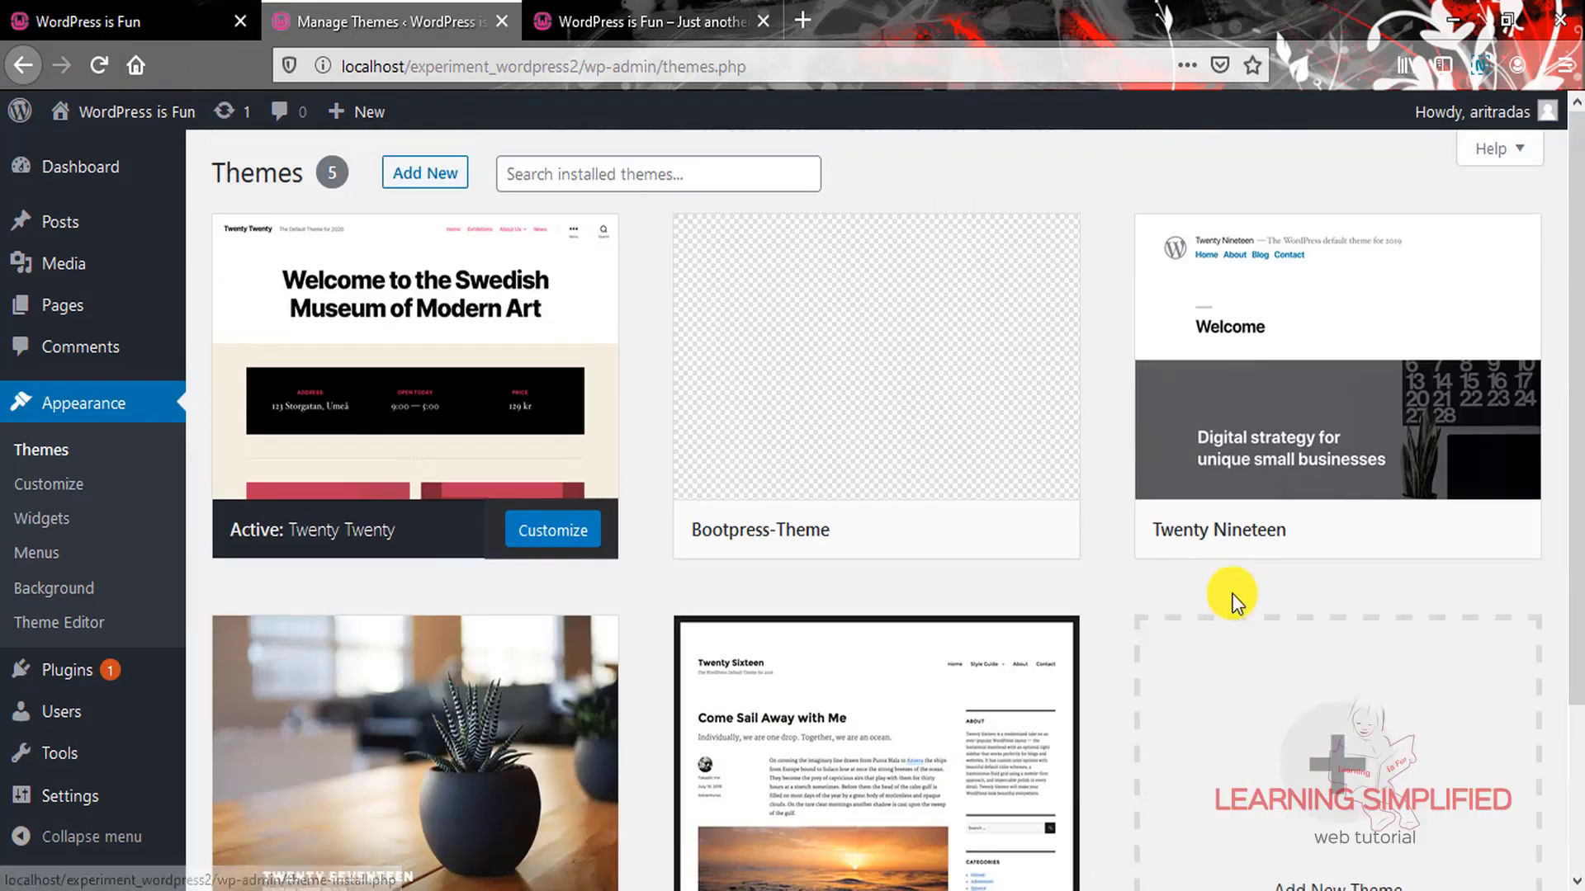
{"action": "mouse_move", "coordinate": [799, 495]}
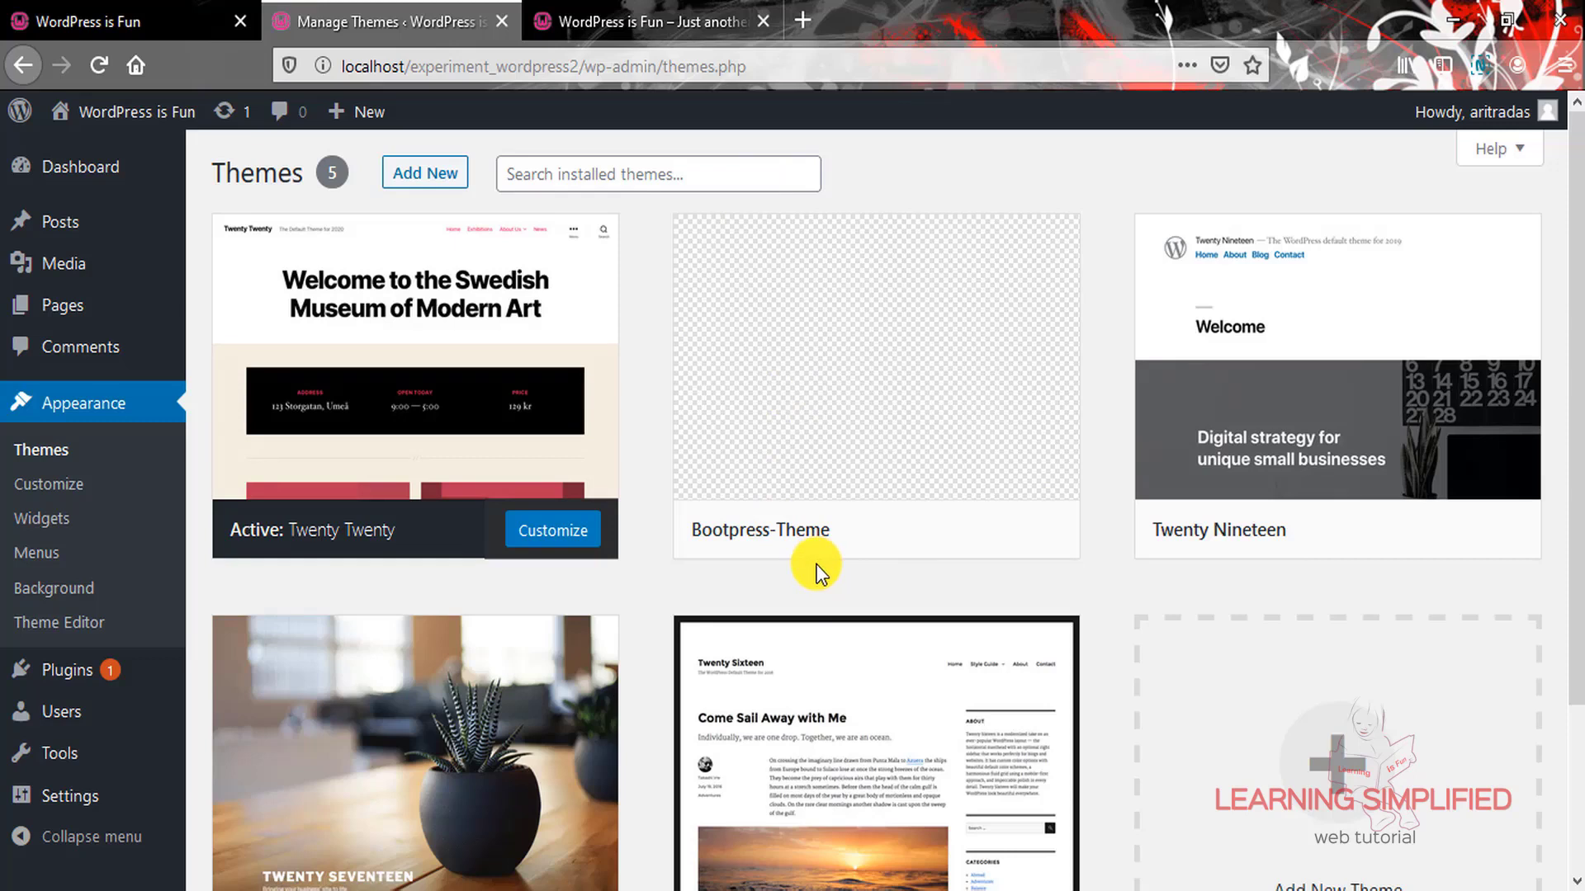
{"action": "mouse_move", "coordinate": [1072, 627]}
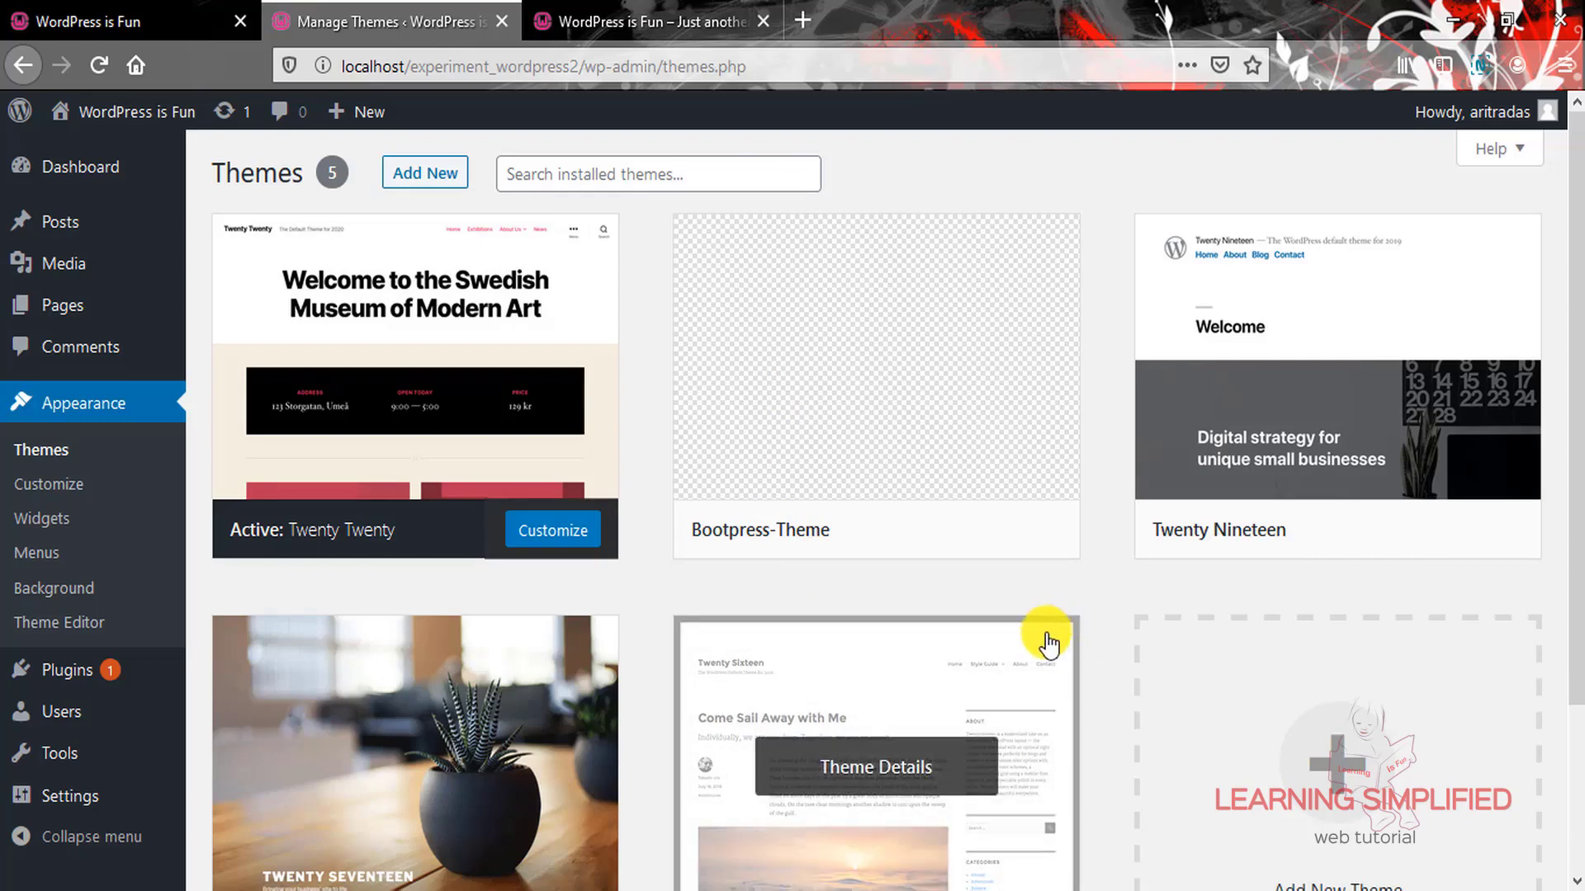
{"action": "mouse_move", "coordinate": [778, 290]}
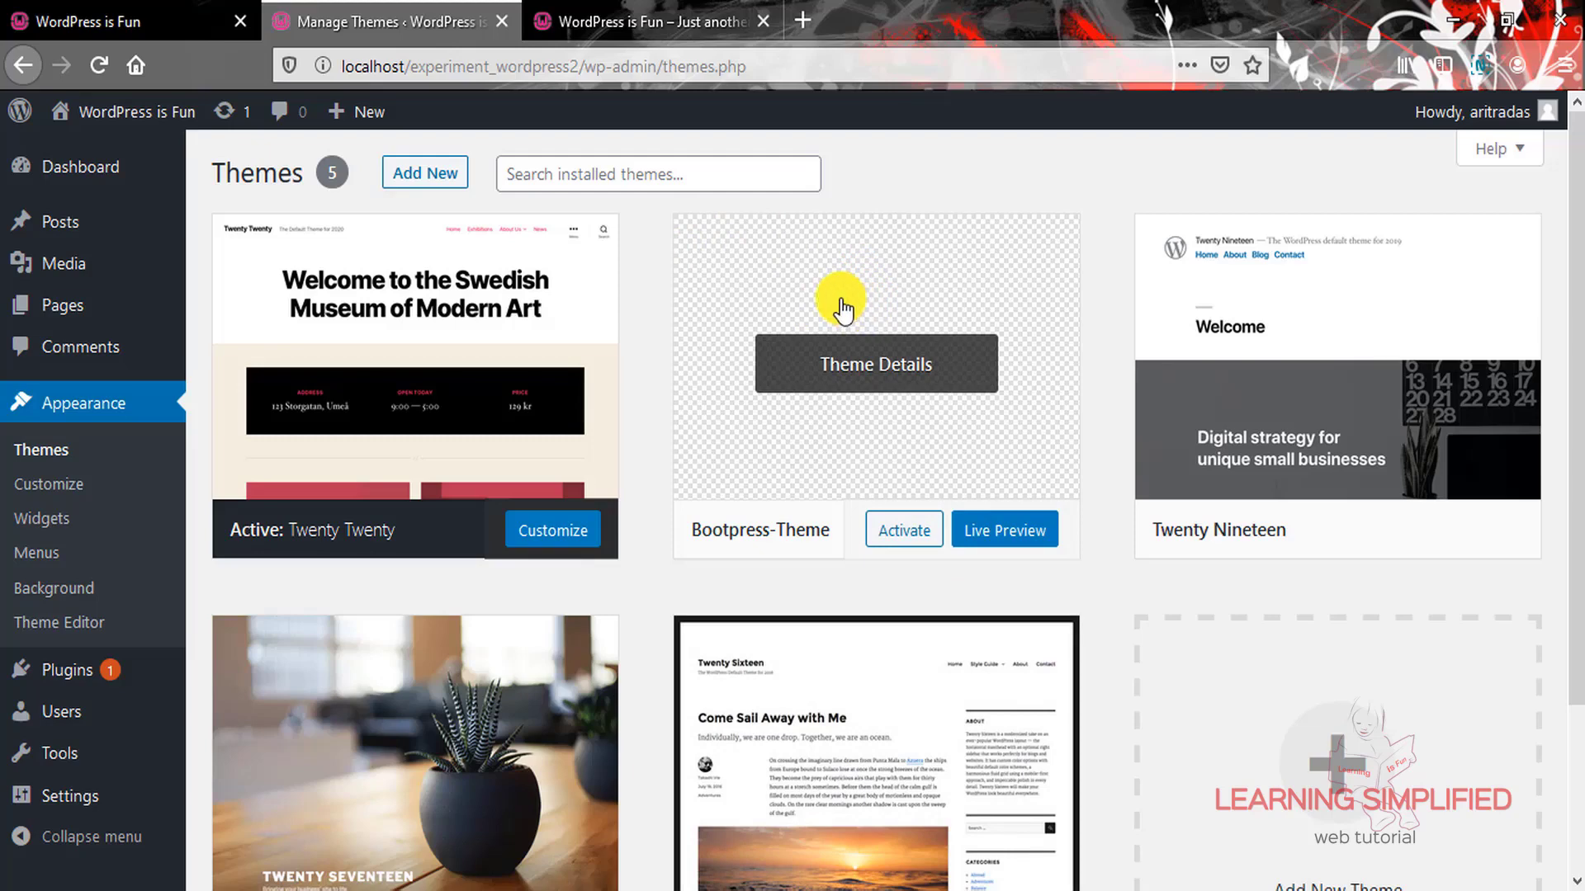
- Open the theme details of Bootpress-Theme, examine its name, version and author, and close the details
{"action": "left_click", "coordinate": [909, 364]}
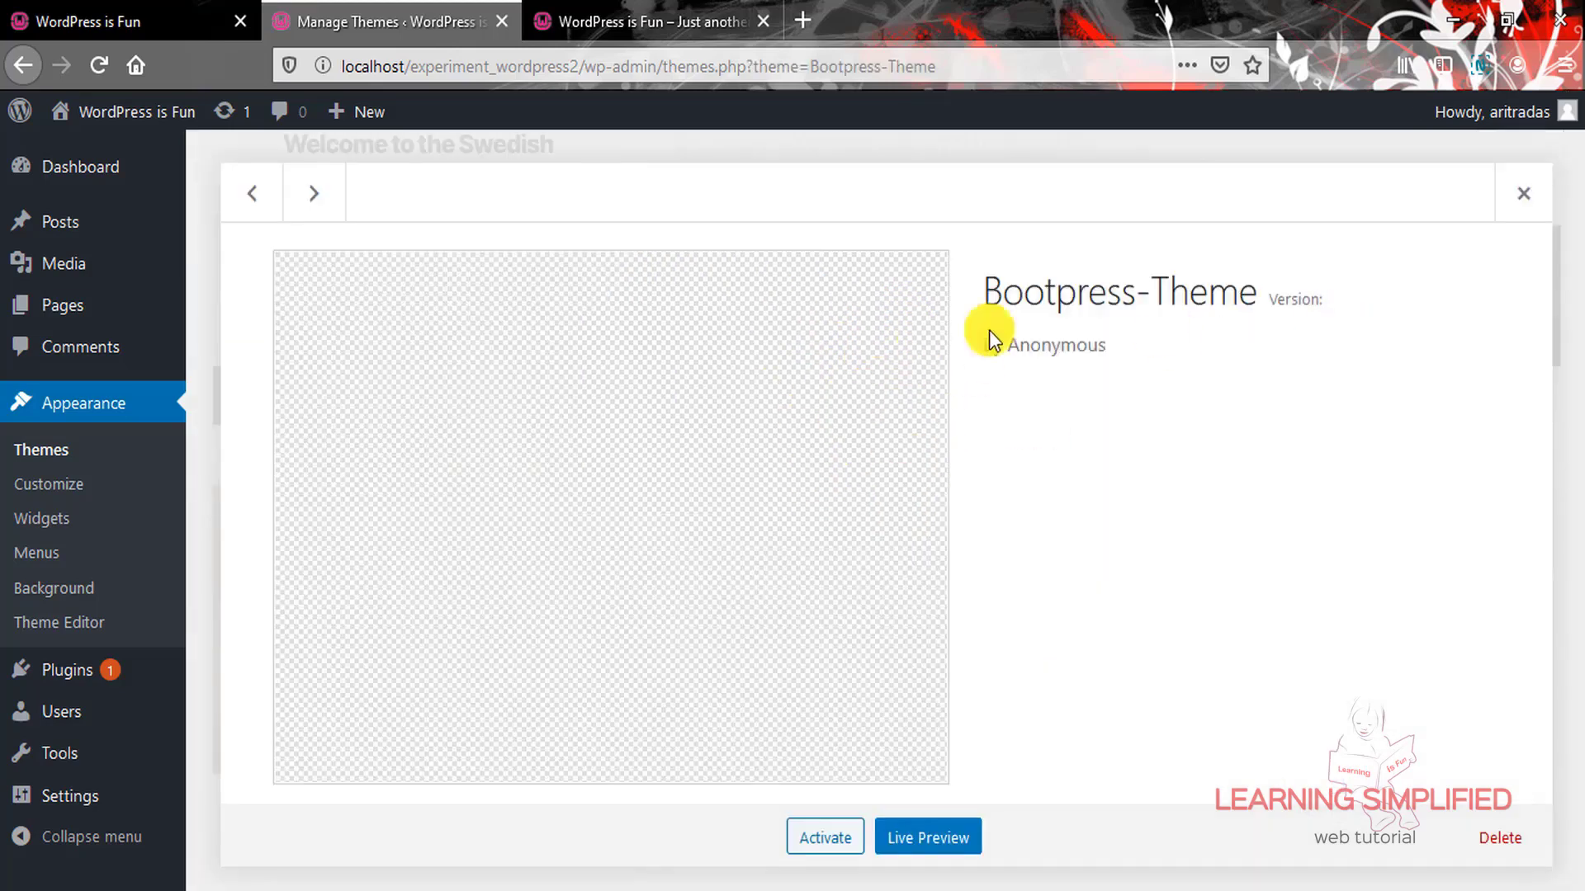
{"action": "left_click", "coordinate": [993, 293]}
{"action": "left_click_drag", "start_coordinate": [993, 293], "coordinate": [1261, 295]}
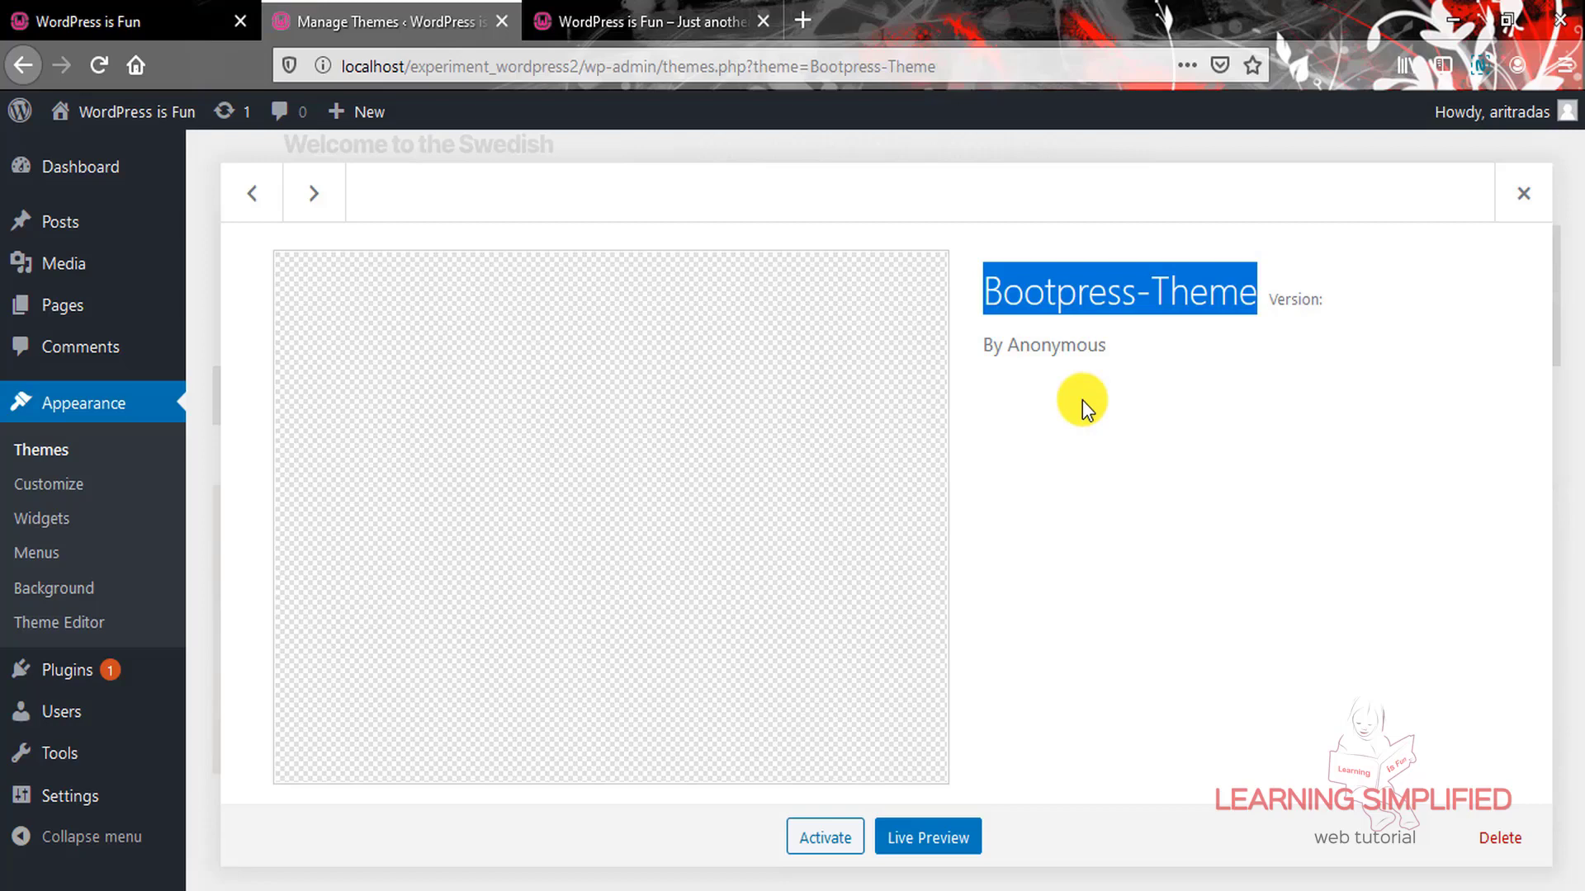
{"action": "left_click_drag", "start_coordinate": [1271, 299], "coordinate": [1279, 350]}
{"action": "left_click", "coordinate": [1128, 348]}
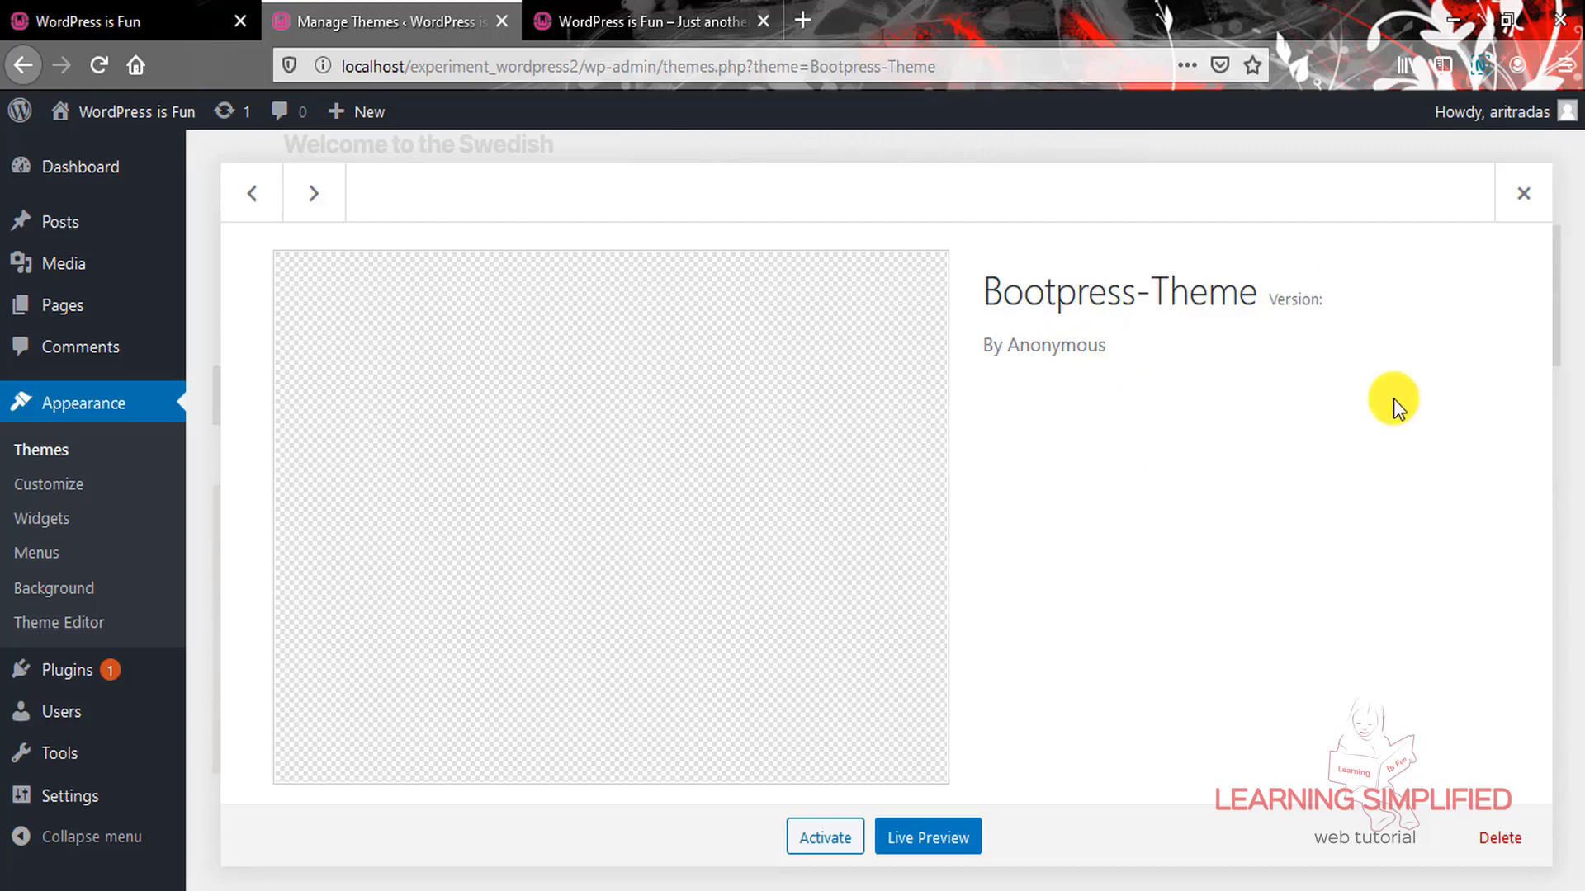
{"action": "left_click", "coordinate": [1524, 196]}
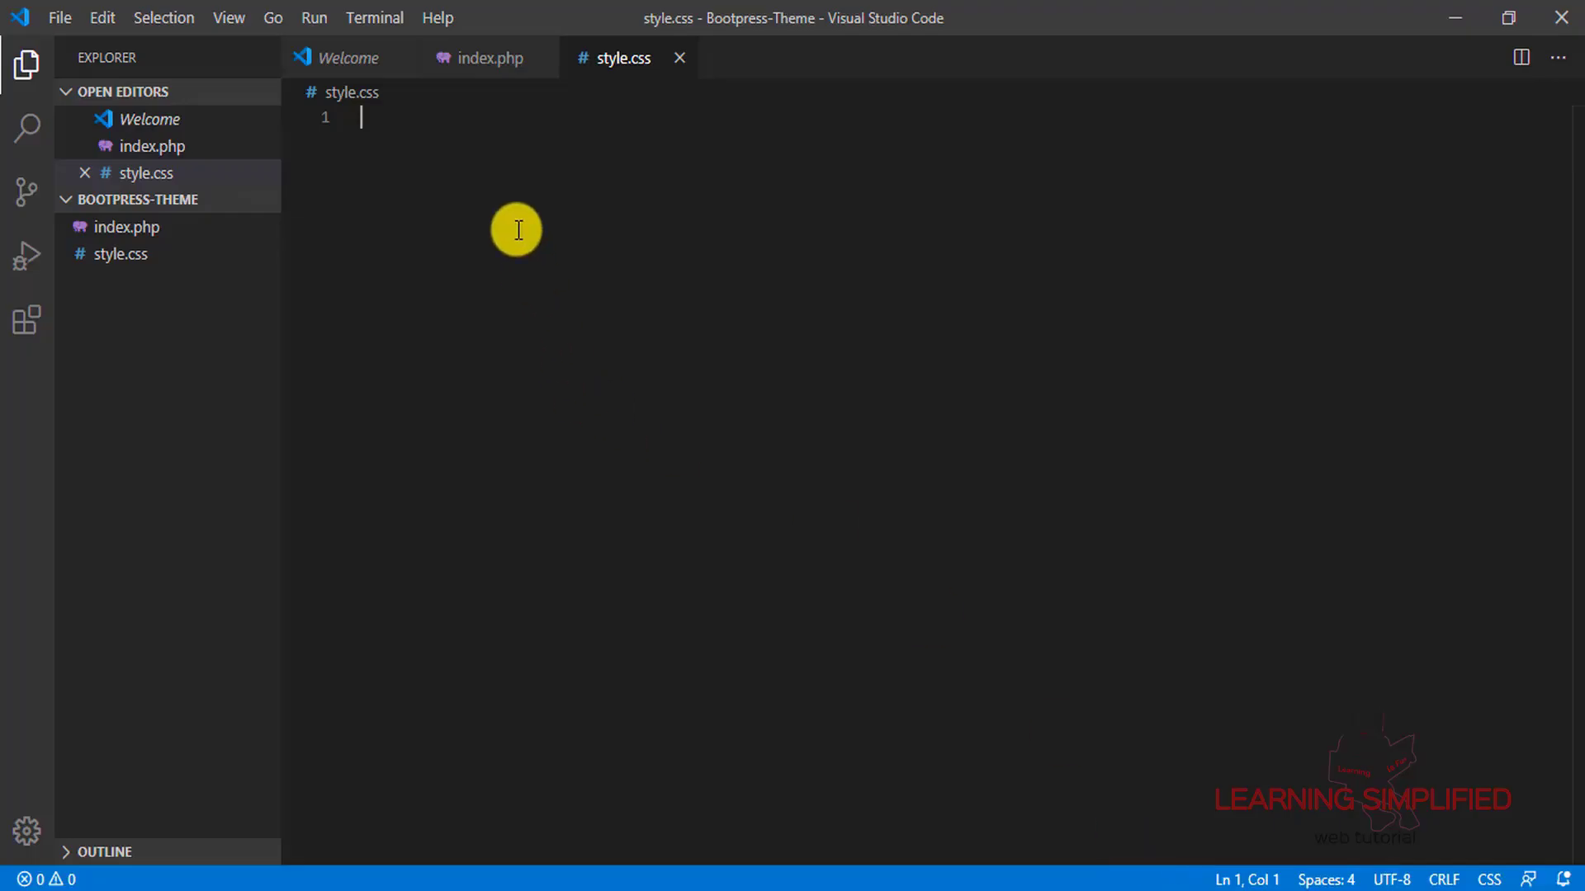
- Start a header comment block in style.css with the line "Theme Name: Bootpress Theme"
{"action": "type", "text": "/"}
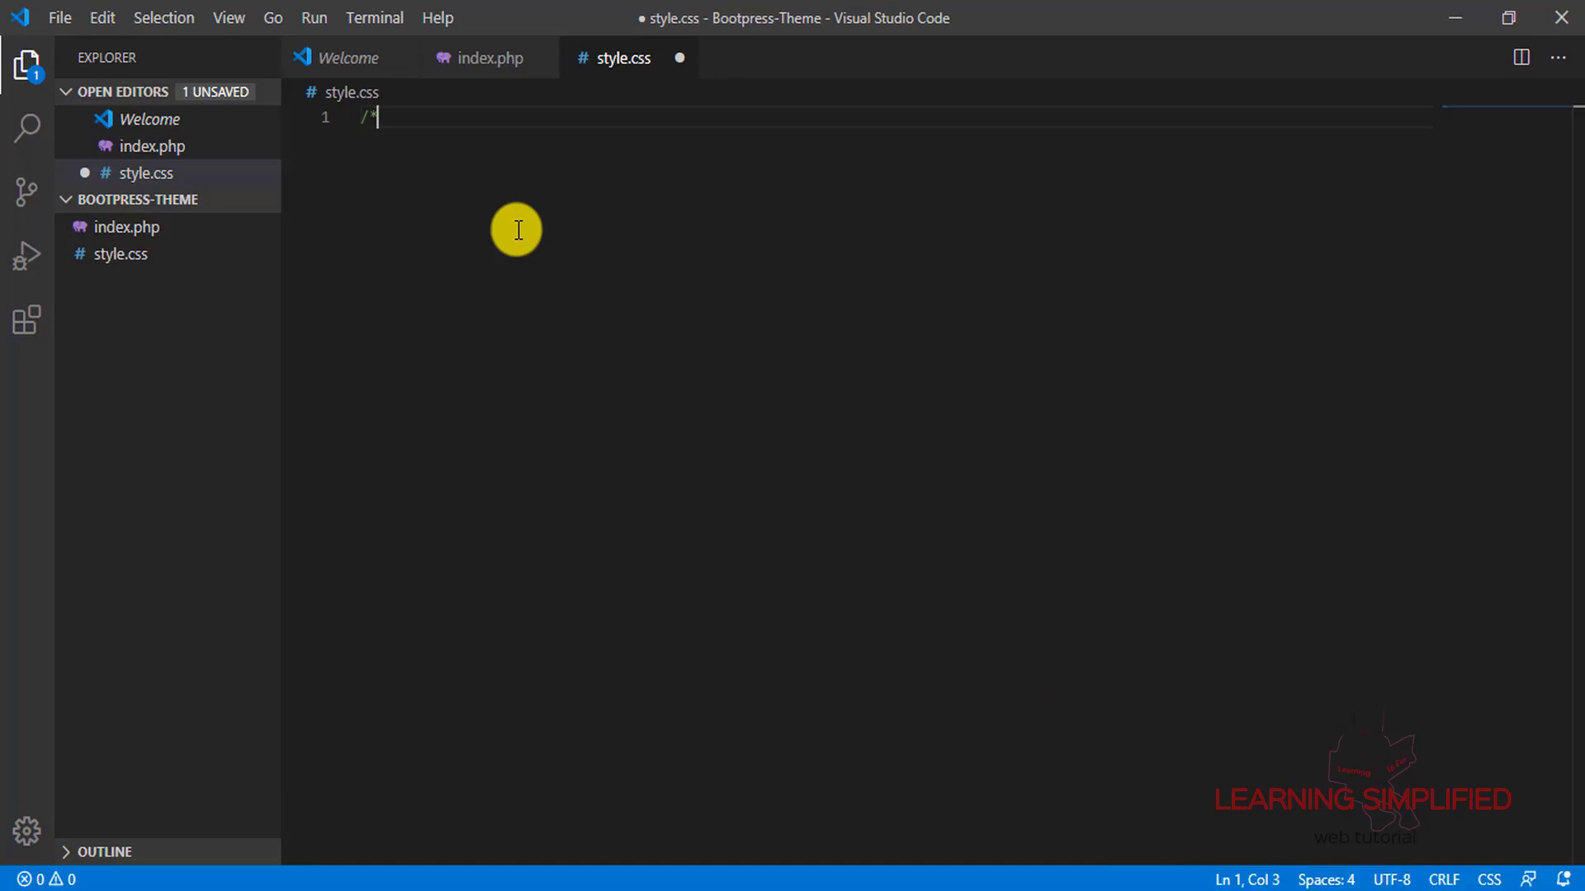
{"action": "type", "text": "*"}
{"action": "key", "text": "Return"}
{"action": "key", "text": "Return"}
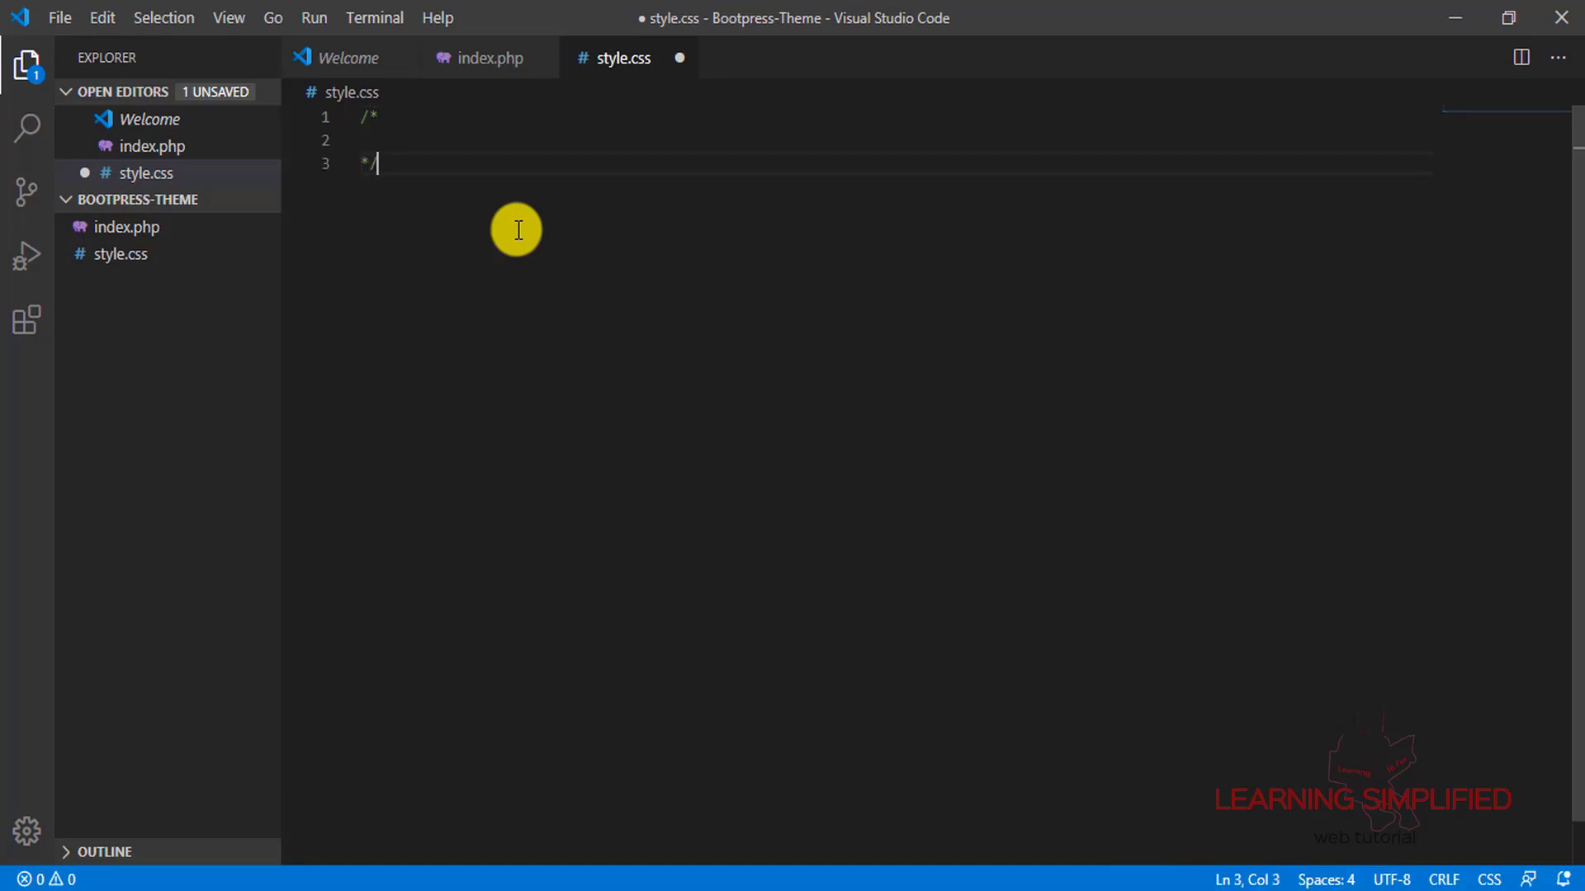
{"action": "key", "text": "Up"}
{"action": "type", "text": "Theme Name"}
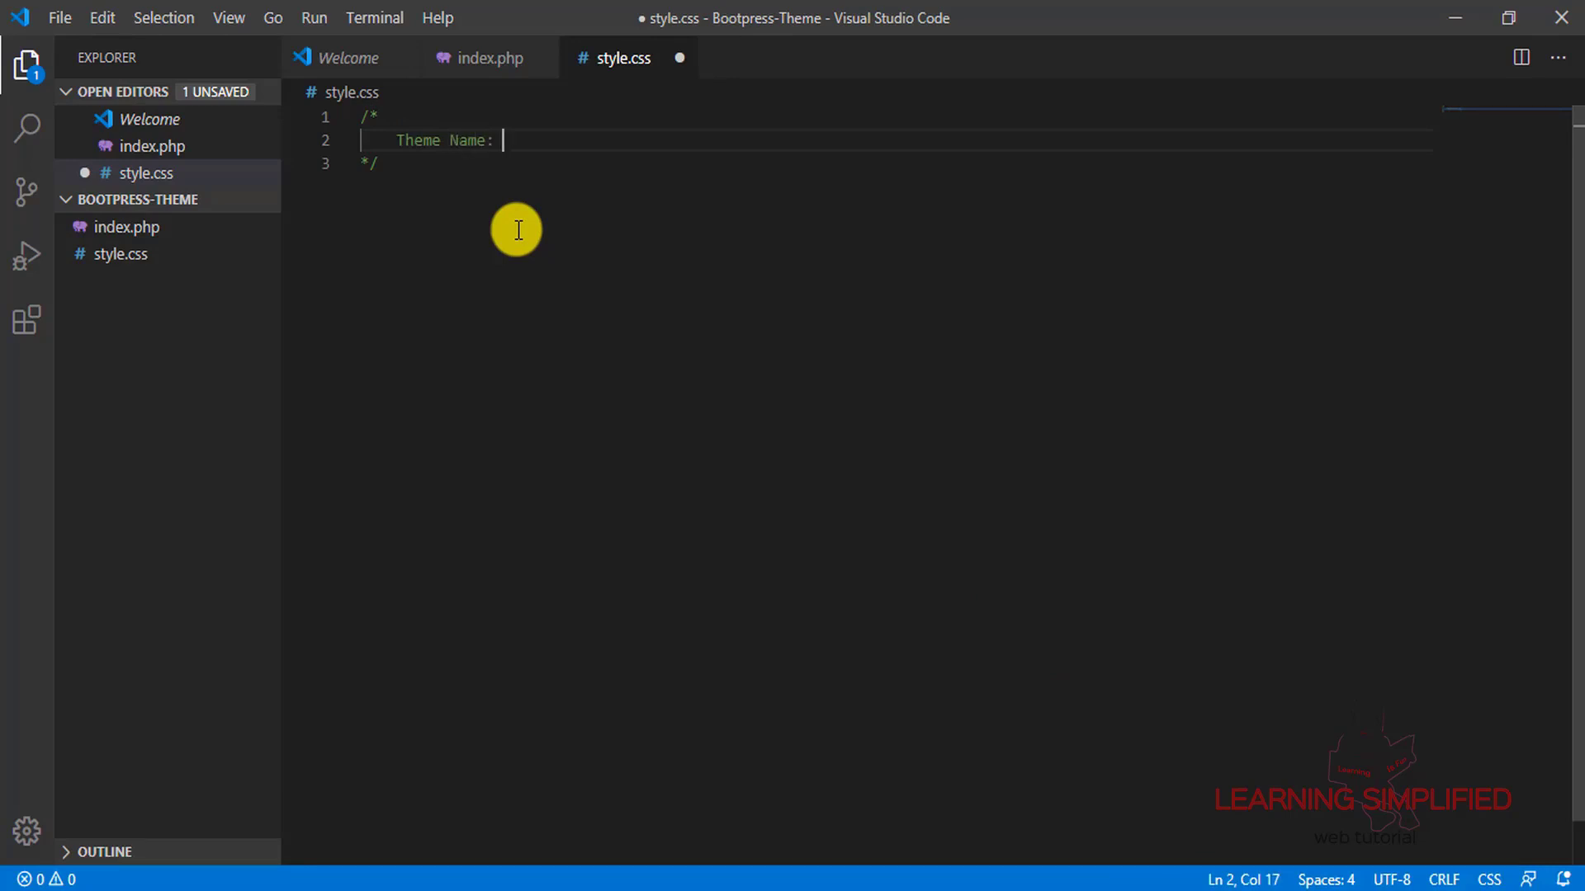
{"action": "type", "text": ": Bootpress Theme"}
{"action": "key", "text": "Return"}
{"action": "type", "text": "A"}
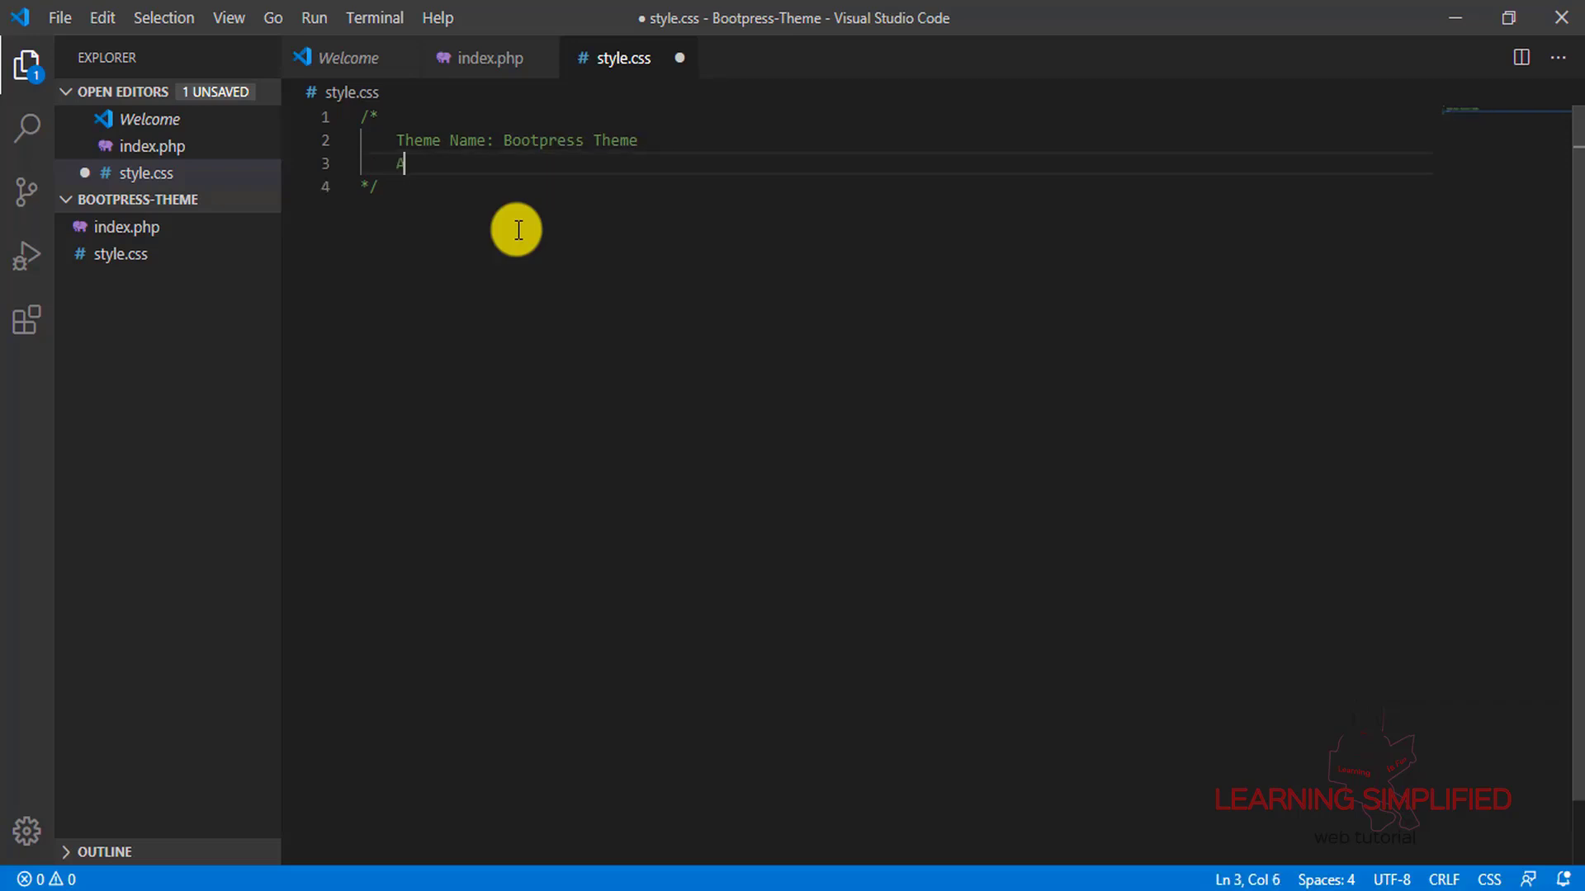
{"action": "type", "text": "uthor: Learn"}
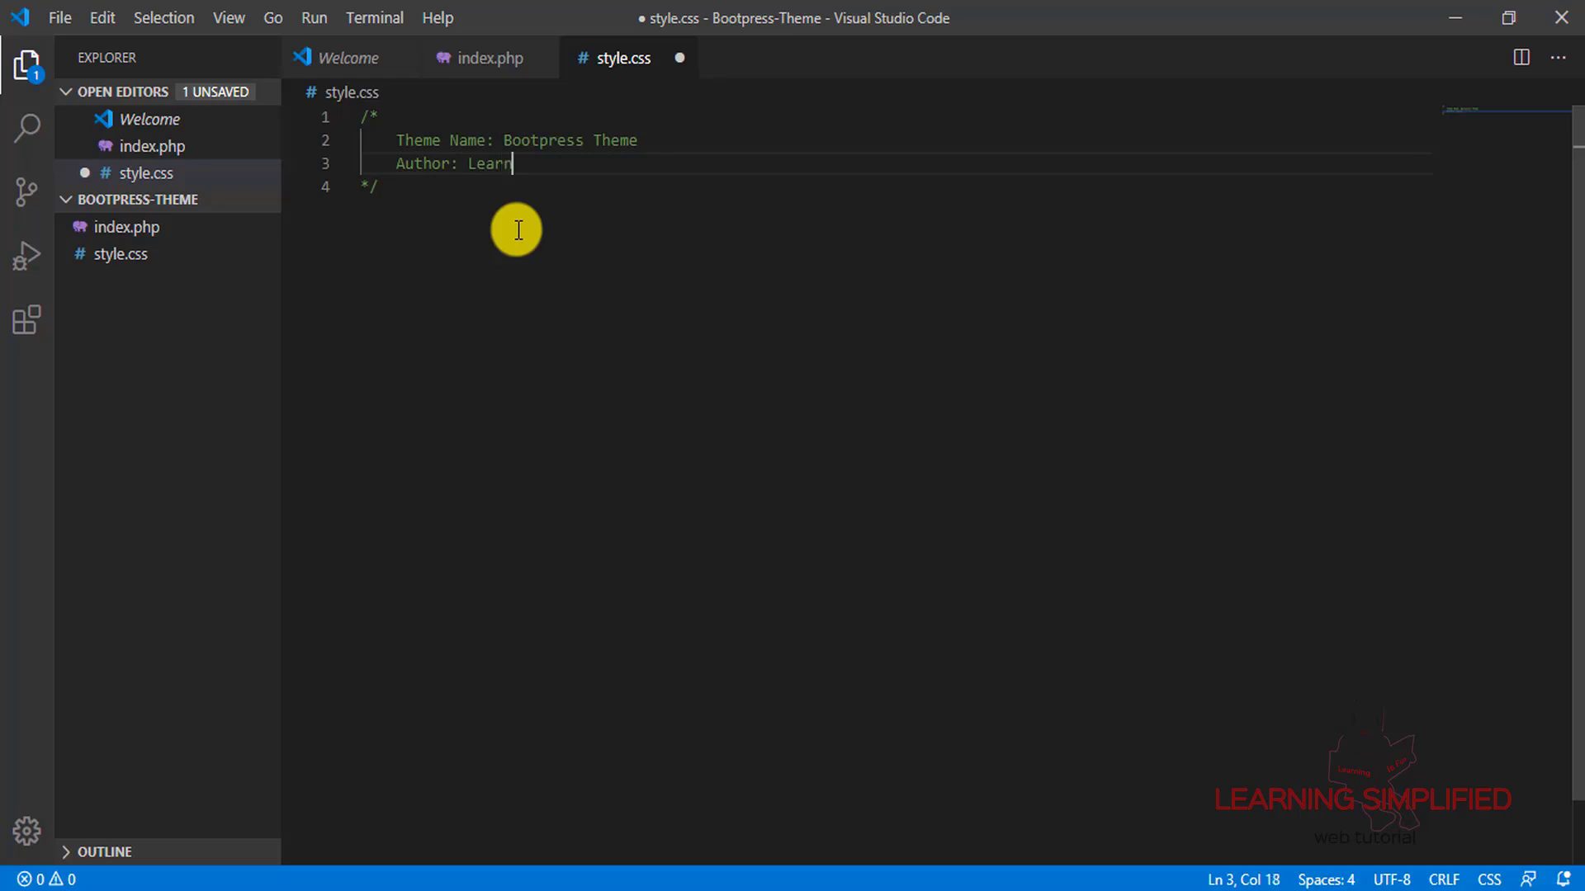
{"action": "type", "text": "ing Simplified"}
{"action": "key", "text": "Return"}
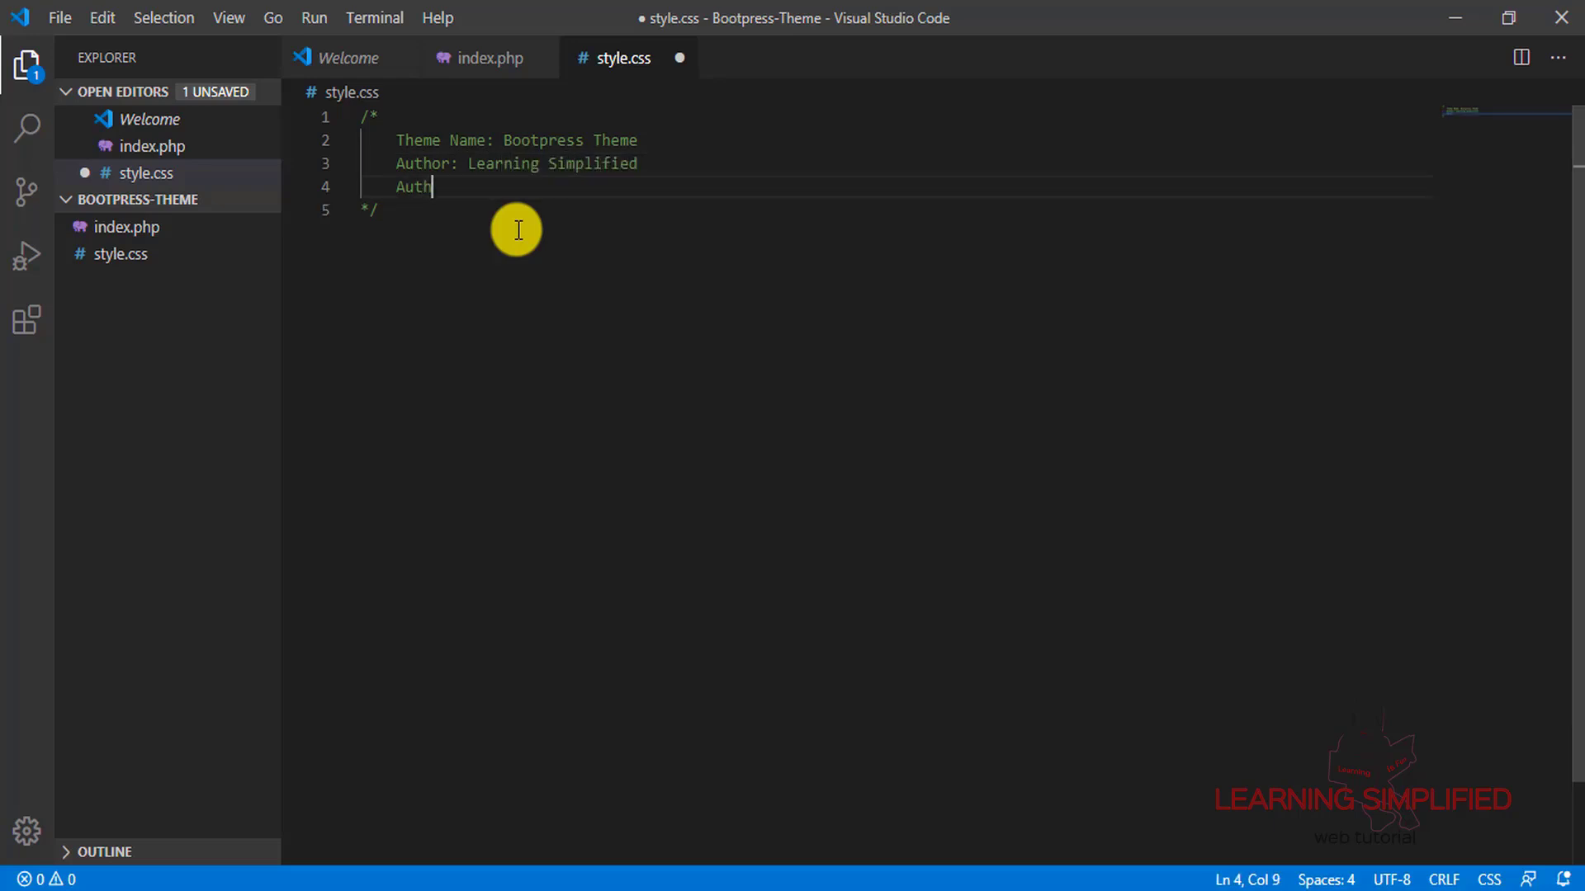
{"action": "type", "text": "Author URI: https://Yo"}
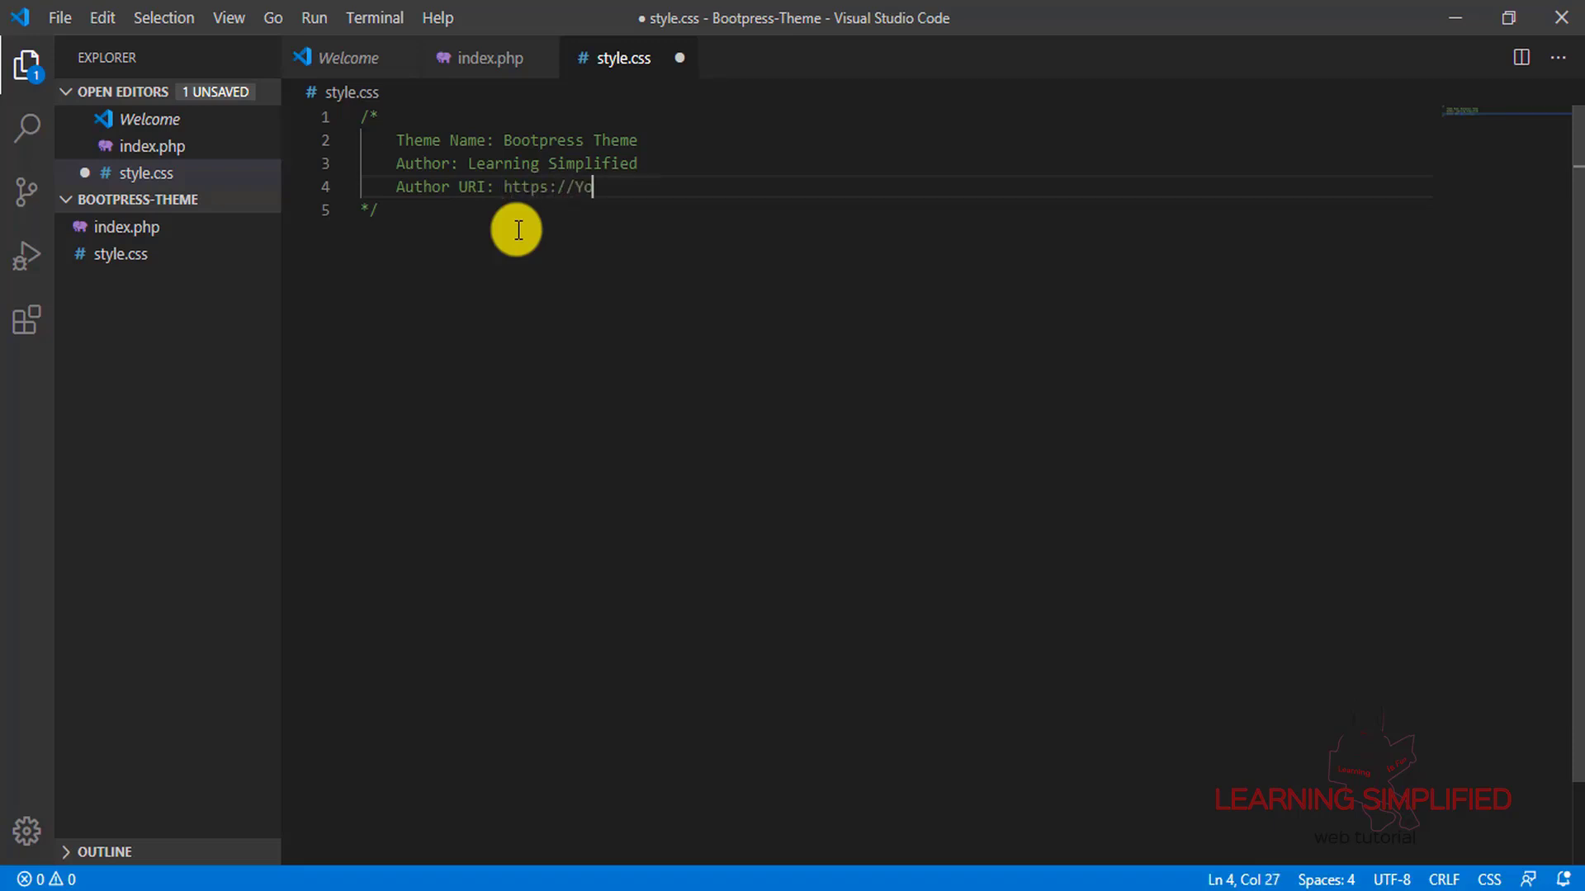
{"action": "type", "text": "urlinkcomes"}
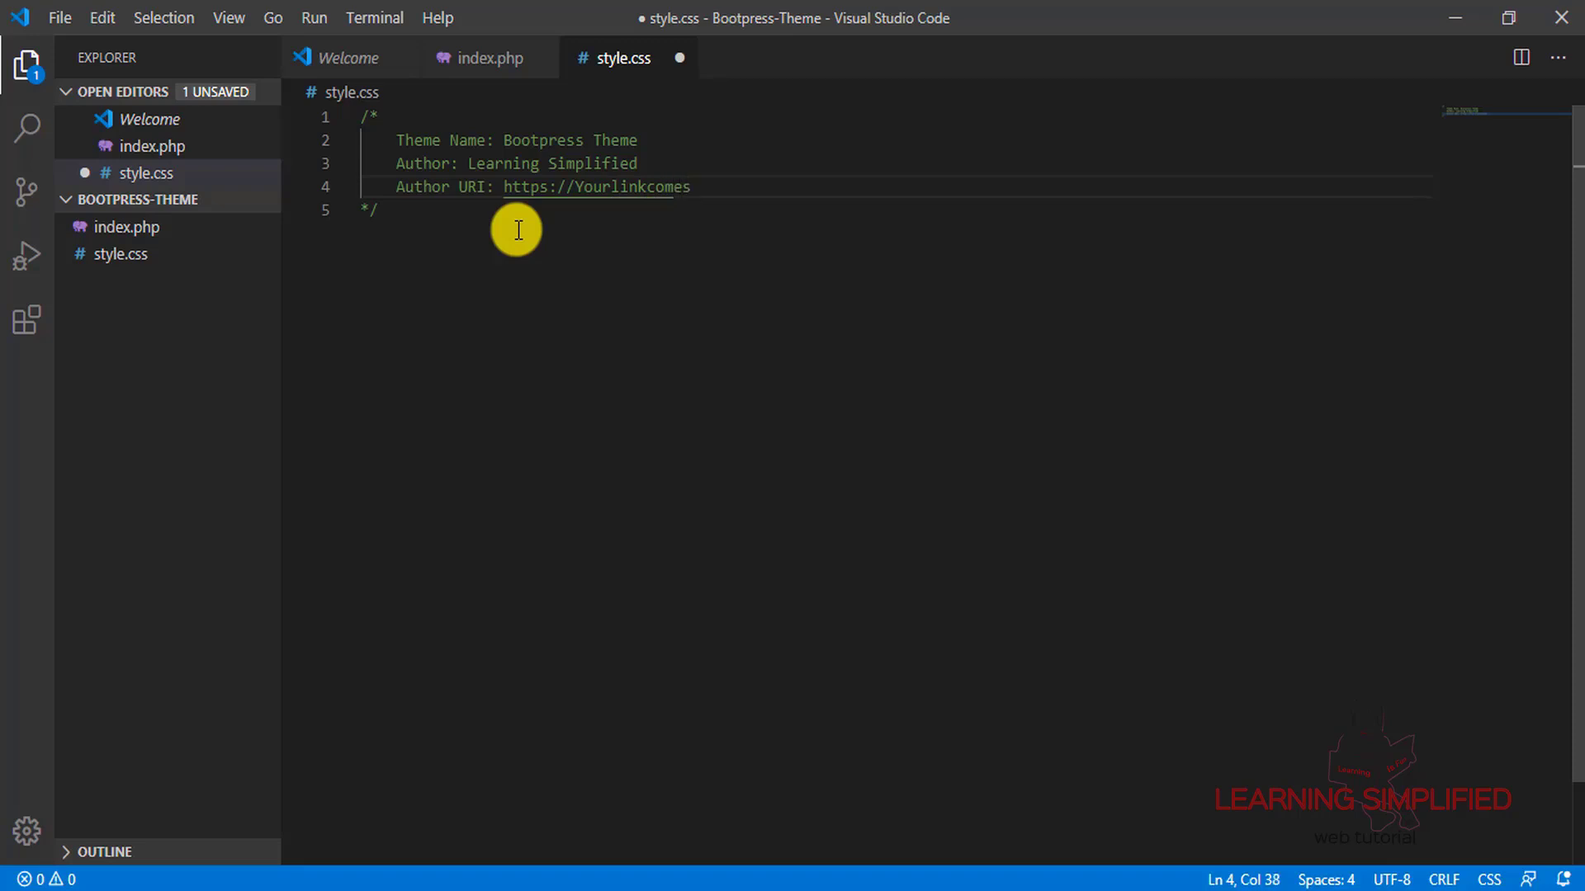
{"action": "type", "text": "here.com"}
{"action": "key", "text": "Return"}
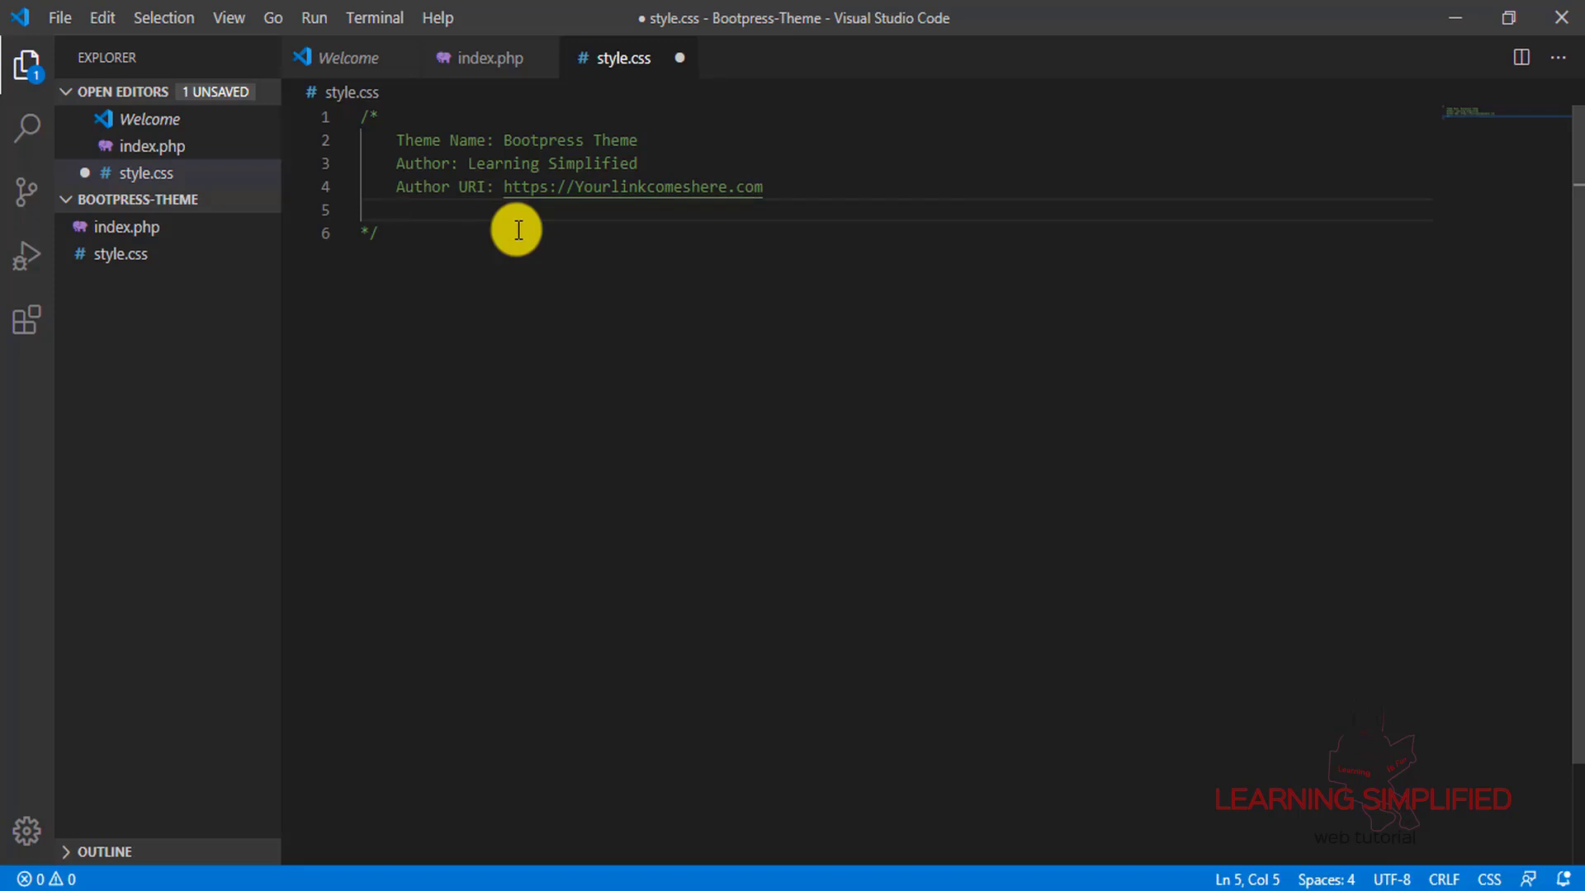
- Add "version: 1.0" and "Tags: WordPress, Bootstrap, Integrate Bootstrap4 into WordPress 5.3.2, html and css, learn Wordpress, tutorial for wordpress" to the header comment
{"action": "type", "text": "version: 1.0"}
{"action": "key", "text": "Return"}
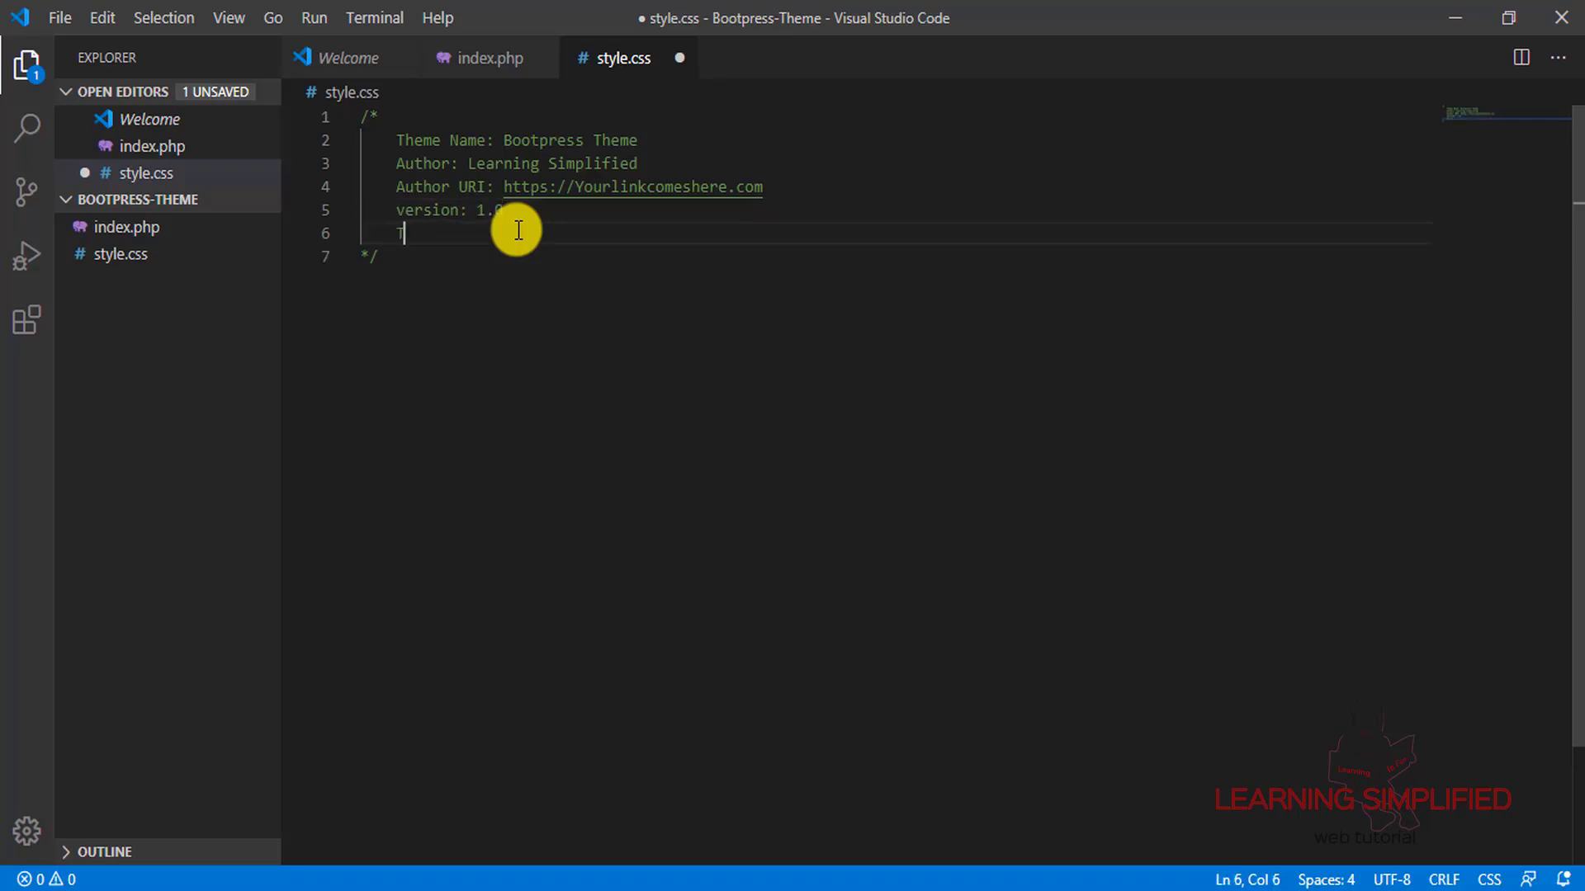
{"action": "type", "text": "Tags: WordPress"}
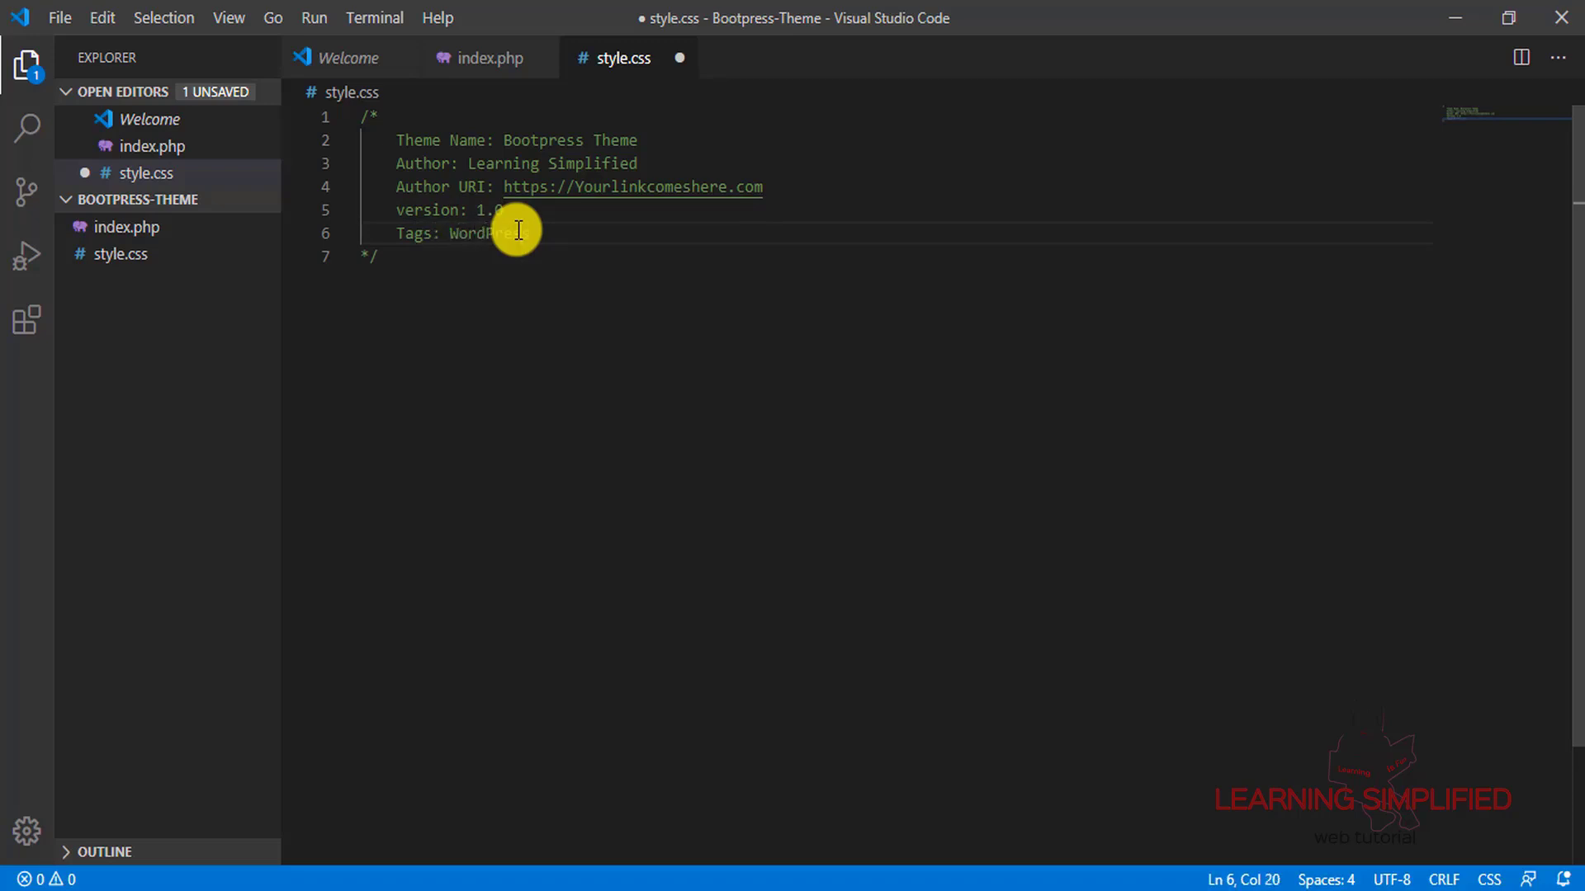
{"action": "type", "text": ", Bootstrap, Integrate B"}
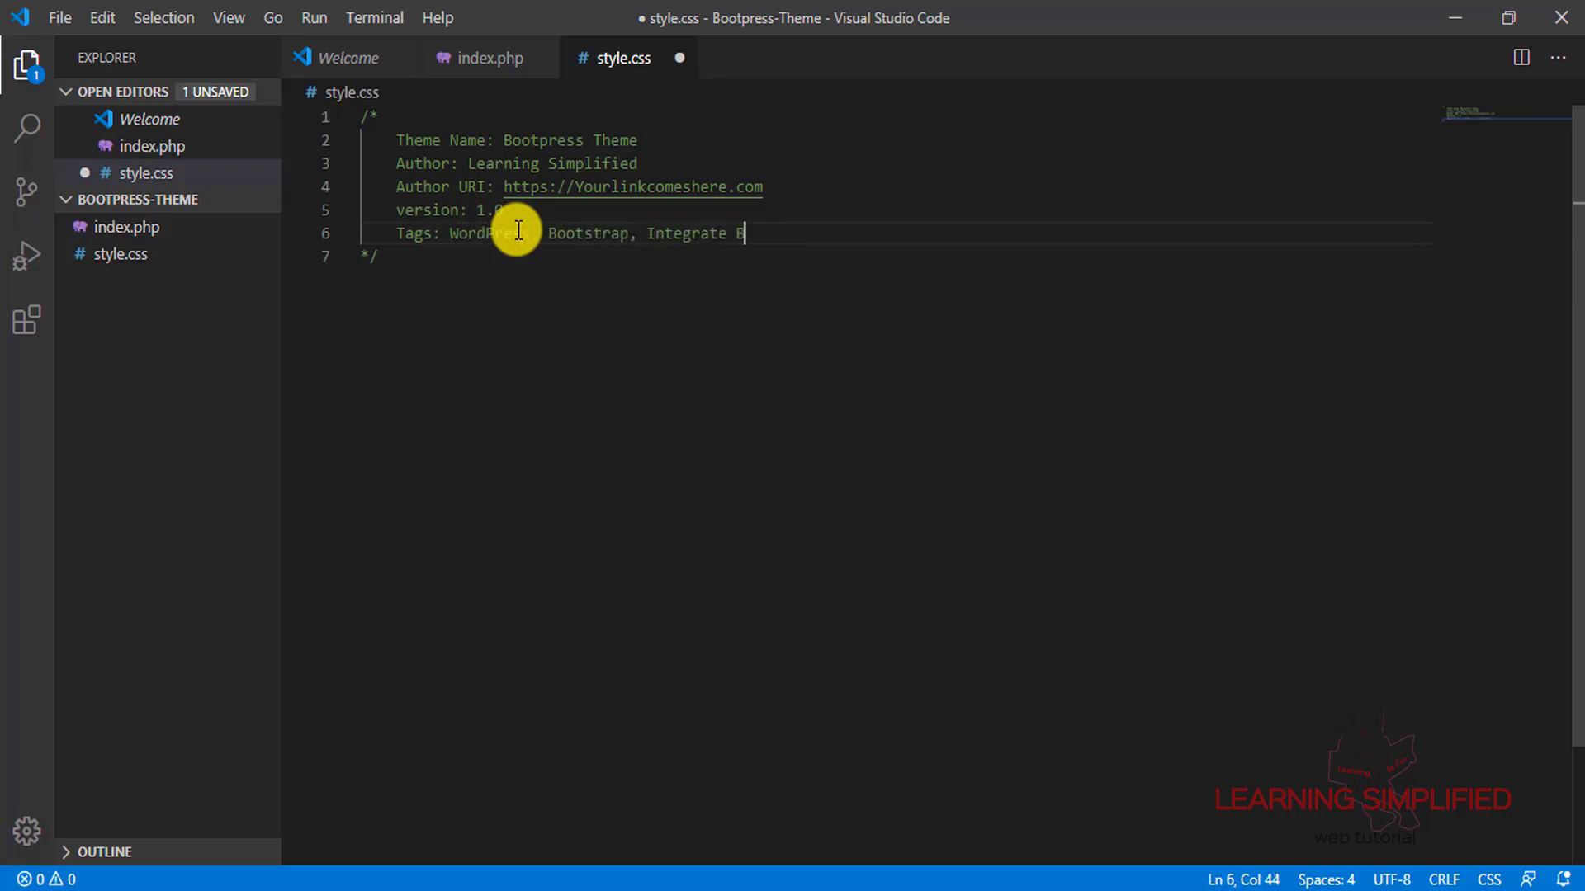
{"action": "type", "text": "ootstrap4 into WordPress 5.3.2,"}
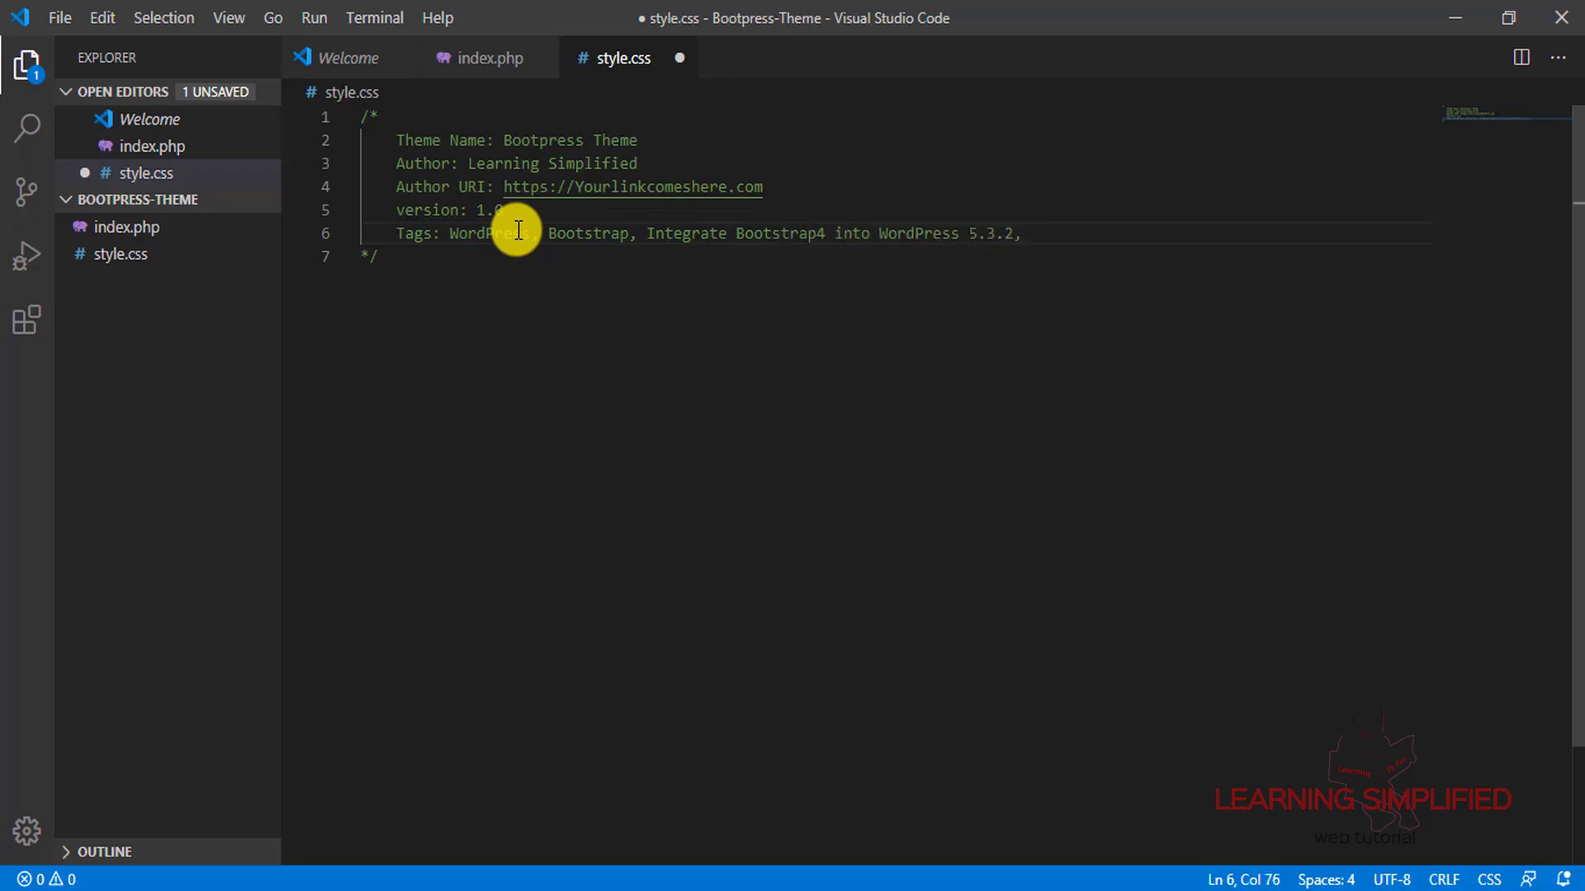
{"action": "type", "text": " html and css, learn Wordpress,"}
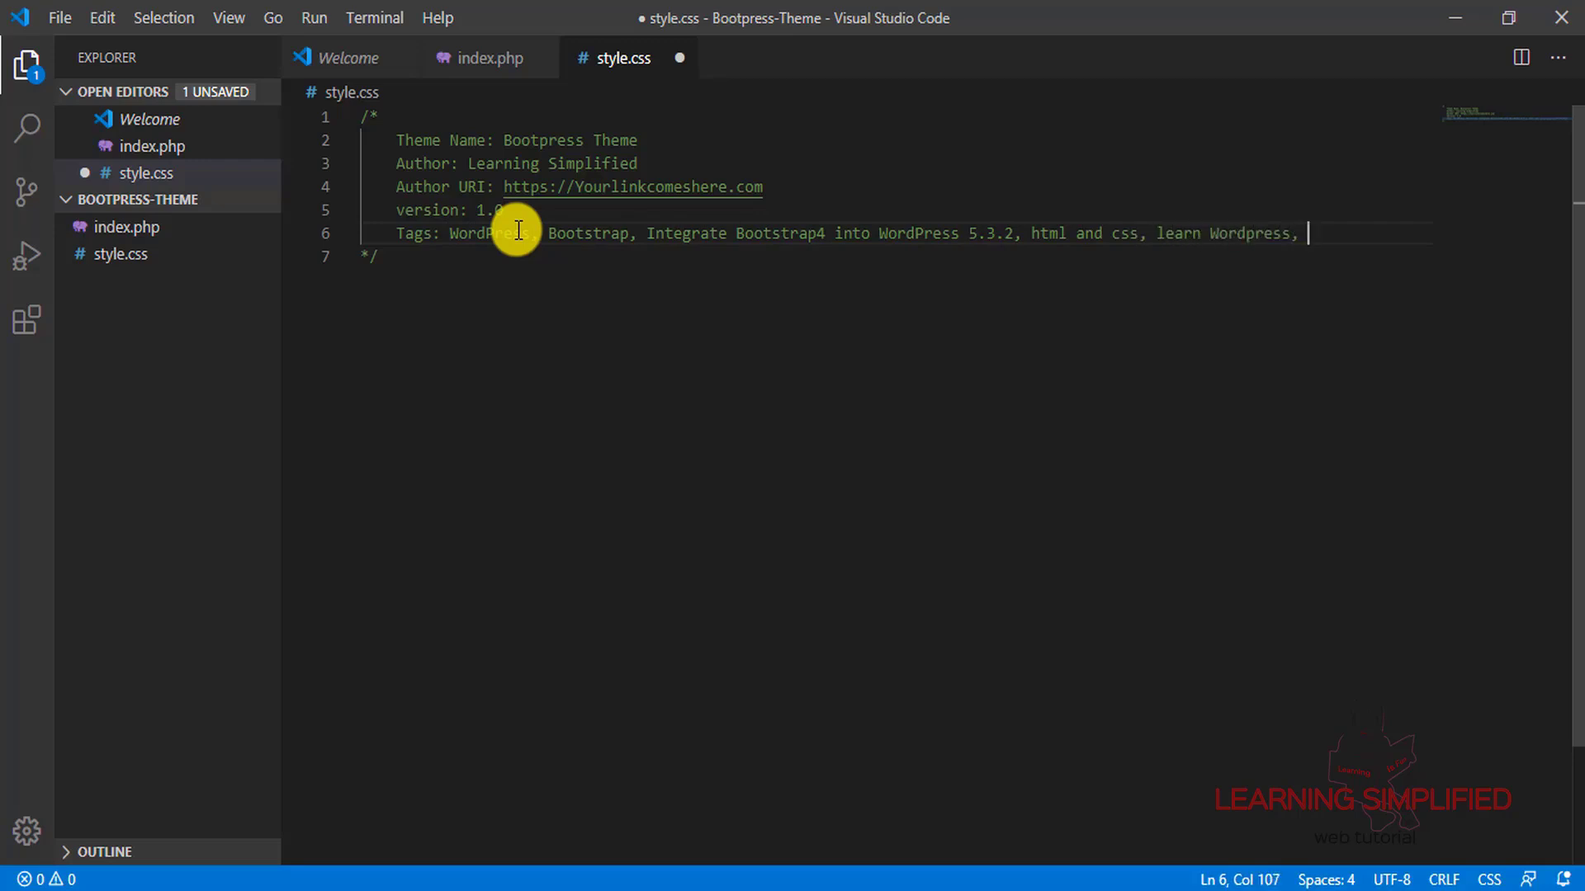
{"action": "type", "text": "tutorial for wordpr"}
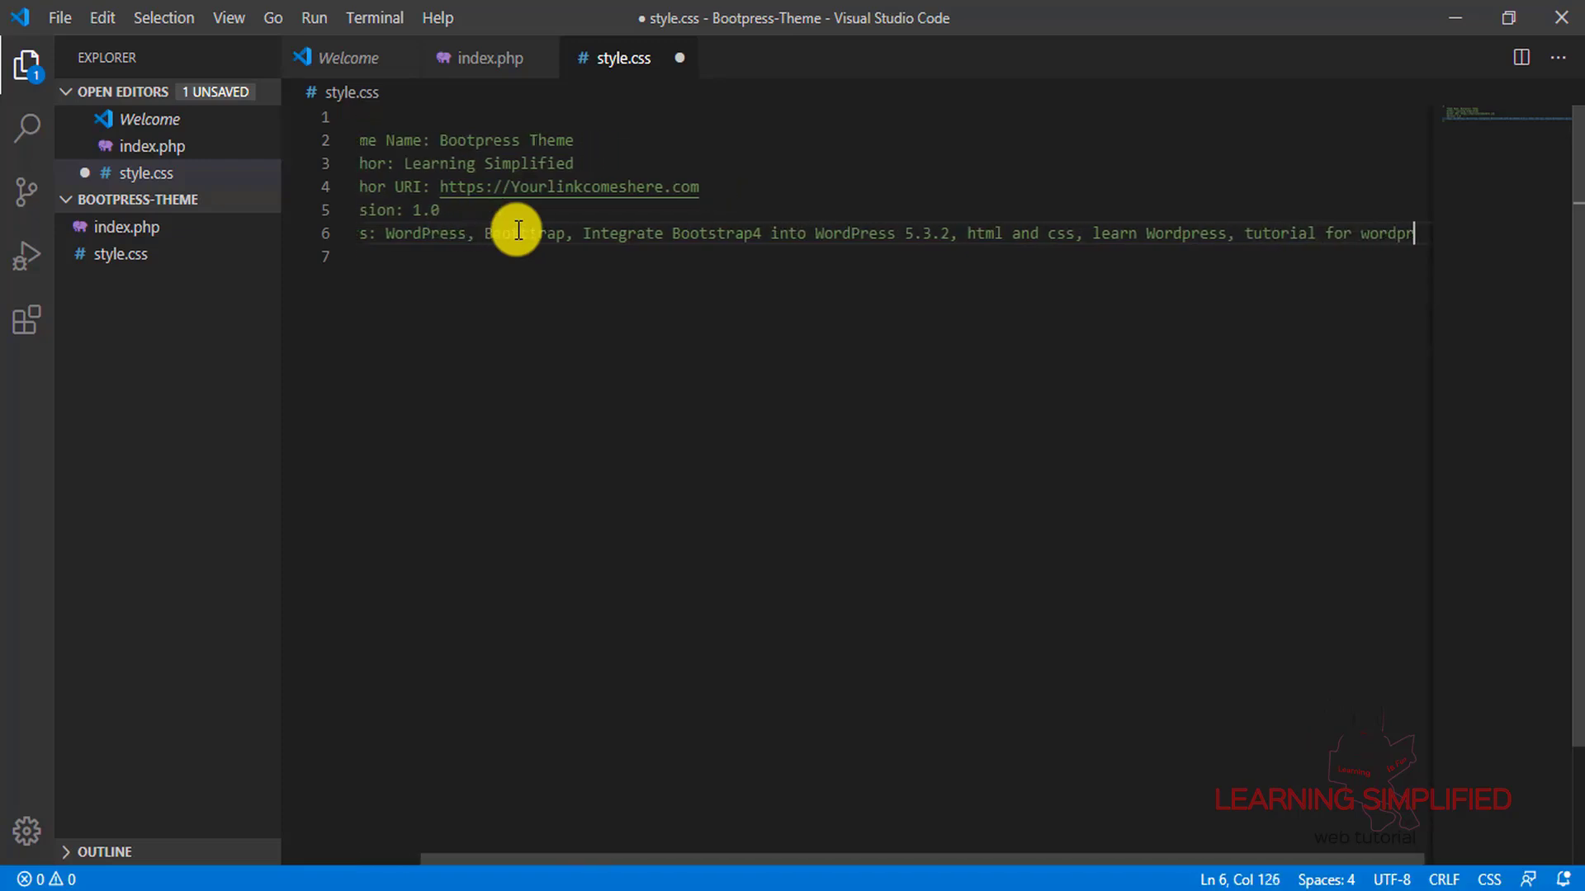
{"action": "type", "text": "ess"}
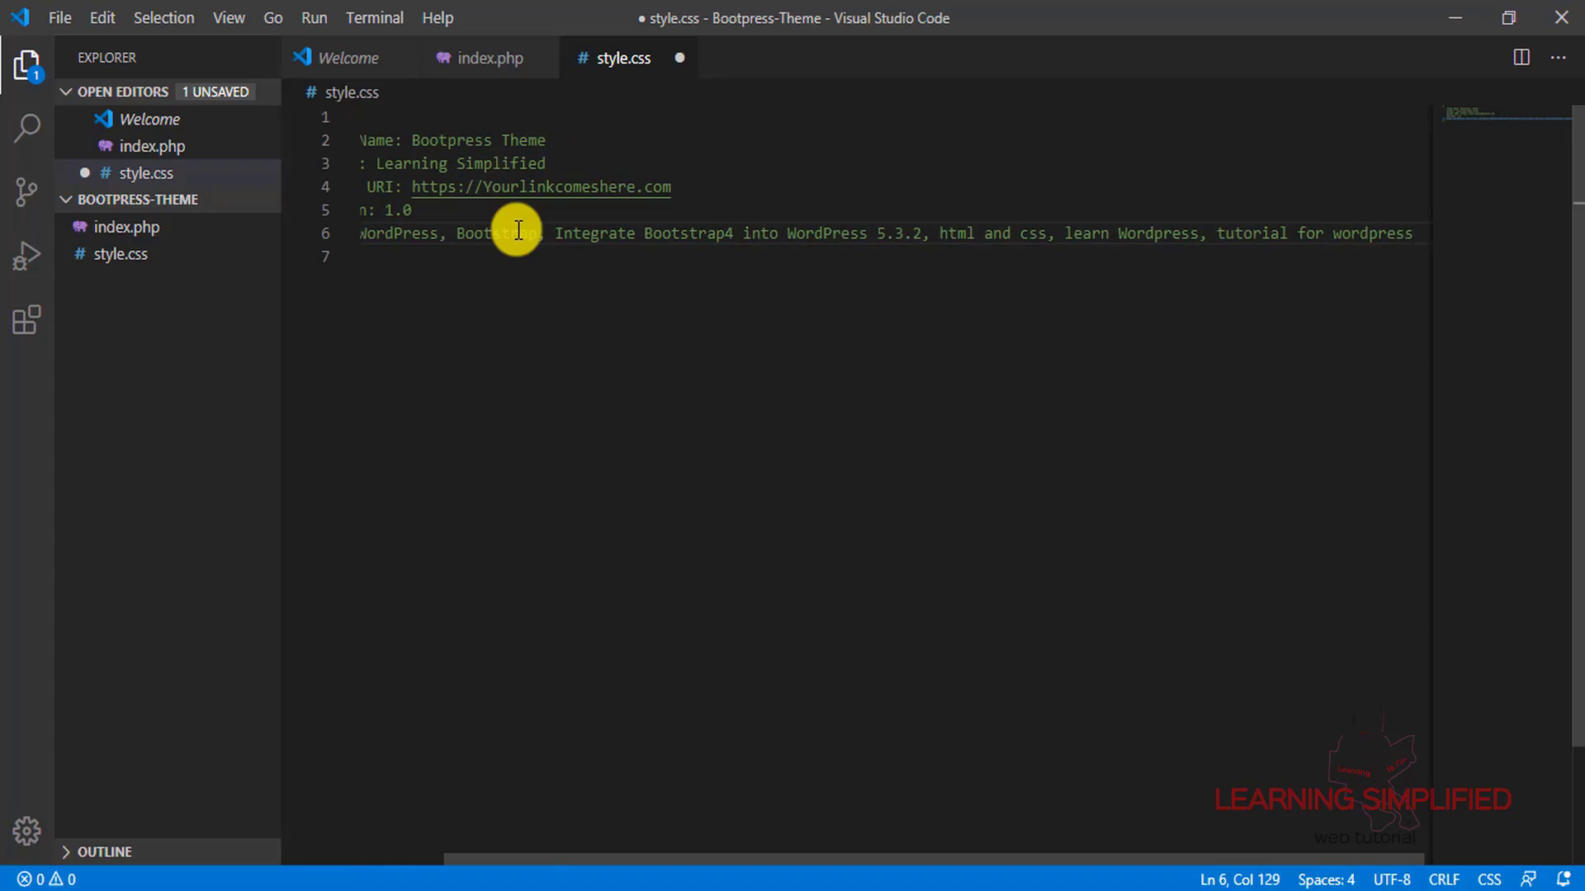
- Turn on word wrap in the editor and save style.css
{"action": "left_click", "coordinate": [225, 16]}
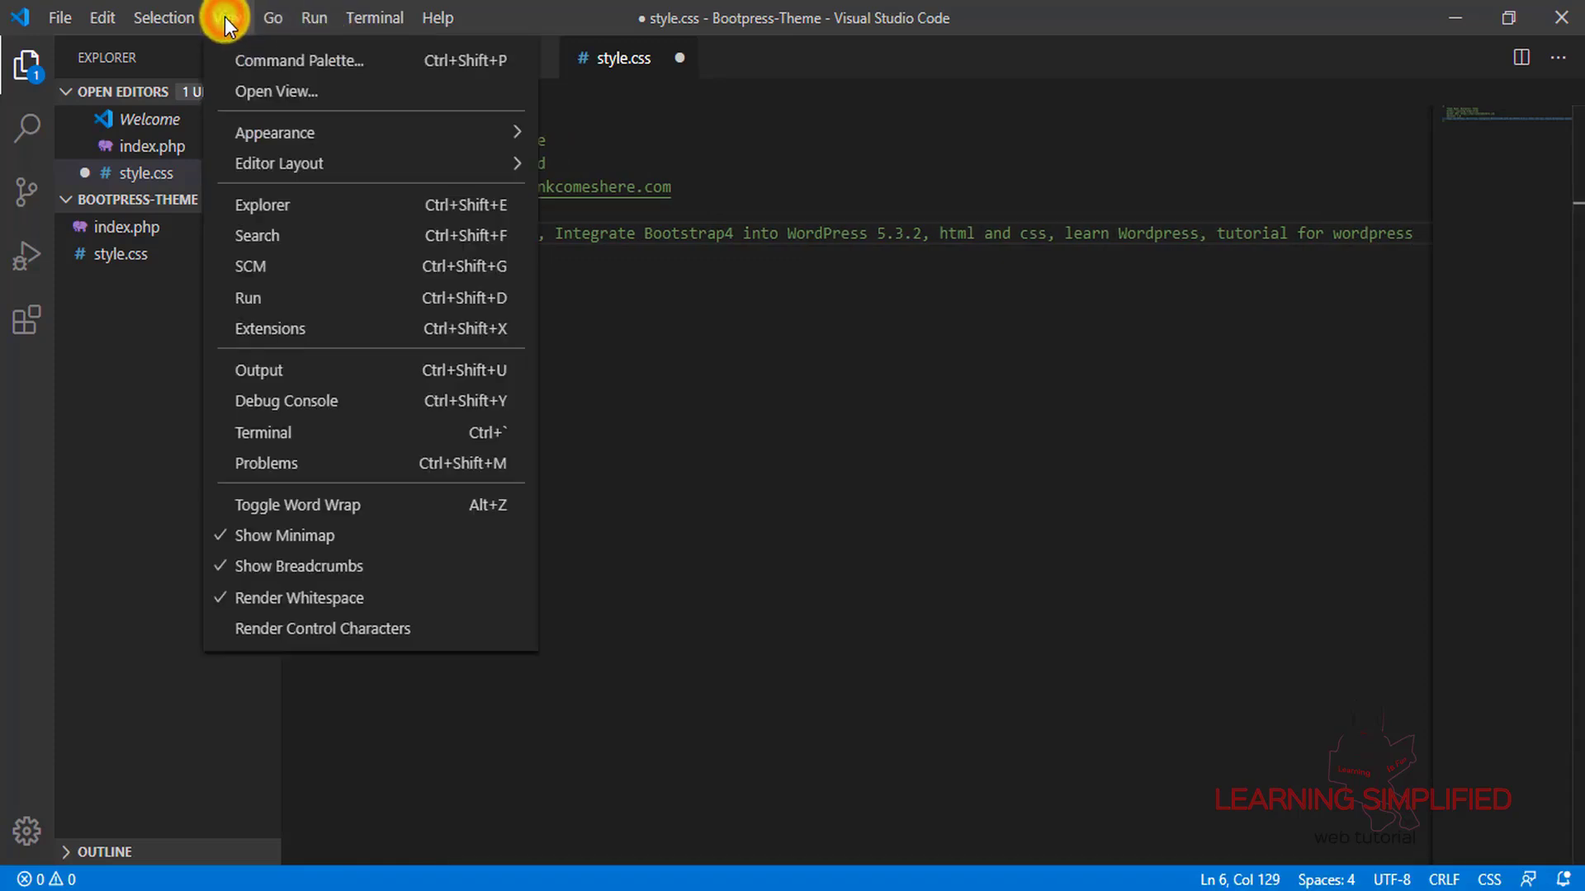
{"action": "left_click", "coordinate": [302, 503]}
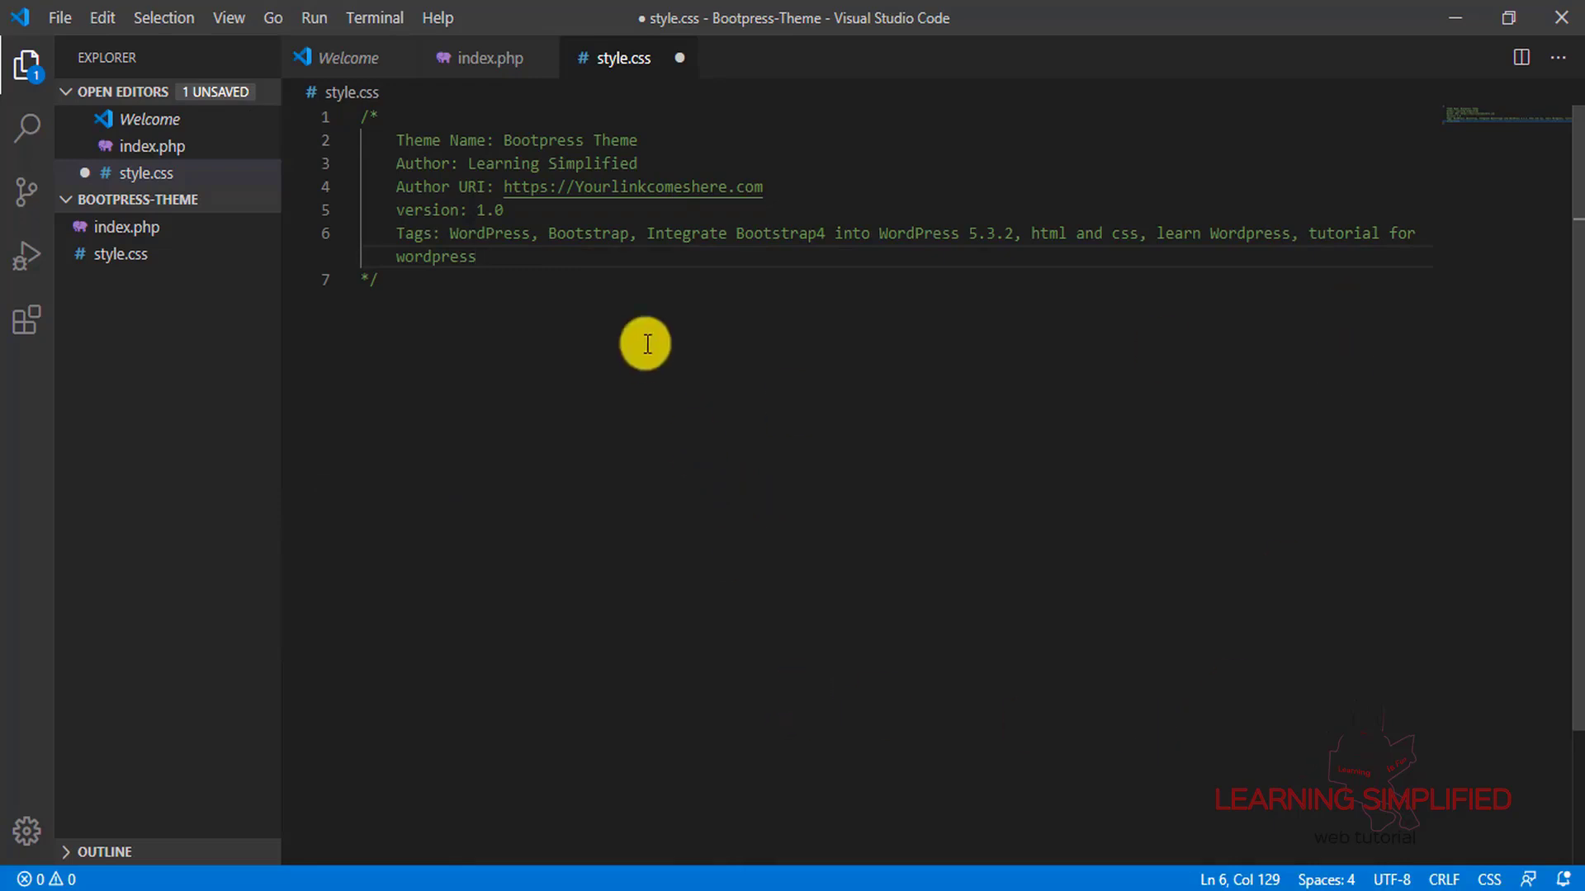
{"action": "key", "text": "ctrl+s"}
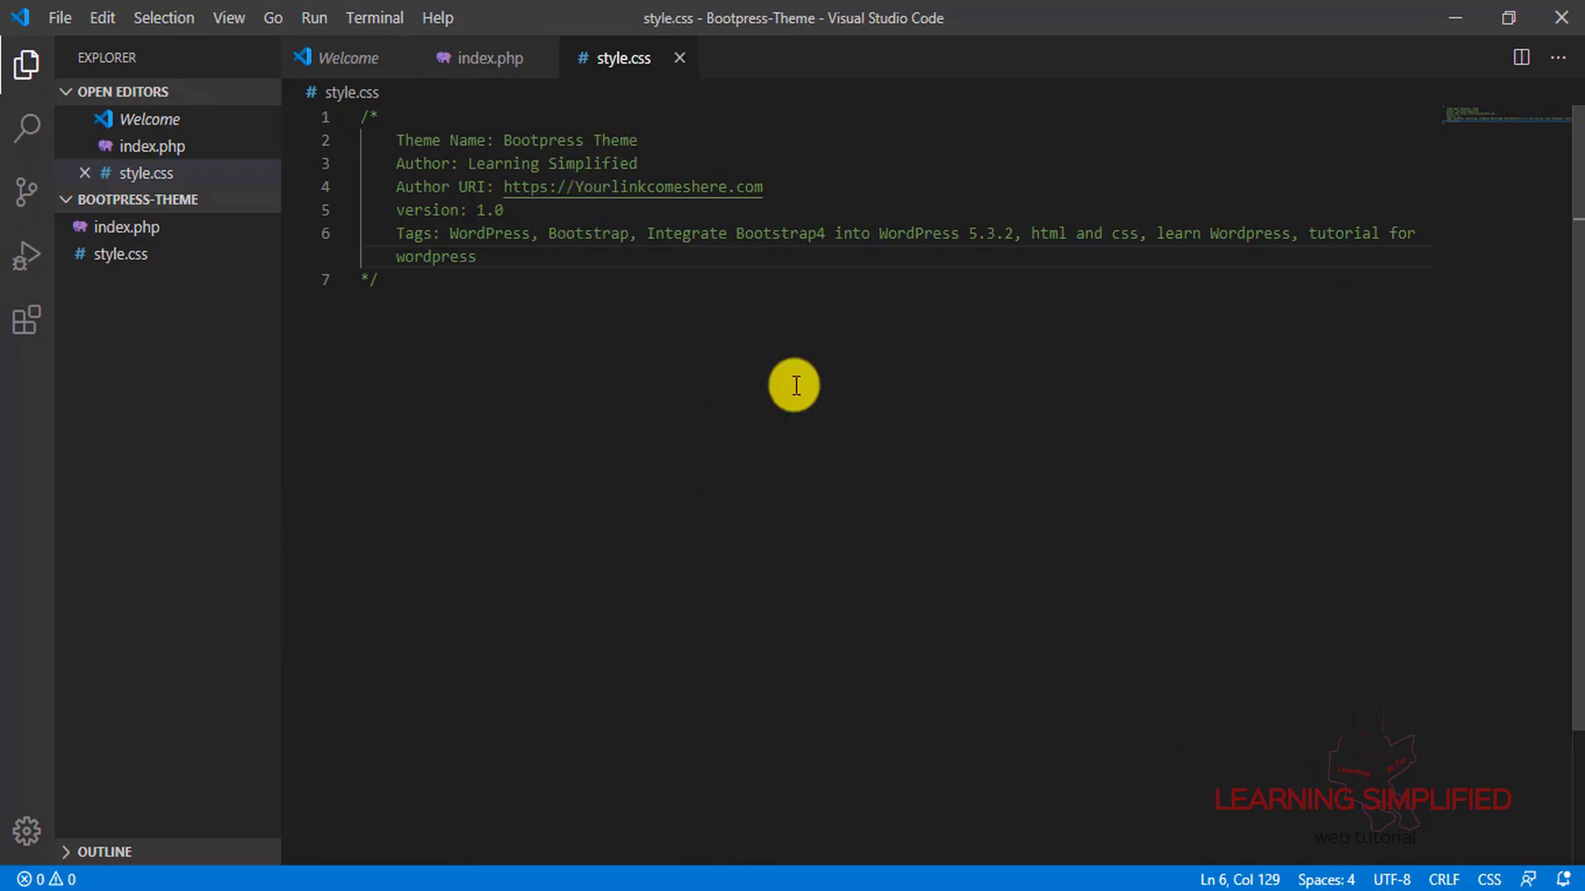
- Add the header line "Description: This is a beginner's tutorial guide to build up your own code in wordpress; a sneek peak in coding up your own theme."
{"action": "key", "text": "Return"}
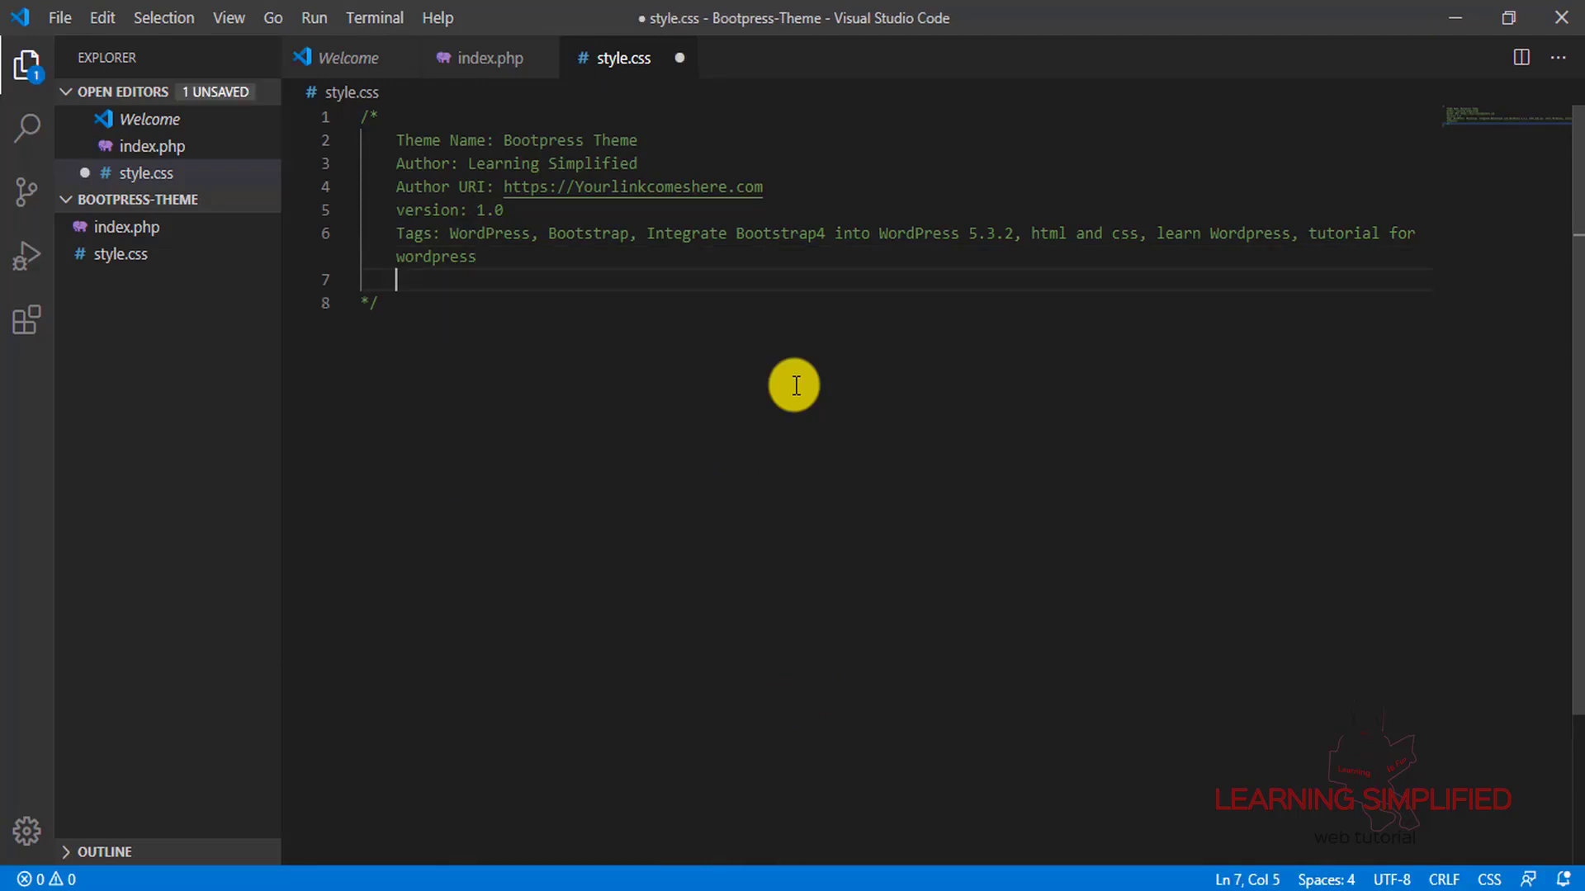
{"action": "type", "text": "Description: This is a "}
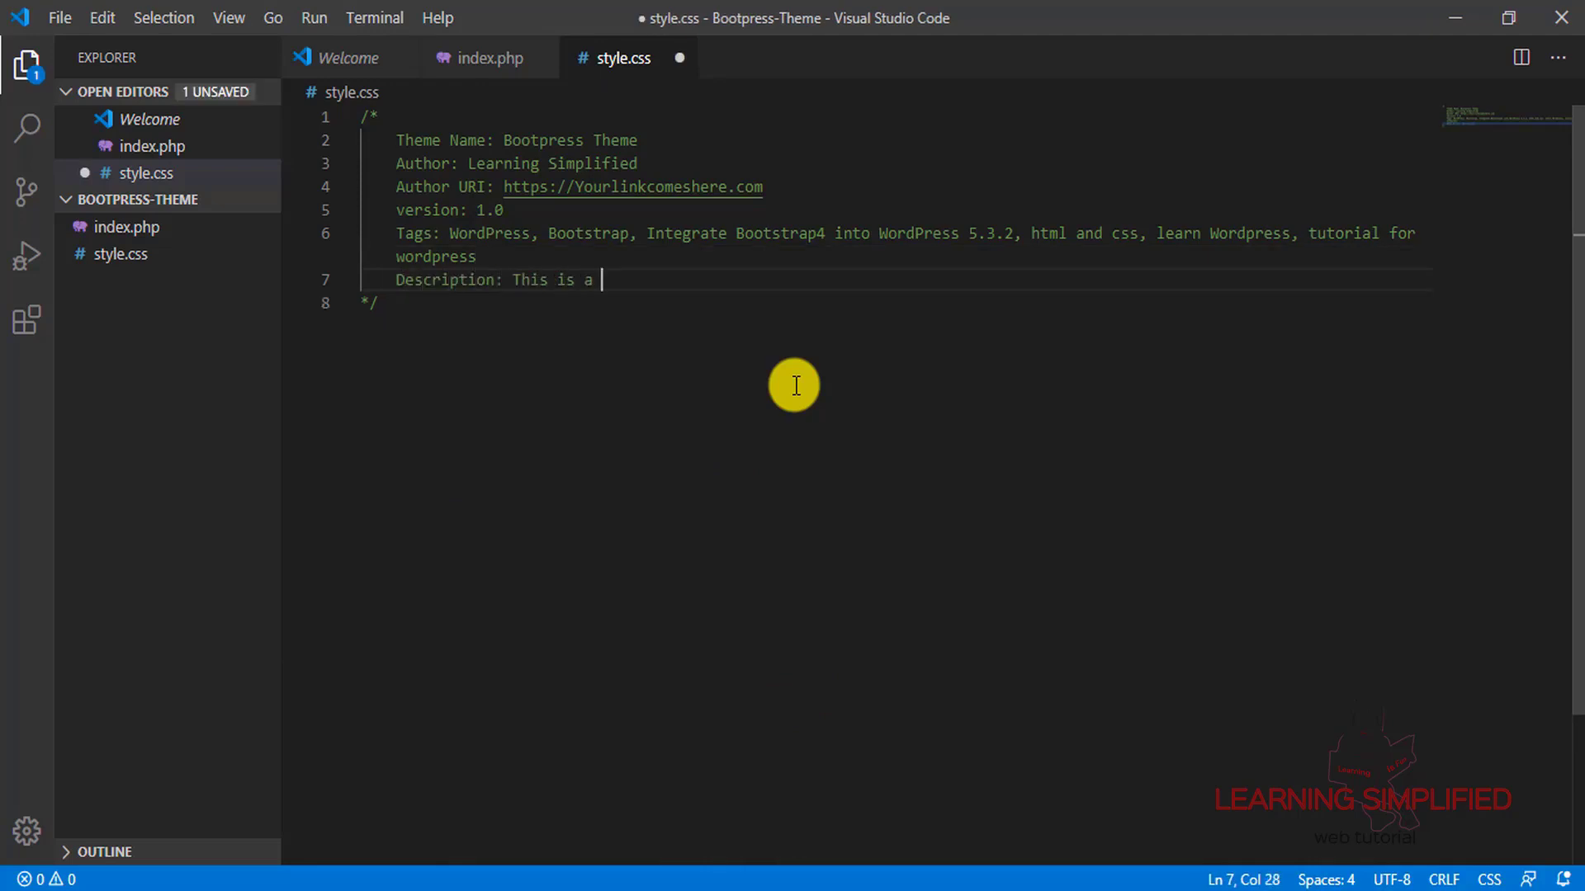
{"action": "type", "text": "beginner's tutorial in w"}
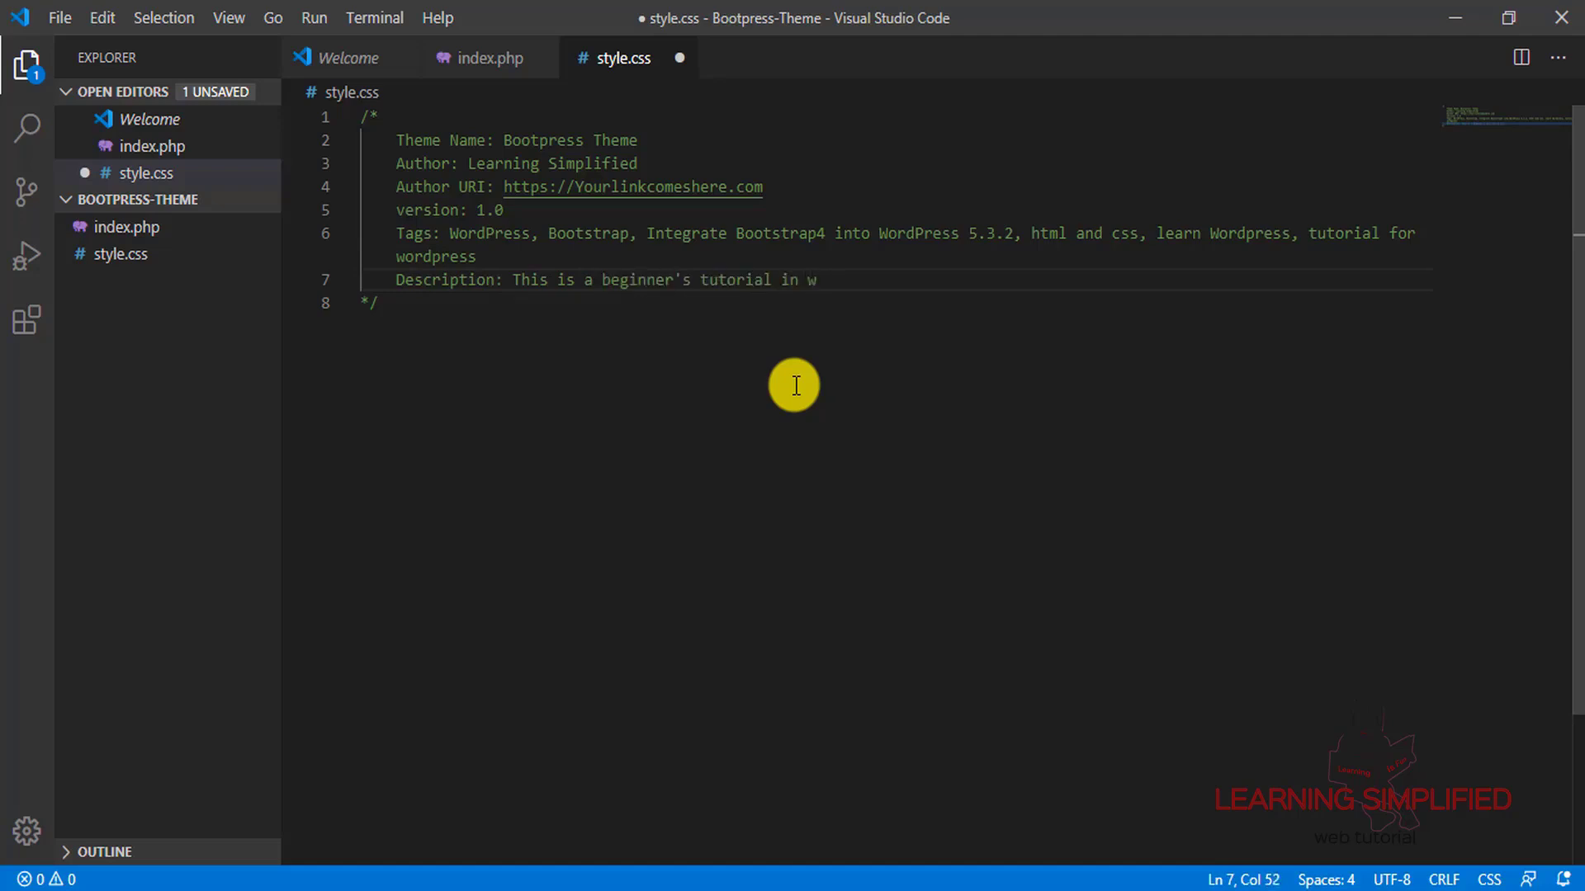
{"action": "key", "text": "BackSpace"}
{"action": "key", "text": "BackSpace"}
{"action": "key", "text": "BackSpace"}
{"action": "key", "text": "BackSpace"}
{"action": "type", "text": "guide to build up your own code in wordpress; a sneek pea"}
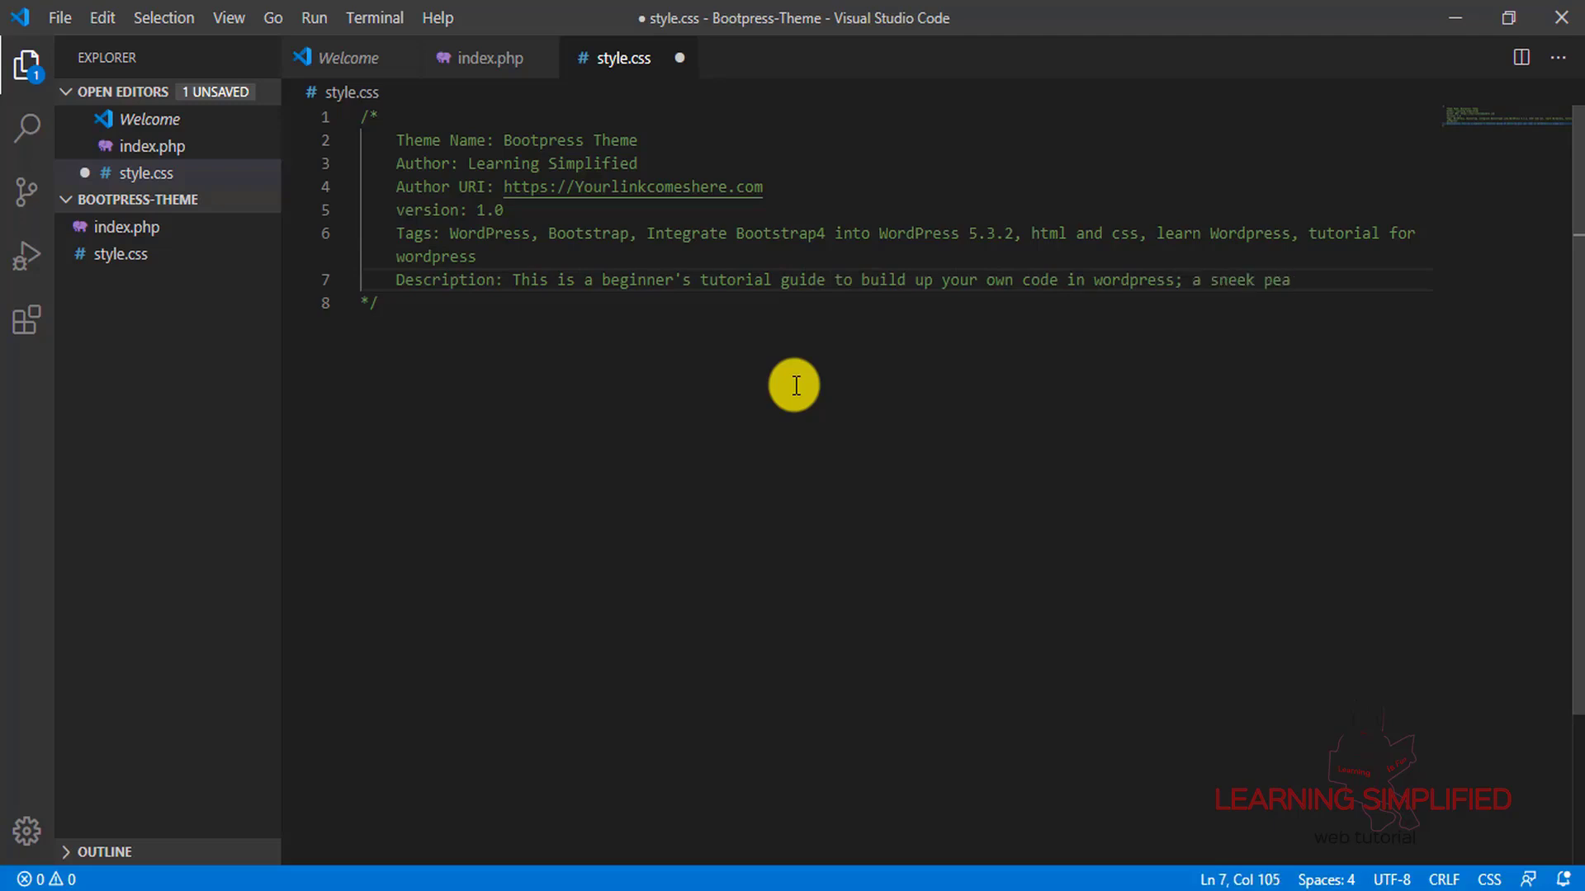
{"action": "type", "text": "k in coding up your own theme. "}
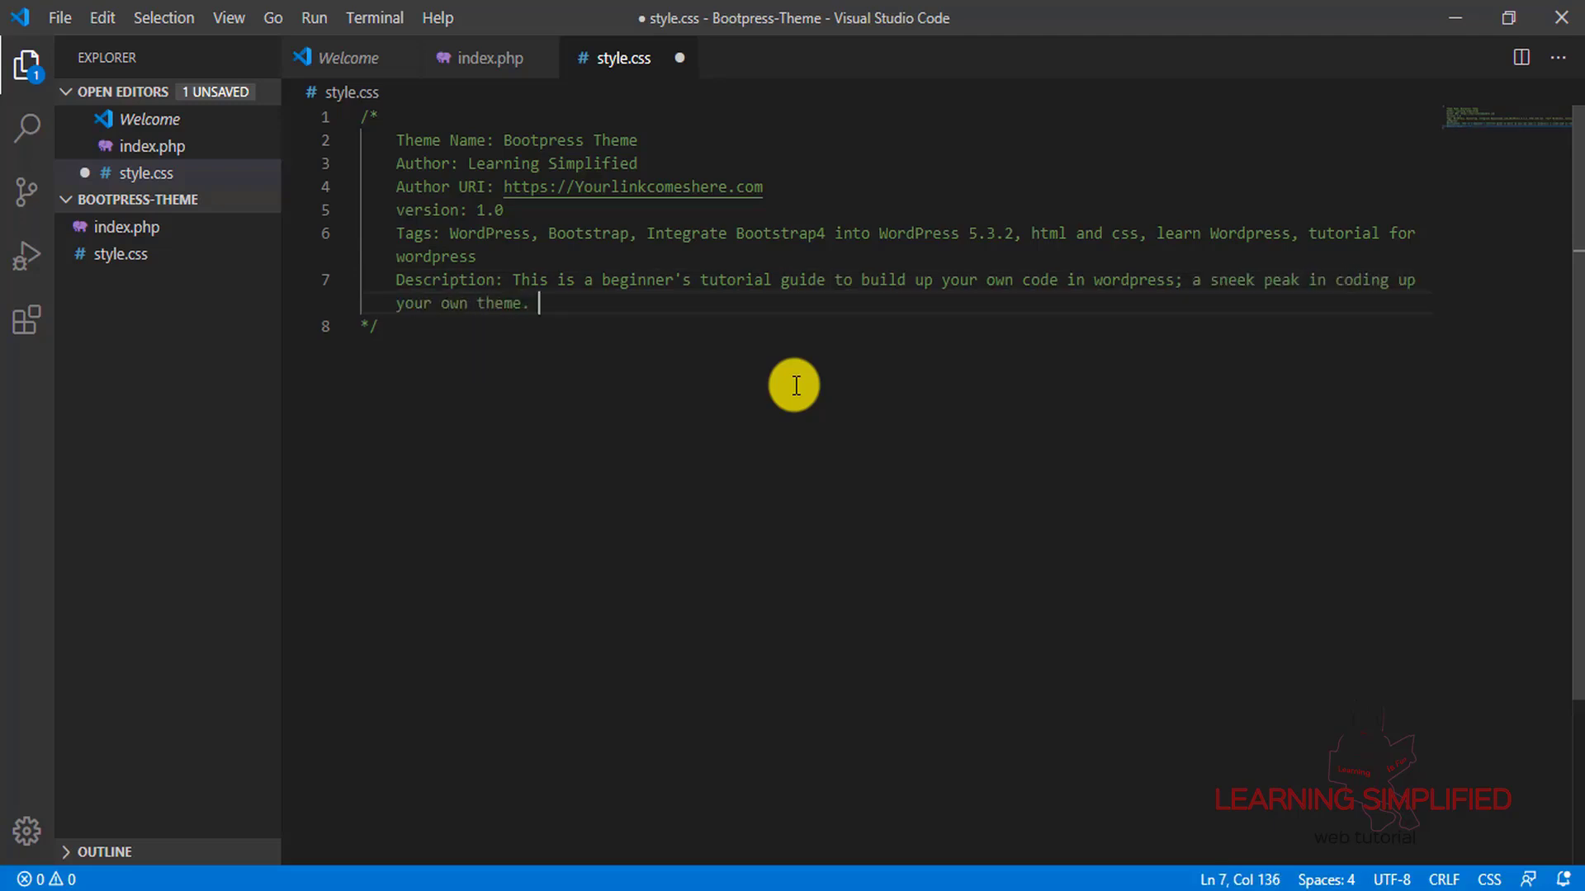
- Append "Let's integrate bootstrap with wordpress" to the description in the header comment and save style.css
{"action": "type", "text": "Let's integrate bootstrap with wordpress,."}
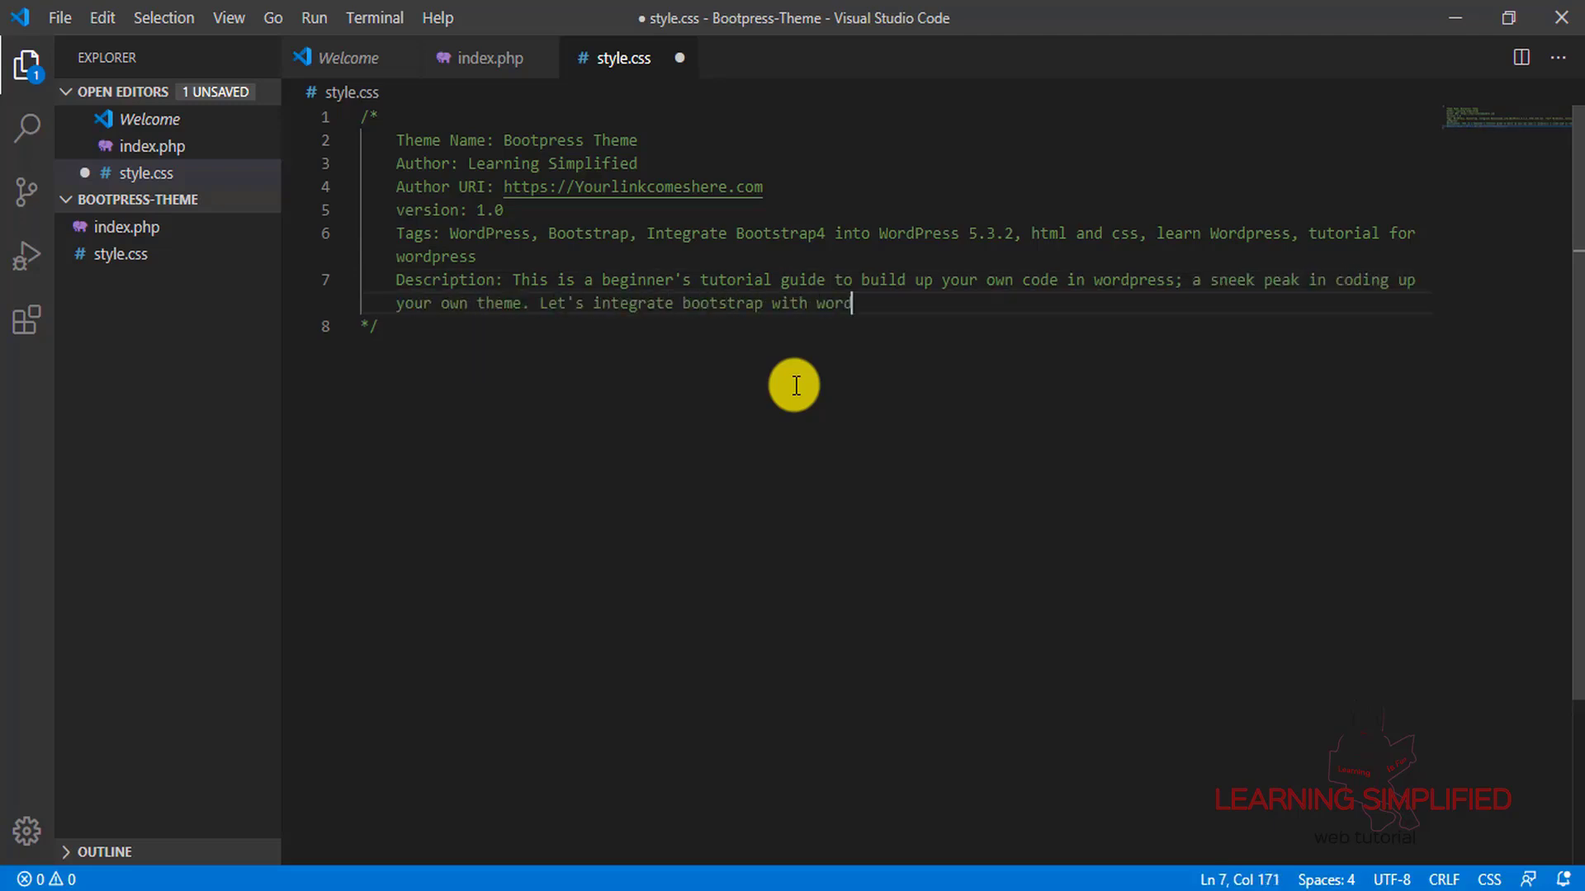
{"action": "key", "text": "BackSpace"}
{"action": "key", "text": "BackSpace"}
{"action": "key", "text": "ctrl+s"}
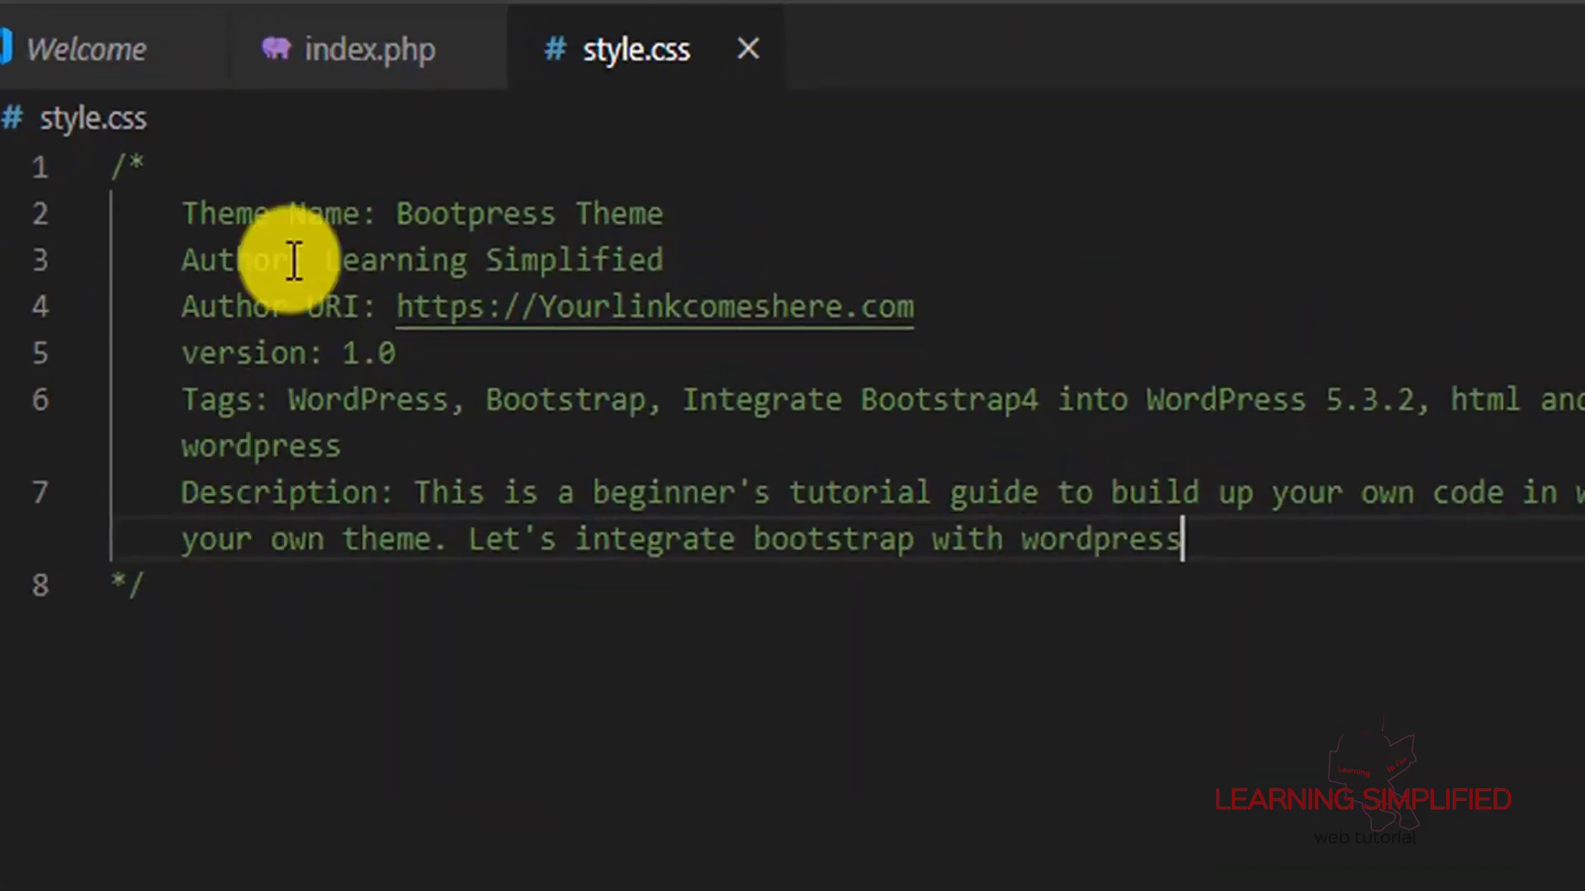
- Review the theme name, author, author URI, version, tags and description fields of the style.css header comment
{"action": "left_click_drag", "start_coordinate": [185, 214], "coordinate": [360, 217]}
{"action": "left_click_drag", "start_coordinate": [184, 258], "coordinate": [294, 266]}
{"action": "left_click_drag", "start_coordinate": [183, 307], "coordinate": [370, 312]}
{"action": "left_click", "coordinate": [301, 371]}
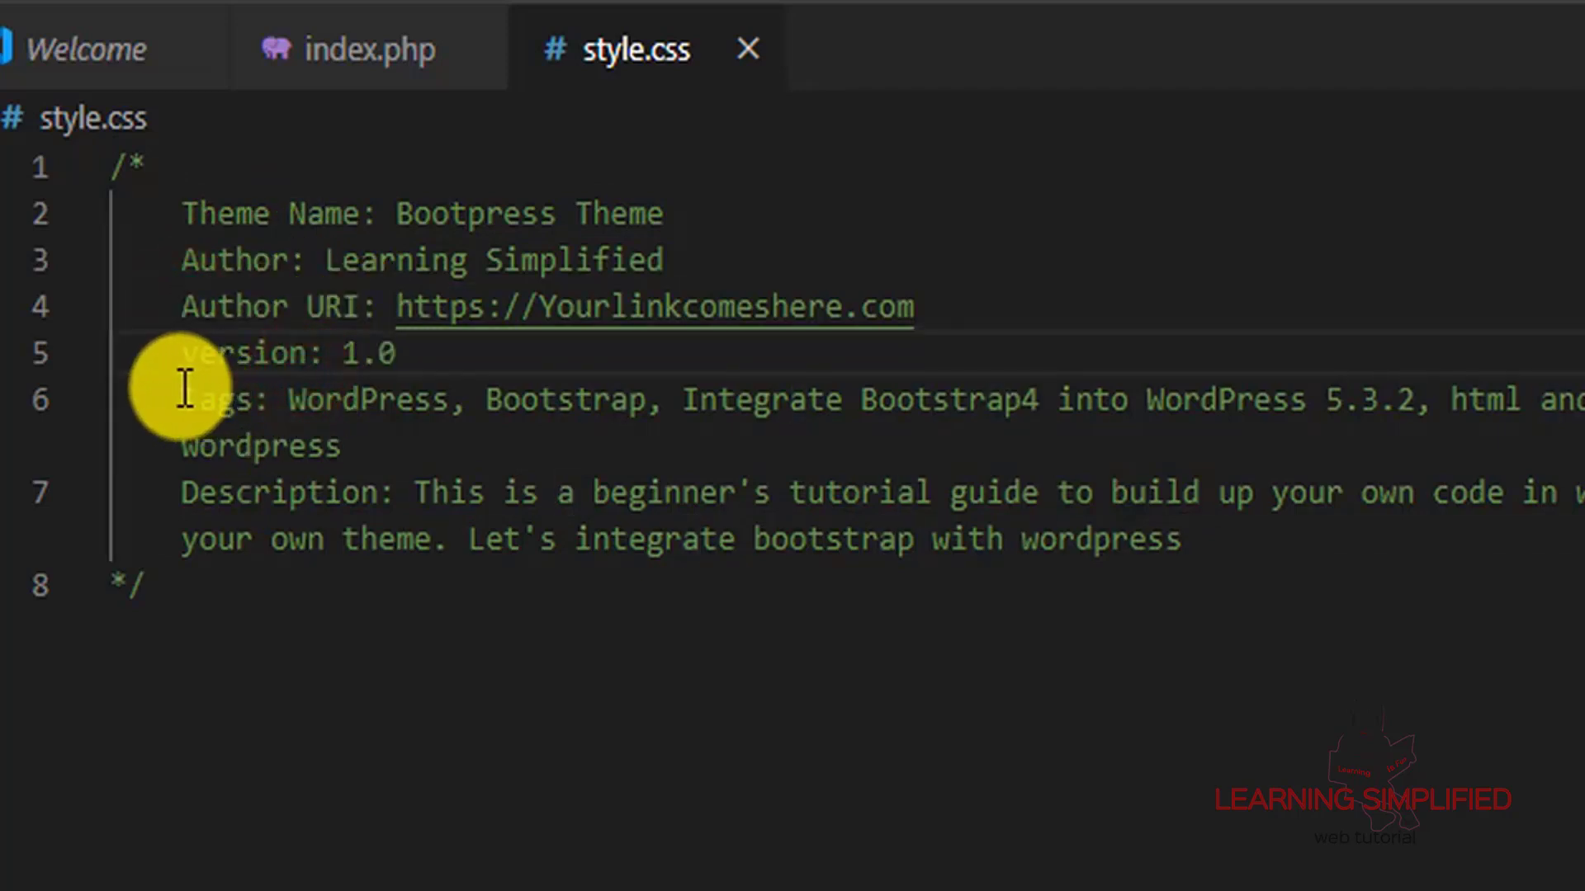
{"action": "left_click_drag", "start_coordinate": [181, 400], "coordinate": [270, 400]}
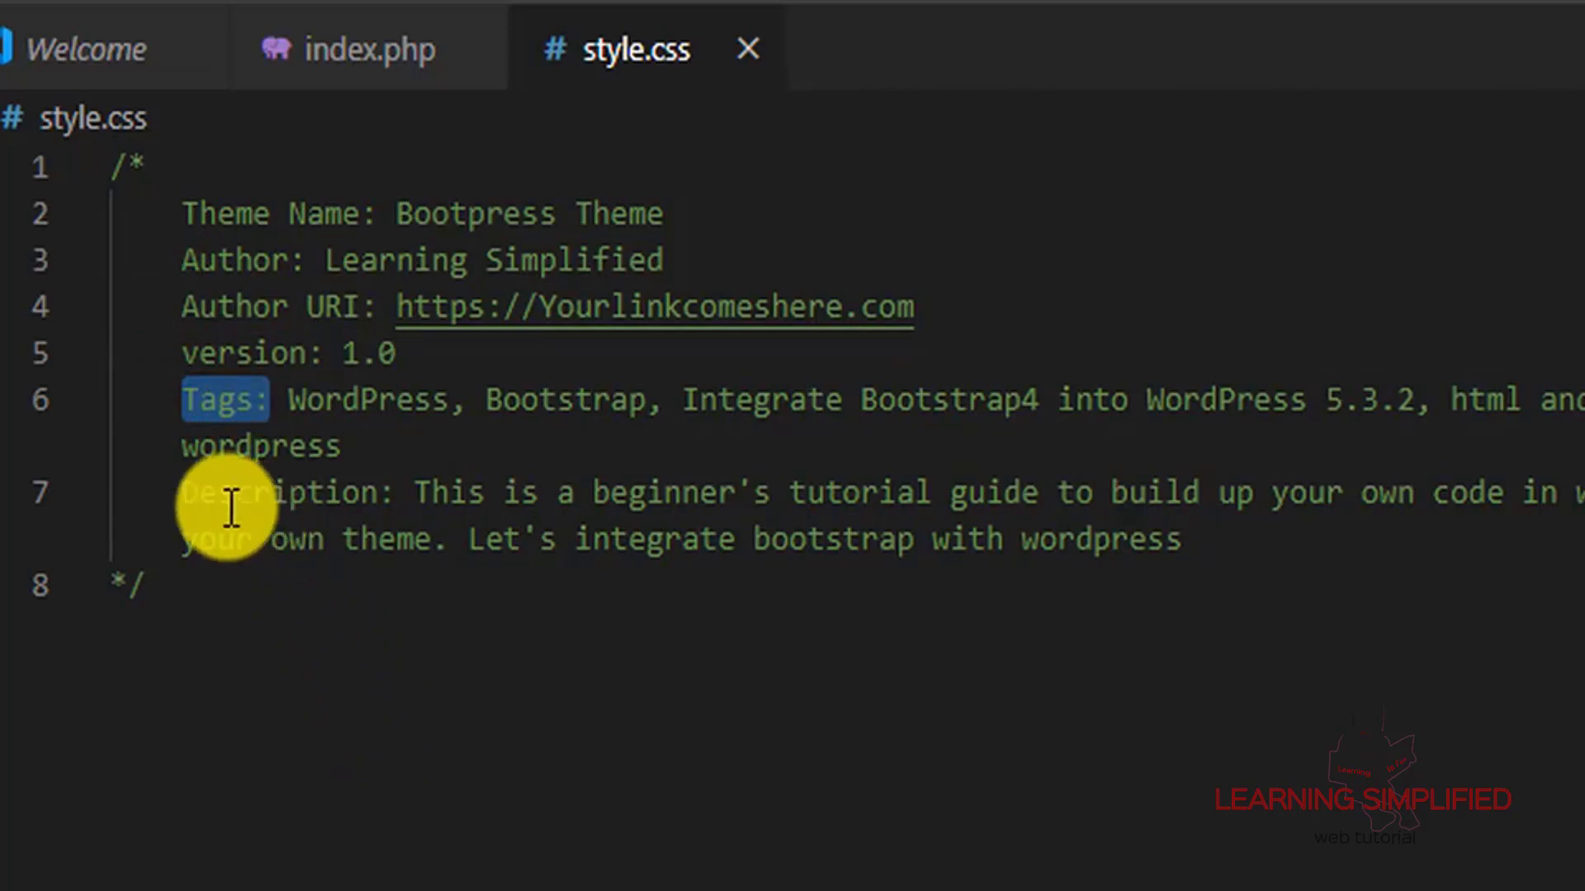
{"action": "left_click_drag", "start_coordinate": [182, 492], "coordinate": [389, 500]}
{"action": "left_click", "coordinate": [1220, 532]}
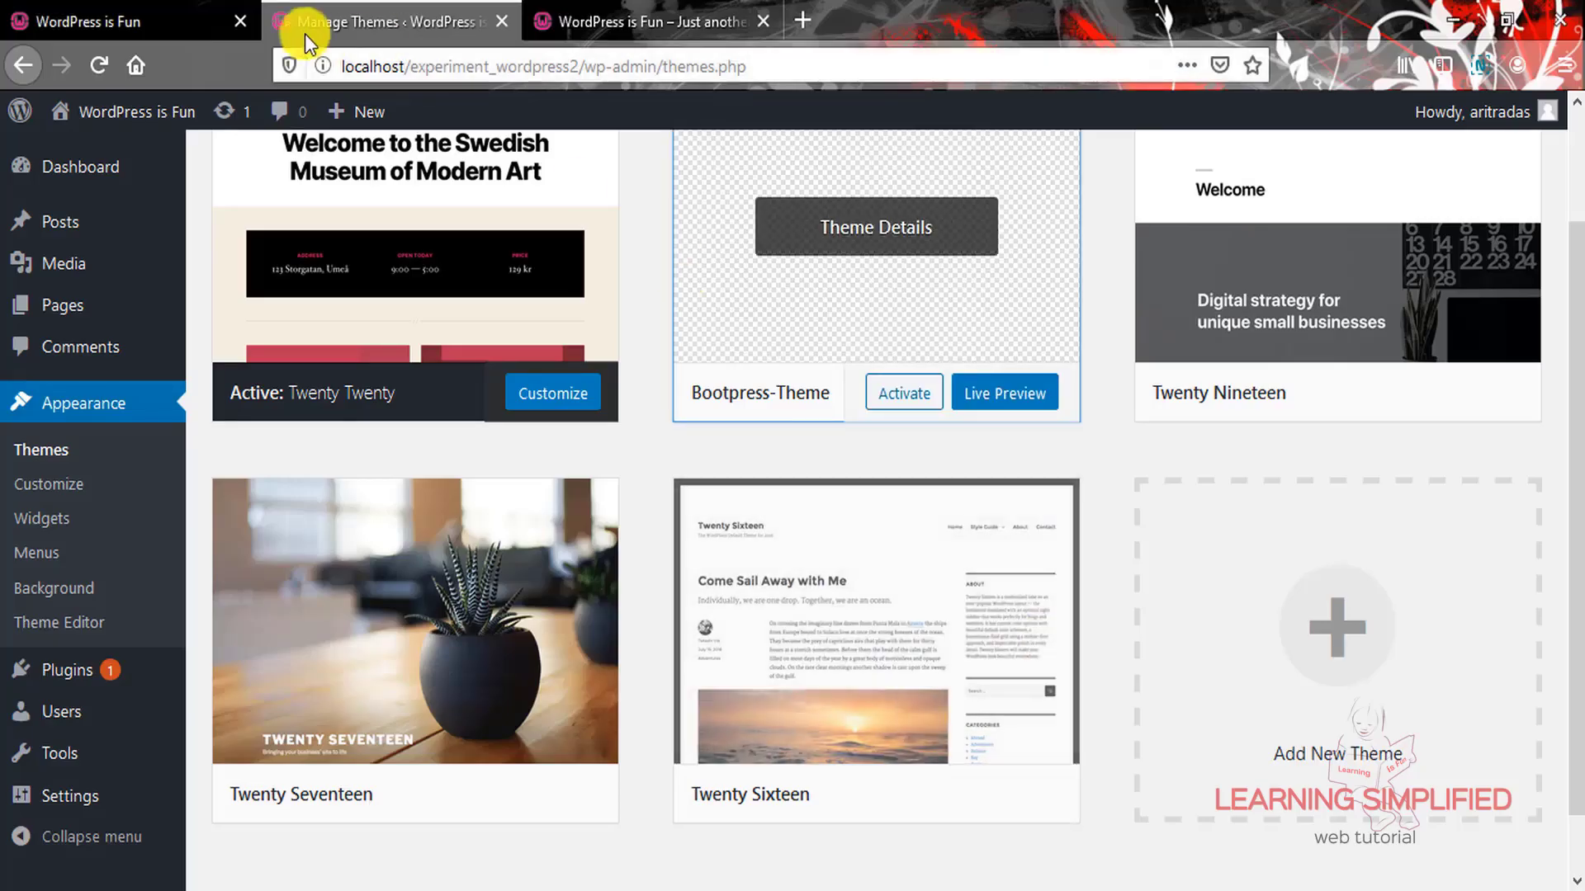
- Reload the Manage Themes page in the browser, open the Bootpress Theme details, and compare them with the header comment in style.css
{"action": "left_click", "coordinate": [99, 67]}
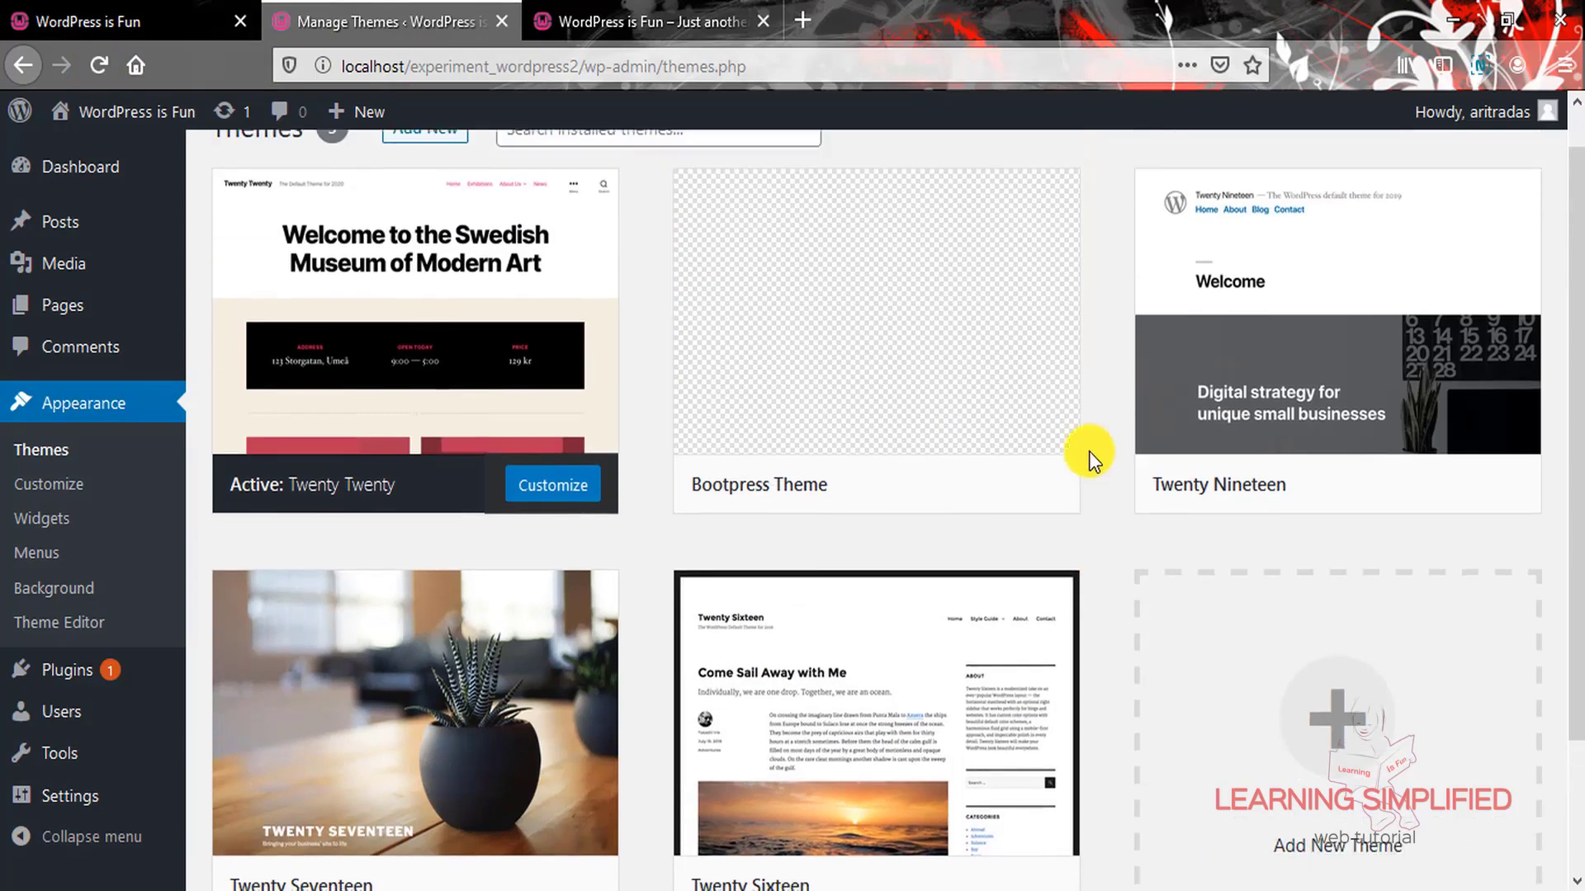
{"action": "scroll", "coordinate": [1089, 458], "scroll_direction": "up", "scroll_amount": 3}
{"action": "mouse_move", "coordinate": [902, 300]}
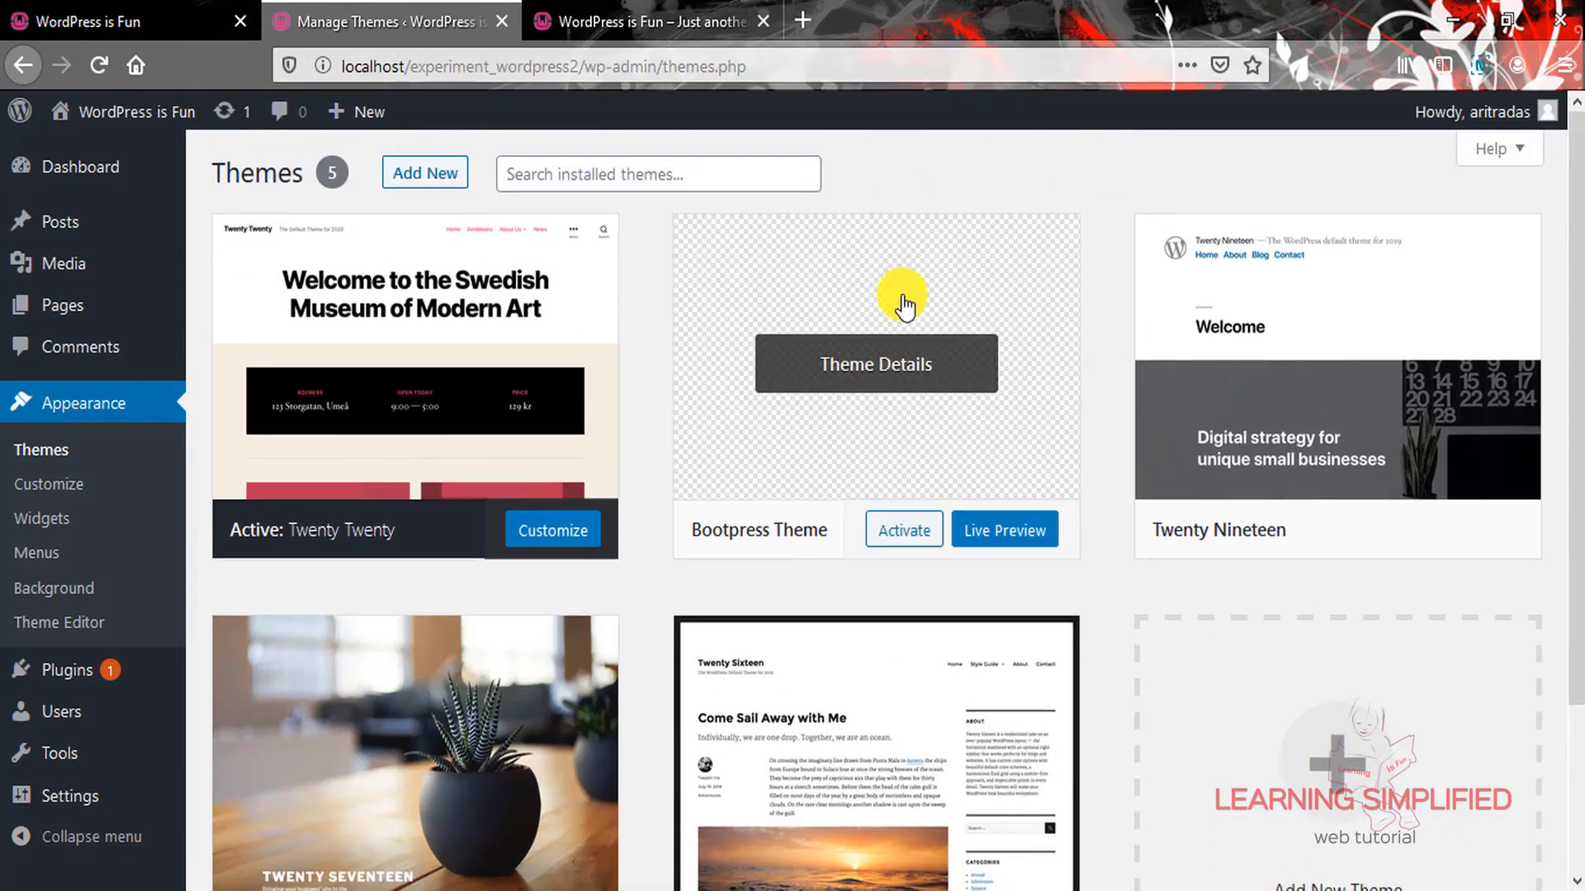
{"action": "left_click", "coordinate": [902, 364]}
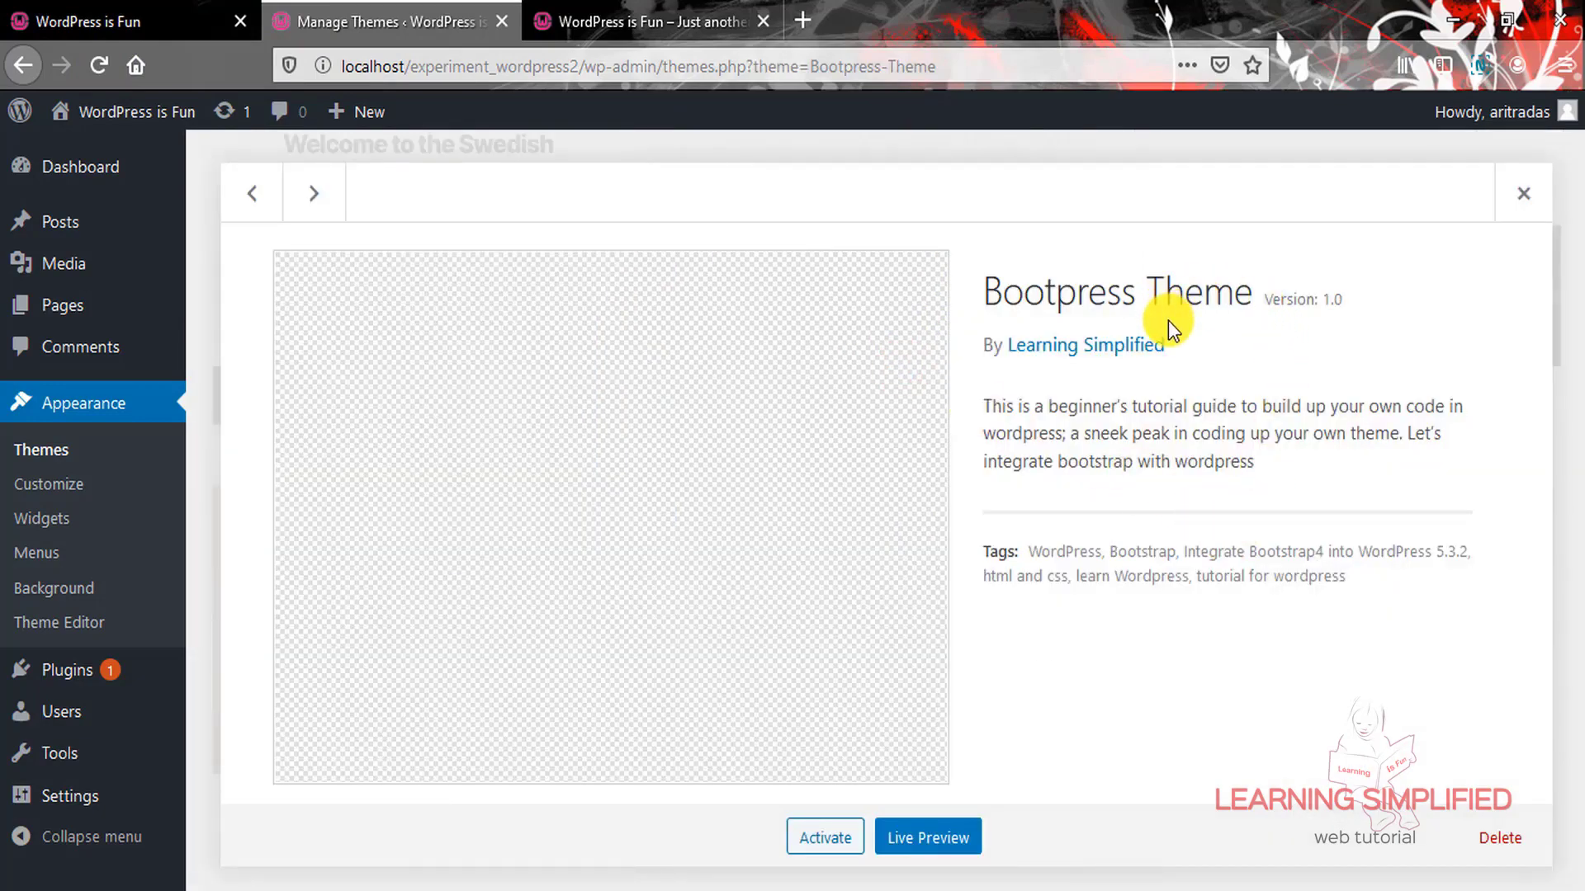
{"action": "key", "text": "alt+Tab"}
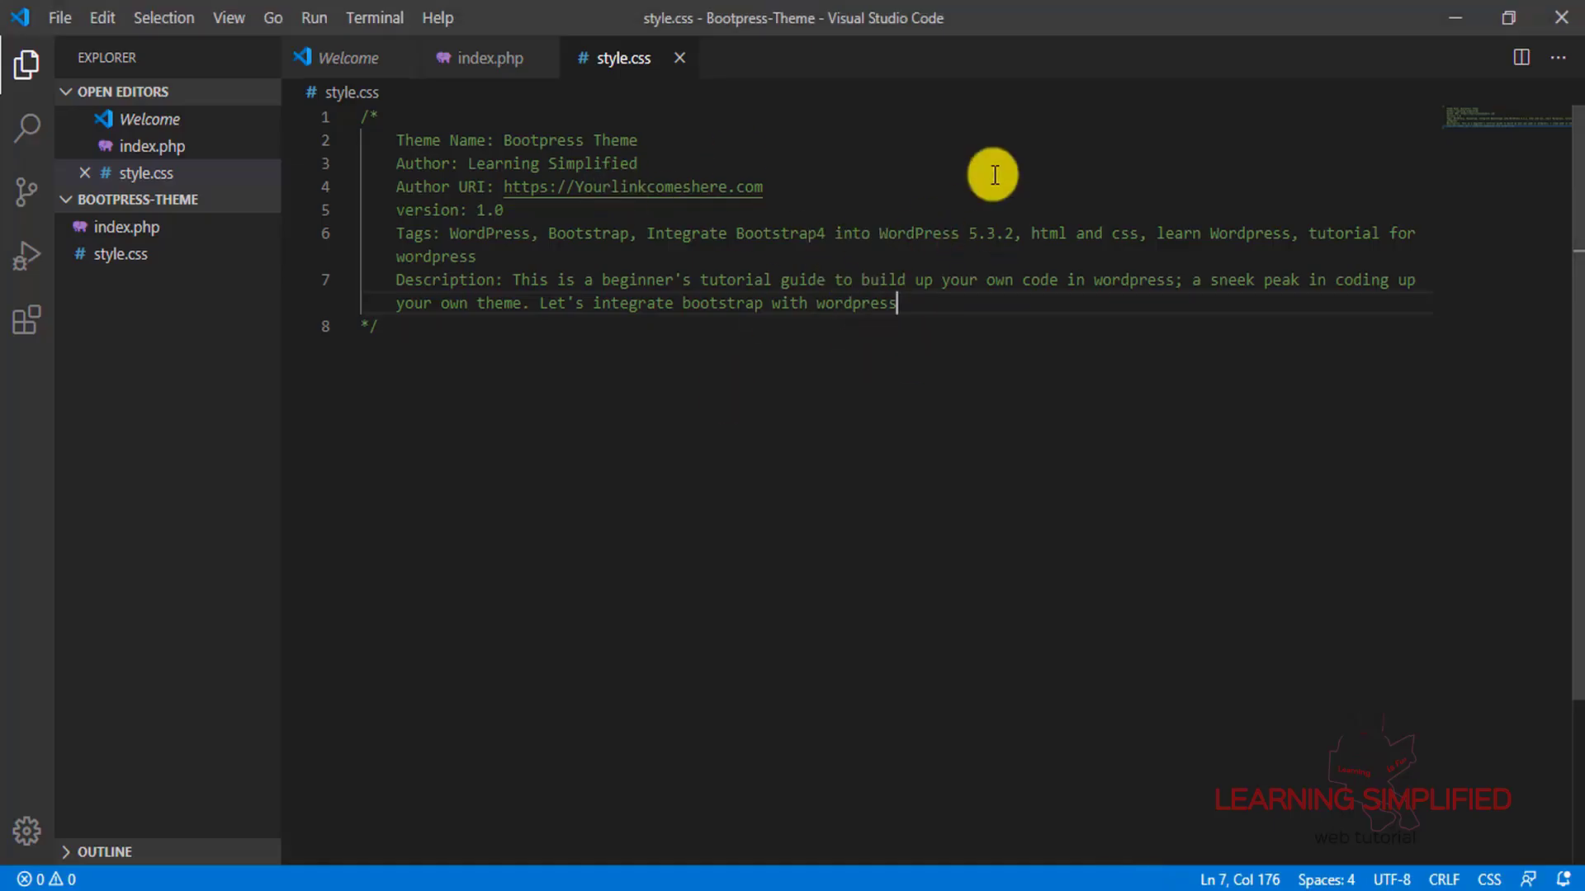
{"action": "key", "text": "alt+Tab"}
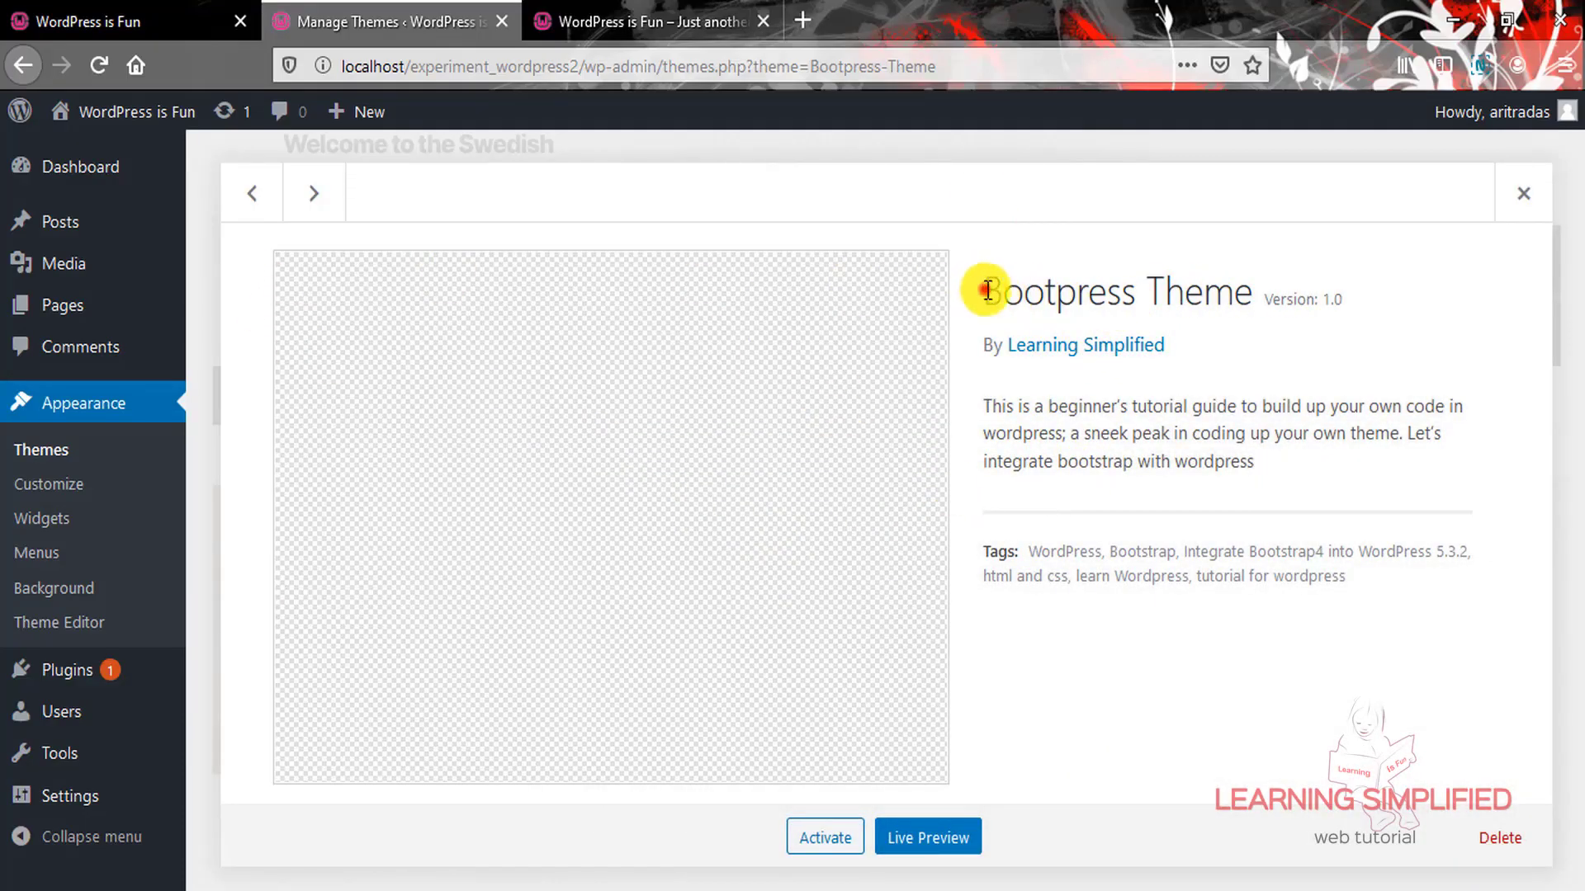
- Examine the name, version, description and tags in the Bootpress Theme details, and close the details
{"action": "left_click_drag", "start_coordinate": [987, 289], "coordinate": [1256, 305]}
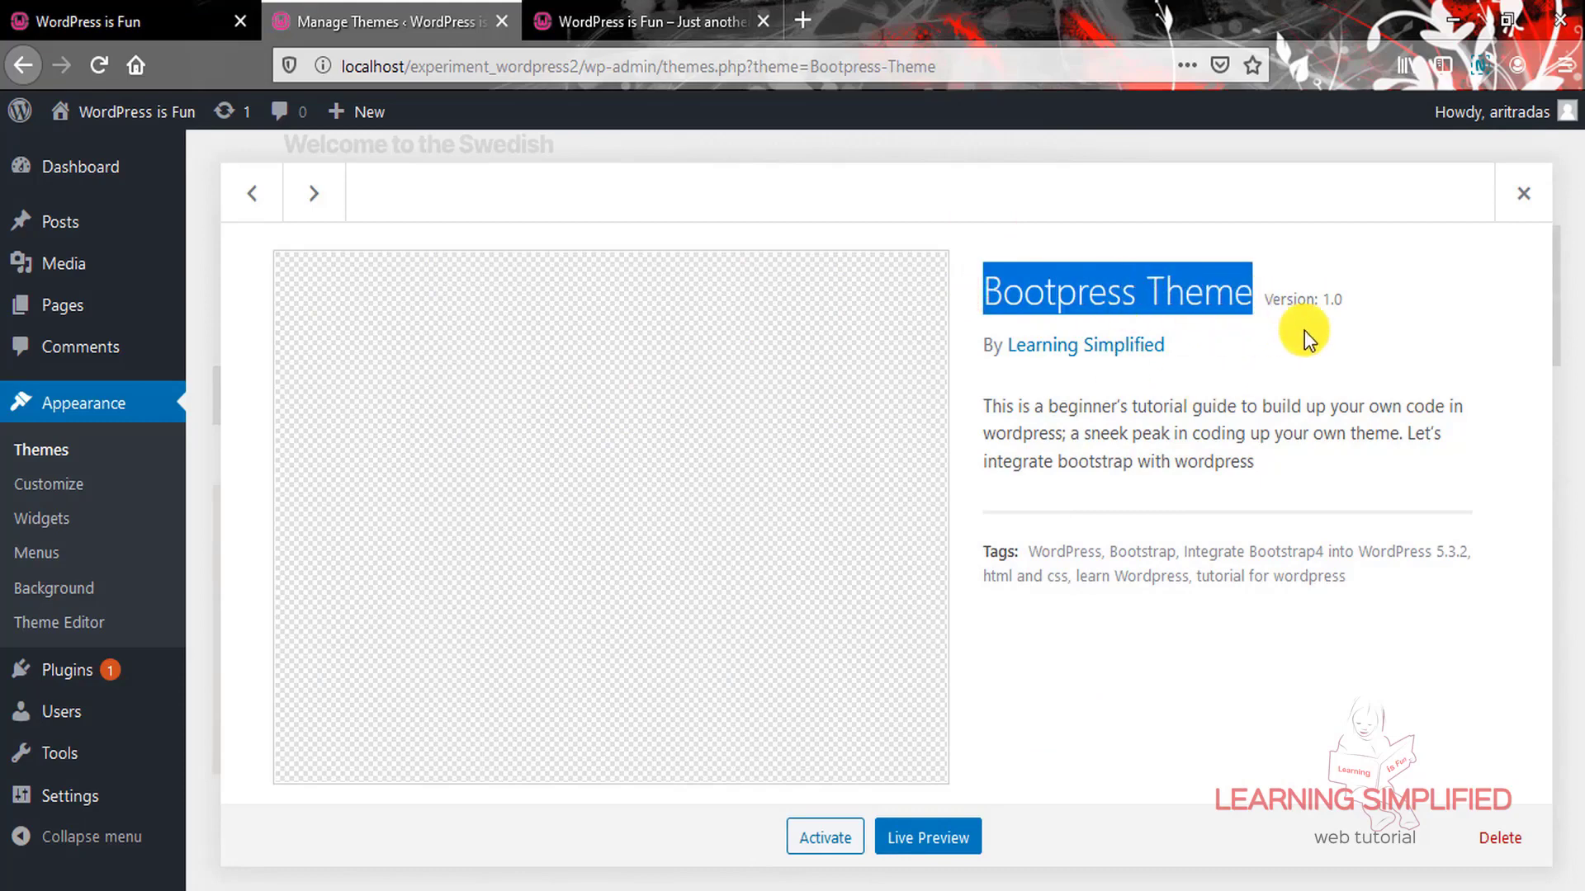
{"action": "left_click", "coordinate": [1326, 342]}
{"action": "left_click_drag", "start_coordinate": [1265, 299], "coordinate": [1342, 301]}
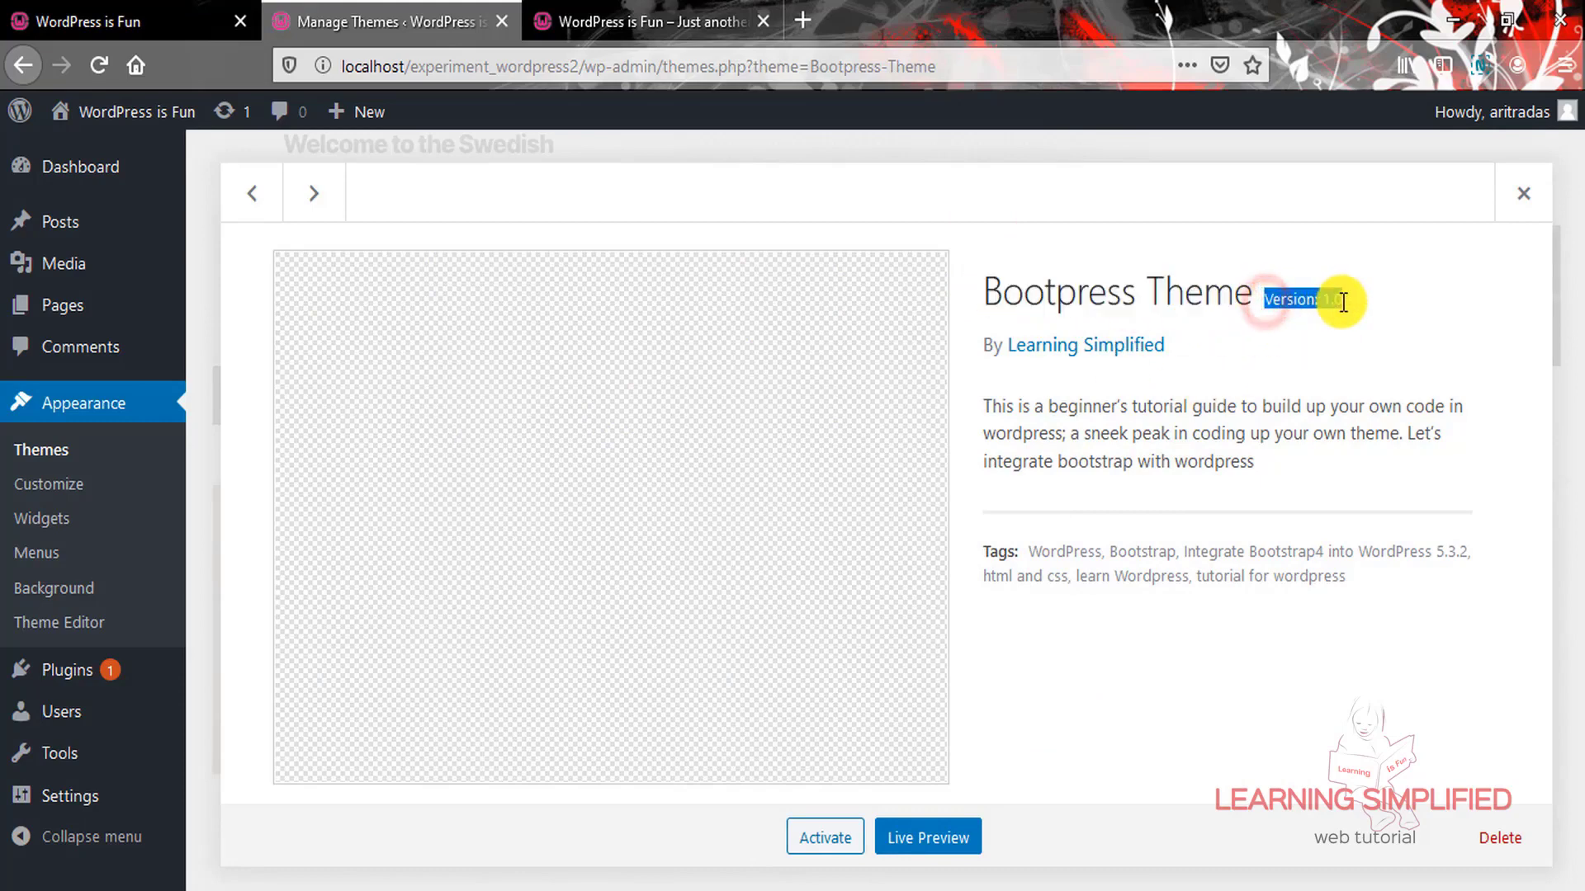
{"action": "left_click", "coordinate": [1354, 325]}
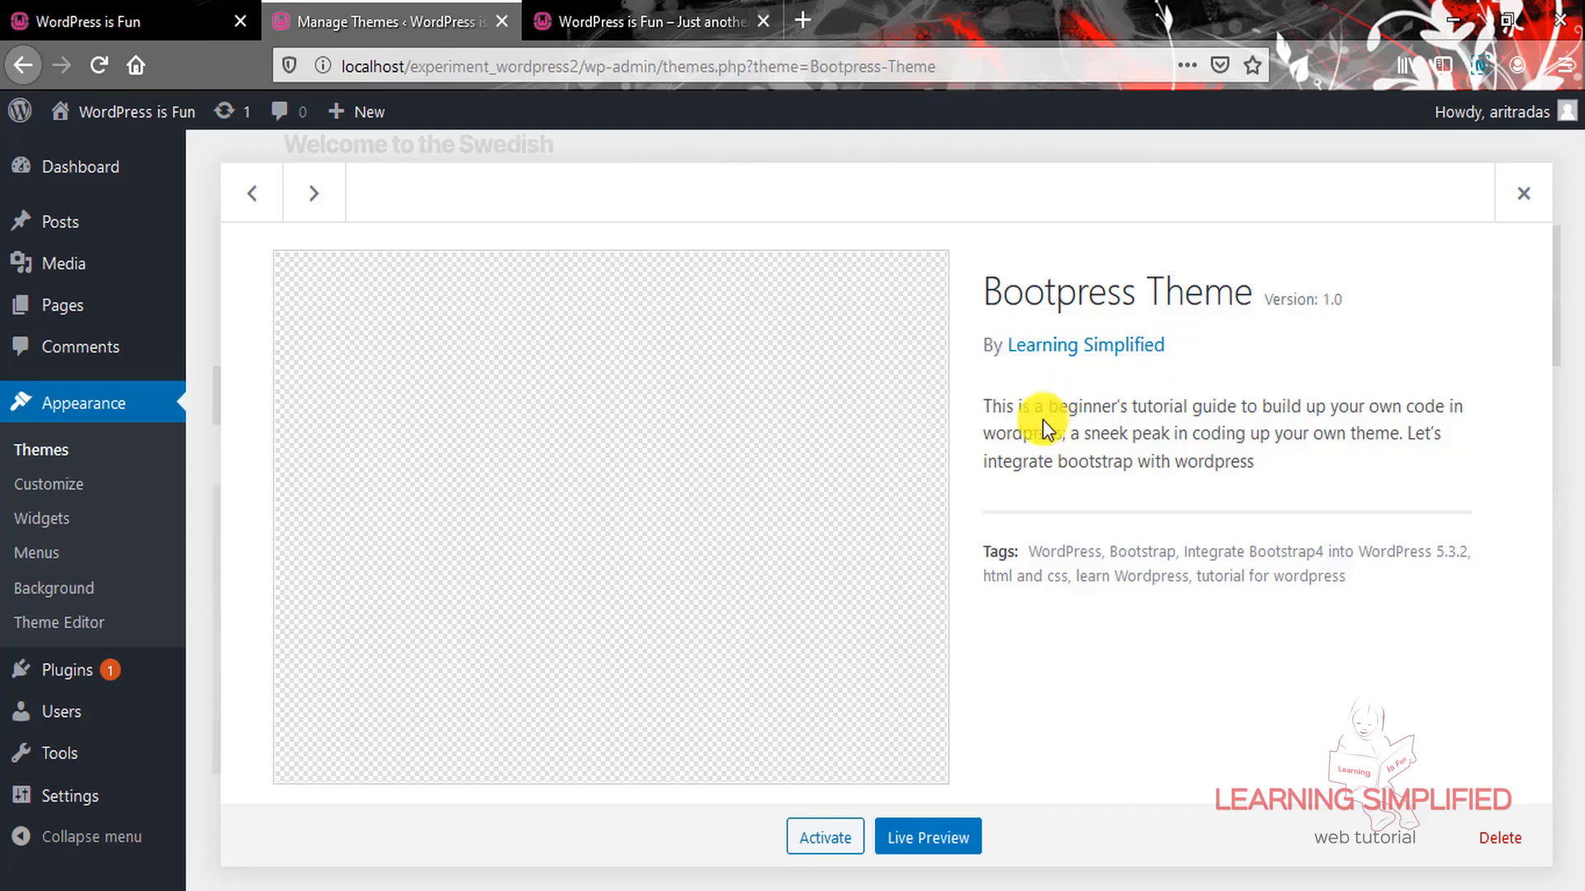
{"action": "left_click_drag", "start_coordinate": [983, 406], "coordinate": [1290, 472]}
{"action": "left_click", "coordinate": [1300, 473]}
{"action": "left_click_drag", "start_coordinate": [987, 551], "coordinate": [1315, 586]}
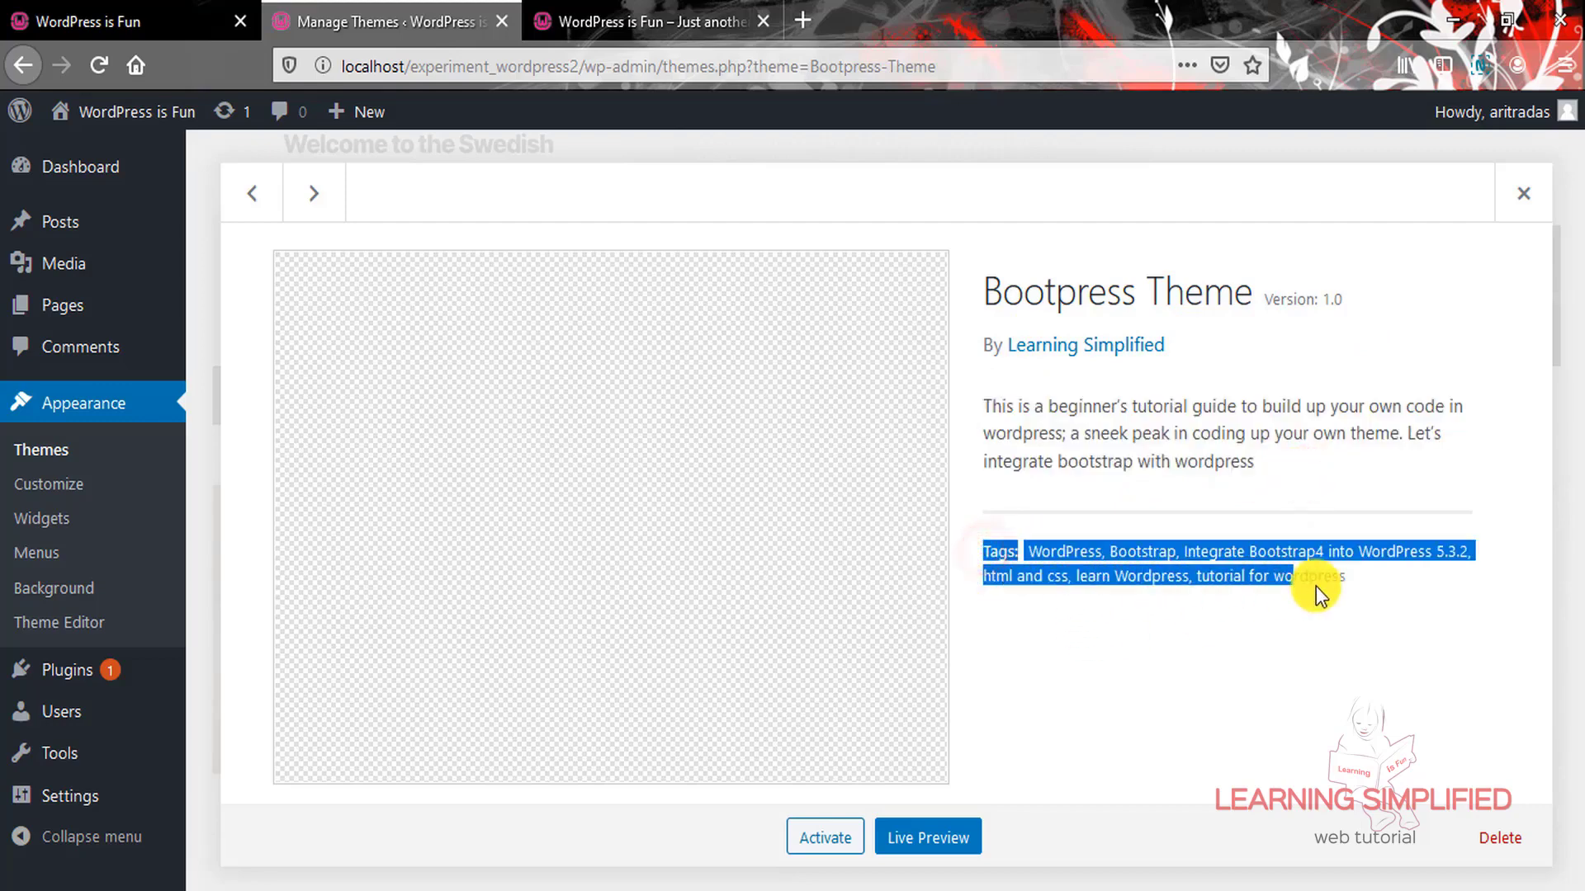
{"action": "left_click", "coordinate": [1362, 583]}
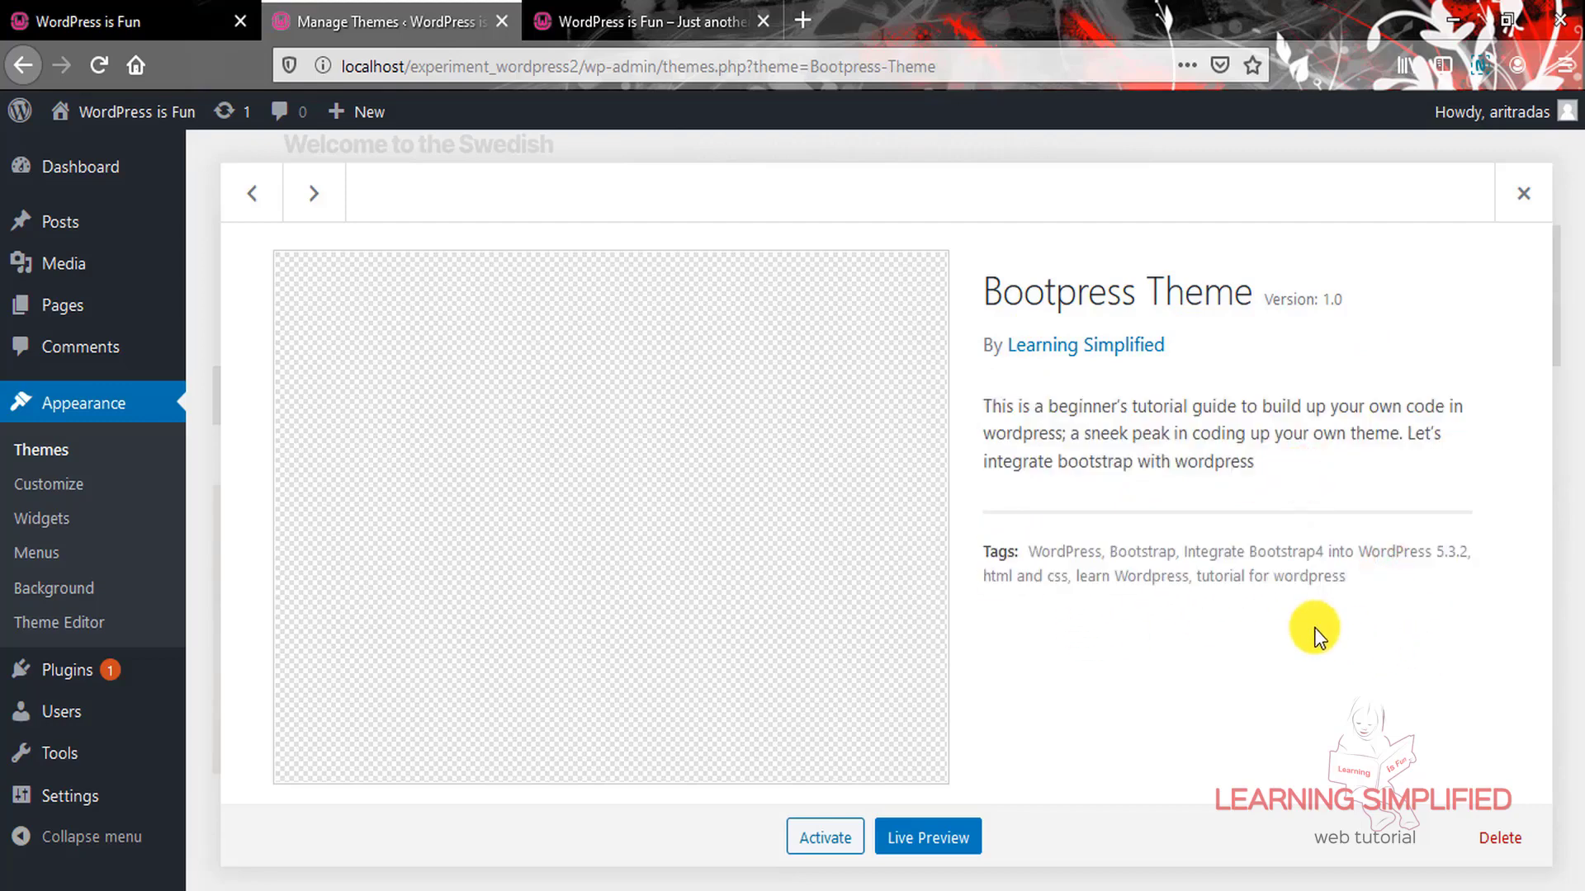
{"action": "left_click", "coordinate": [1522, 194]}
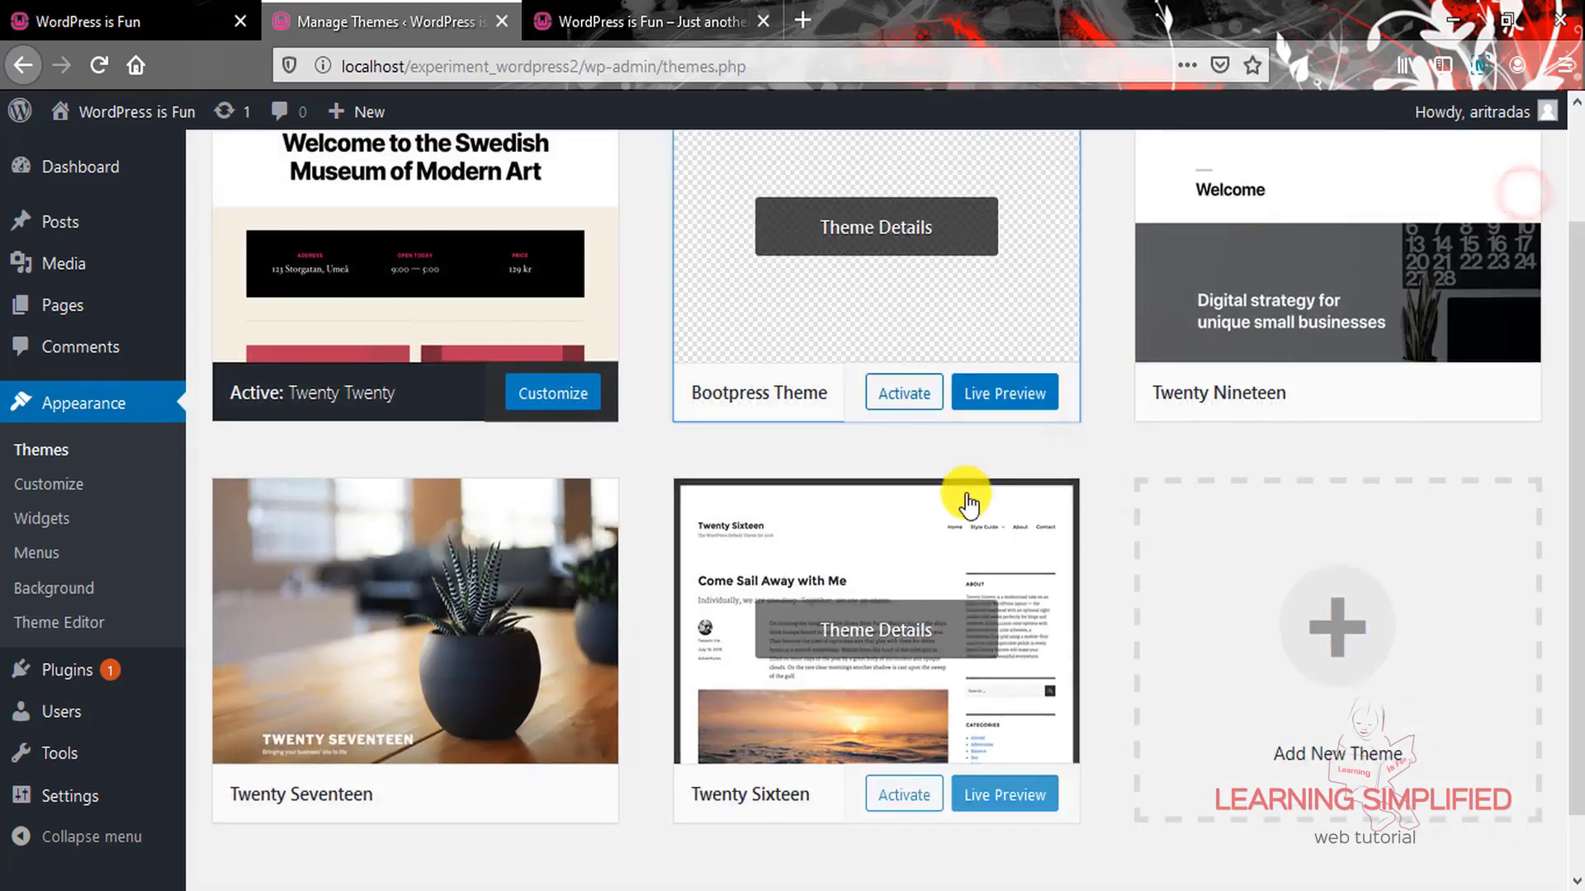
- Activate Bootpress Theme and reload the site's front page
{"action": "scroll", "coordinate": [1032, 594], "scroll_direction": "up", "scroll_amount": 3}
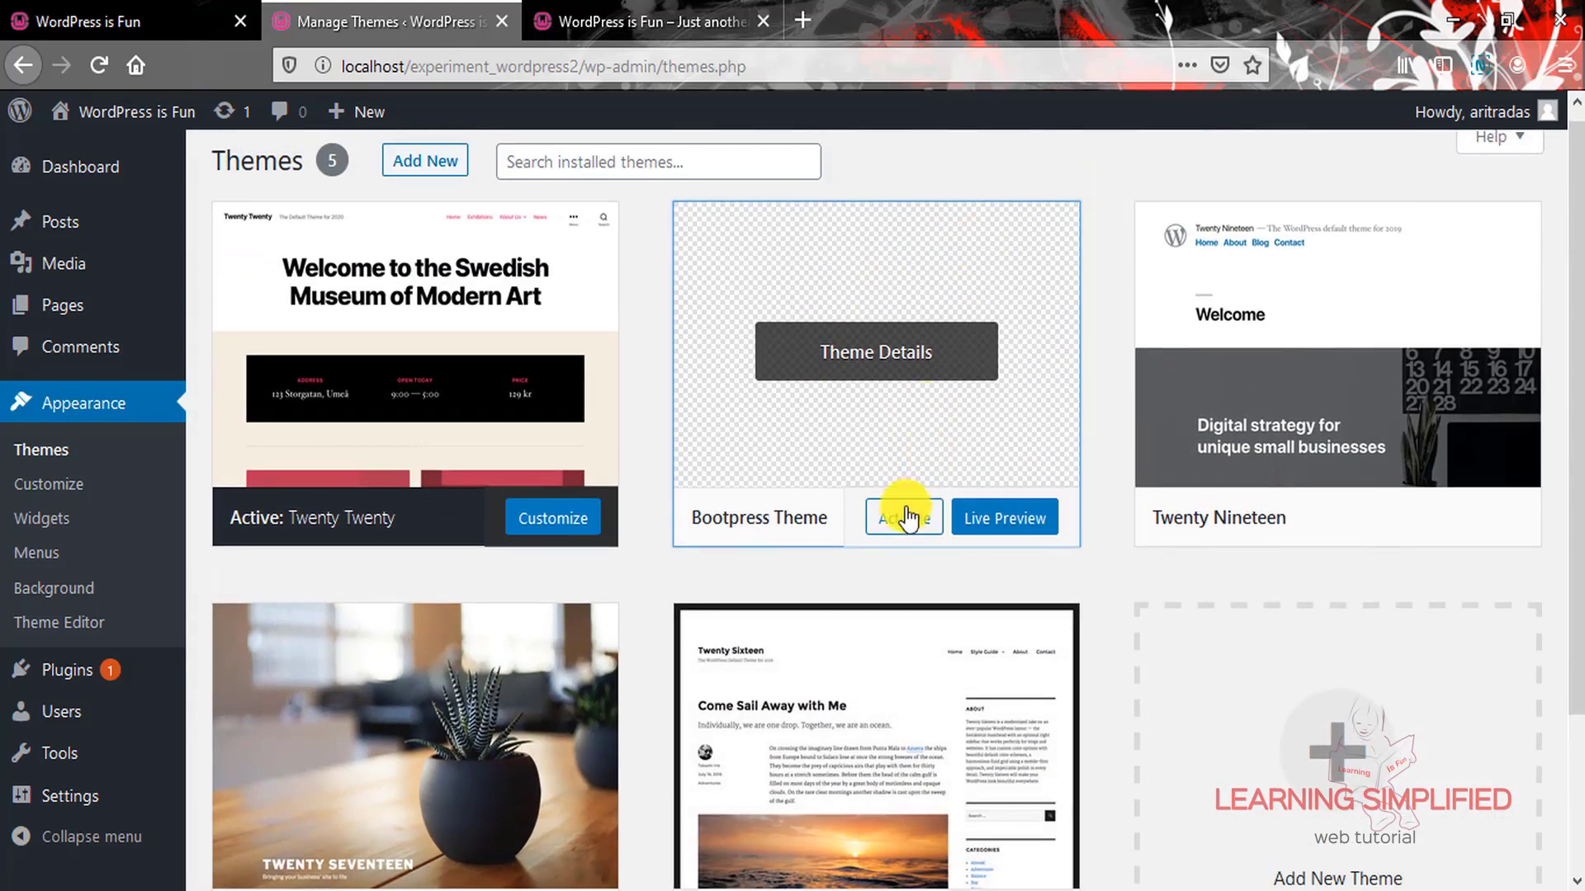
{"action": "left_click", "coordinate": [905, 524]}
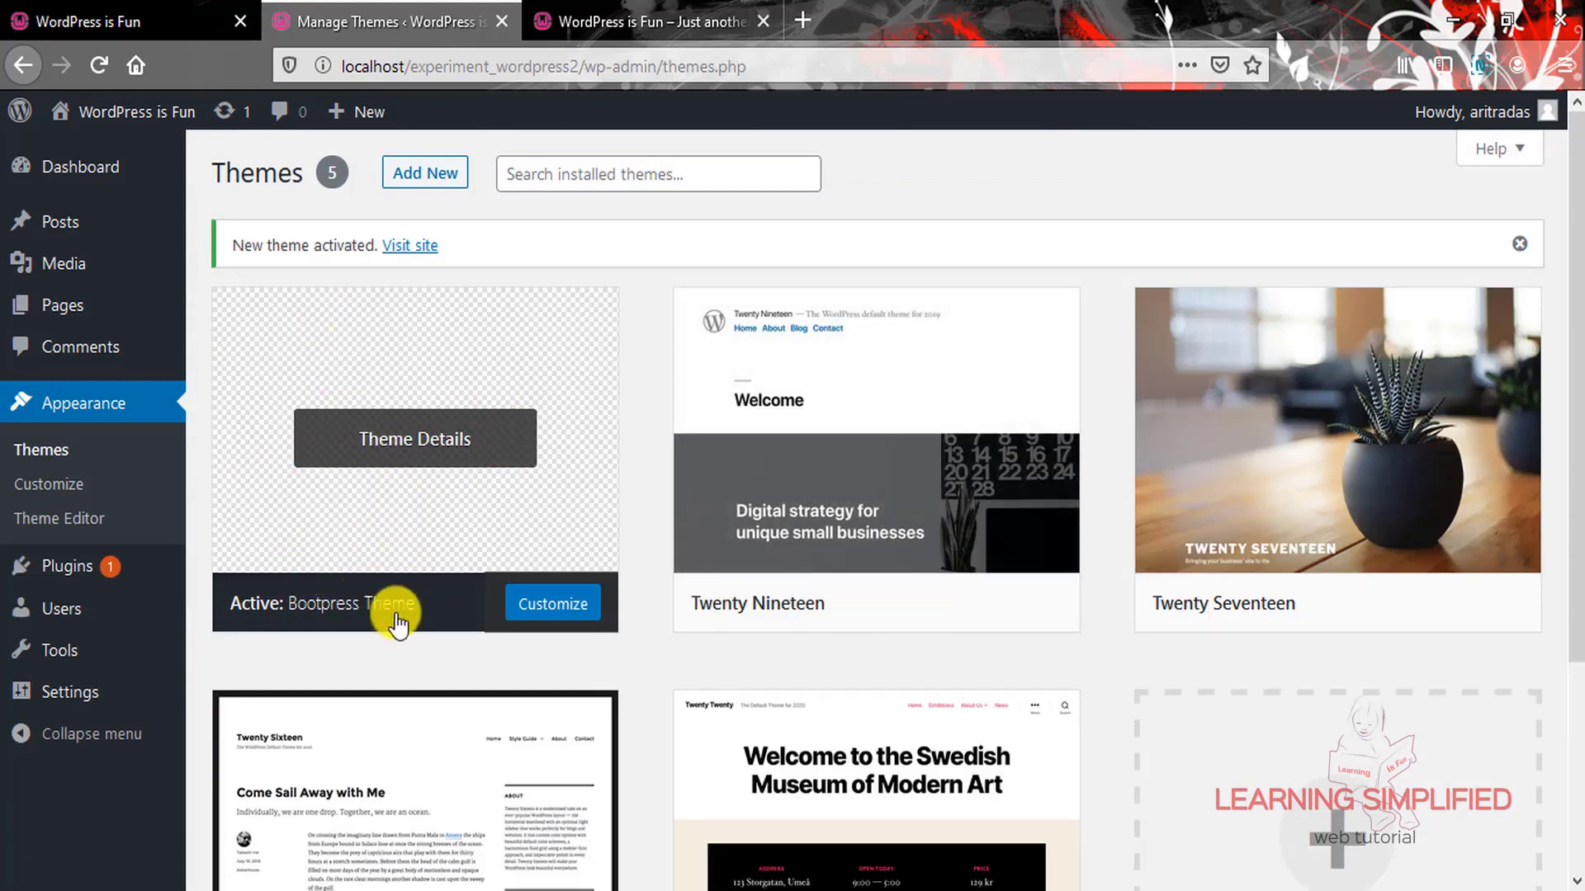
{"action": "left_click", "coordinate": [619, 21]}
{"action": "left_click", "coordinate": [99, 65]}
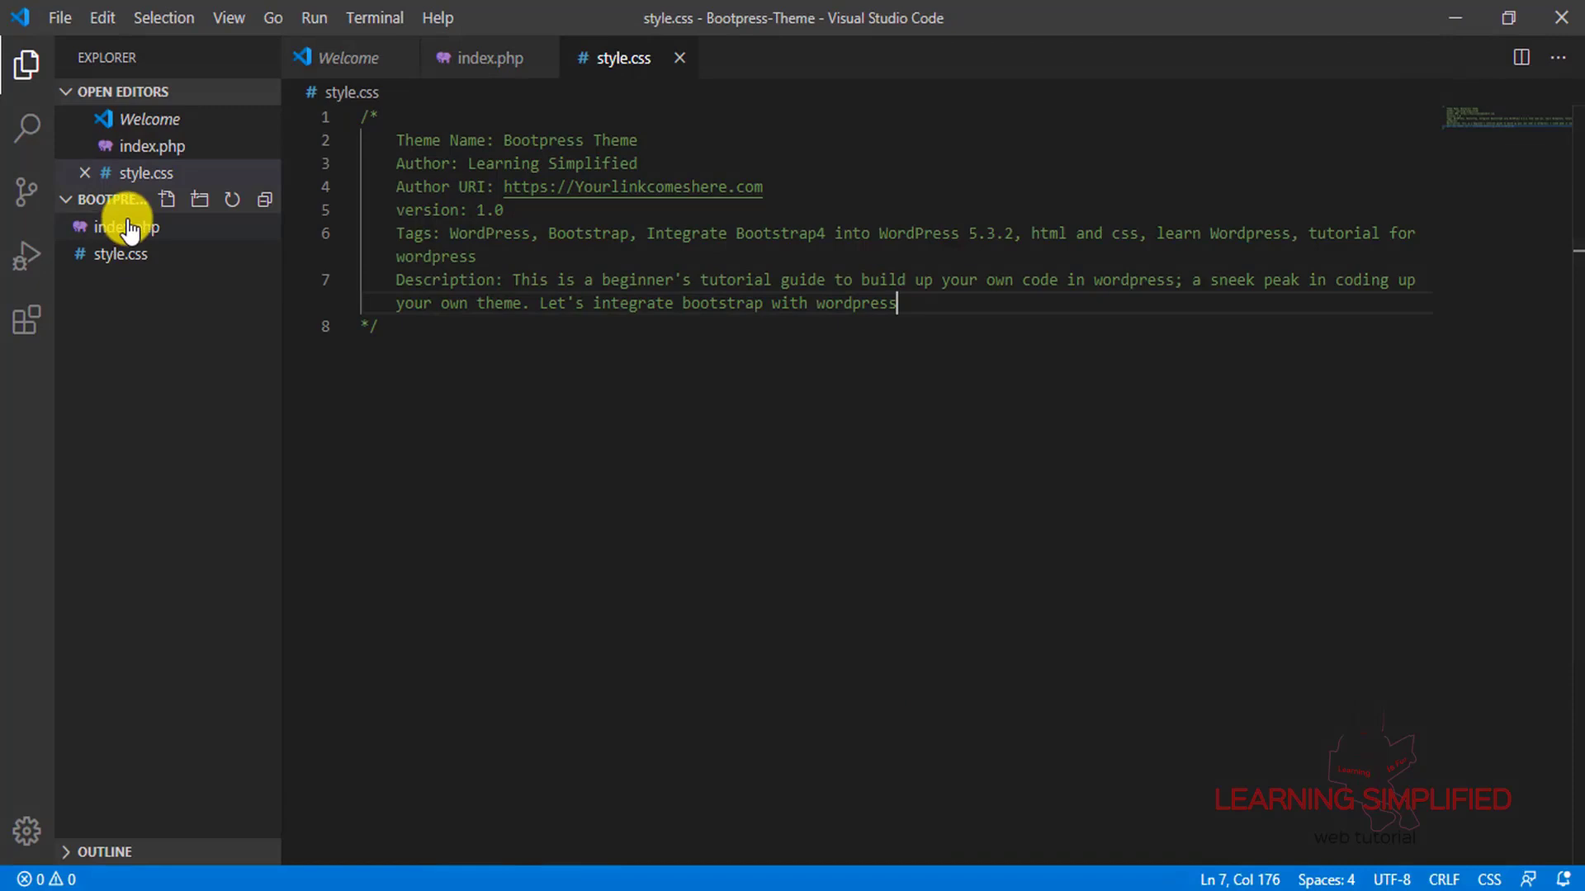
- Add the heading "<h1>Hello Cruel World!!</h1>" to index.php in Visual Studio Code and save the file
{"action": "left_click", "coordinate": [127, 228]}
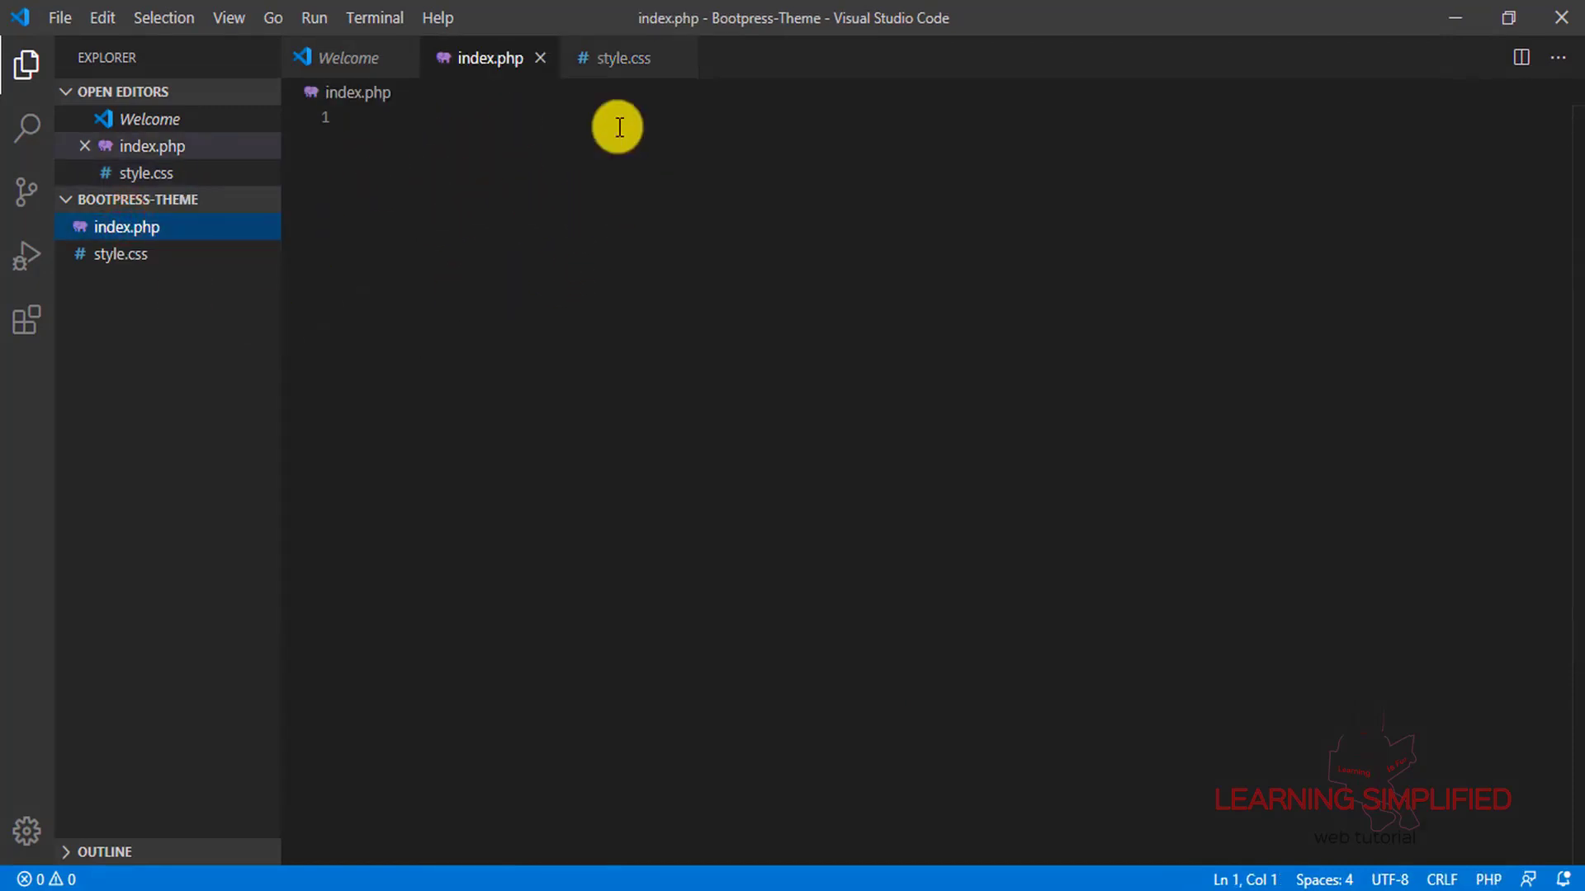
{"action": "left_click", "coordinate": [616, 58]}
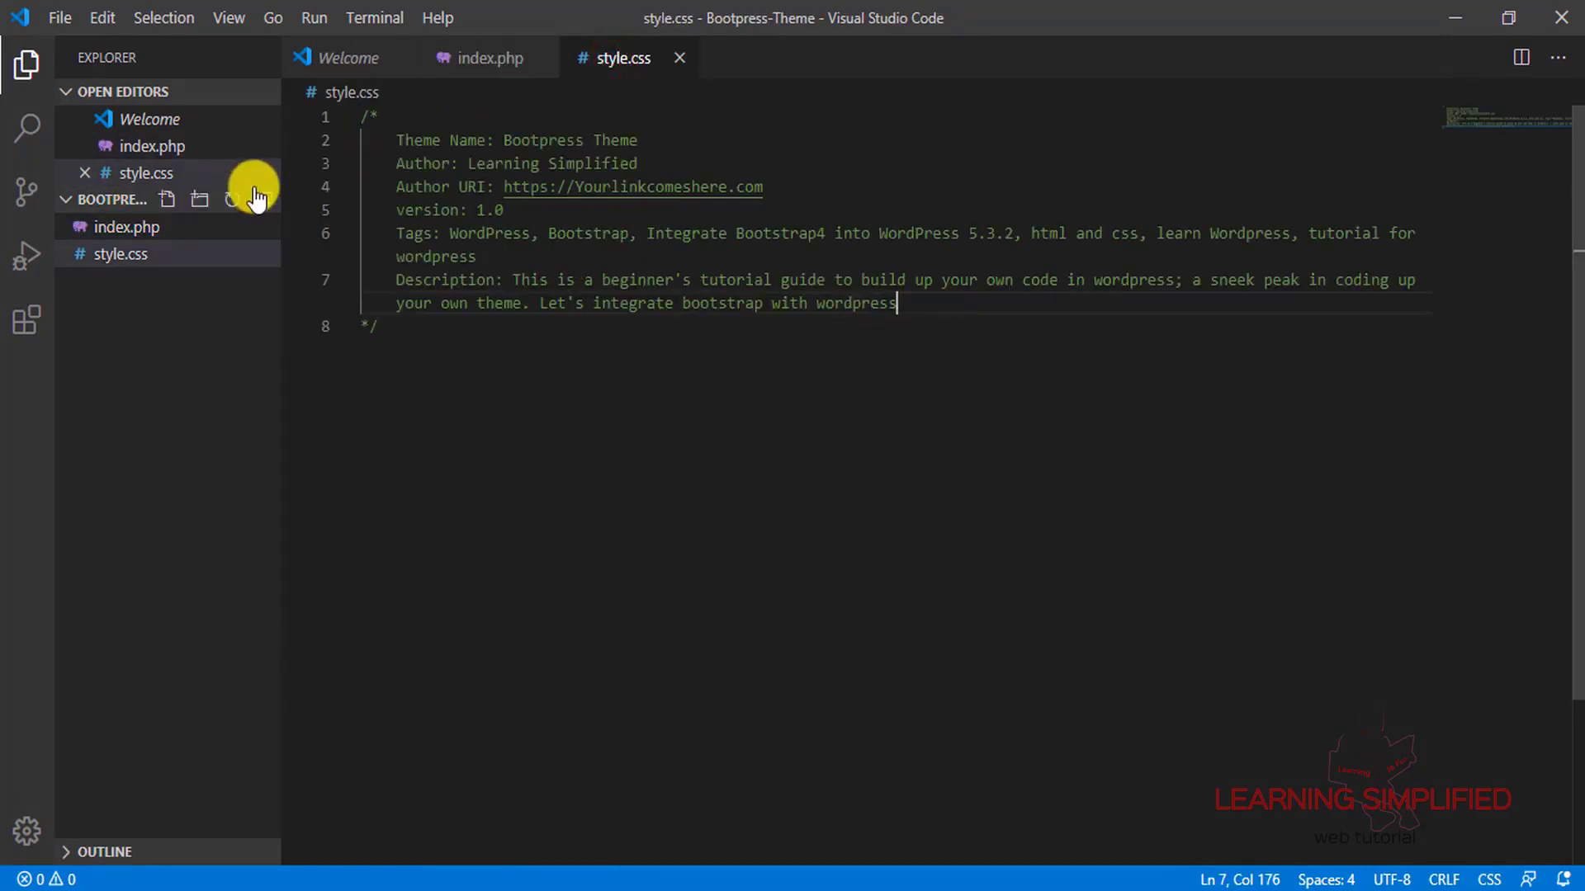
{"action": "left_click", "coordinate": [496, 56]}
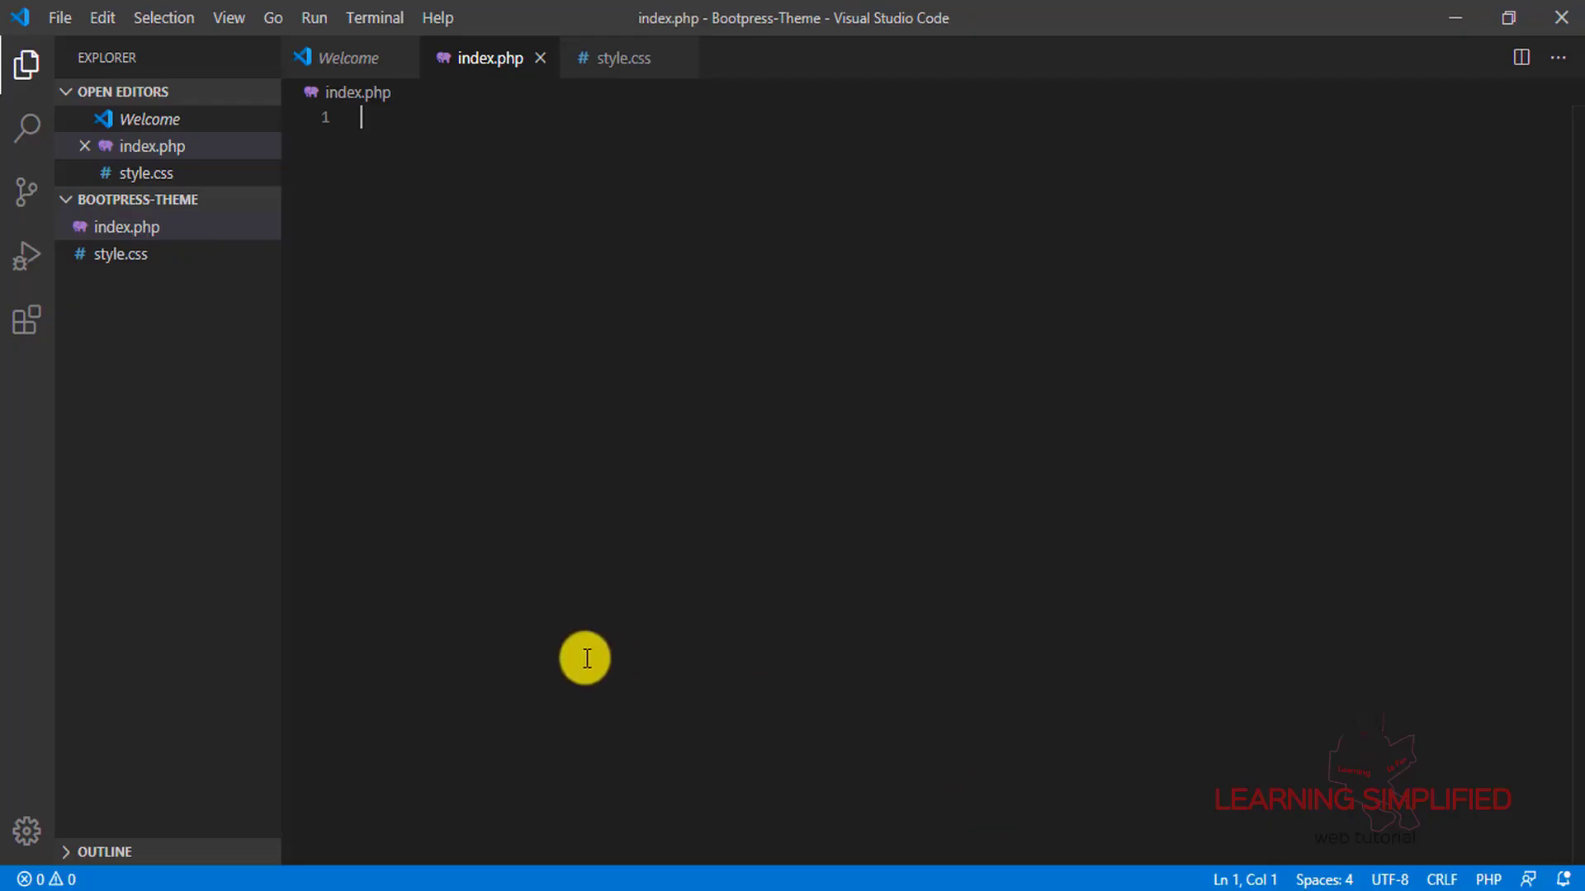
{"action": "type", "text": "<h1"}
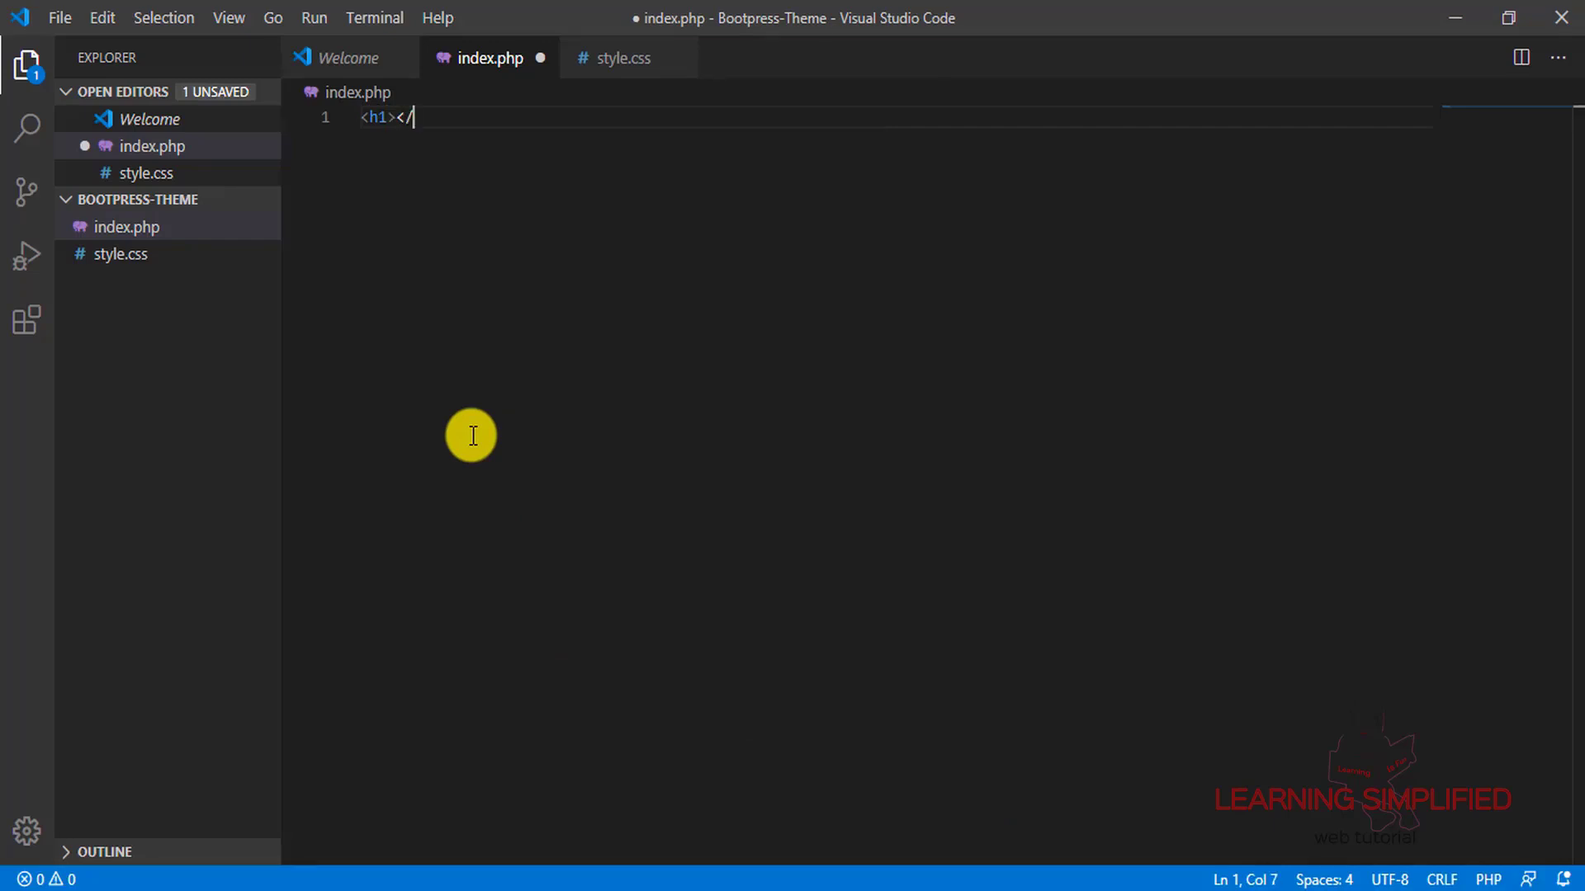
{"action": "type", "text": ">Hello Cr"}
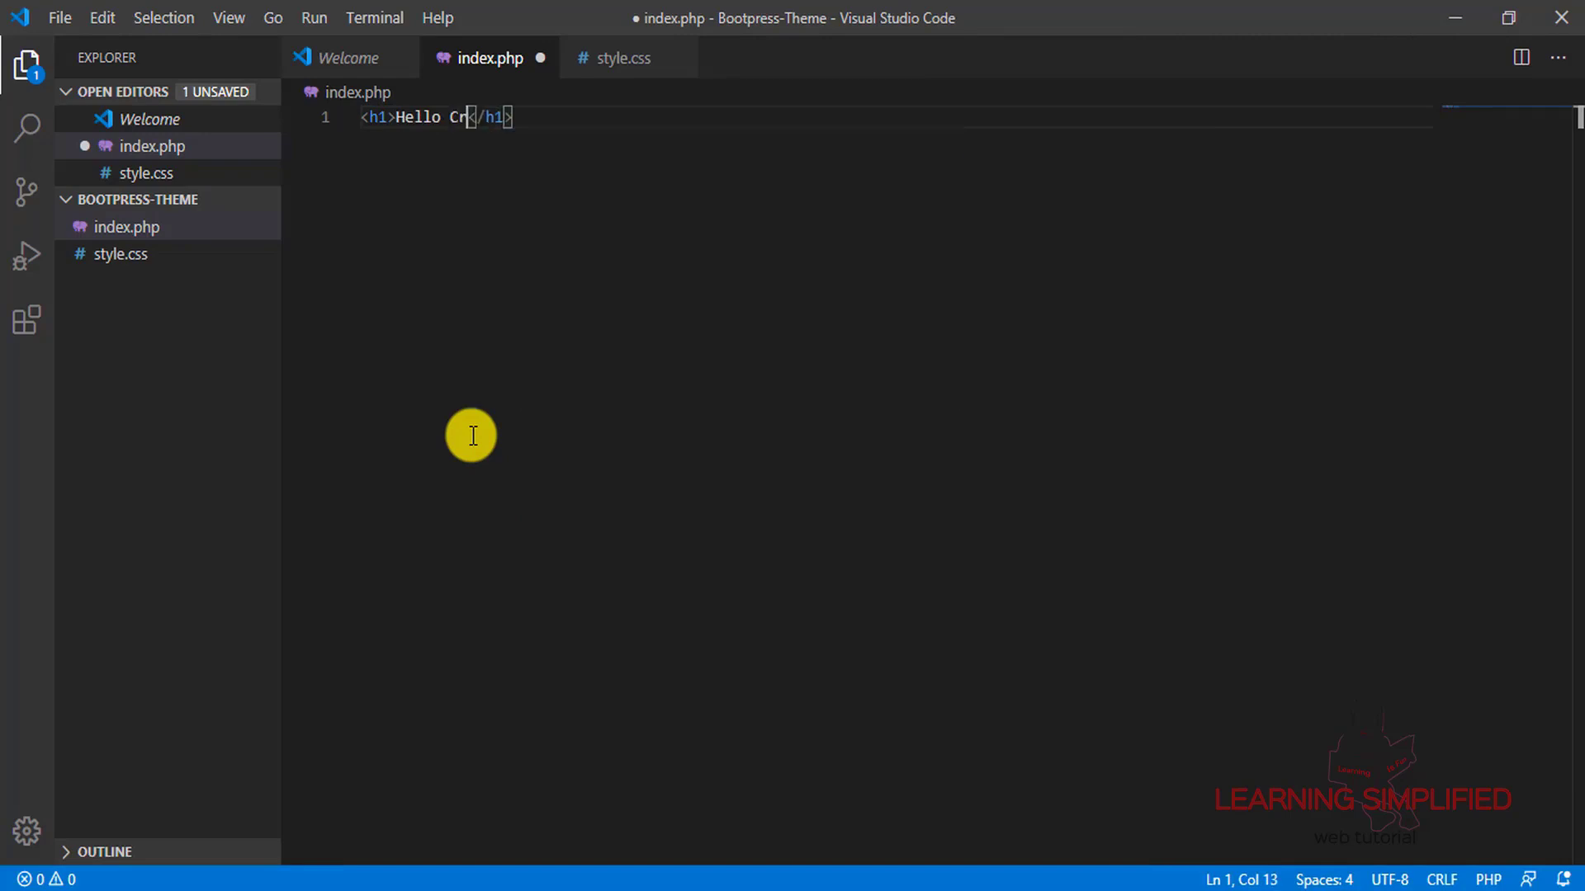
{"action": "type", "text": "uel World!!"}
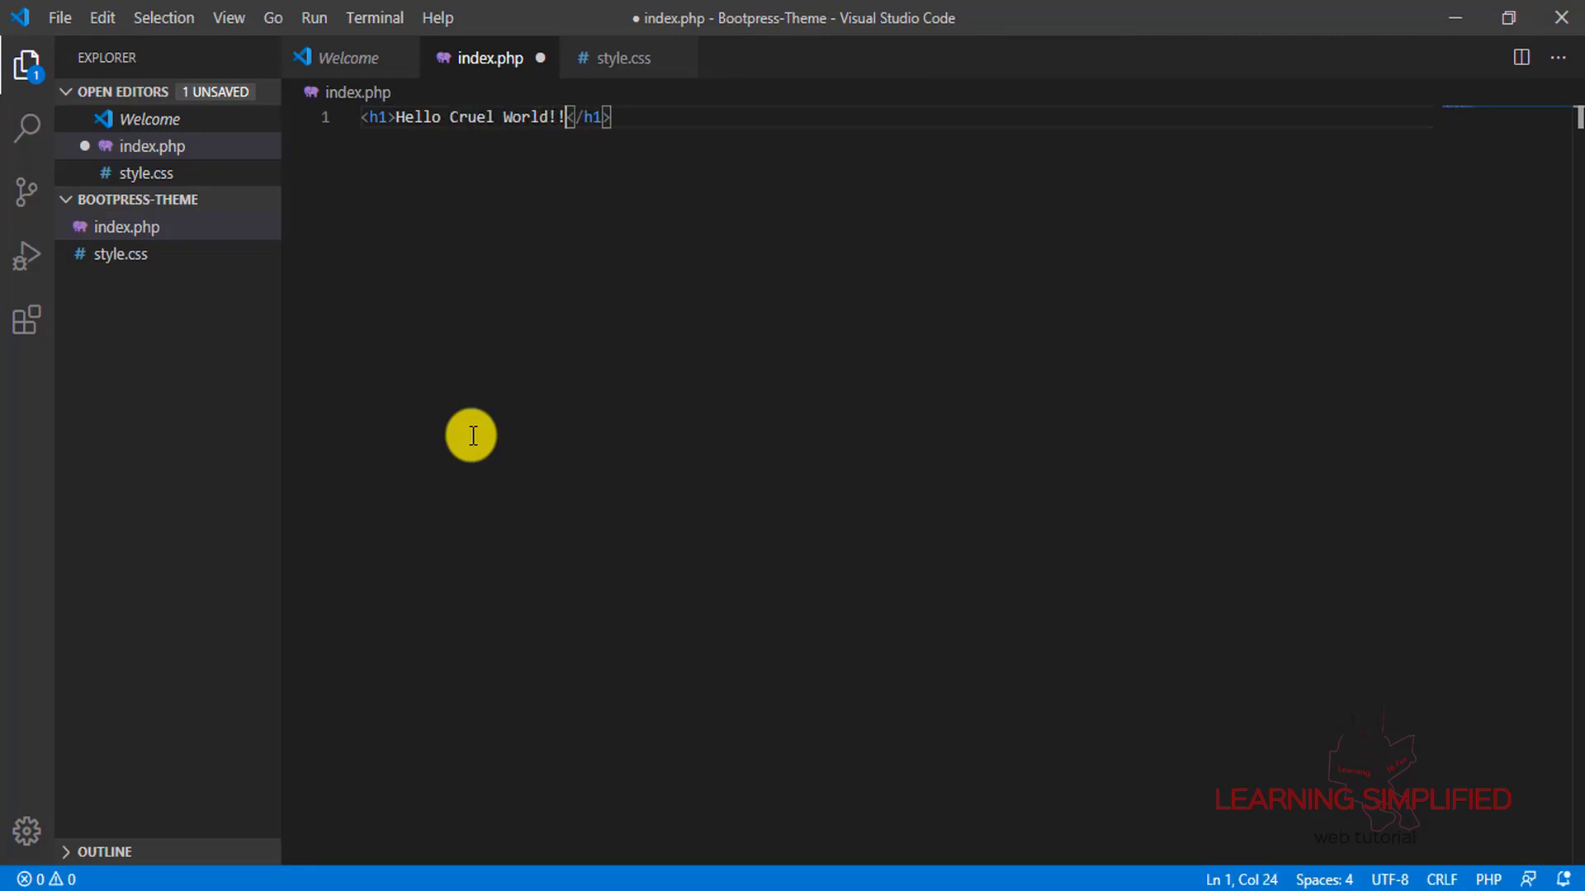
{"action": "key", "text": "ctrl+s"}
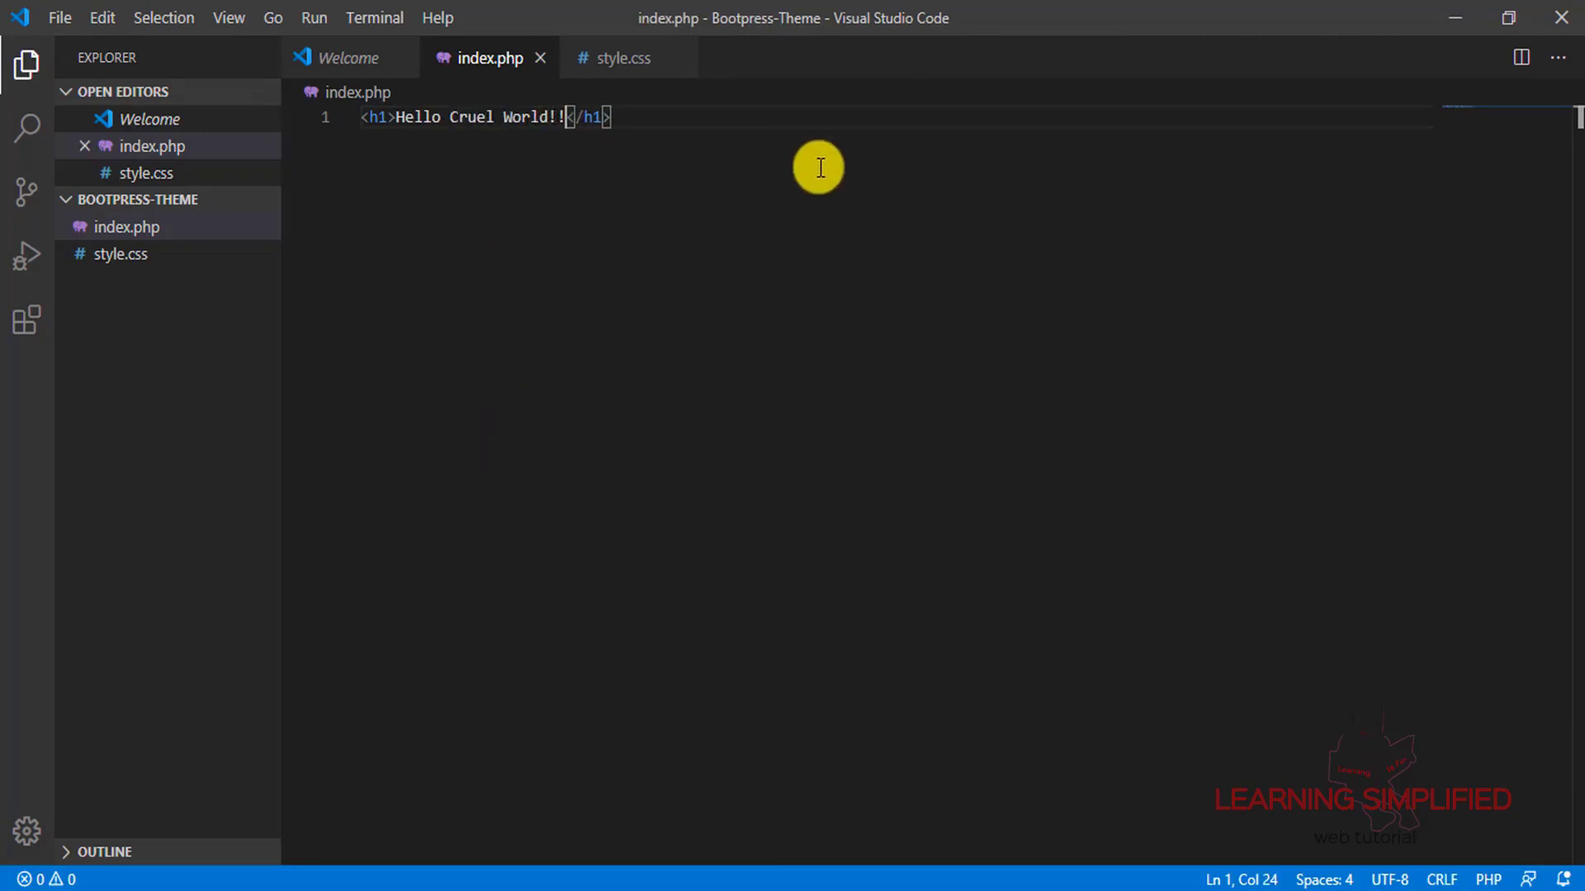
- Switch to the browser and reload the site's front page to check the index.php heading
{"action": "left_click", "coordinate": [642, 99]}
{"action": "left_click", "coordinate": [1114, 889]}
{"action": "left_click", "coordinate": [99, 65]}
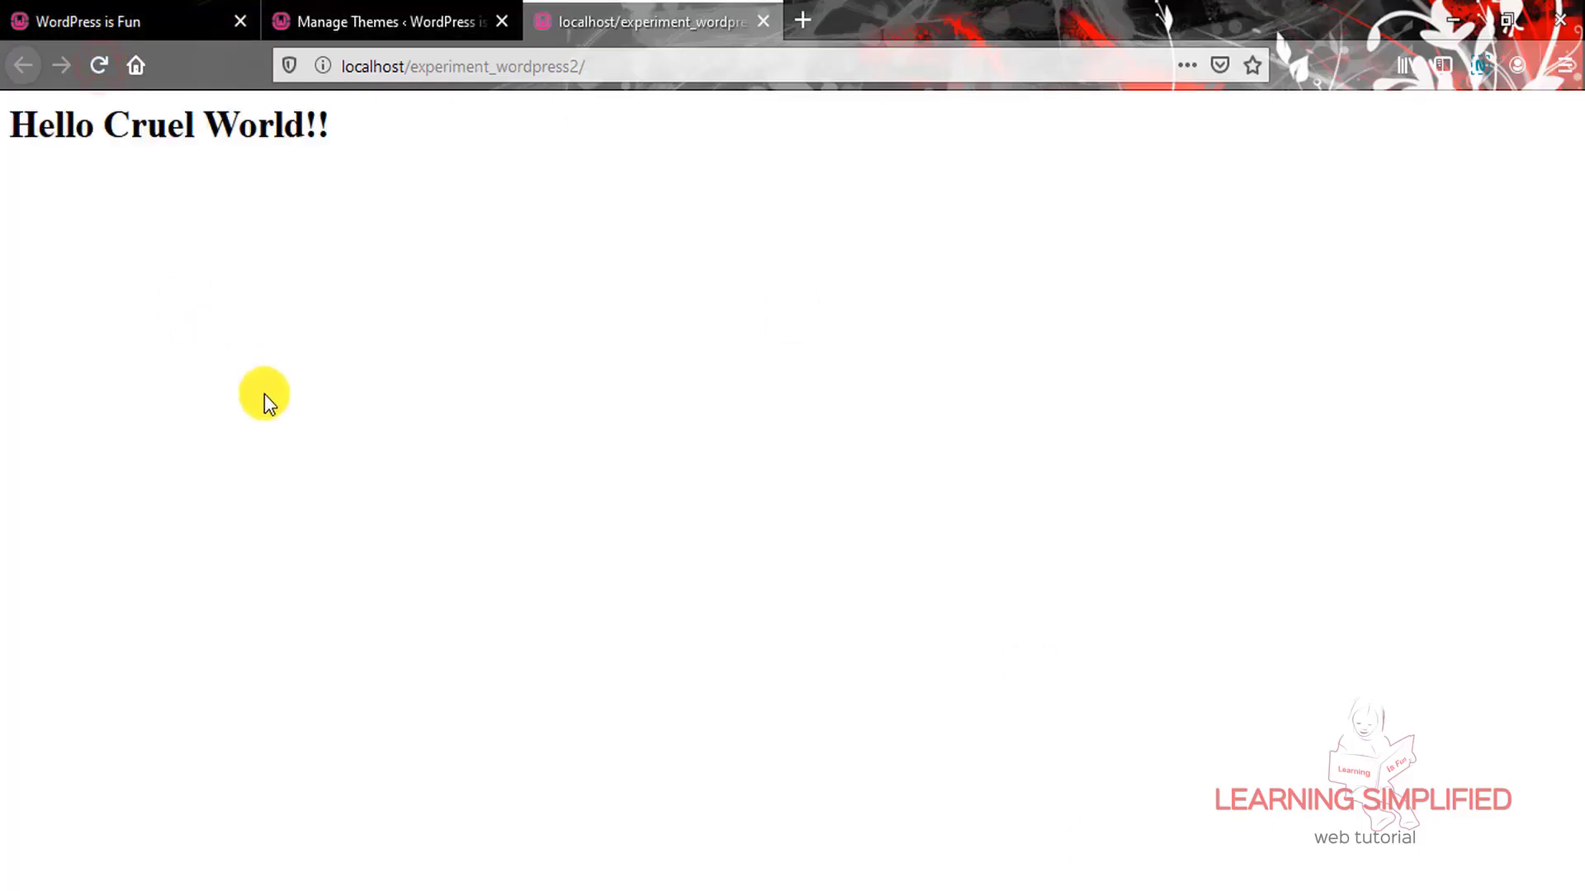
- Examine the heading on the site's front page and return to the Manage Themes page showing the active theme
{"action": "left_click_drag", "start_coordinate": [18, 123], "coordinate": [400, 128]}
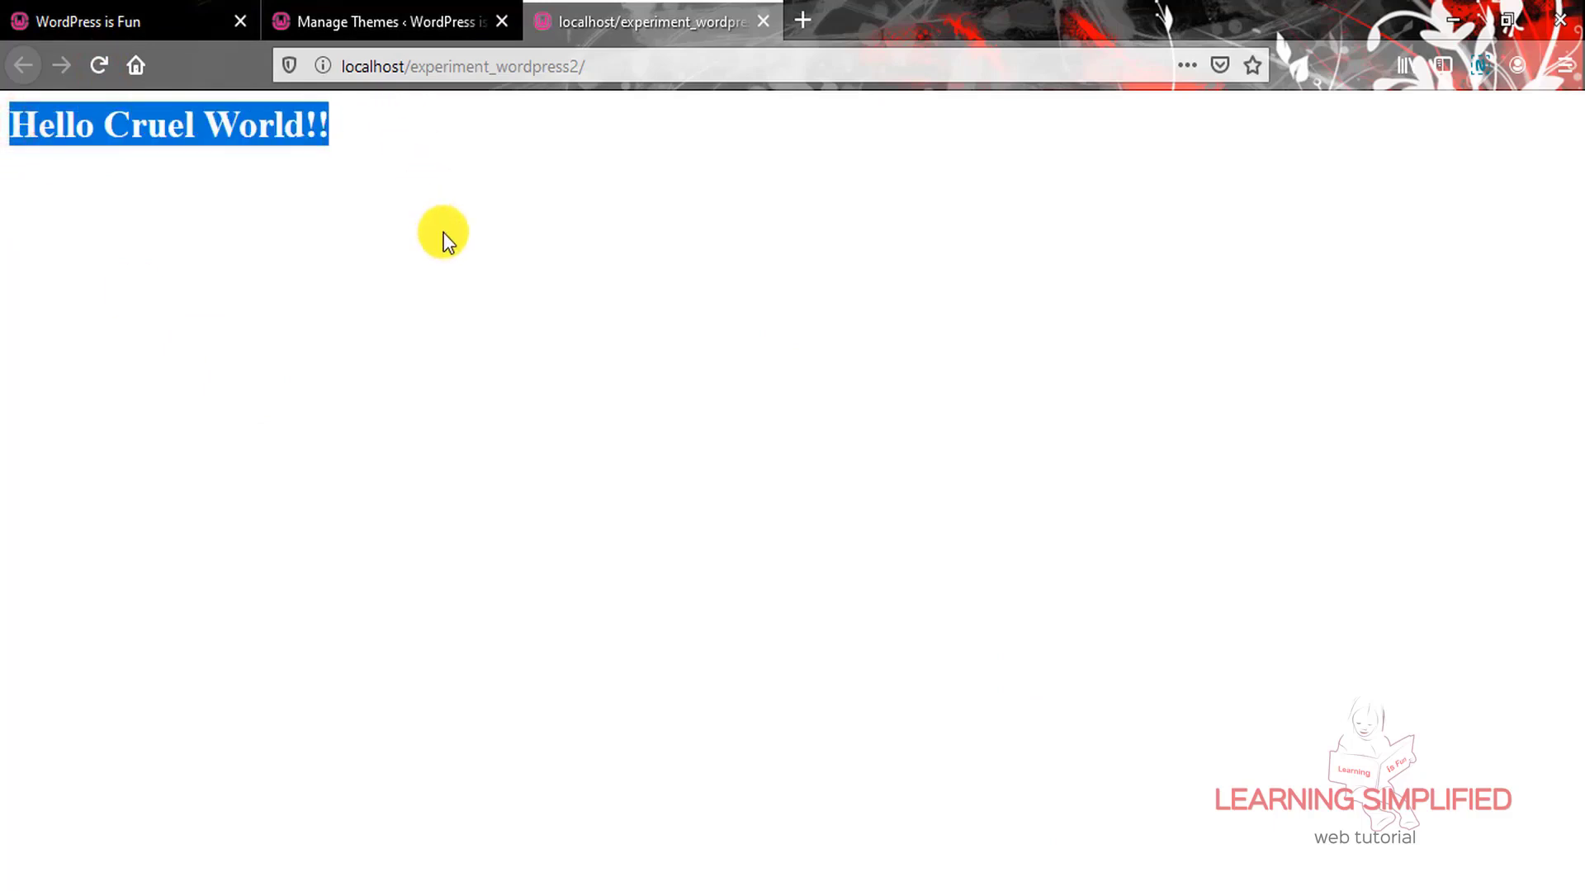
{"action": "left_click", "coordinate": [472, 284]}
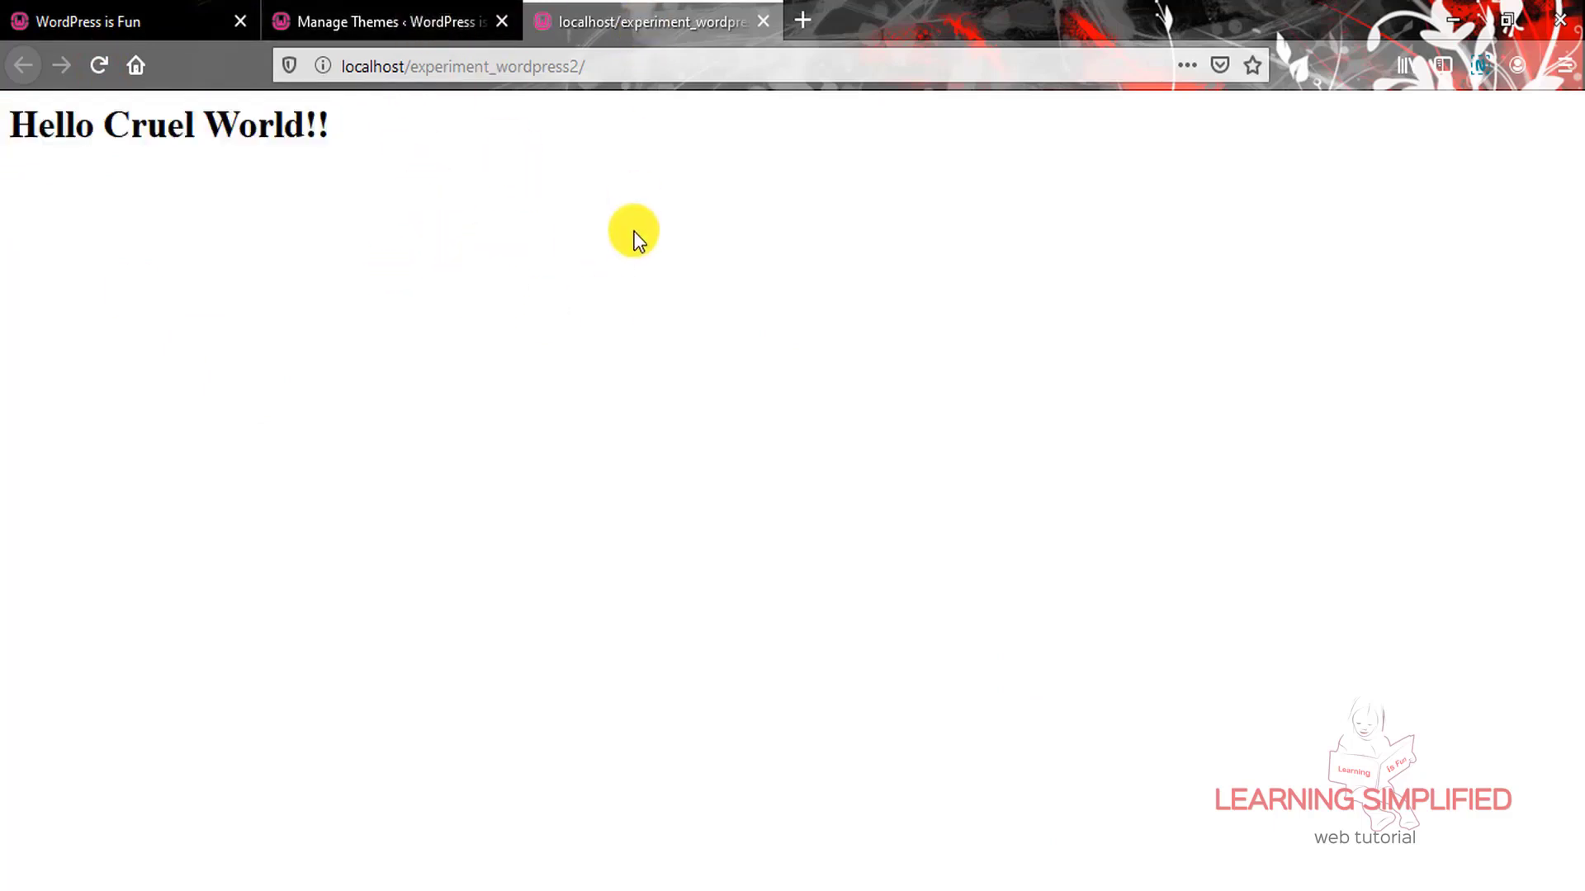
{"action": "left_click", "coordinate": [387, 19]}
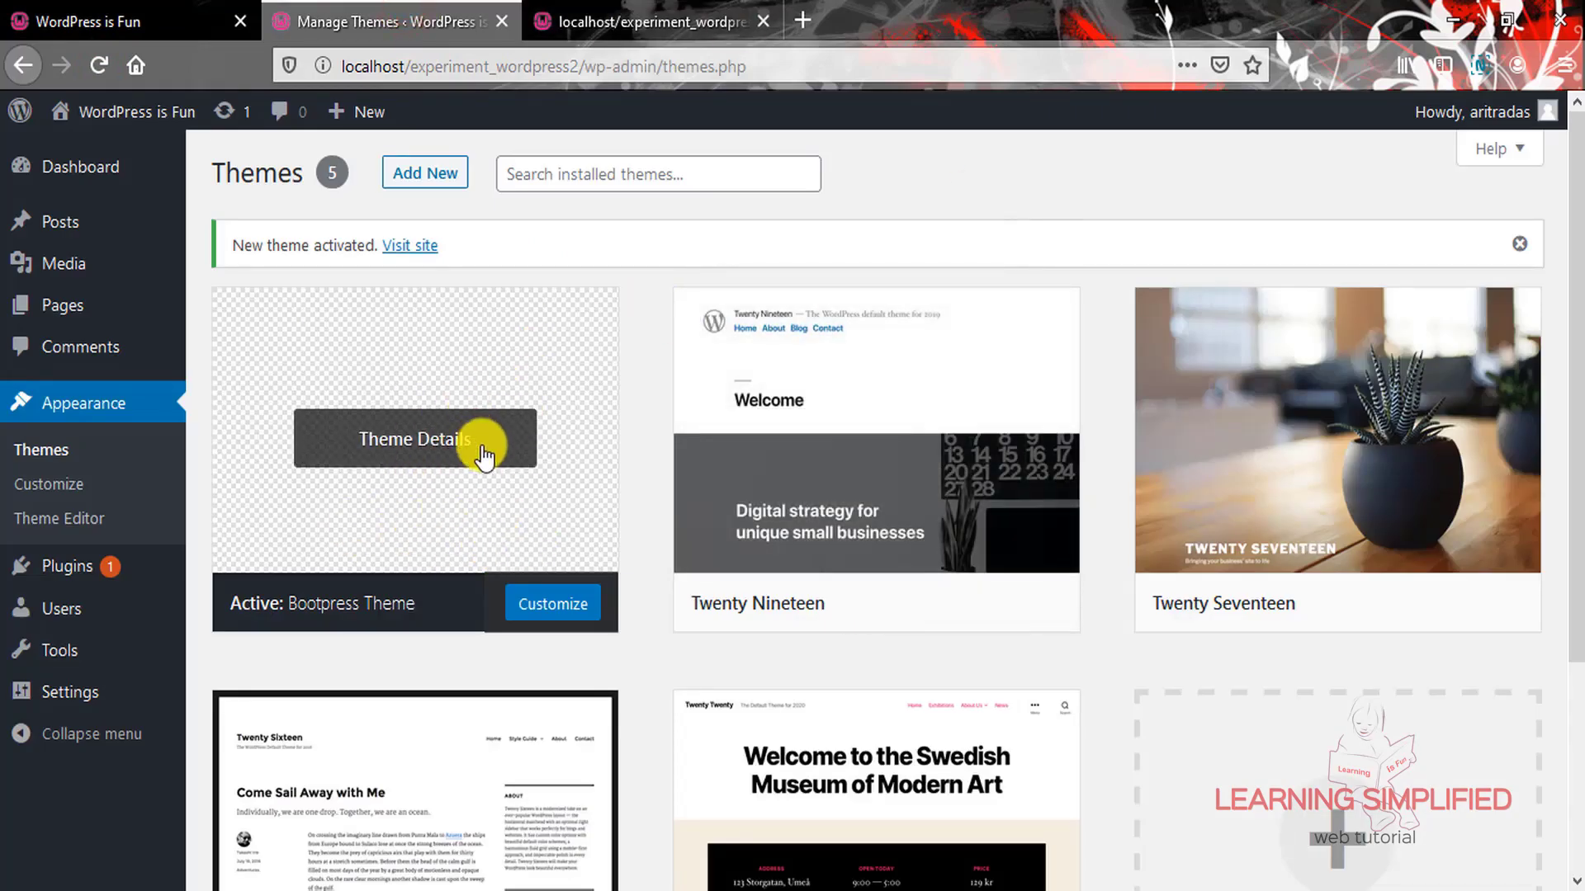
- Switch to File Explorer, go up from the Bootpress-Theme folder to www, and locate the experiment_wordpress2 folder
{"action": "key", "text": "ctrl+Tab"}
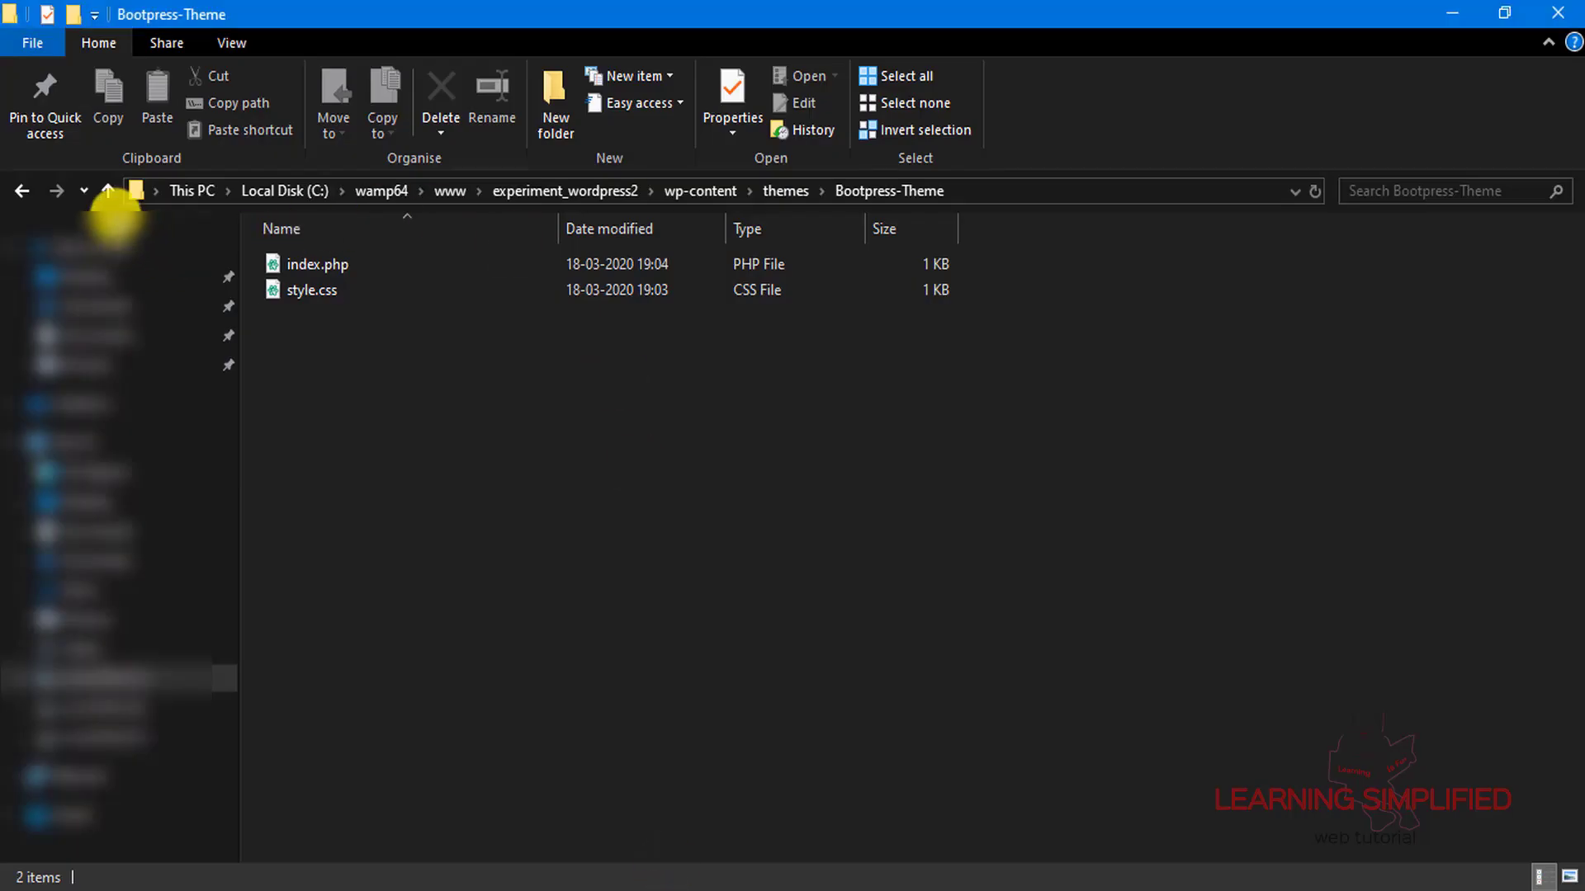
{"action": "left_click", "coordinate": [107, 192]}
{"action": "left_click", "coordinate": [107, 193]}
{"action": "left_click", "coordinate": [108, 193]}
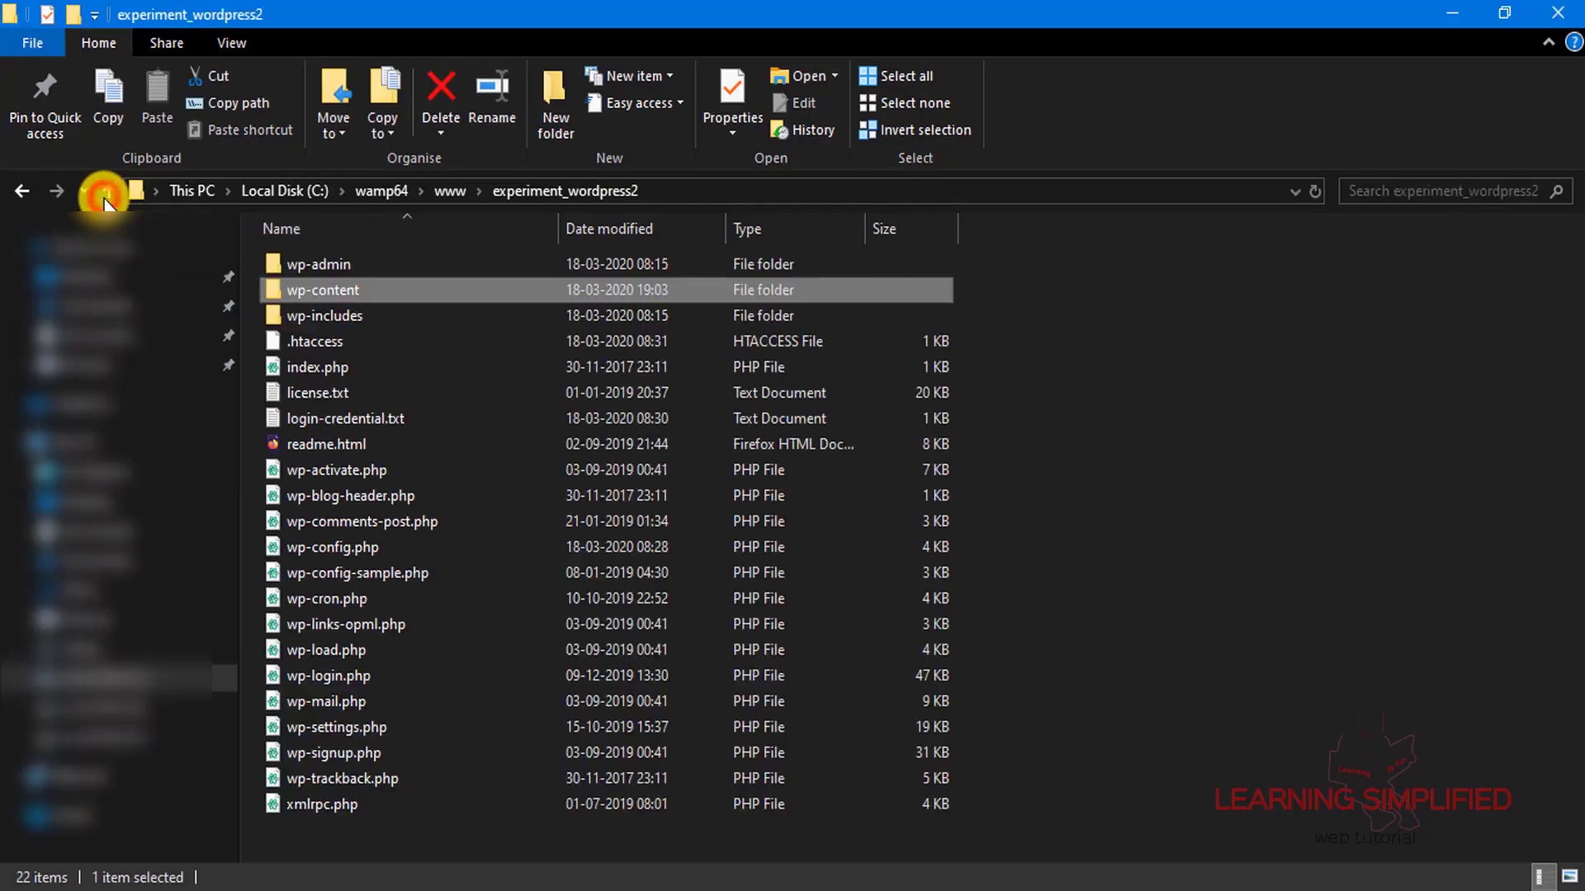
{"action": "left_click", "coordinate": [108, 192]}
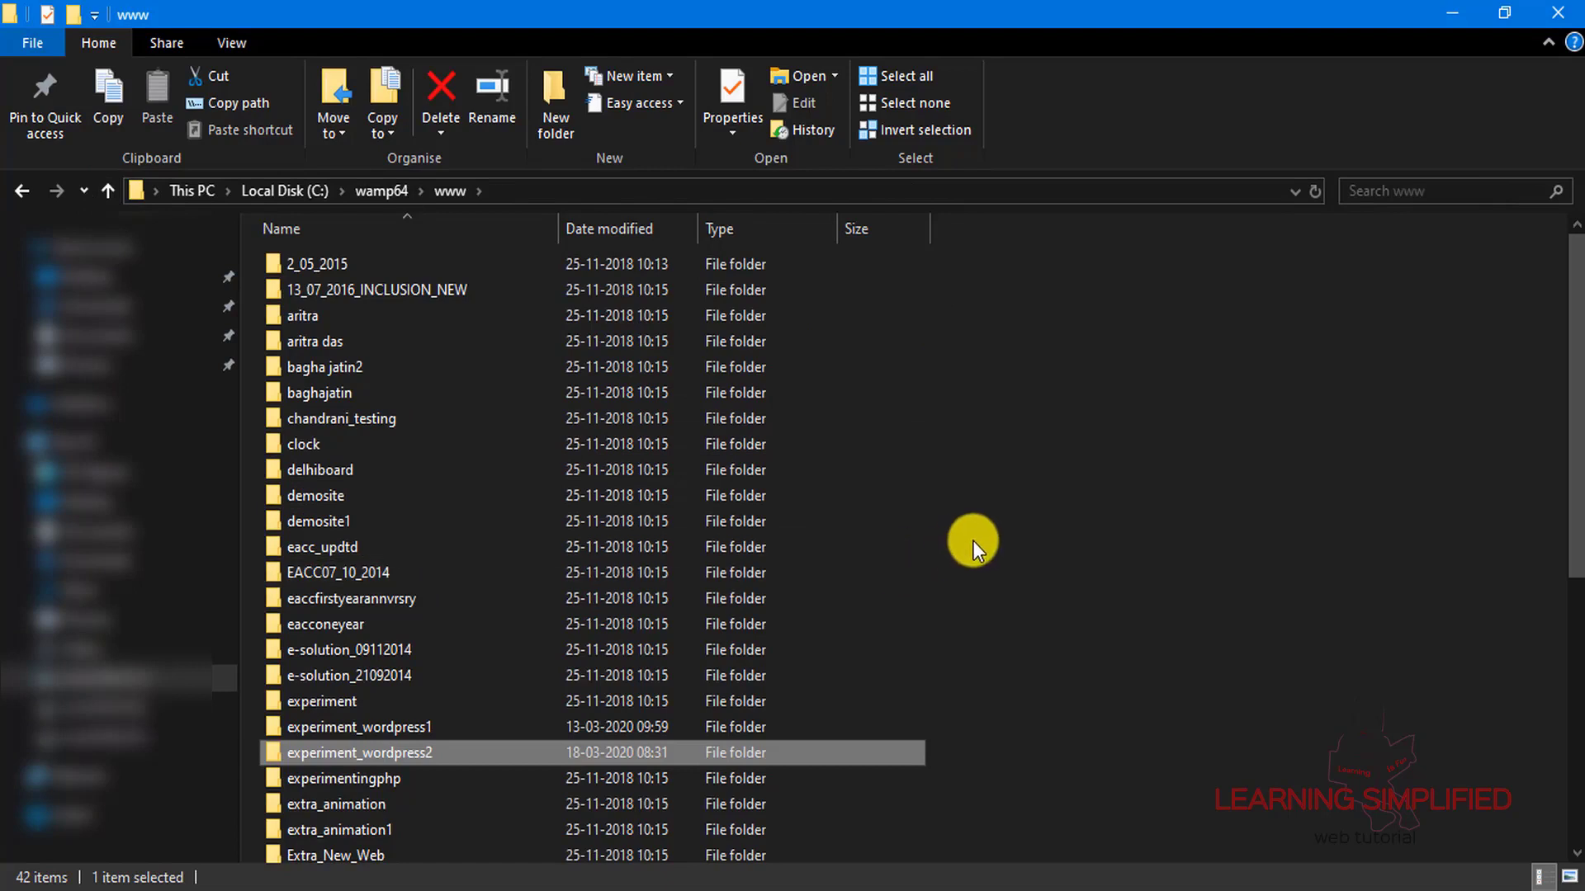
{"action": "scroll", "coordinate": [931, 611], "scroll_direction": "down", "scroll_amount": 1}
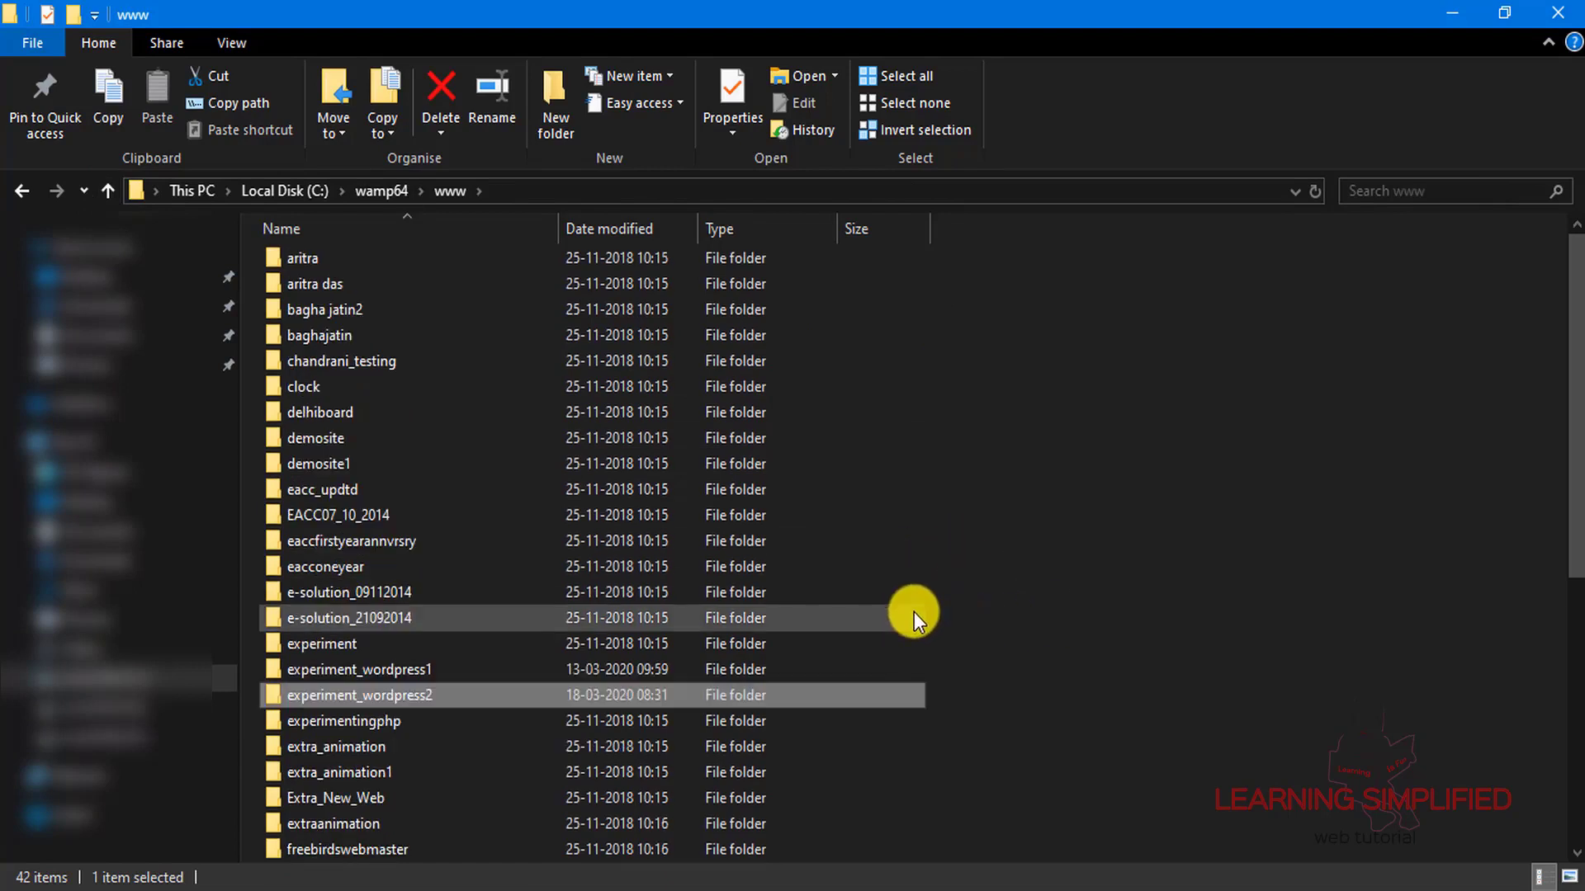
{"action": "scroll", "coordinate": [983, 751], "scroll_direction": "down", "scroll_amount": 1}
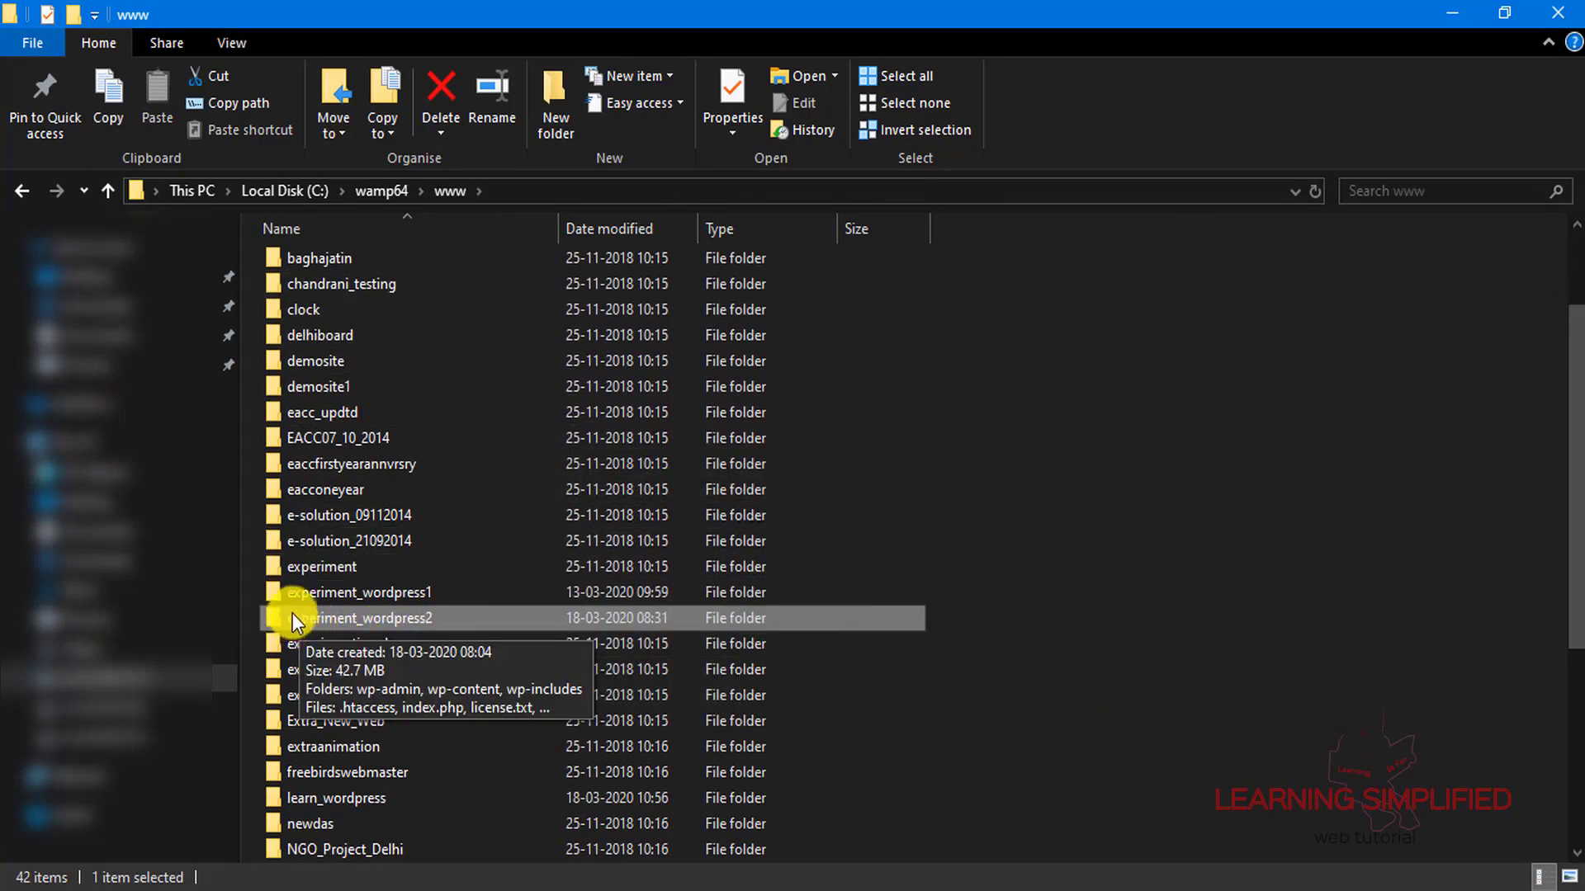
{"action": "mouse_move", "coordinate": [289, 622]}
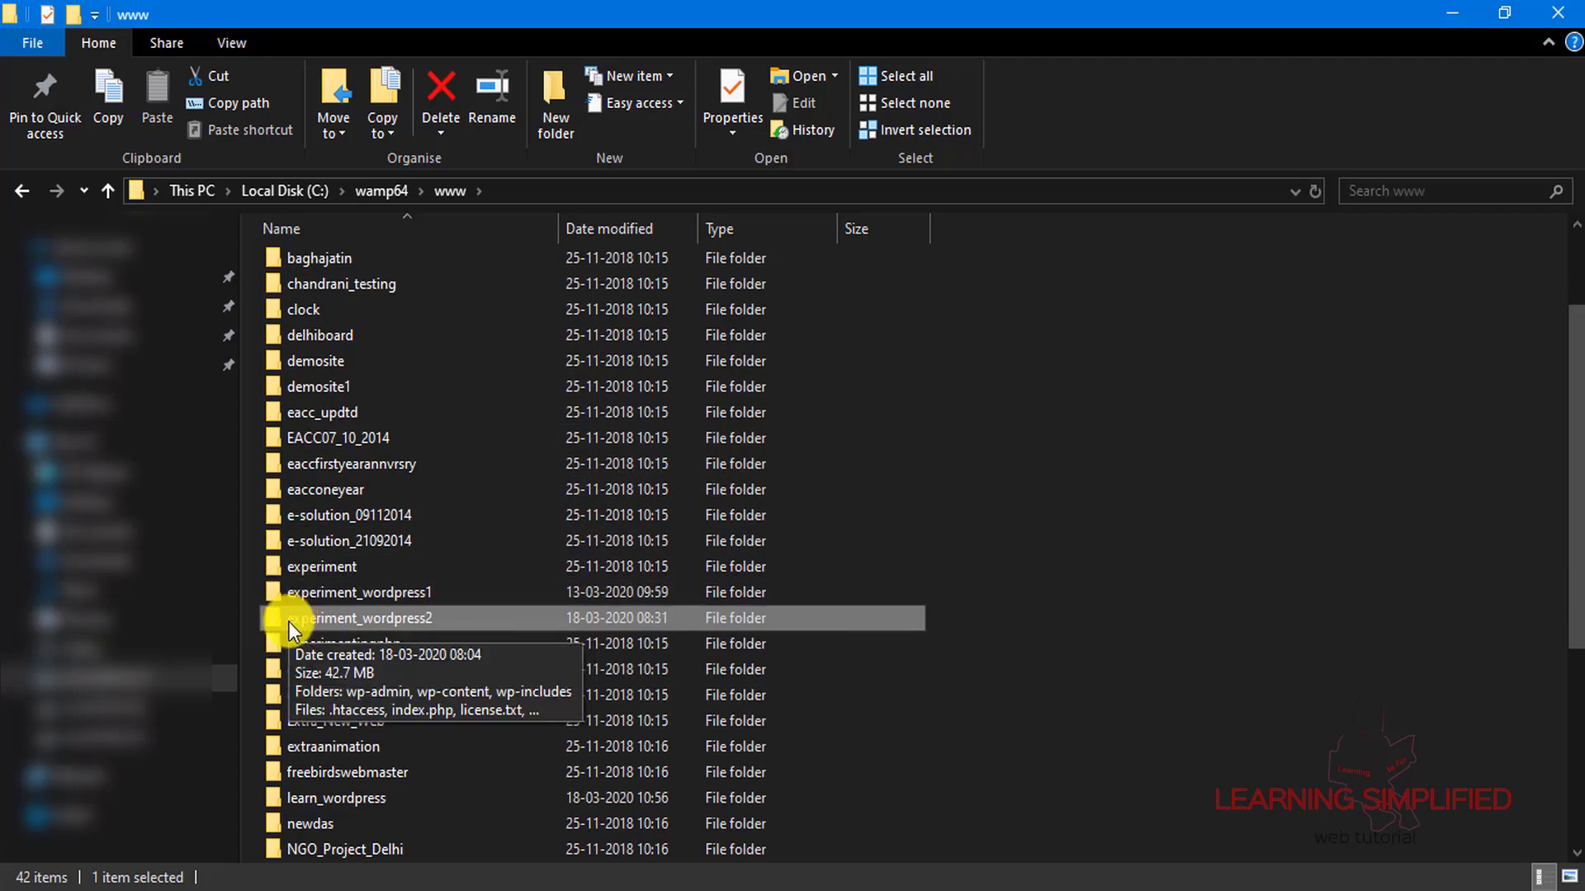
- Open experiment_wordpress2, wp-content, themes and Bootpress-Theme in turn, and select style.css among the theme files
{"action": "double_click", "coordinate": [432, 616]}
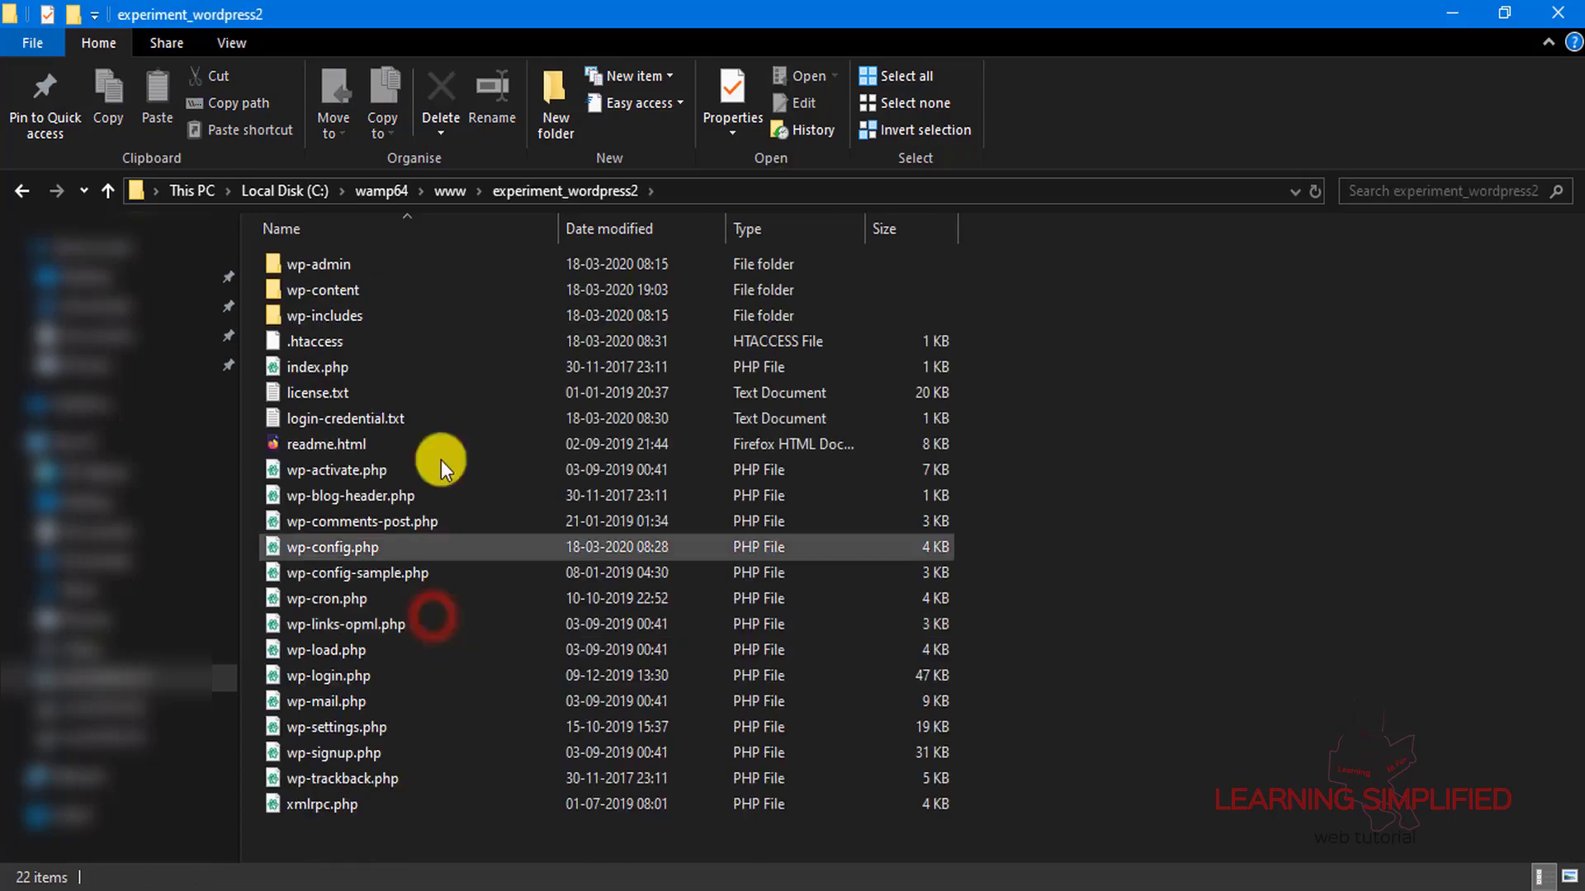
{"action": "left_click", "coordinate": [383, 290]}
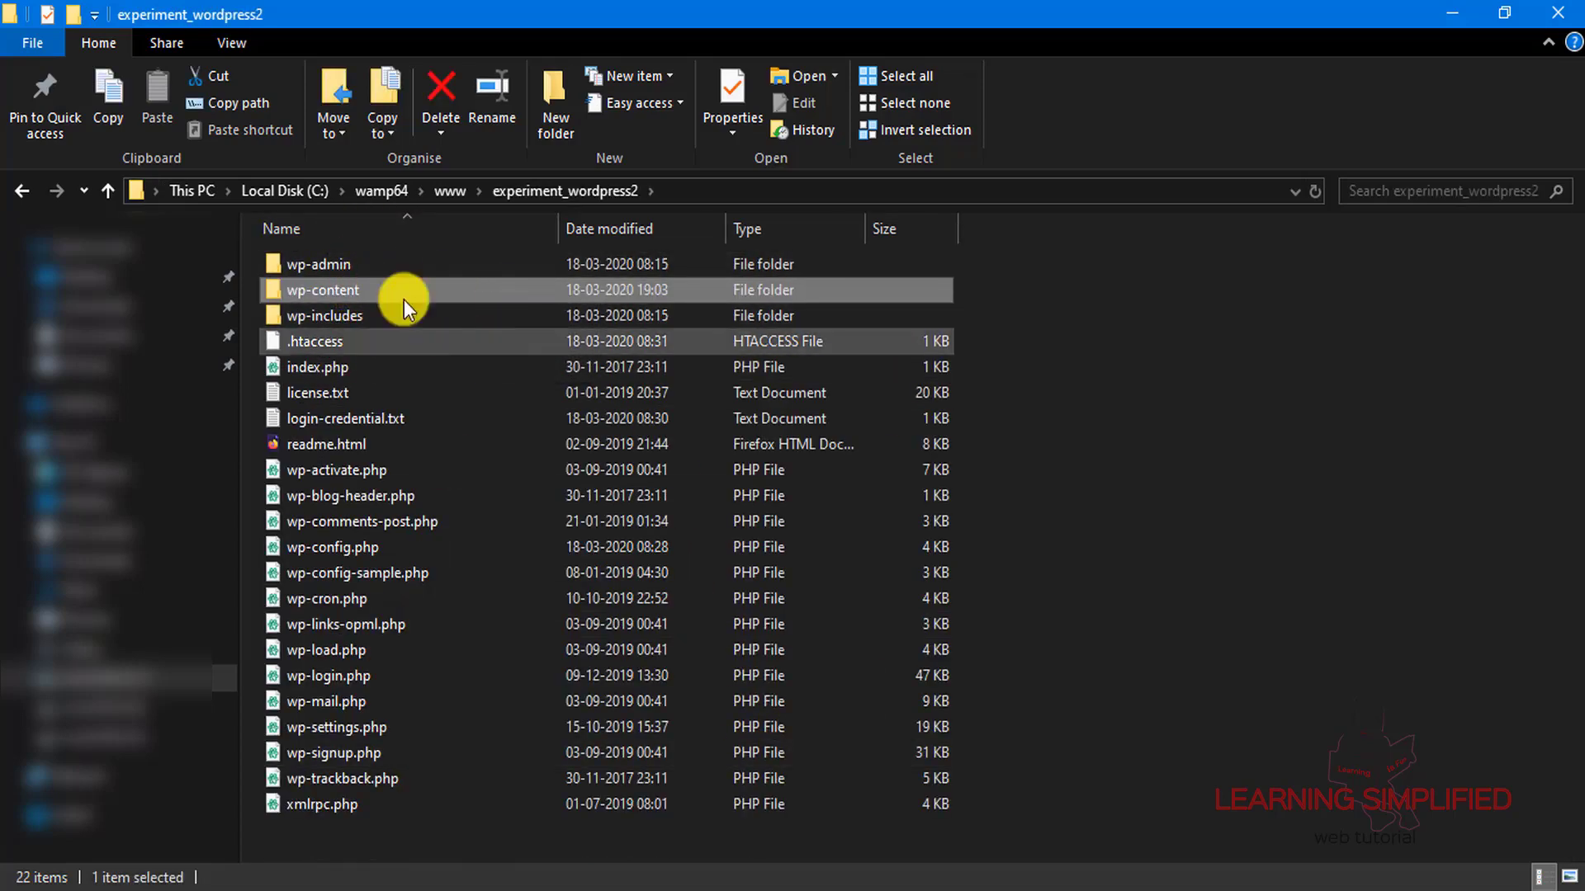
{"action": "double_click", "coordinate": [355, 291]}
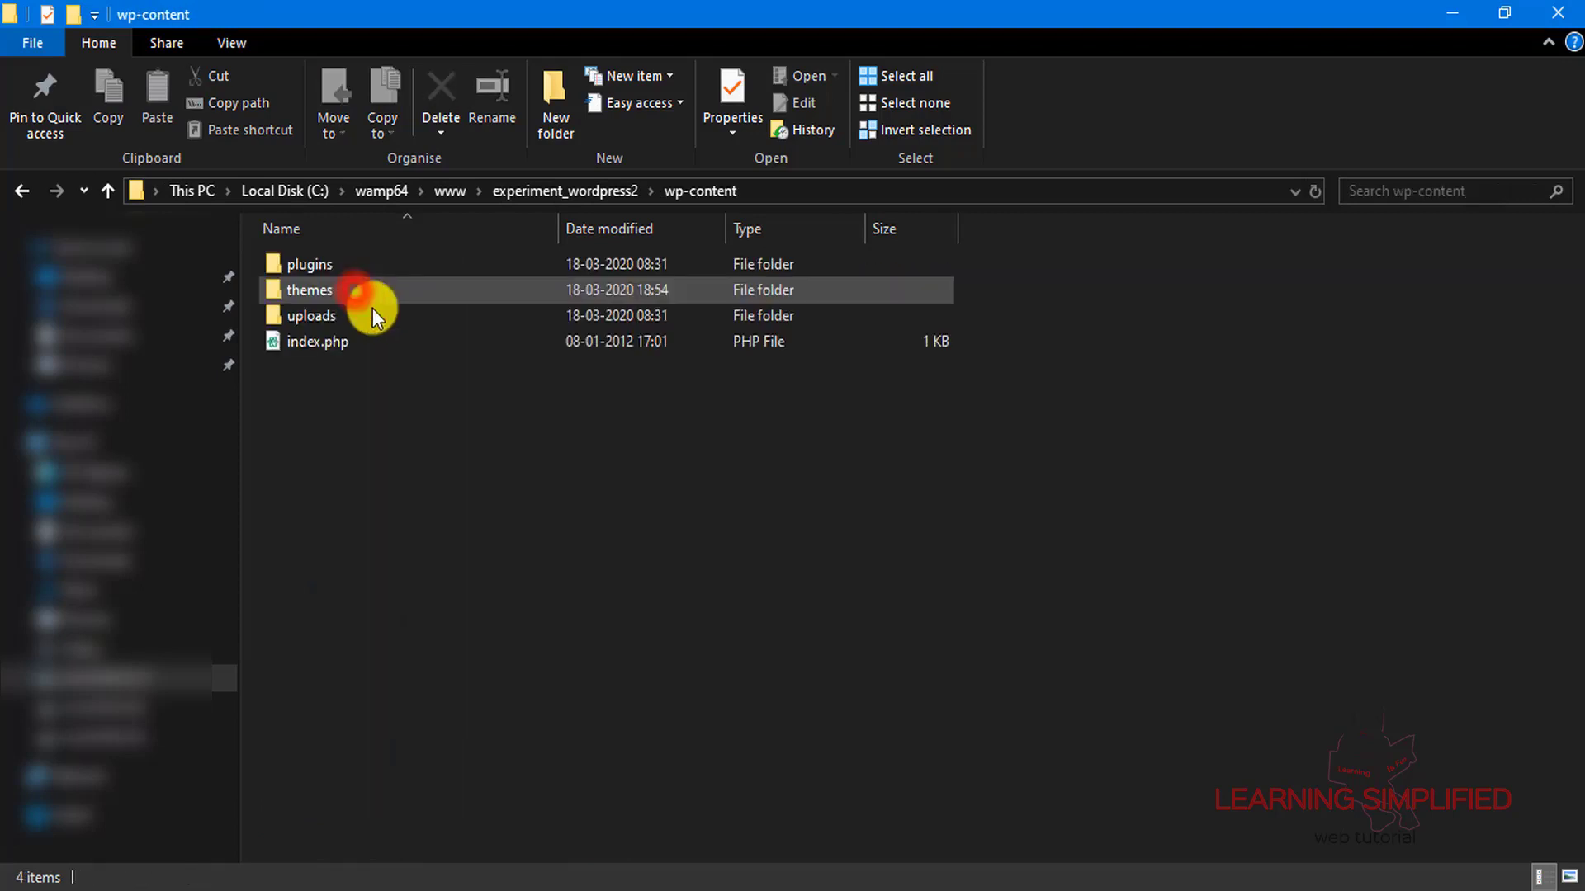
{"action": "left_click", "coordinate": [328, 294]}
{"action": "double_click", "coordinate": [328, 294]}
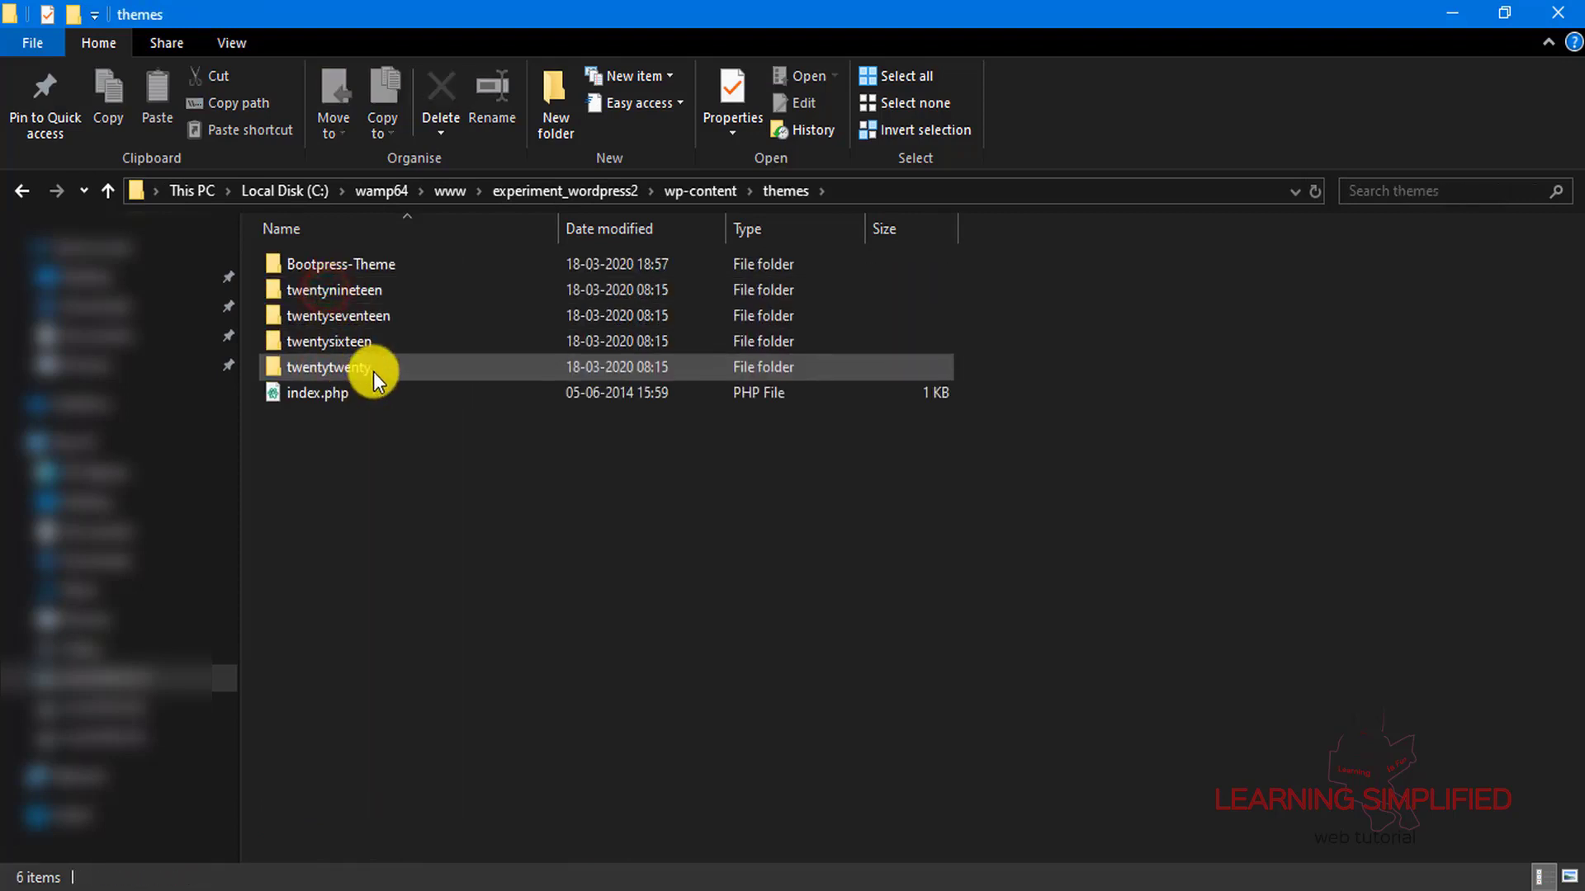
{"action": "left_click", "coordinate": [381, 266]}
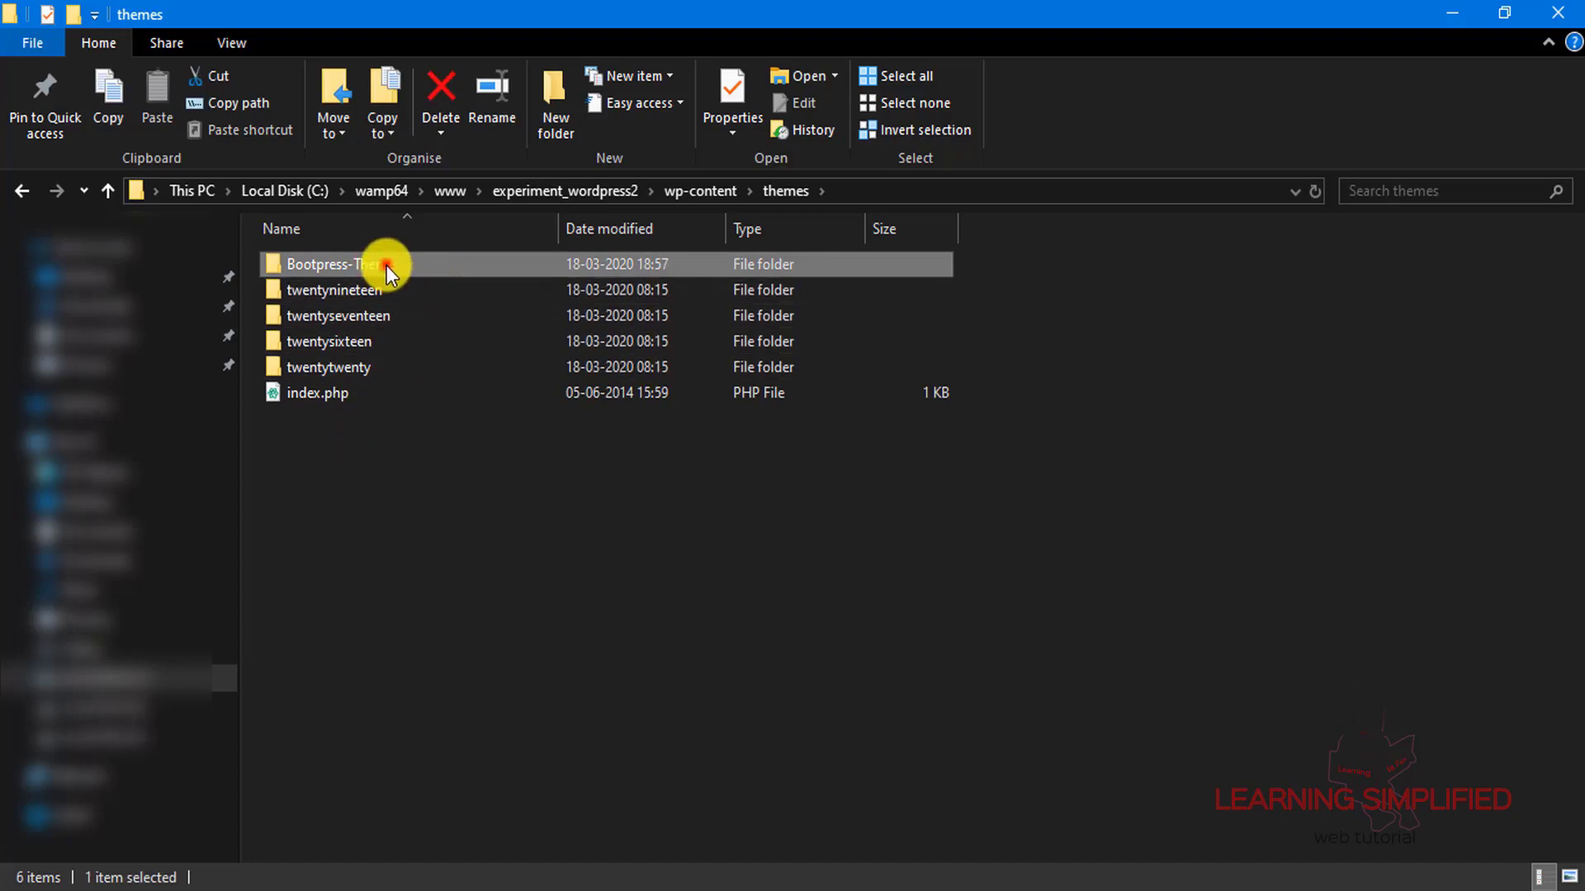
{"action": "double_click", "coordinate": [386, 265]}
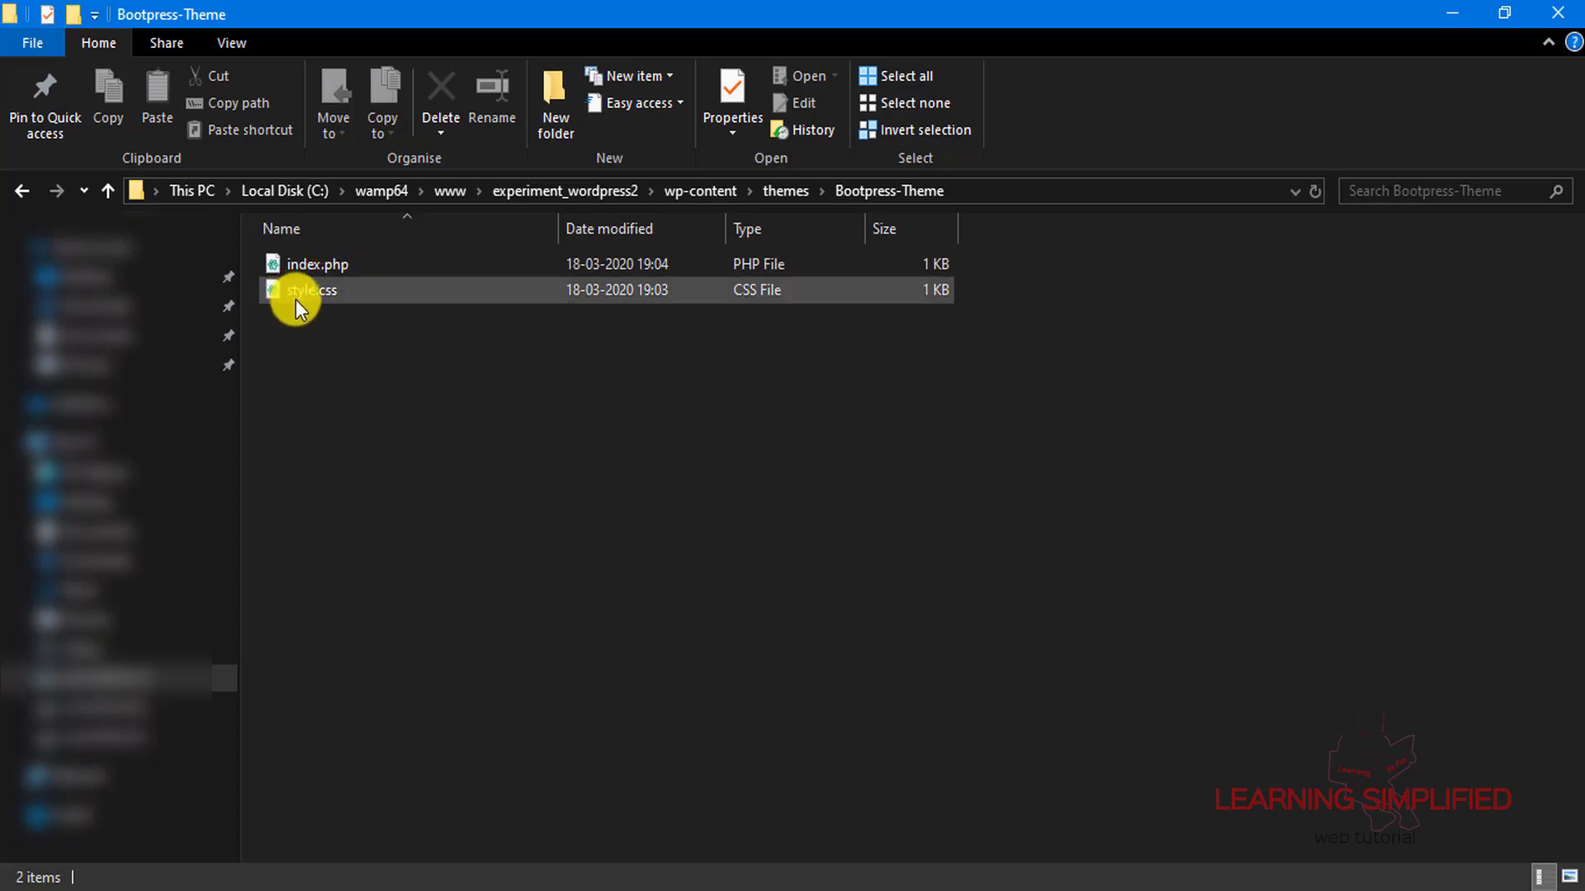
{"action": "left_click", "coordinate": [337, 291]}
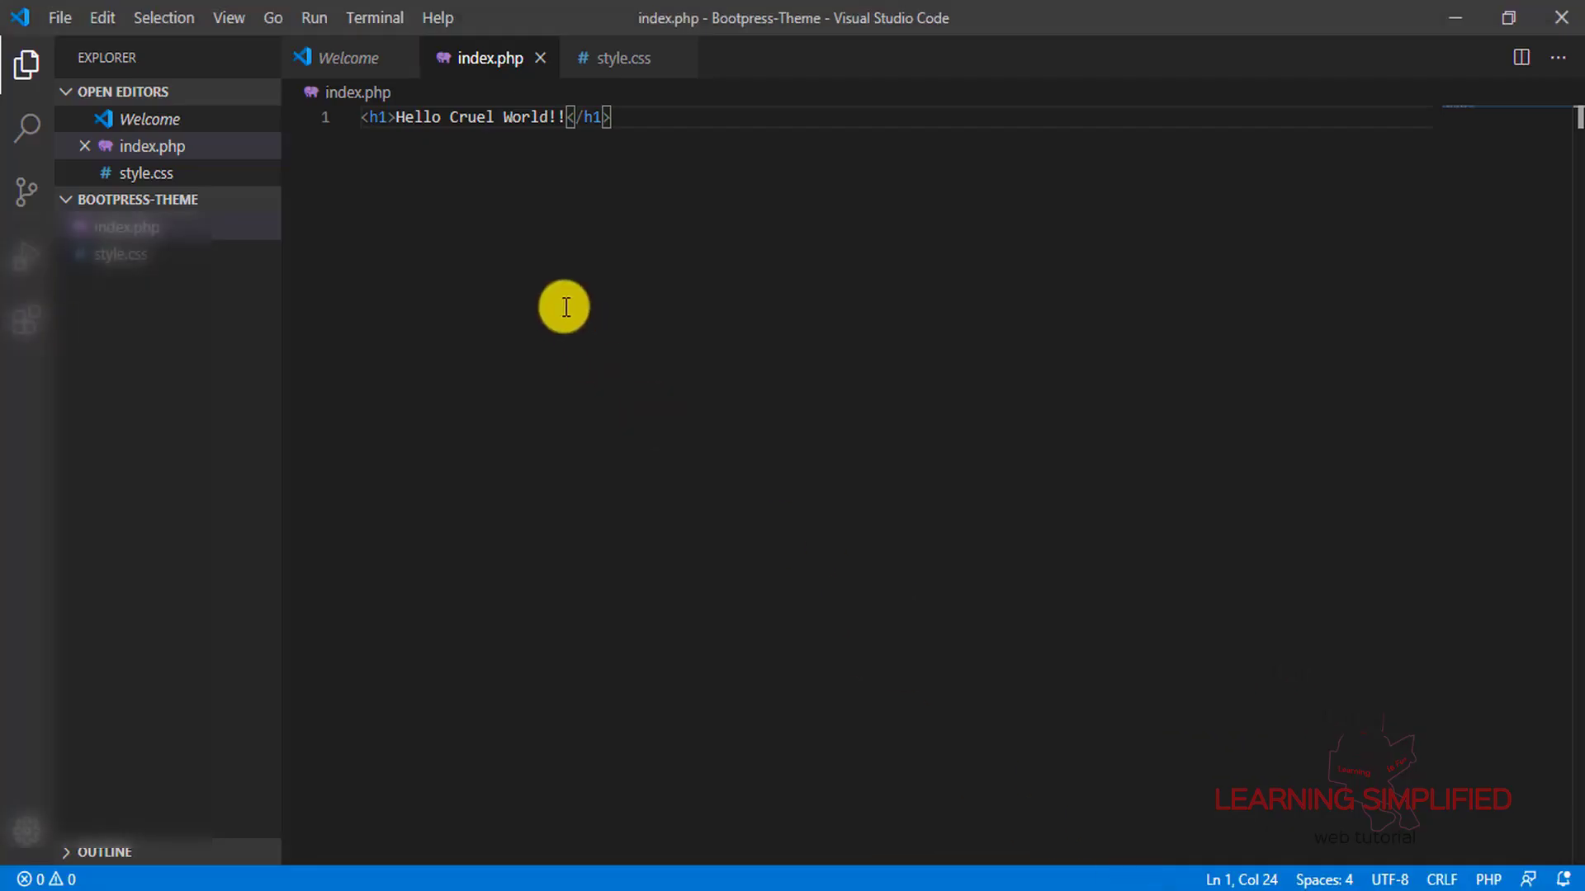
- Switch to Visual Studio Code and review the theme information comment in style.css, from theme name to description
{"action": "left_click", "coordinate": [615, 58]}
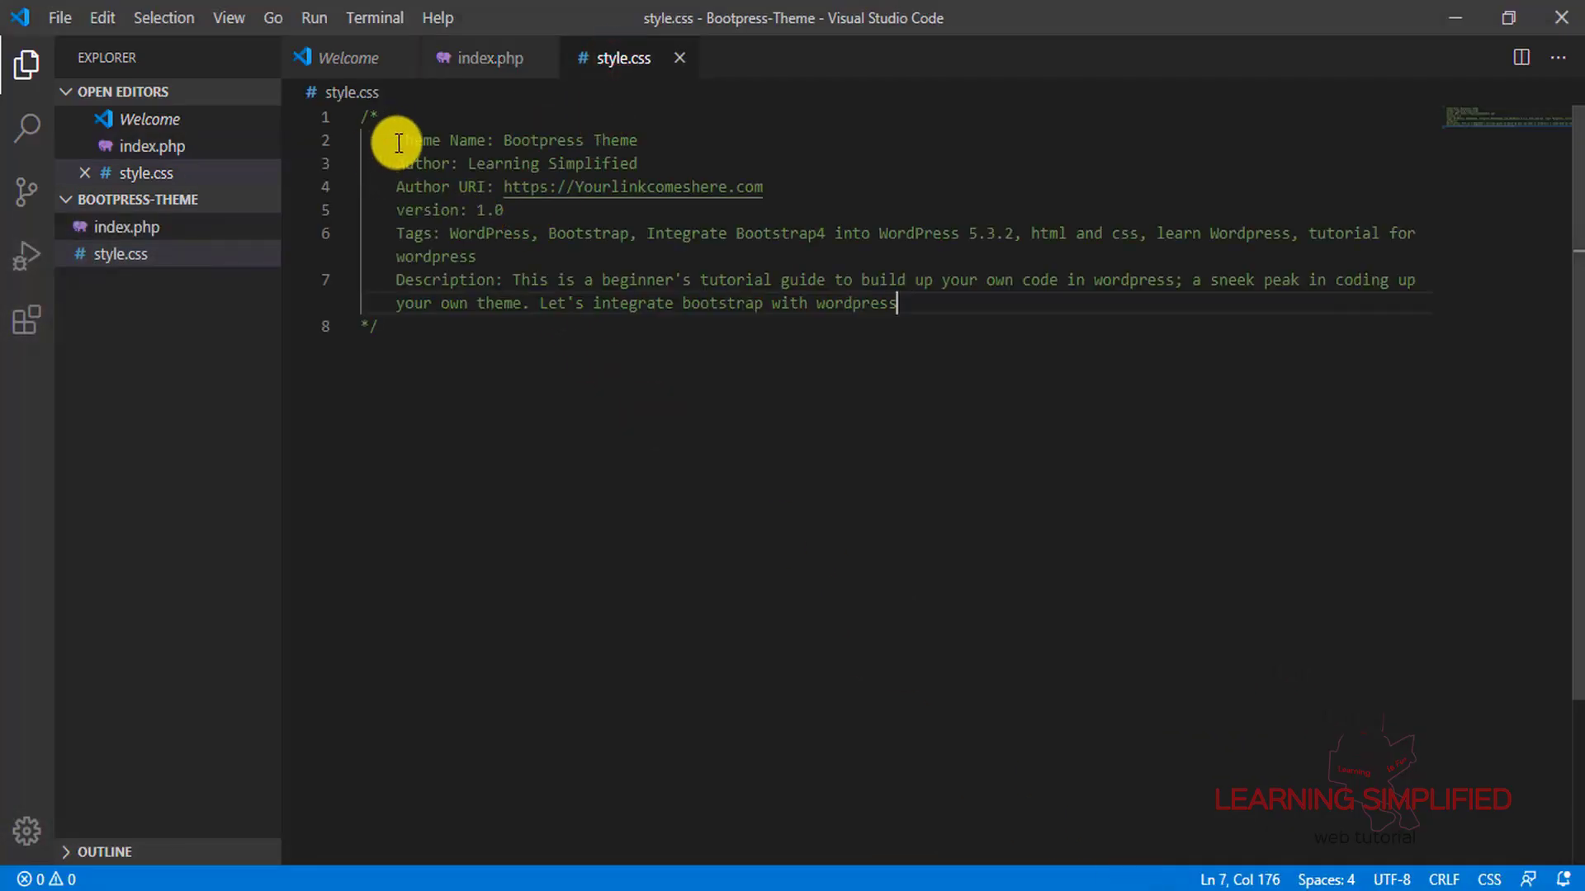
{"action": "left_click_drag", "start_coordinate": [397, 141], "coordinate": [912, 301]}
{"action": "left_click", "coordinate": [710, 452]}
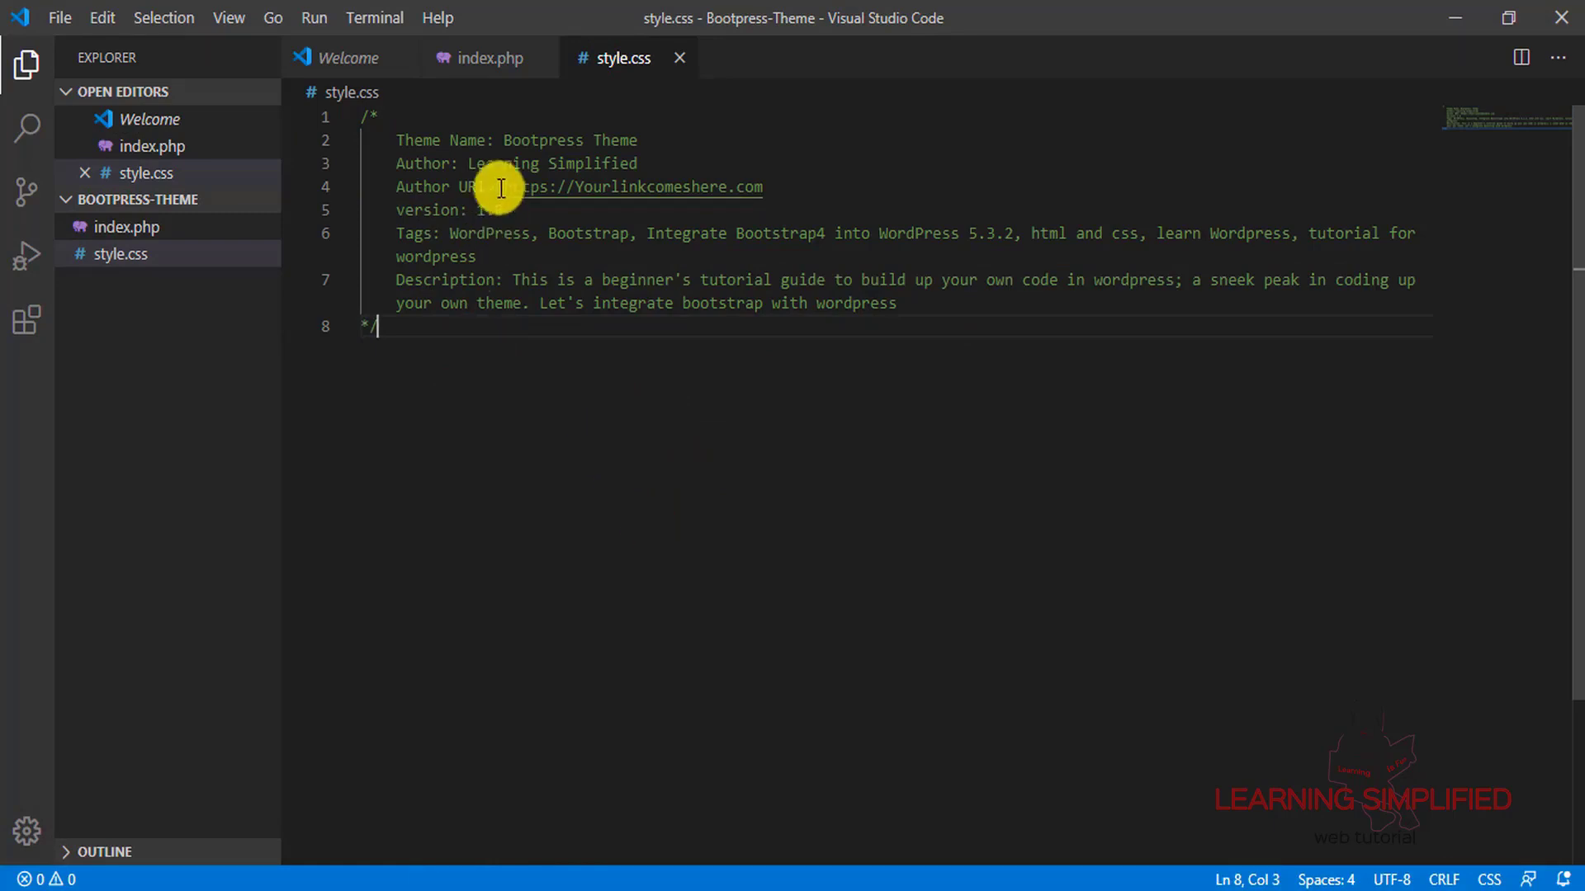
- Review the h1 heading line in index.php, highlighting the whole line and clearing the selection
{"action": "left_click", "coordinate": [496, 65]}
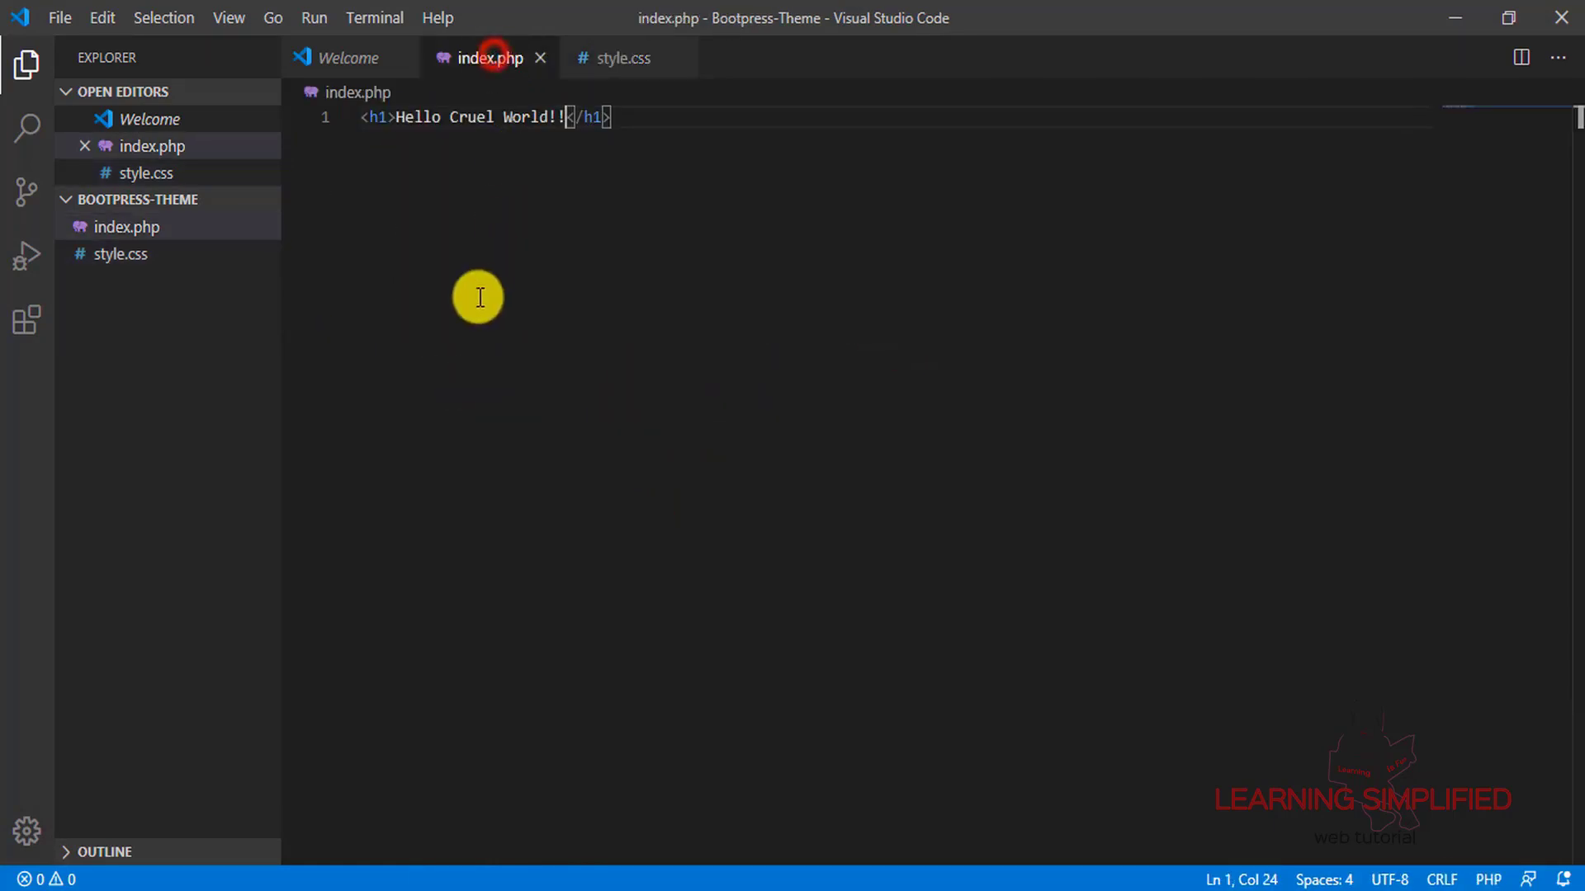
{"action": "left_click_drag", "start_coordinate": [362, 117], "coordinate": [648, 116]}
{"action": "left_click", "coordinate": [625, 118]}
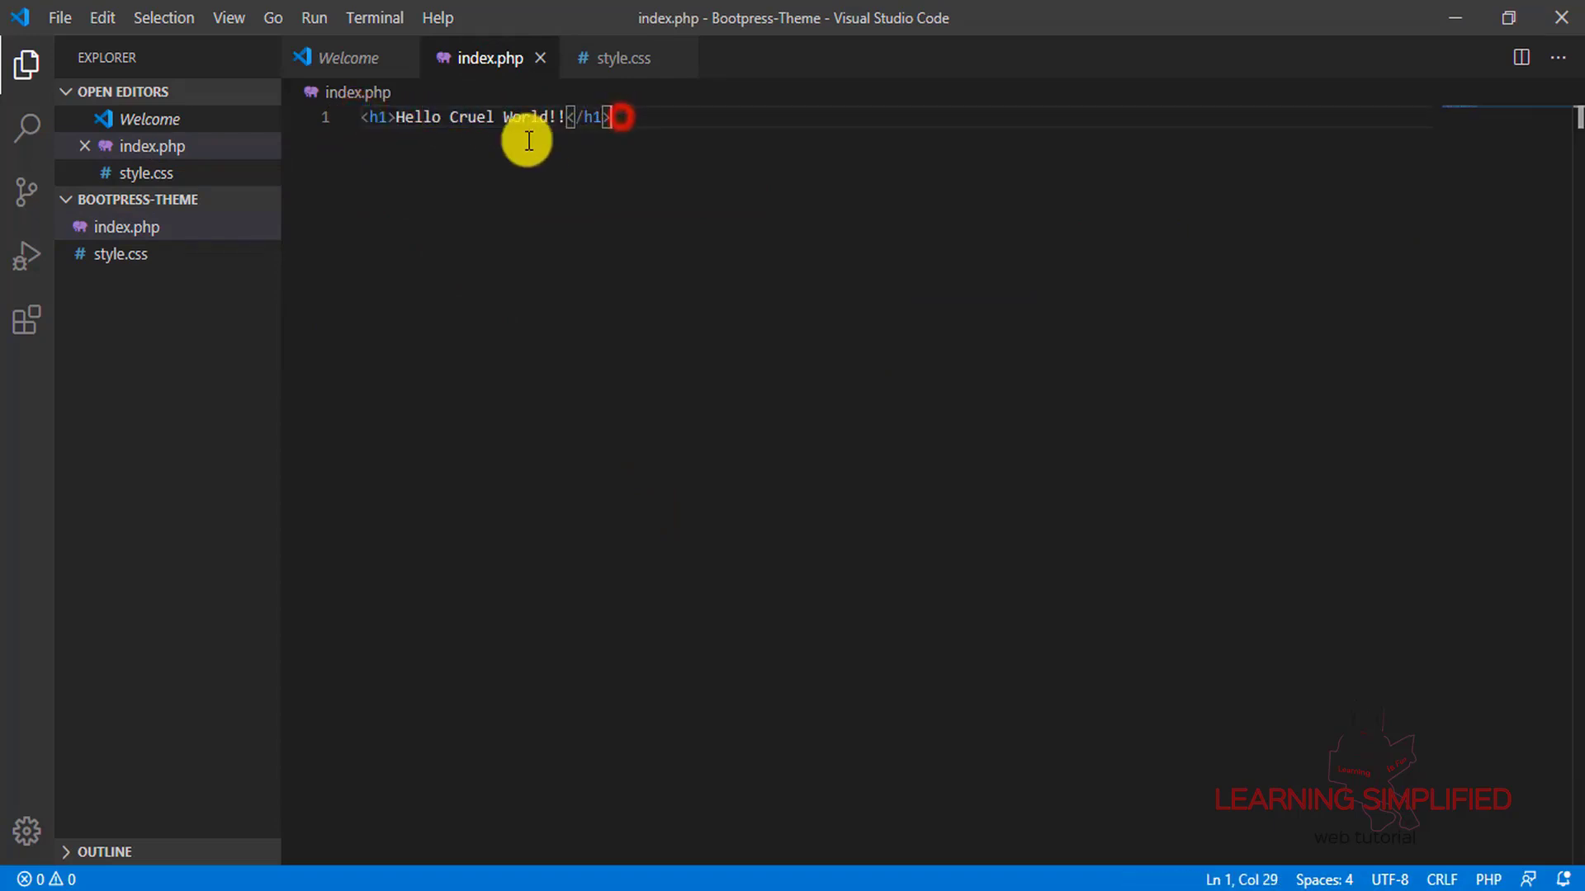
{"action": "left_click_drag", "start_coordinate": [365, 121], "coordinate": [624, 128]}
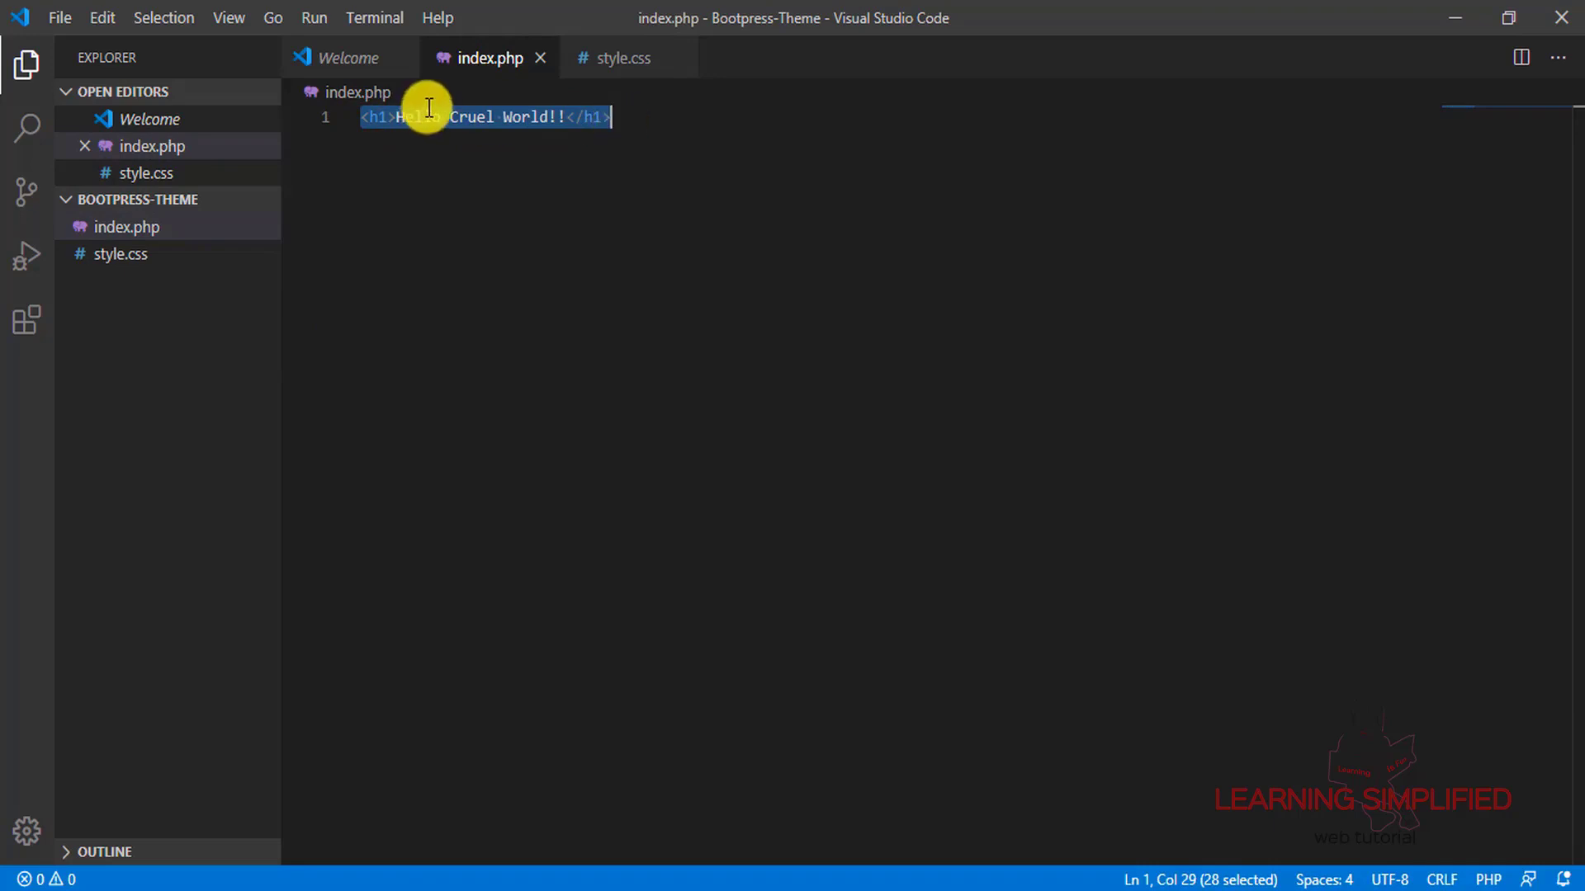
{"action": "left_click", "coordinate": [667, 118]}
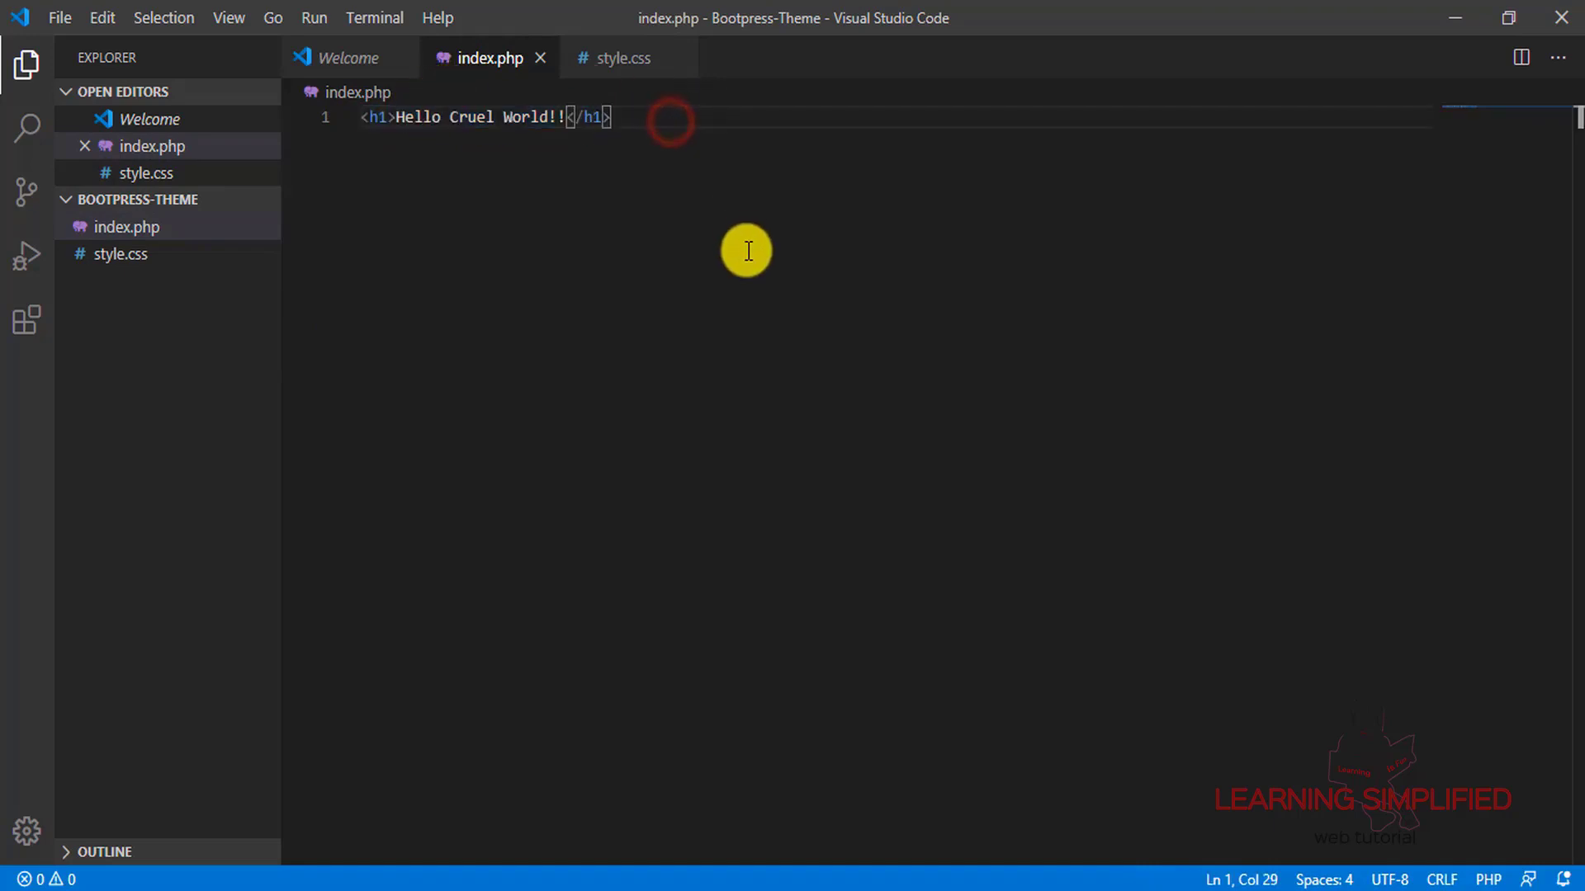